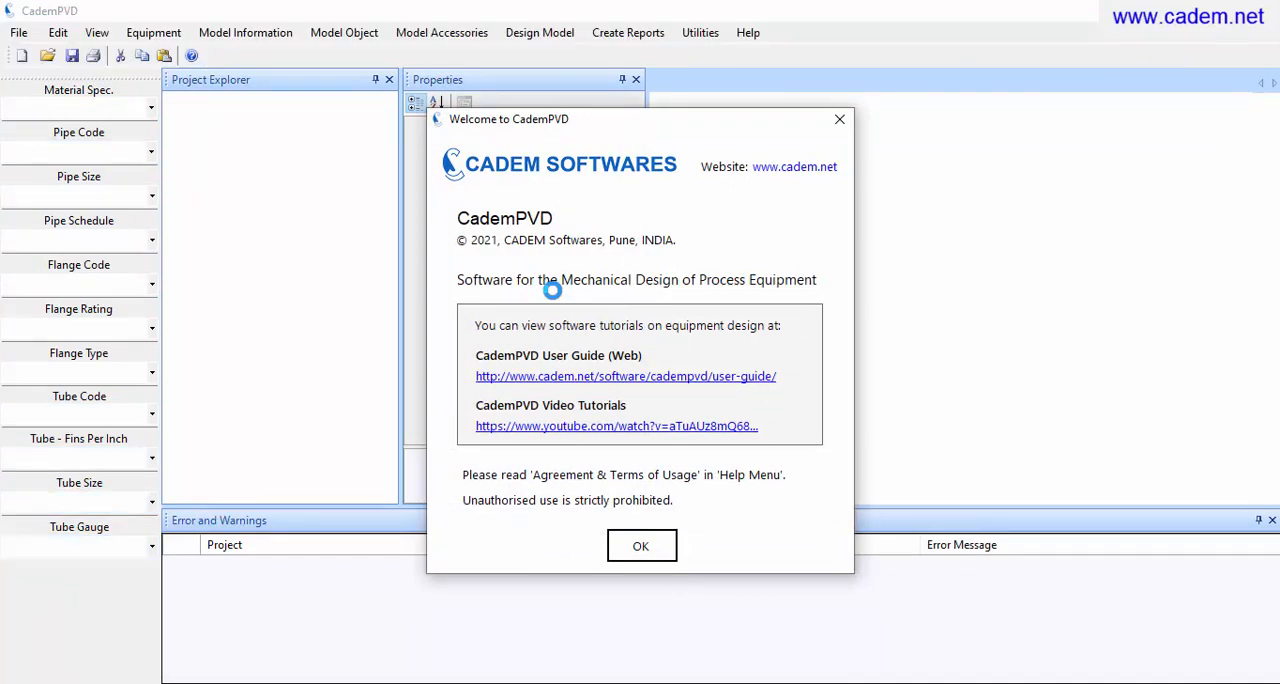
Dismiss the welcome message and start a new pressure vessel with the description "Gas Filter"
left_click(637, 550)
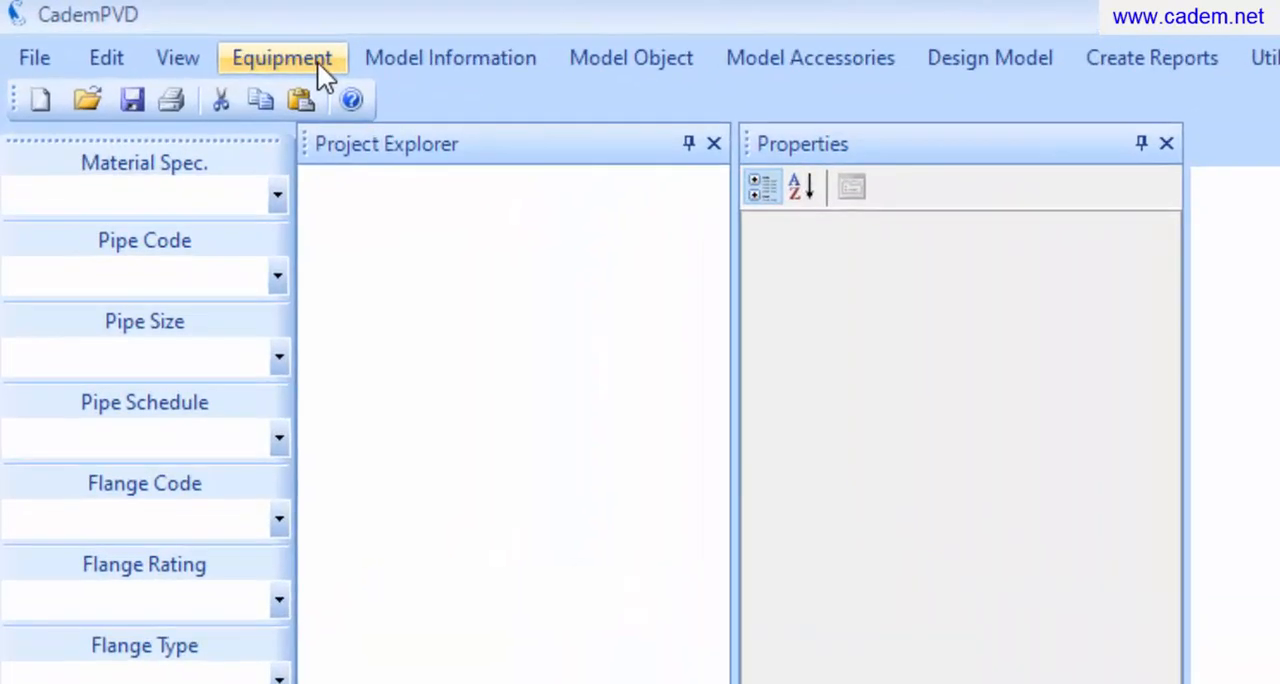
left_click(317, 61)
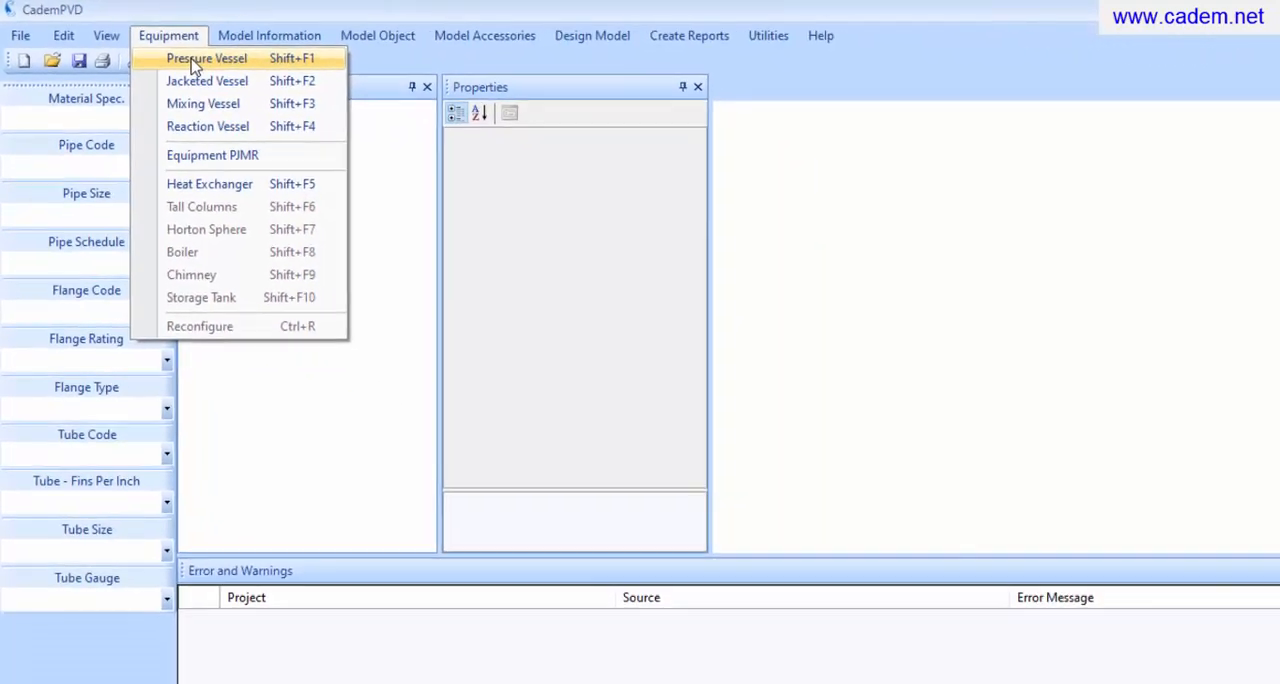
left_click(196, 62)
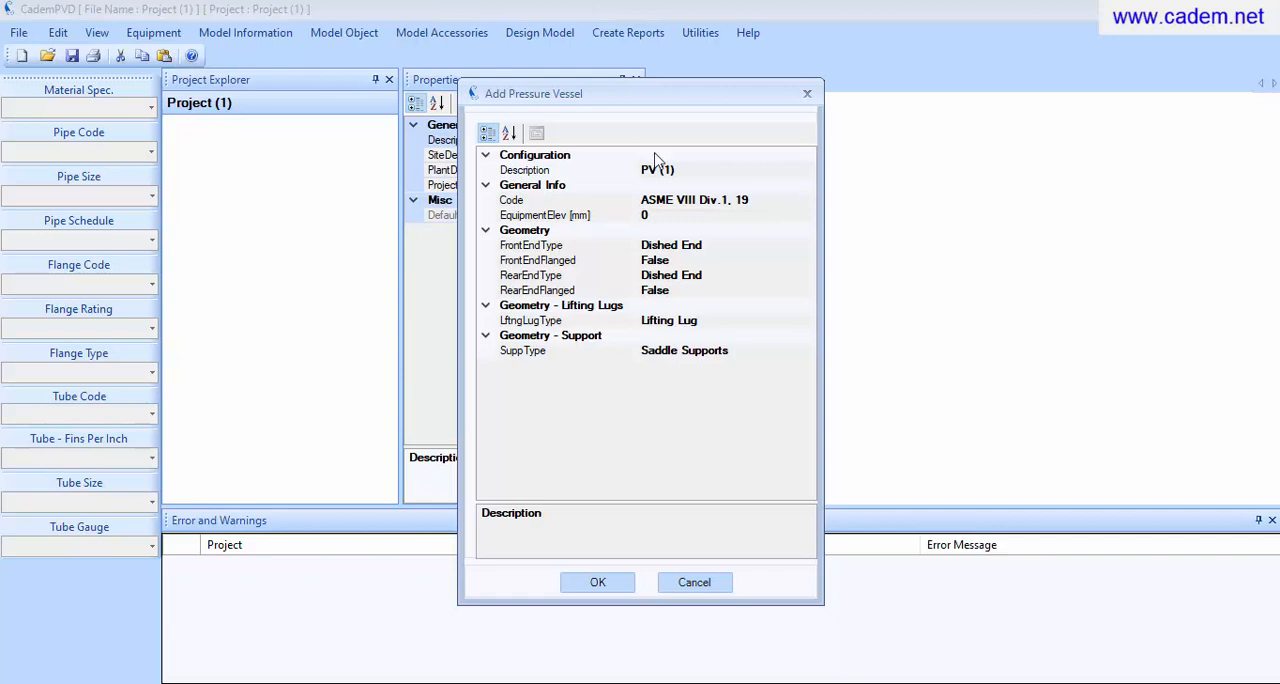
left_click(771, 175)
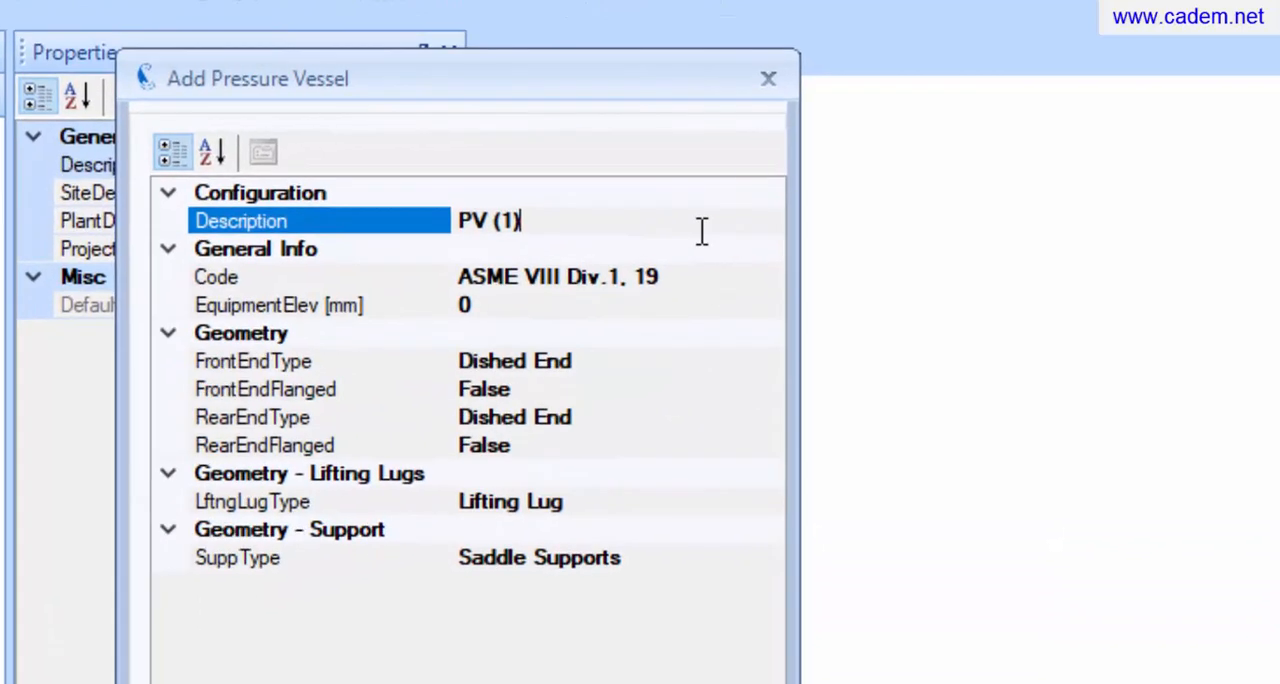
key("BackSpace")
key("BackSpace")
key("BackSpace")
key("BackSpace")
key("BackSpace")
key("BackSpace")
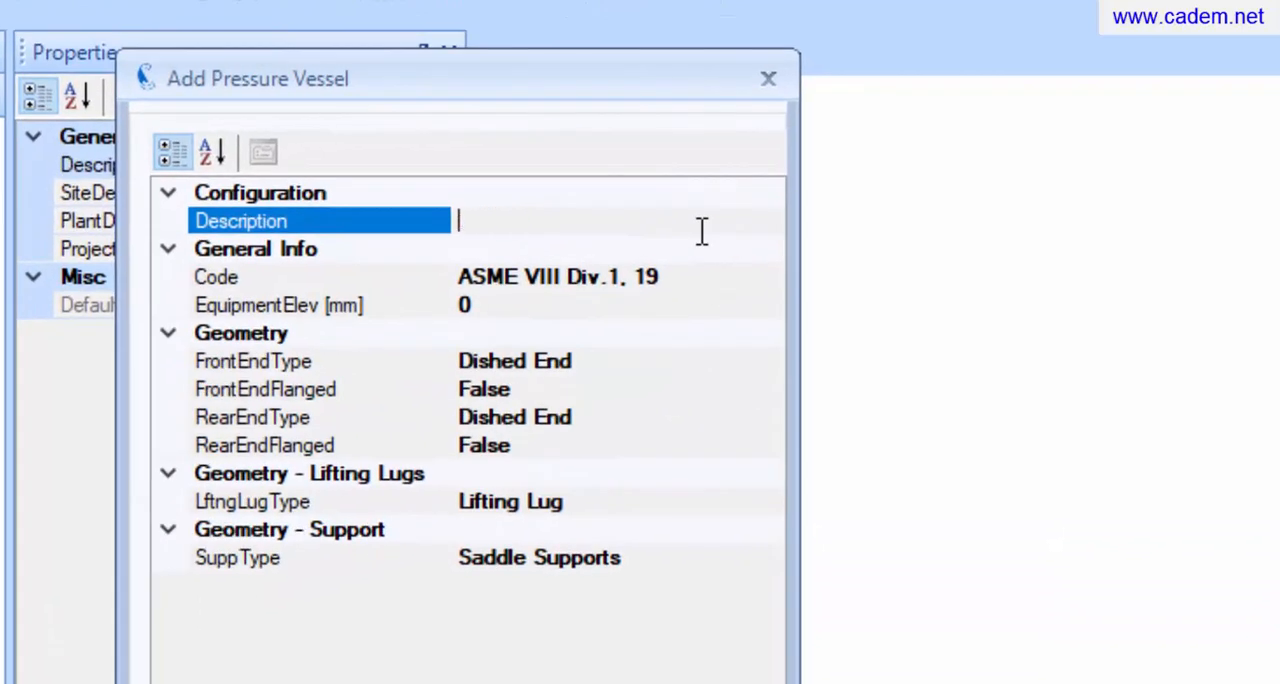
type("Gas Filter")
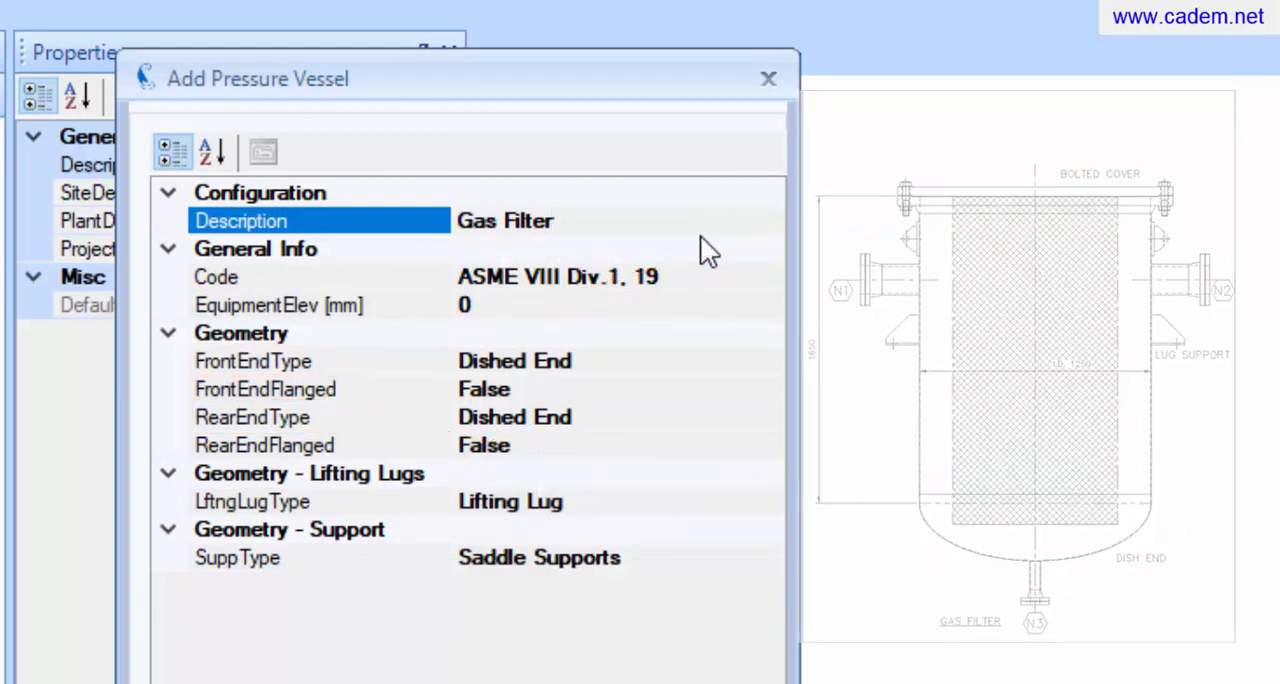
Set the vessel's front end type to Flat End and its front end flanged option to True
left_click(765, 361)
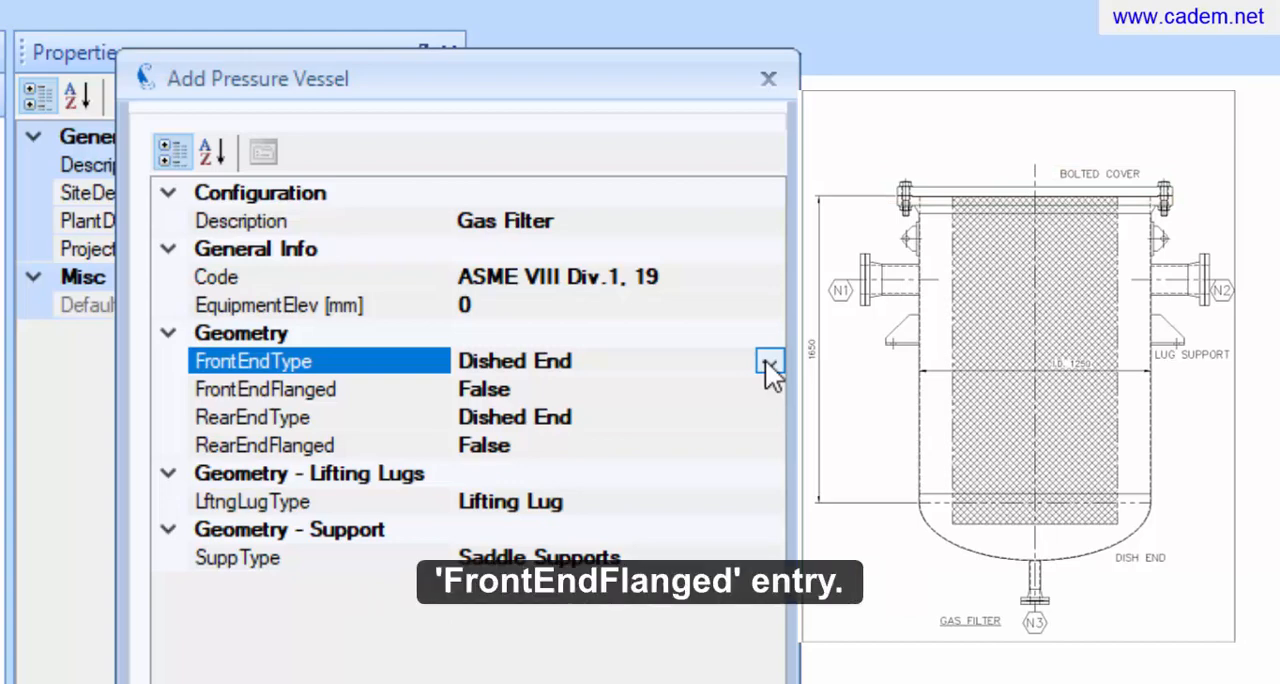
left_click(765, 359)
left_click(756, 392)
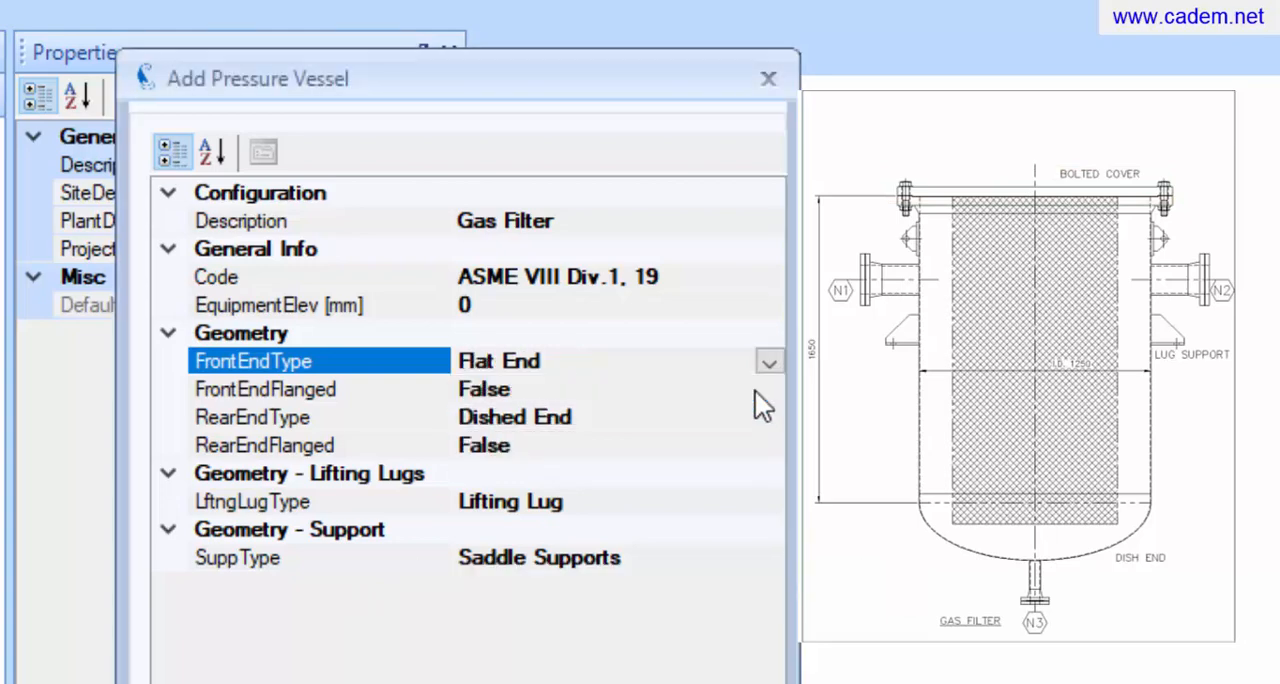
left_click(765, 392)
left_click(768, 390)
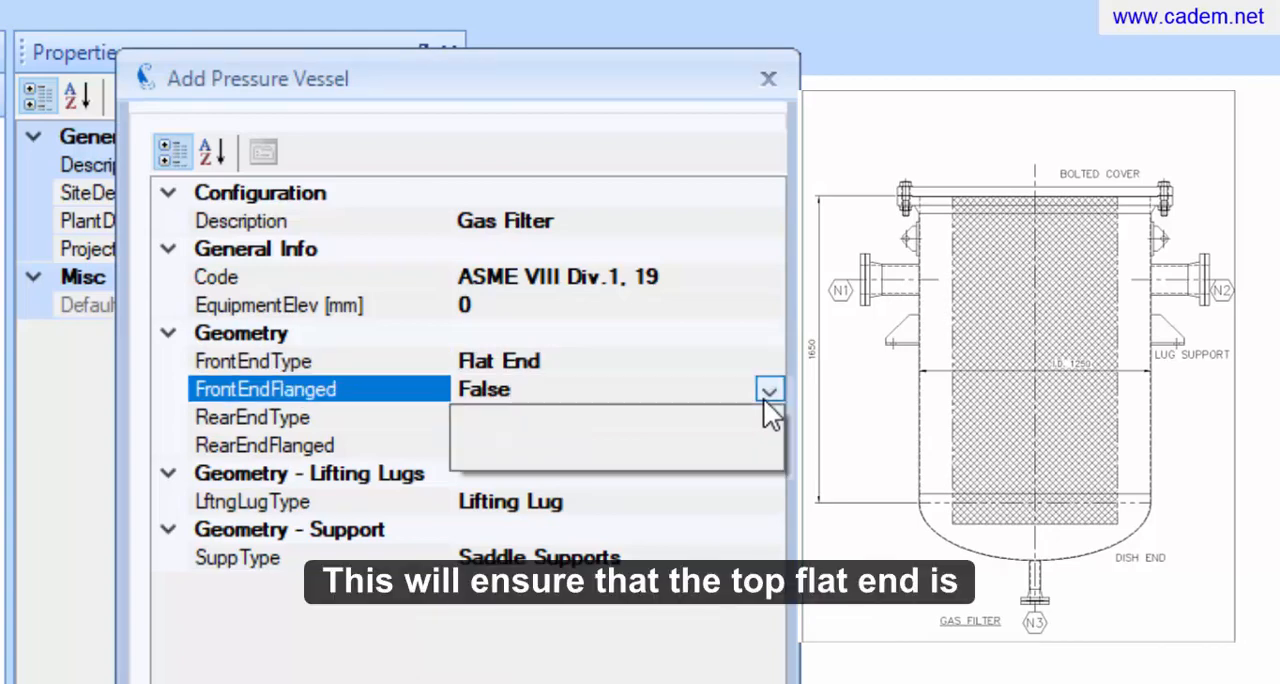
left_click(758, 418)
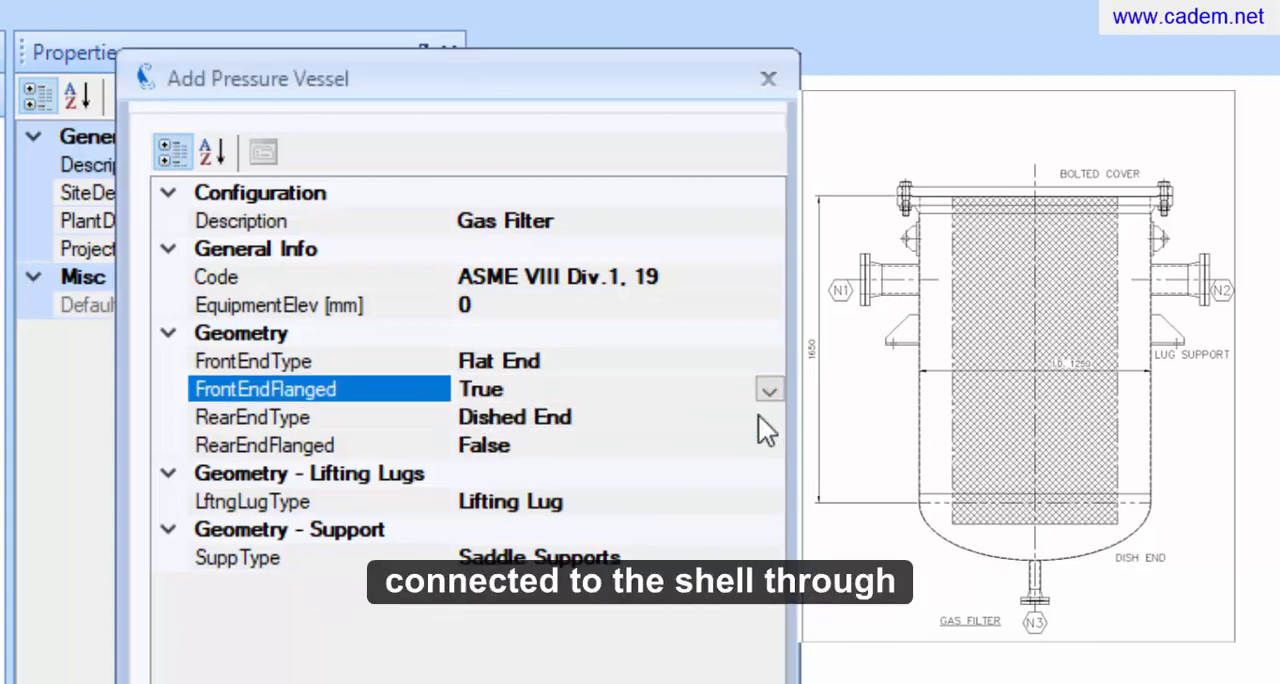
Set the vessel's support type to Lug Supports and add the vessel to the project
left_click(752, 420)
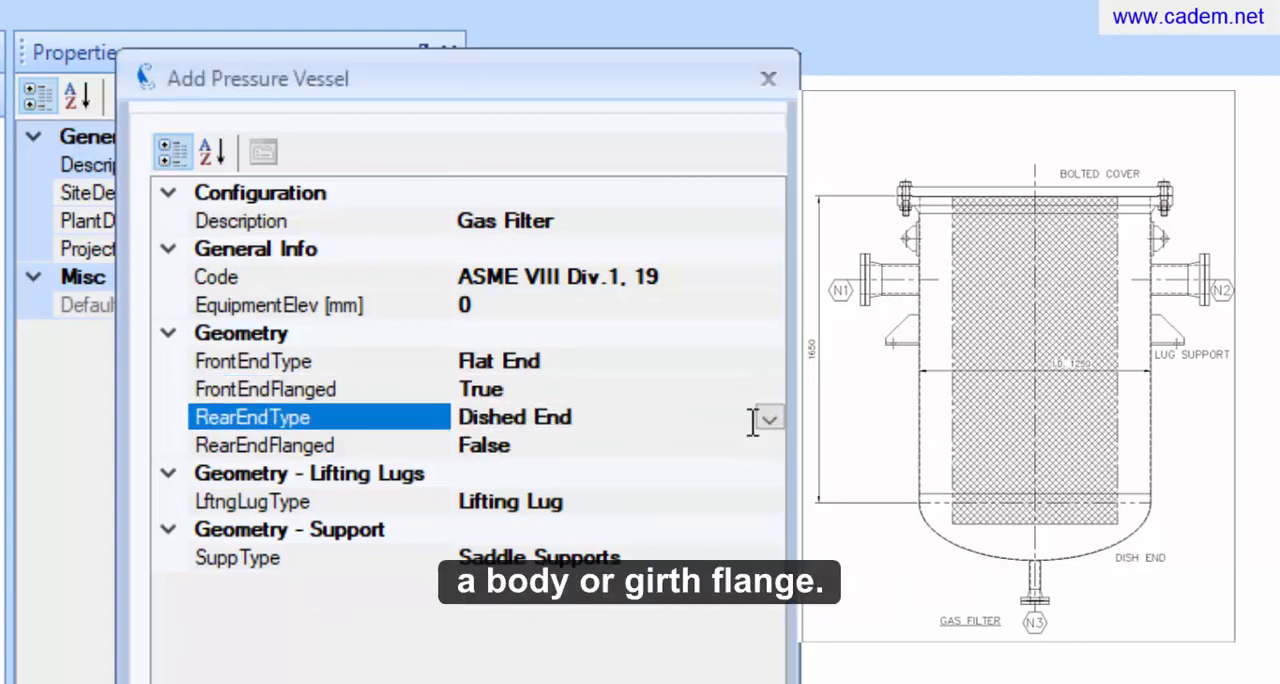
left_click(746, 447)
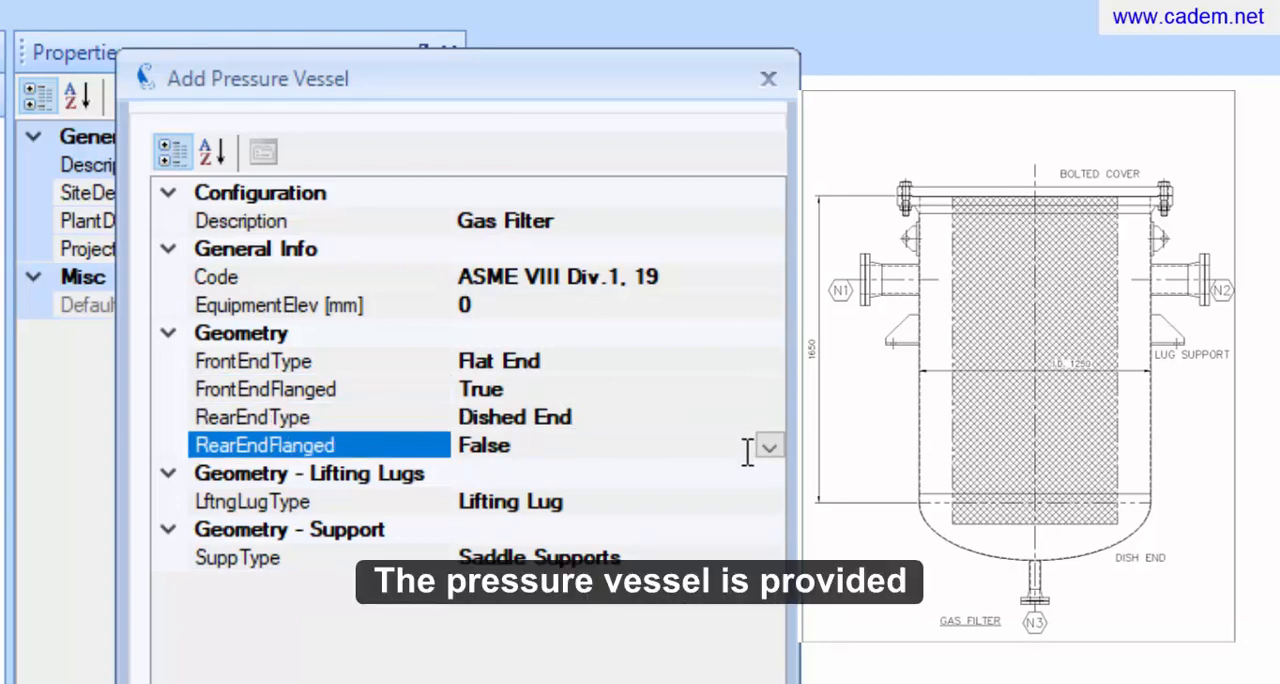
left_click(745, 495)
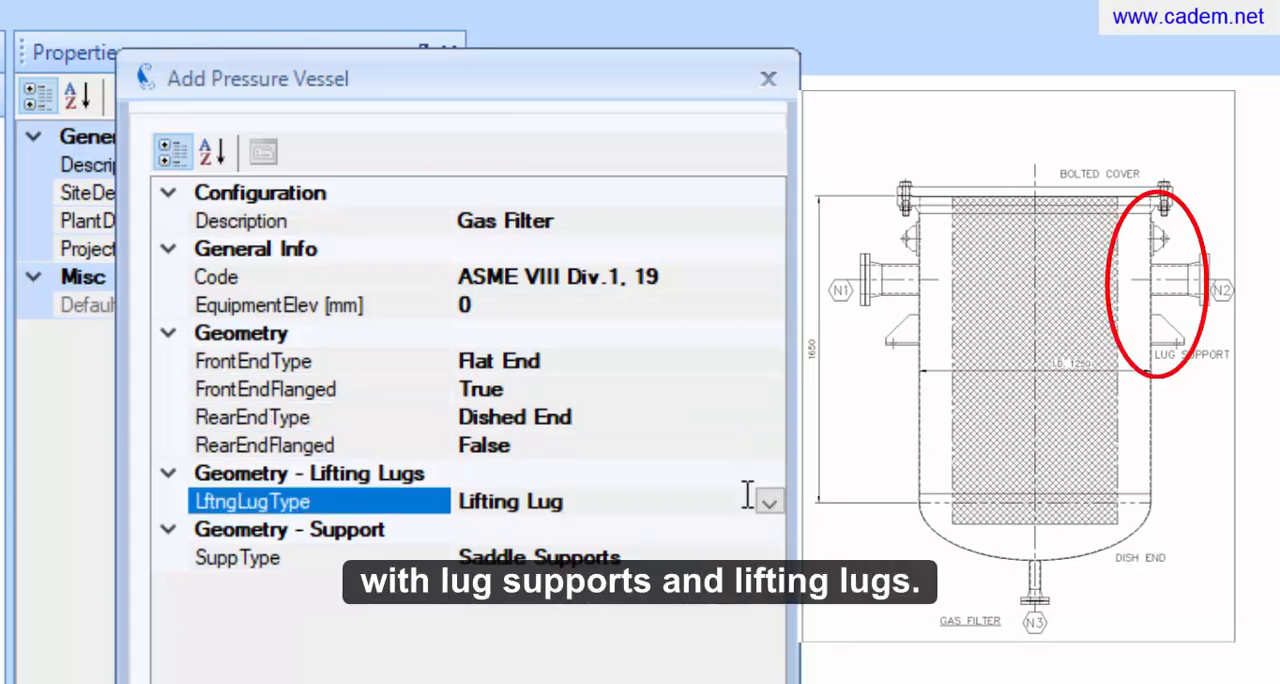
left_click(744, 558)
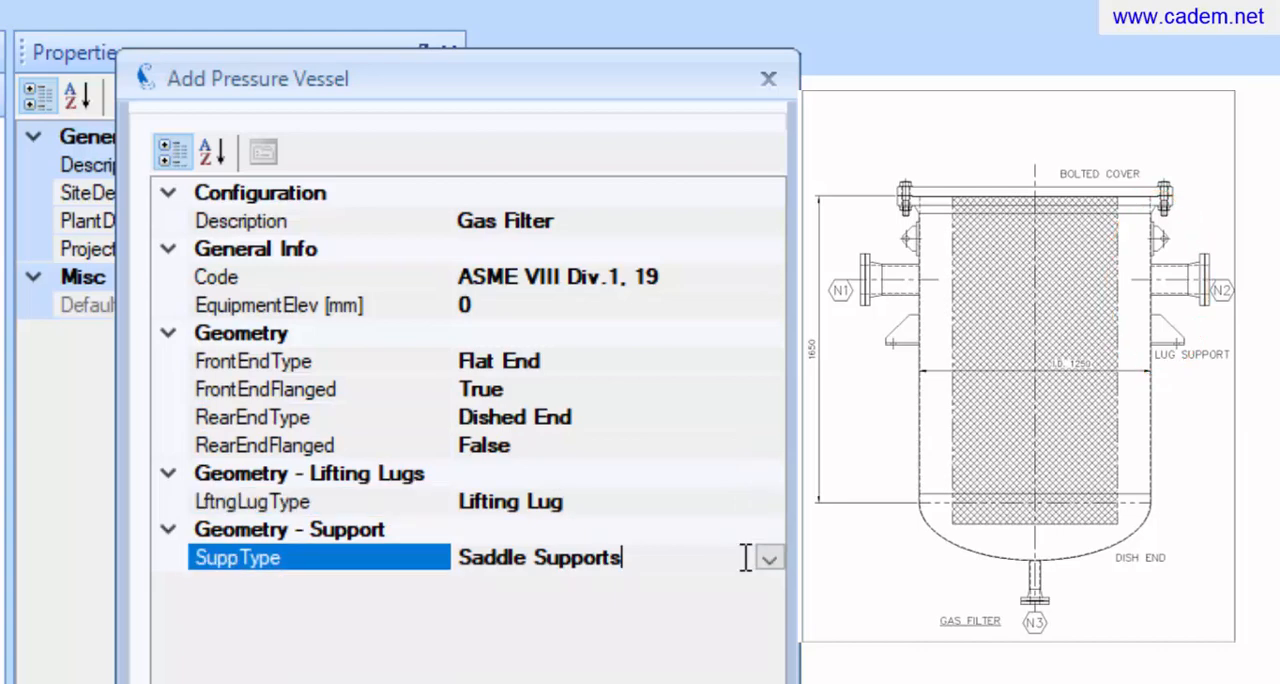
left_click(766, 558)
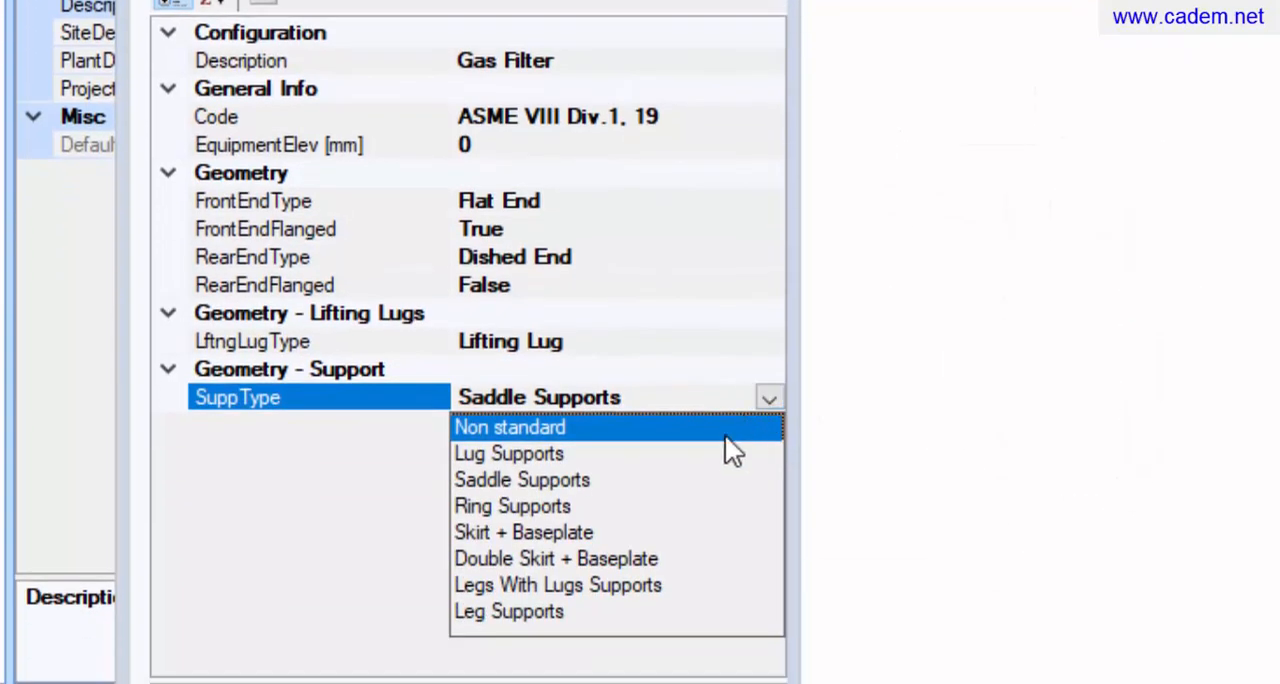
left_click(700, 462)
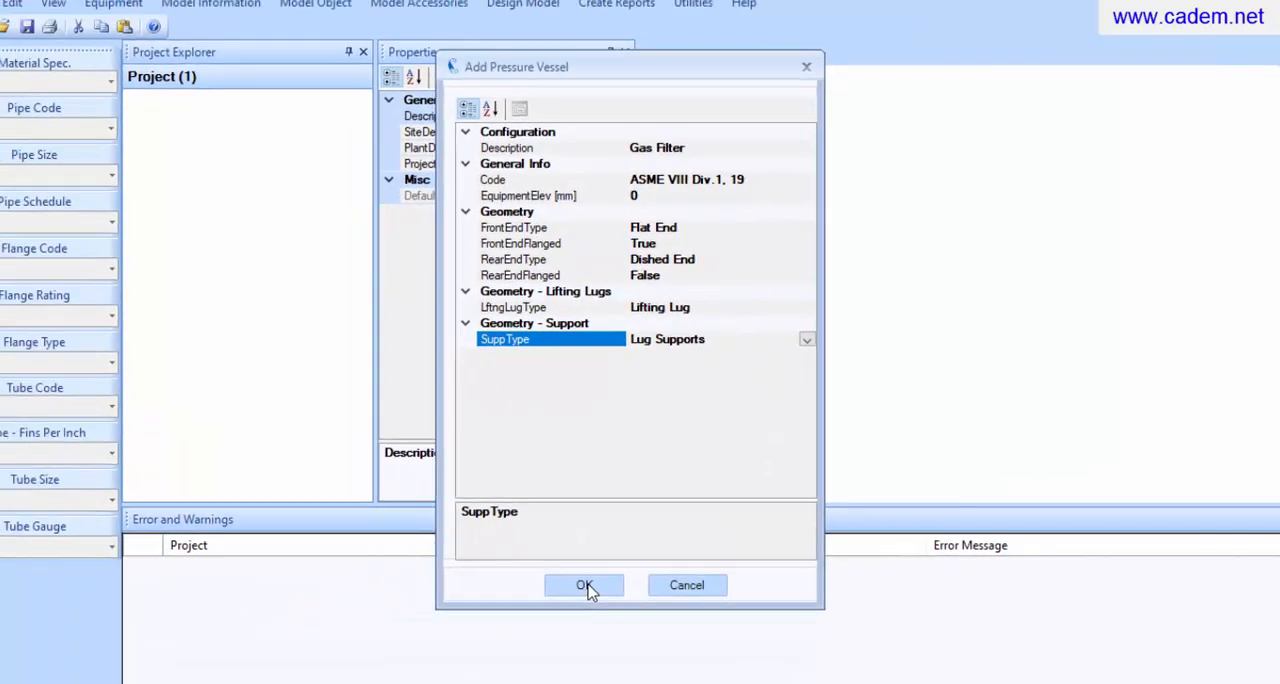
left_click(600, 585)
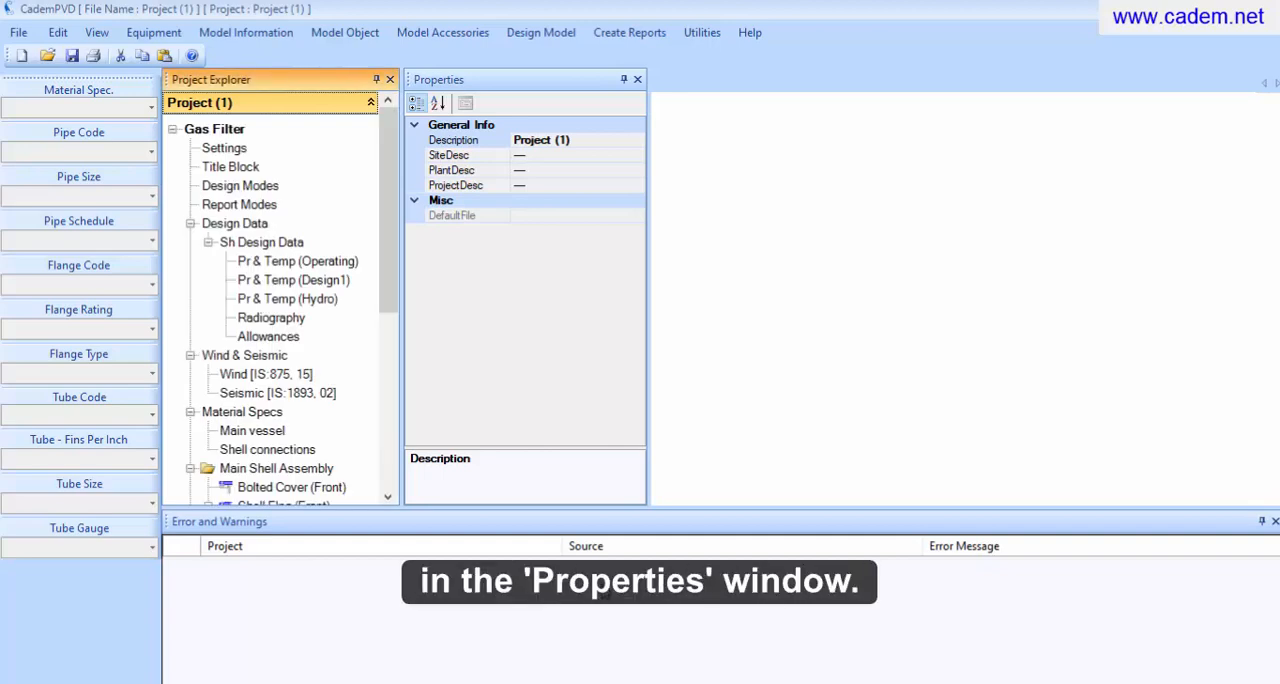
Change the project's description to "ABC Company Ltd."
left_click(622, 145)
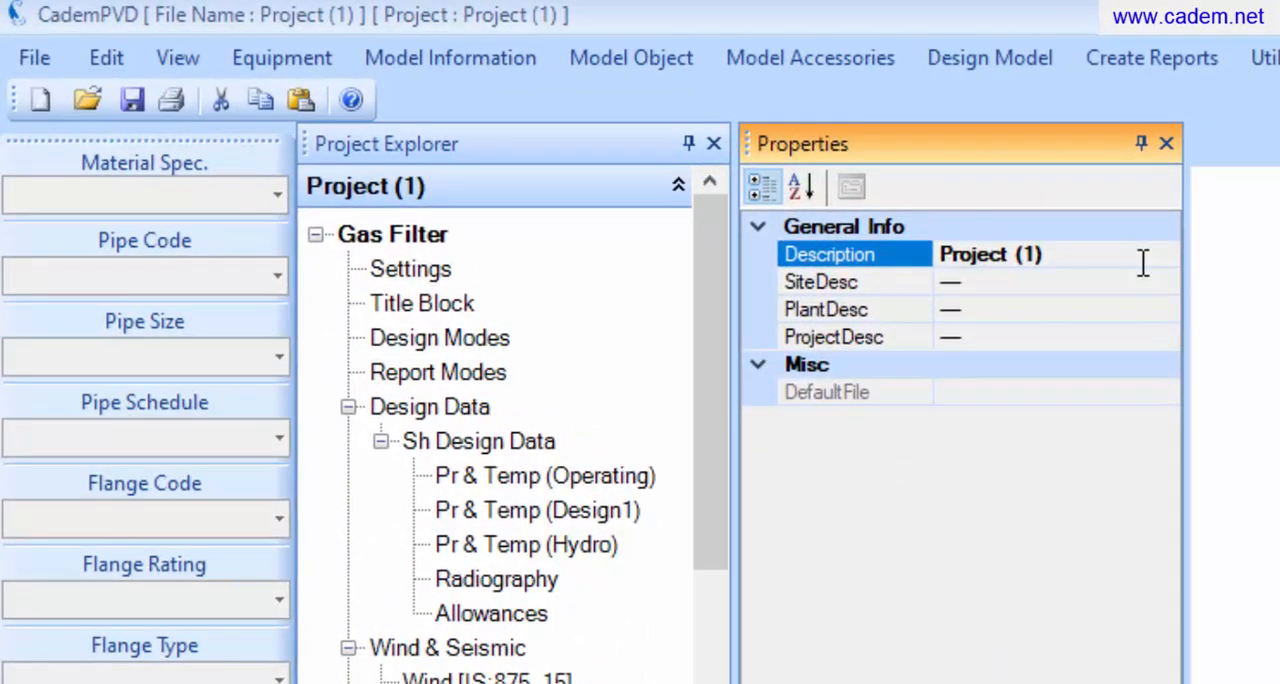
key("BackSpace")
key("BackSpace")
key("BackSpace")
key("BackSpace")
key("BackSpace")
key("BackSpace")
key("BackSpace")
key("BackSpace")
key("BackSpace")
key("BackSpace")
key("BackSpace")
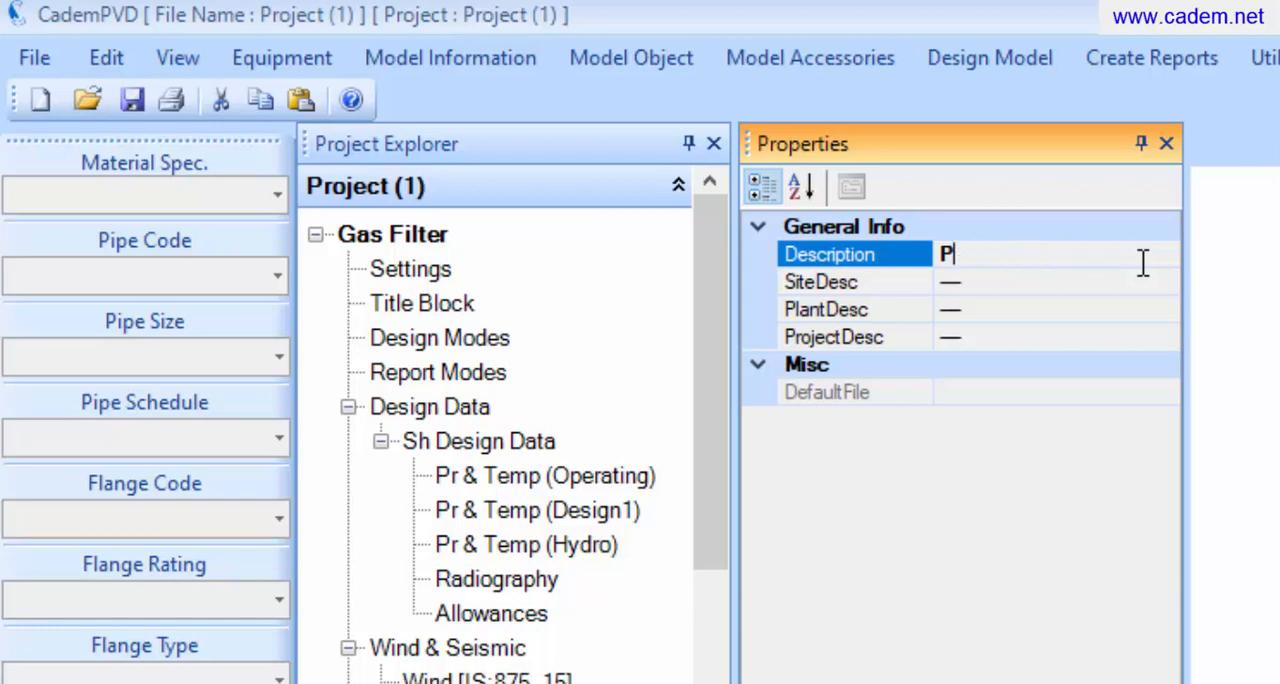
type("ABC C")
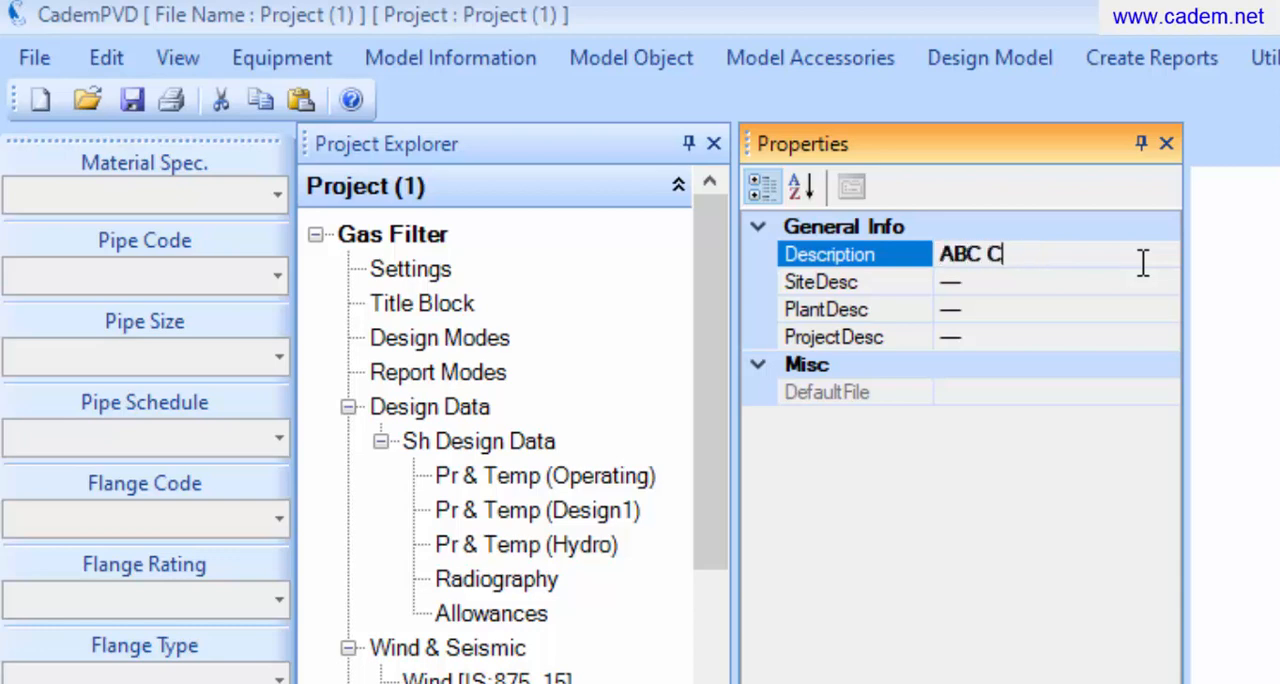
type("ompany L")
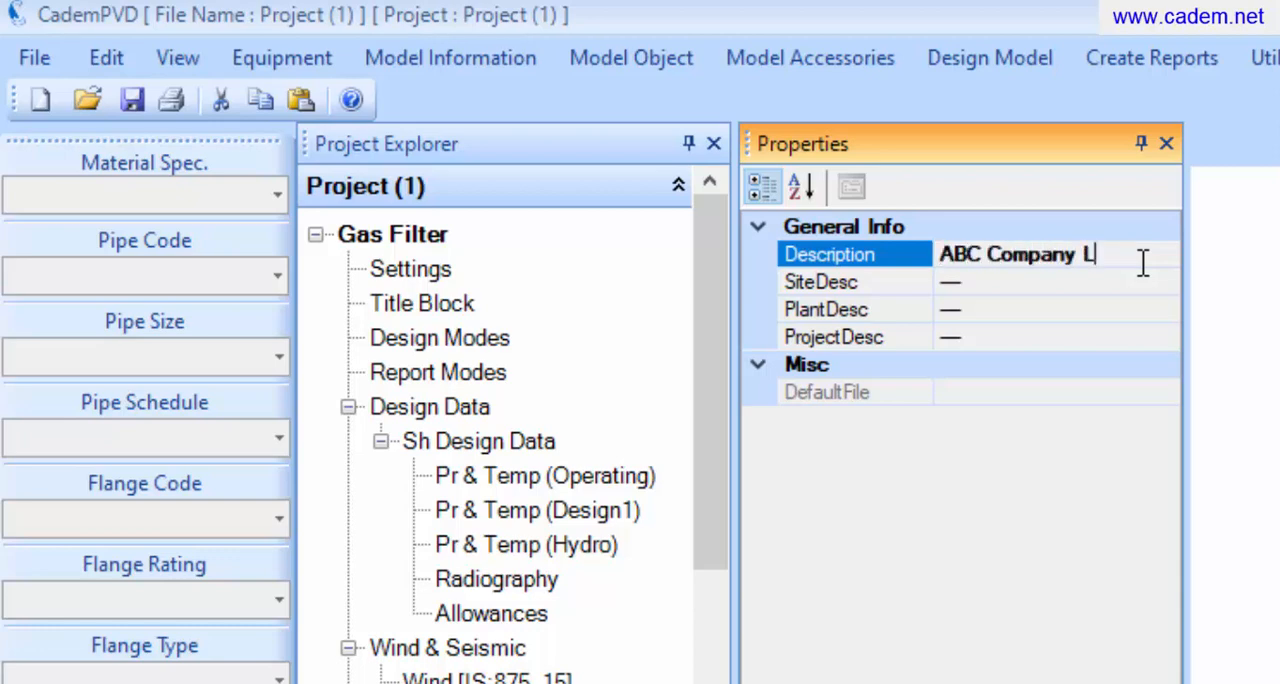
type("td.")
Enter "Vapi Site" as the project's site description and "Refrigeration Plant" as its plant description
left_click(1144, 287)
key("BackSpace")
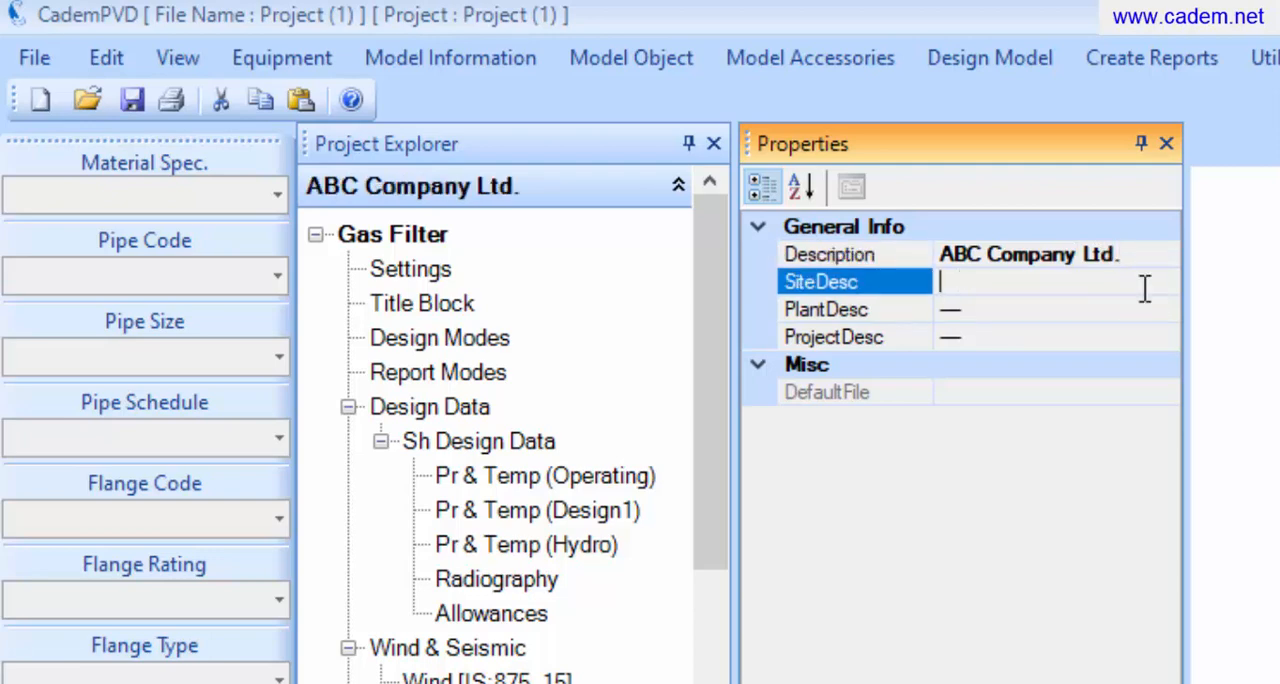
type("Vapi Si")
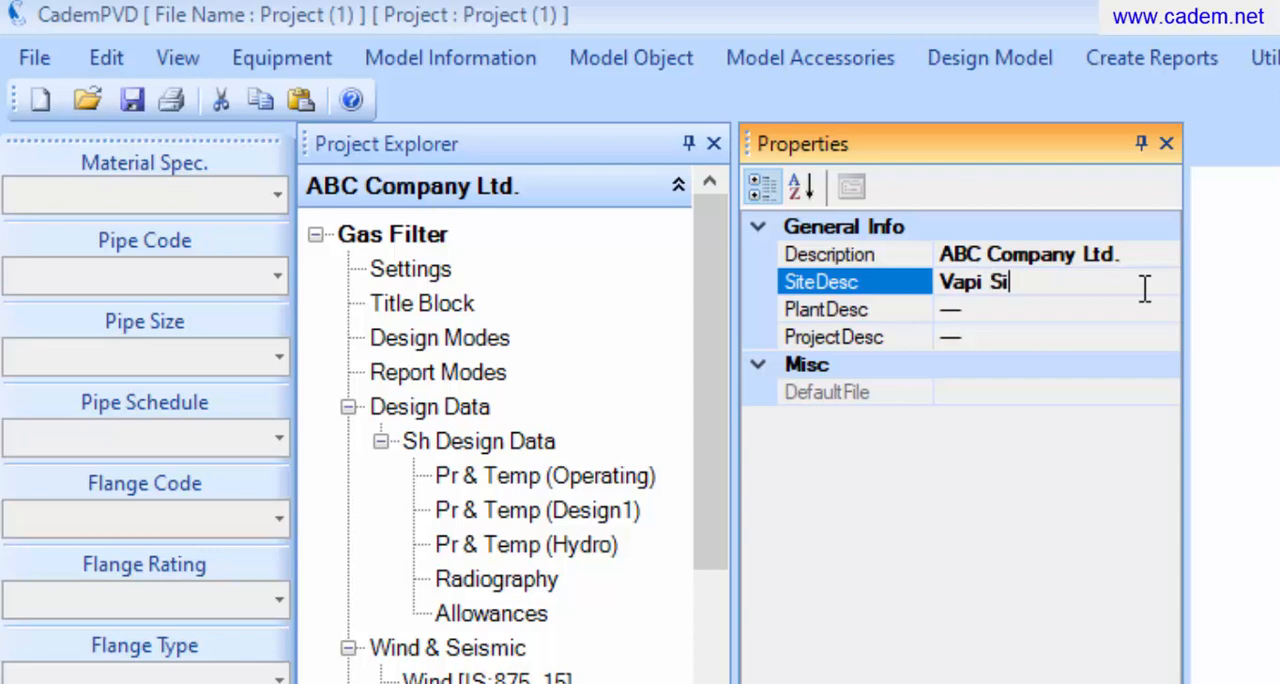
type("te")
left_click(1145, 305)
key("BackSpace")
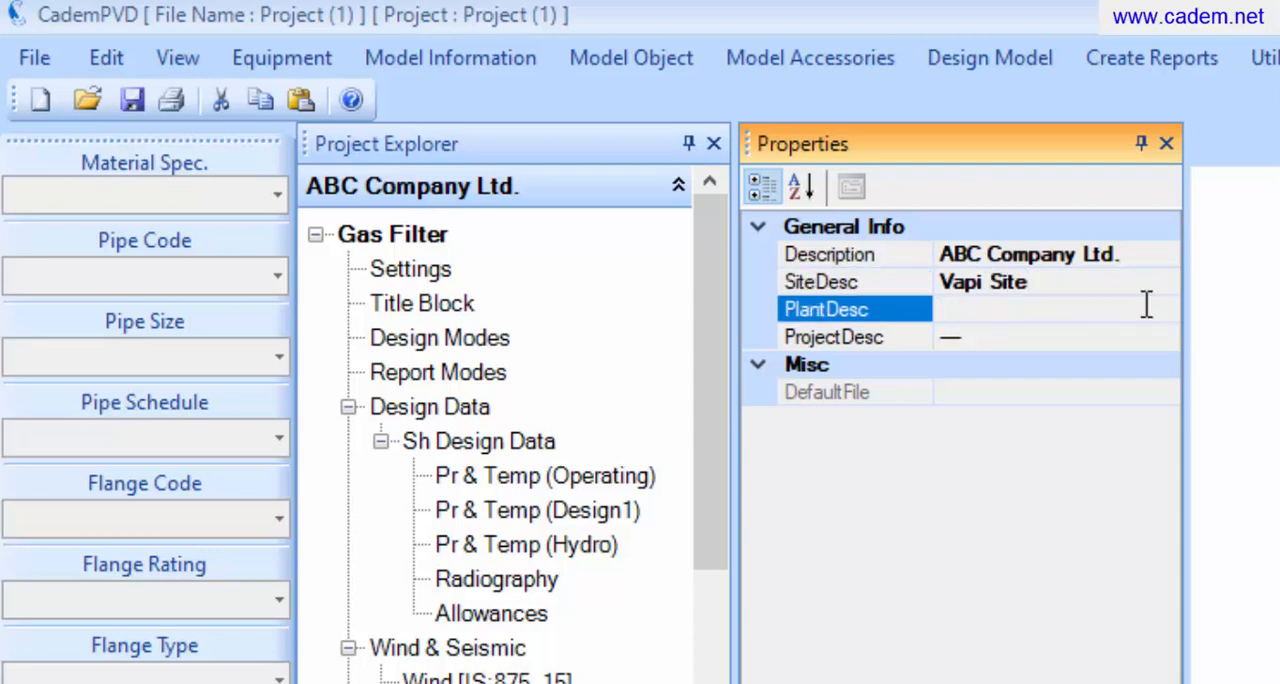
type("Refrigeratio")
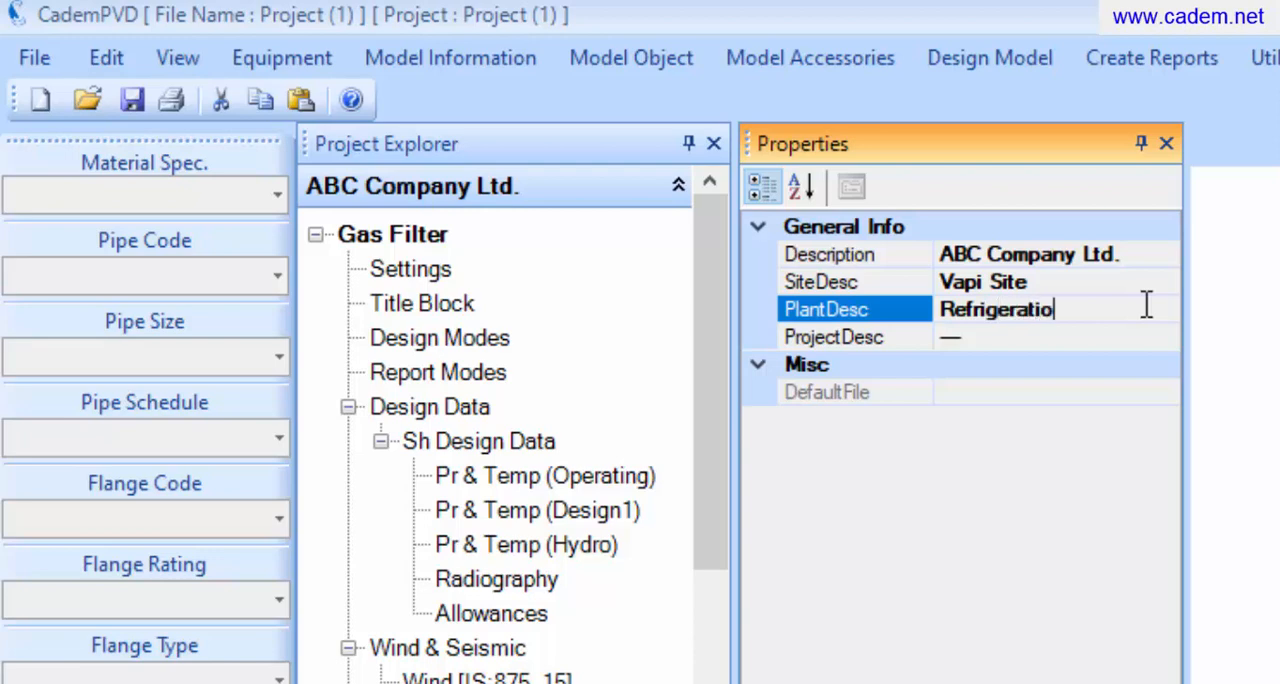
type("n Plant")
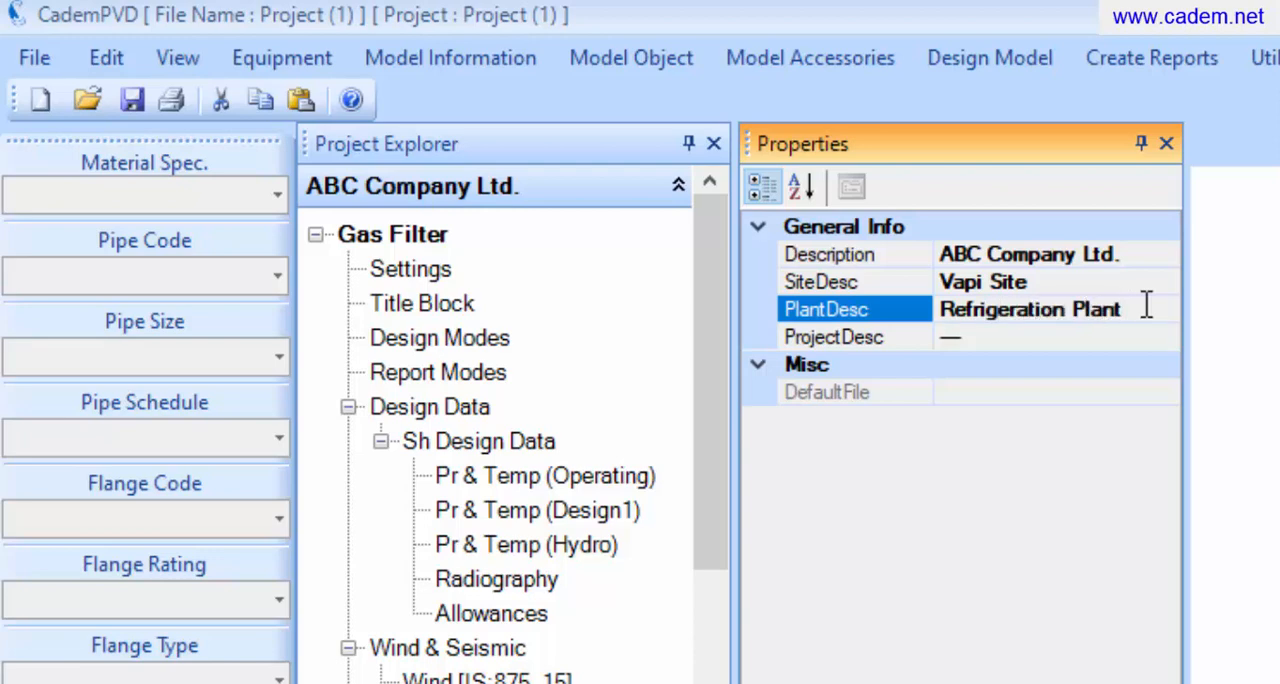
Enter "Soap Plant" as the project description in the project's general information
left_click(1145, 330)
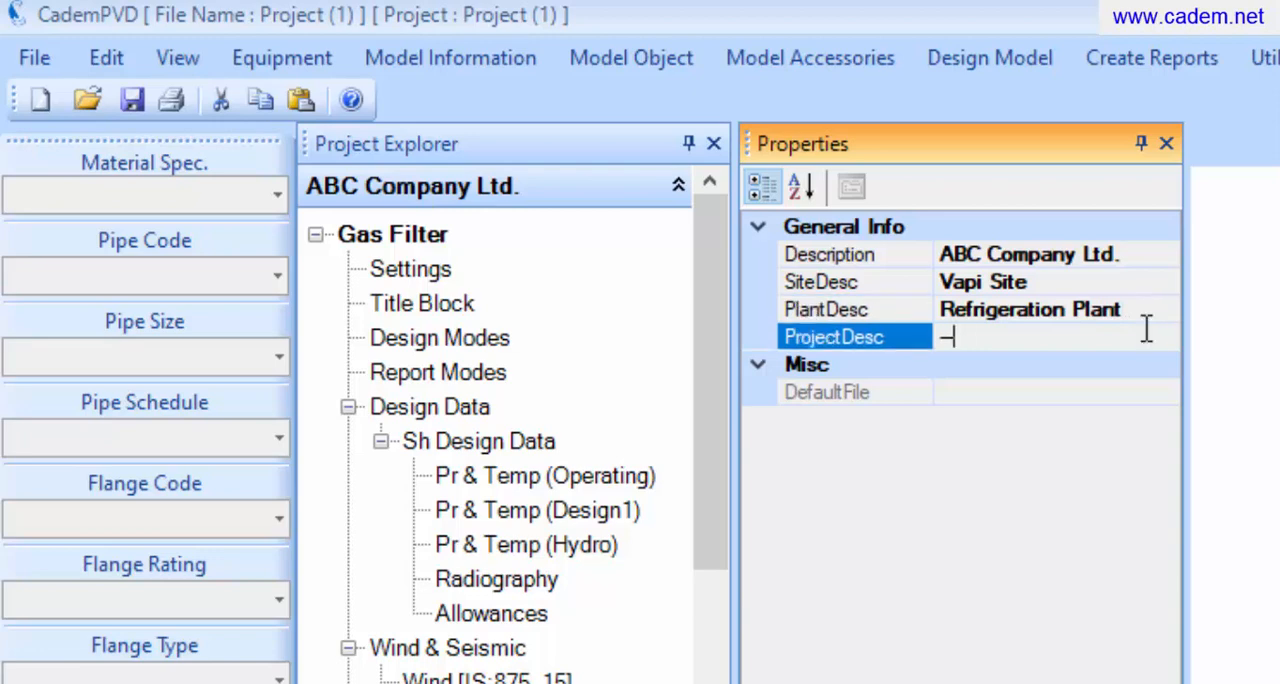
type("Soap Plan")
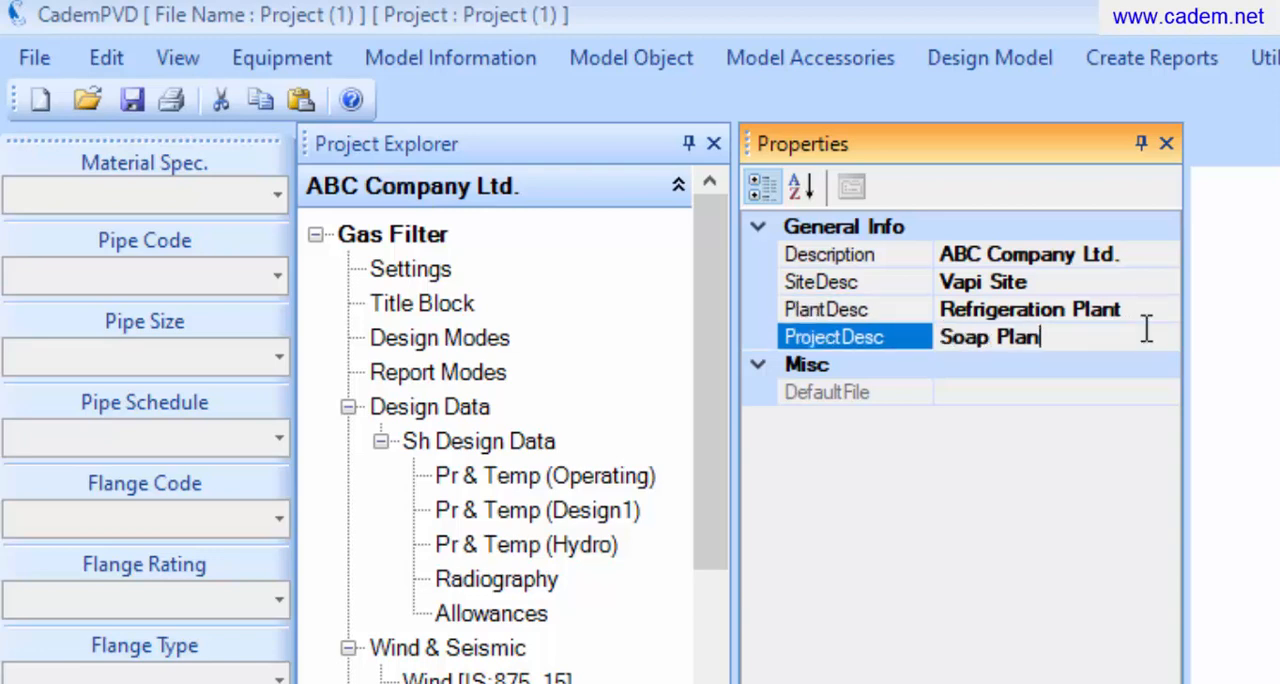
type("t")
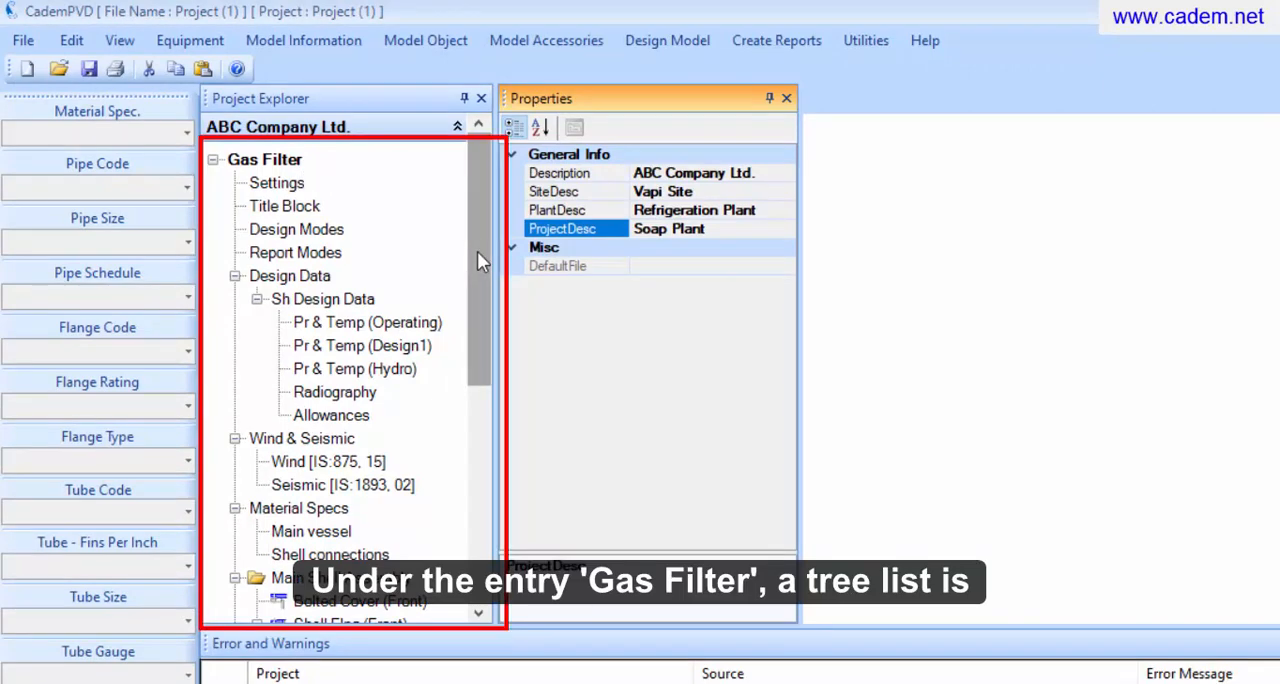
Set the Gas Filter's shell inside diameter to 1250 mm and its shell length to 1650 mm
mouse_move(477, 258)
left_mouse_down()
mouse_move(477, 477)
mouse_move(484, 243)
left_mouse_up()
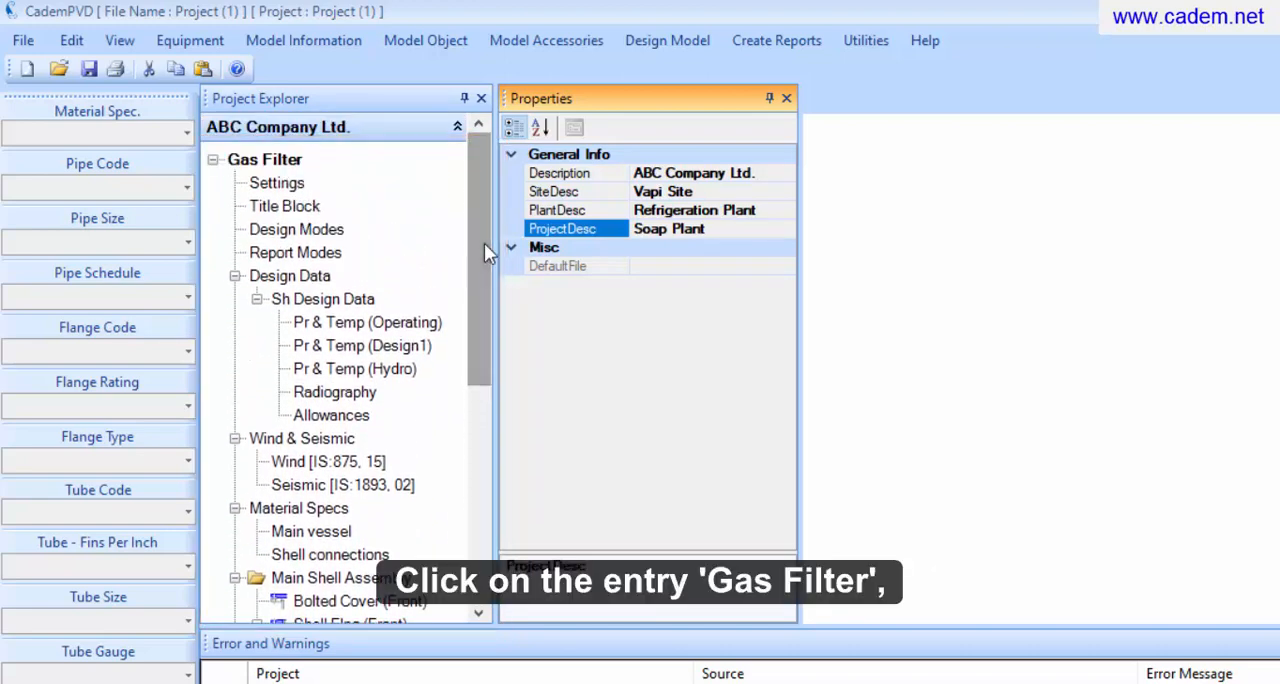
left_click(268, 162)
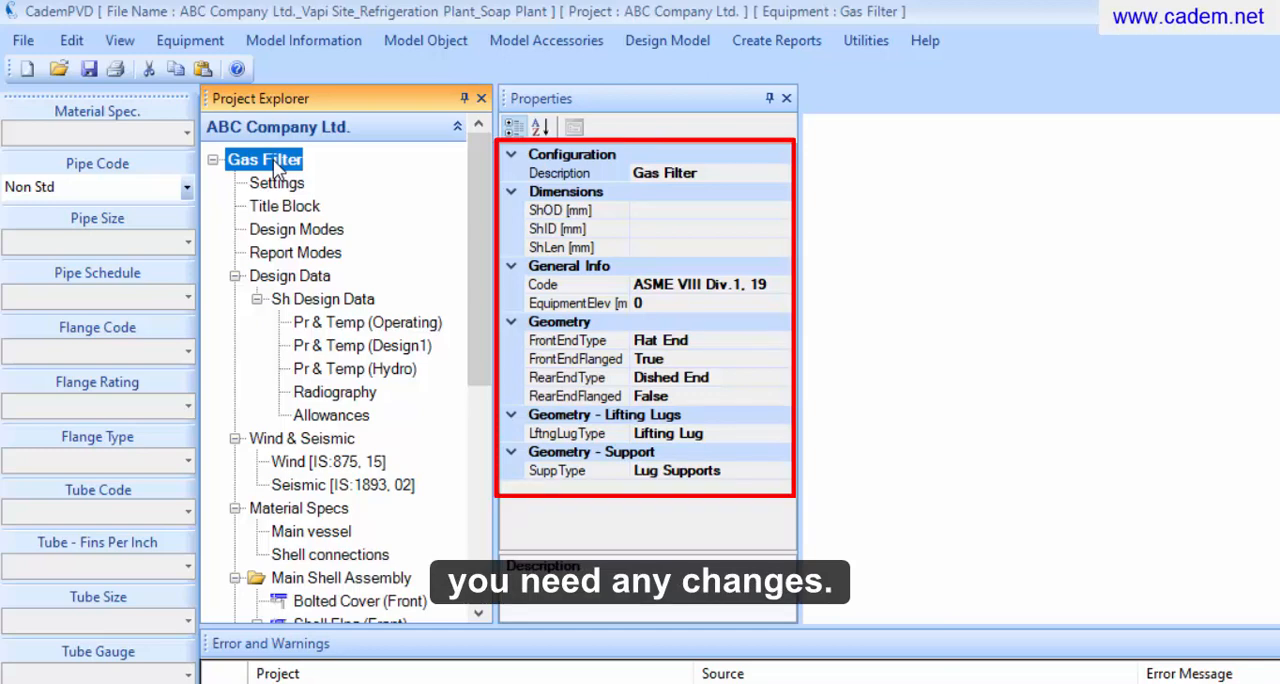
left_click(677, 234)
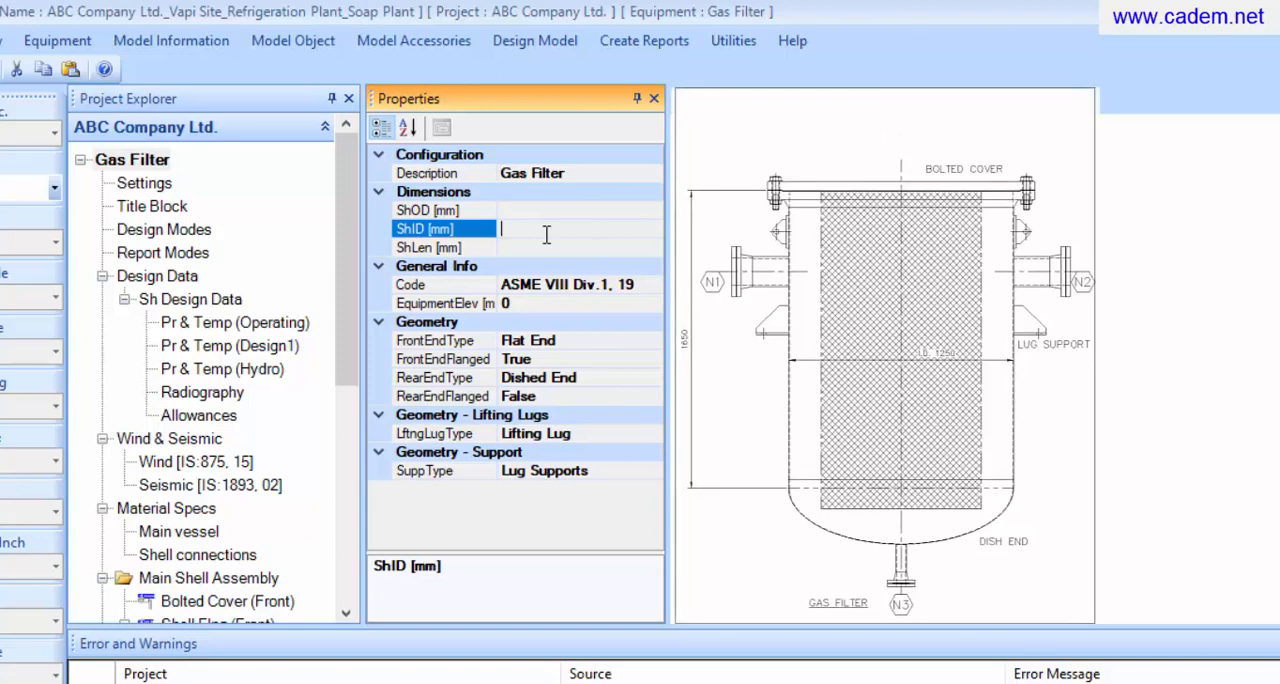
type("1250")
left_click(549, 250)
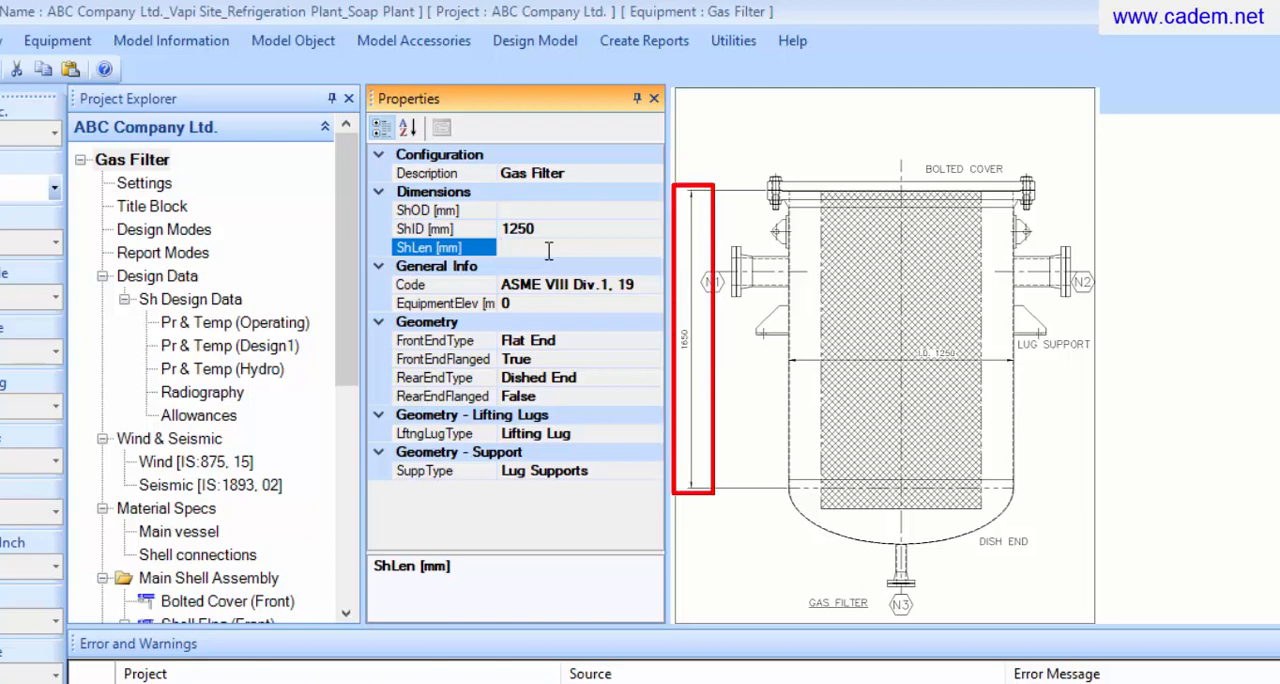
type("1650")
key("Return")
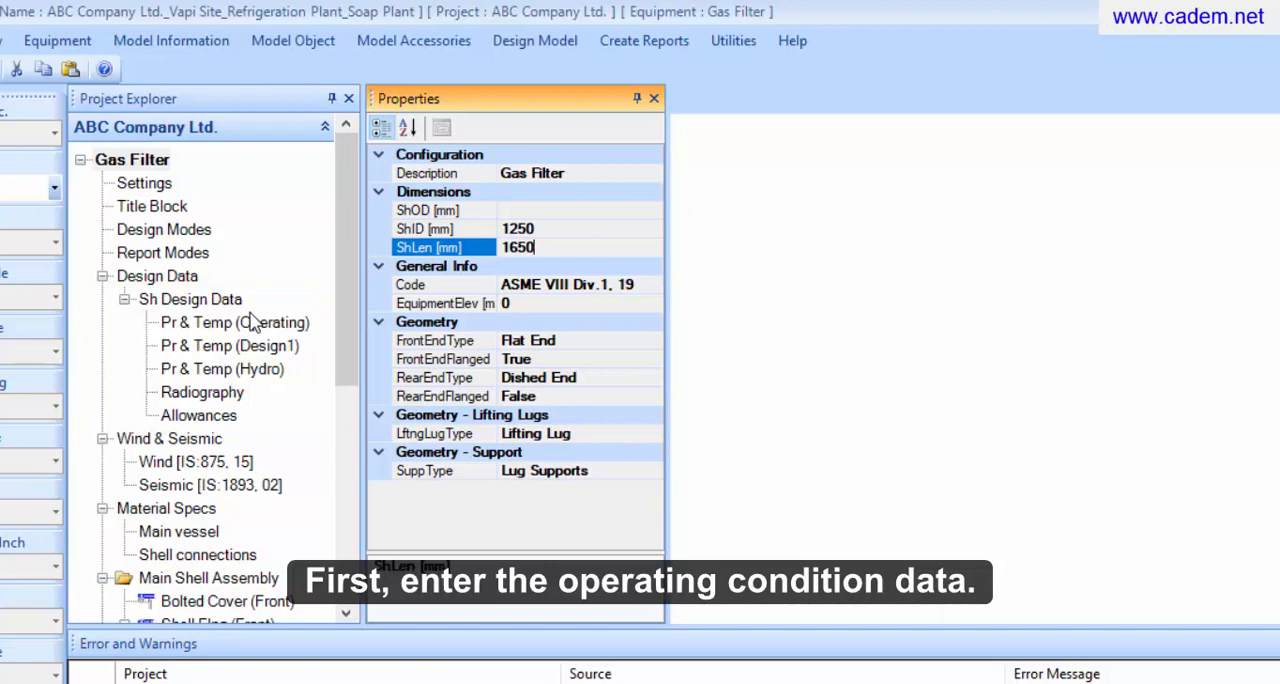
Set the shell's operating internal pressure to 12 kgf/cm² g and its external pressure to FV
left_click(252, 322)
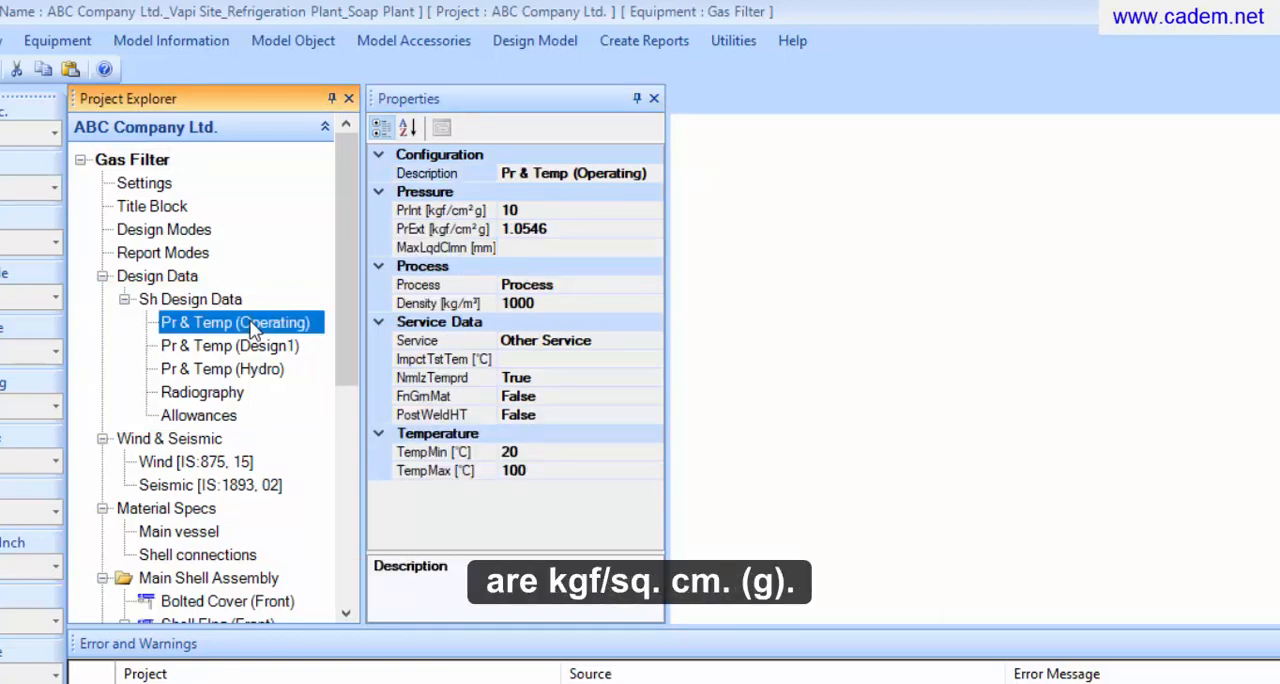
left_click(572, 207)
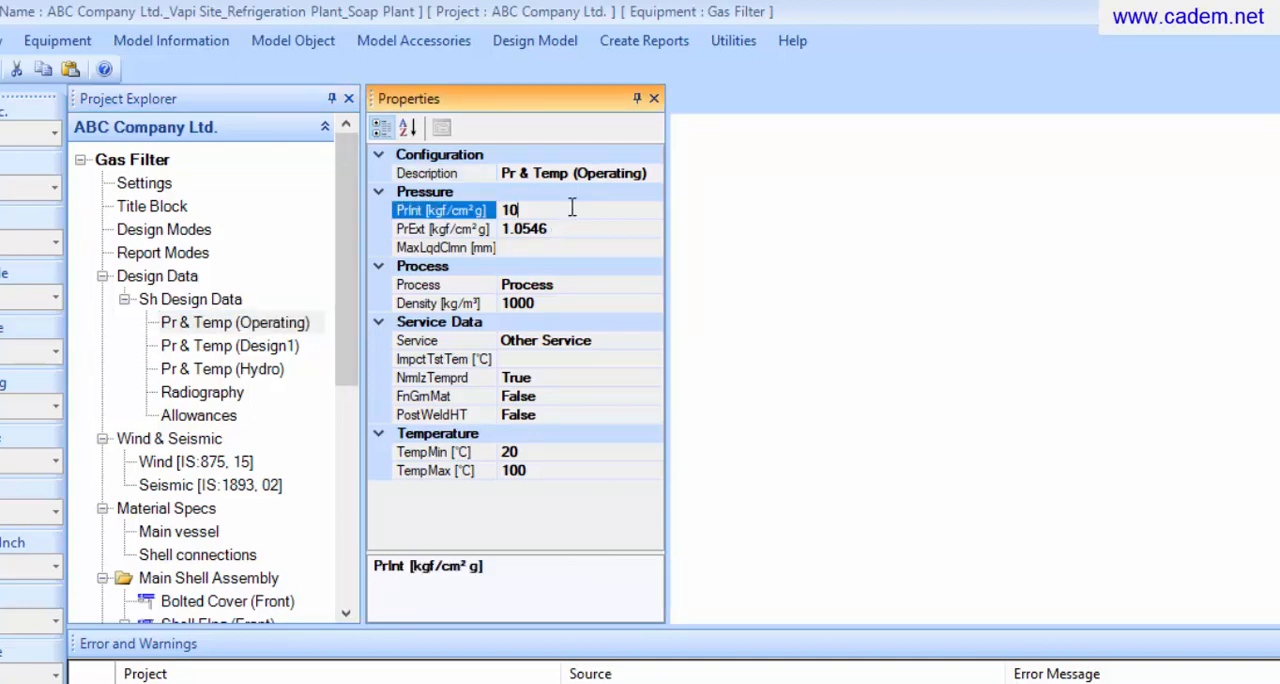
key("BackSpace")
key("BackSpace")
type("12")
left_click(580, 225)
key("BackSpace")
key("BackSpace")
key("BackSpace")
key("BackSpace")
key("BackSpace")
key("BackSpace")
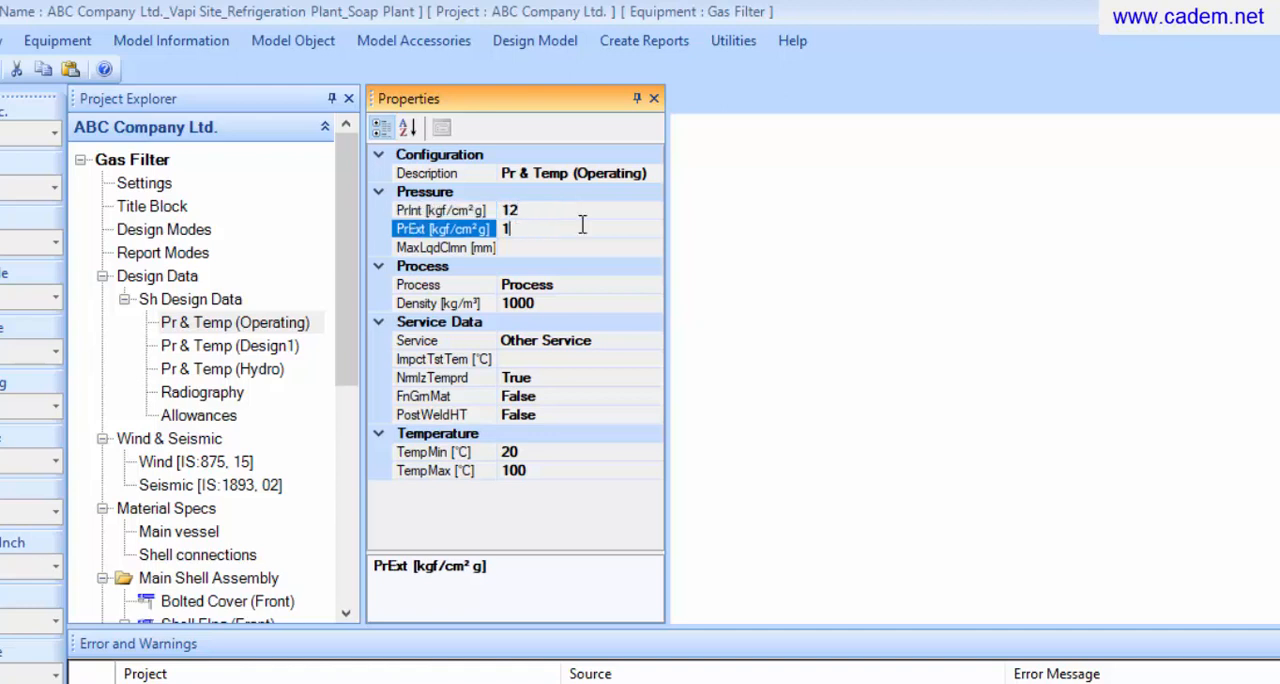
type("FV")
Set the operating condition's fluid density to 10 kg/m³ and its service to Compressed Gas Services
left_click(622, 305)
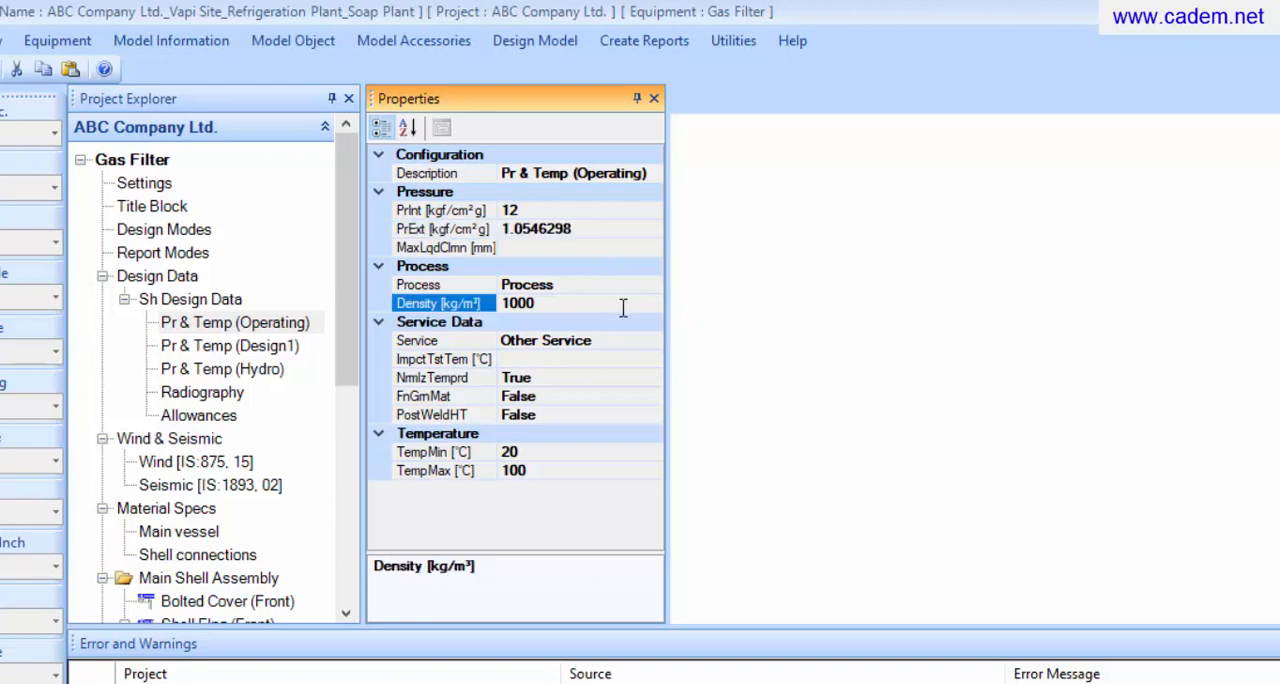
key("BackSpace")
key("BackSpace")
key("BackSpace")
type("10")
left_click(655, 341)
left_click(652, 341)
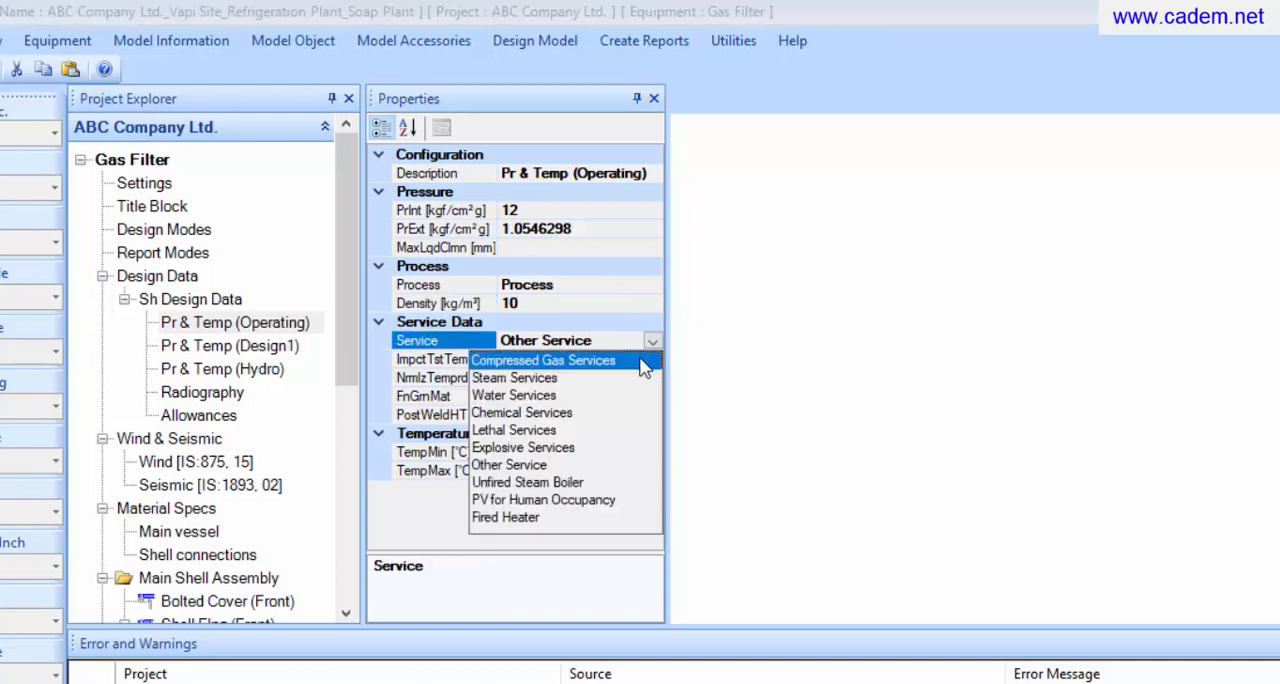
left_click(643, 361)
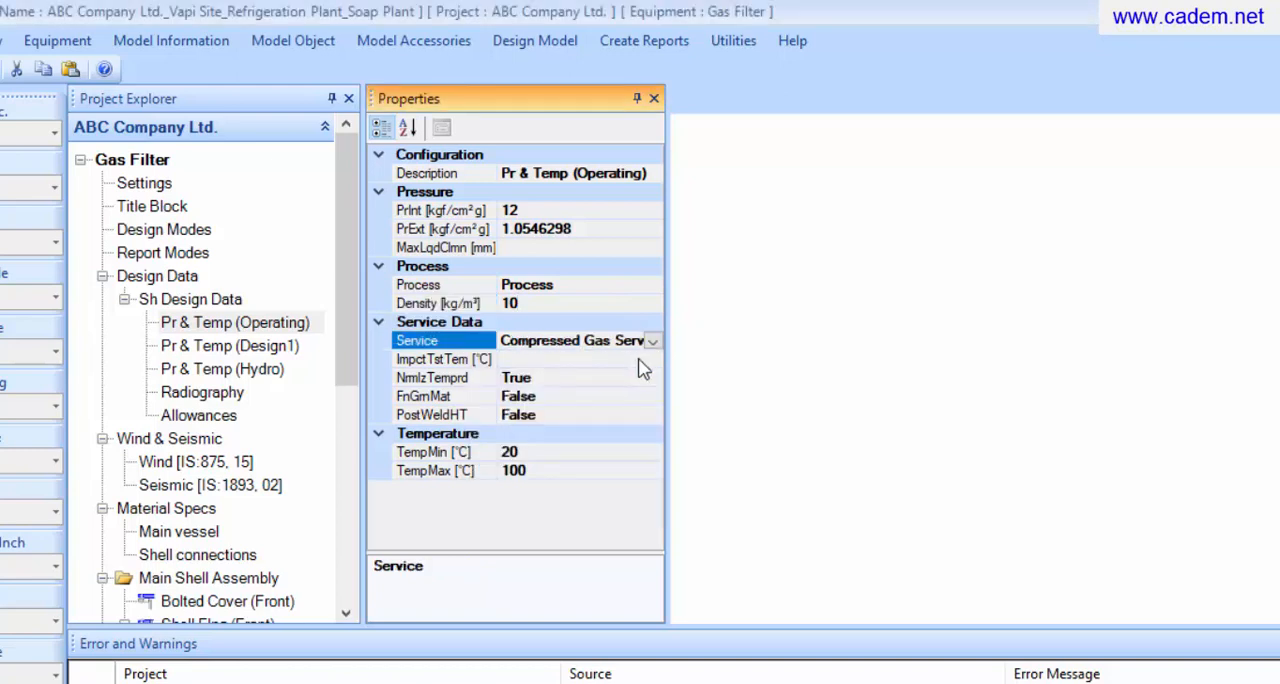
left_click(640, 451)
left_click(637, 470)
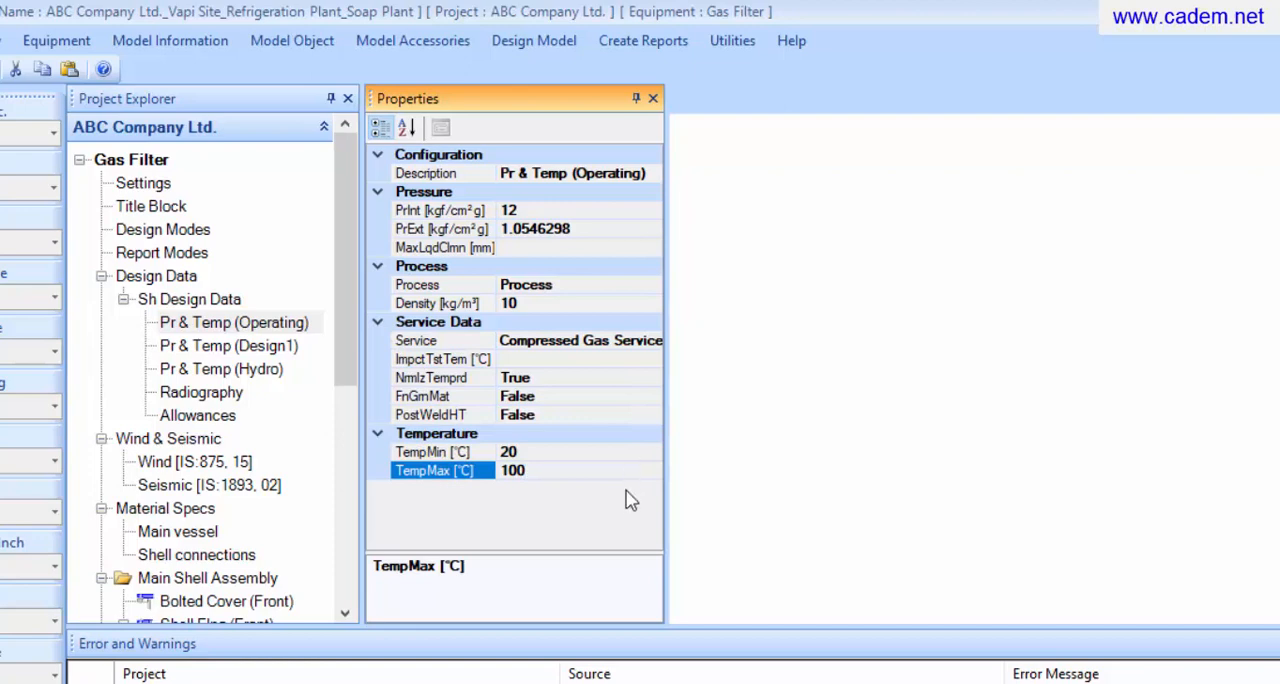
Enter an internal pressure of 15 kgf/cm² g and an external pressure of FV for the Design1 condition
left_click(214, 350)
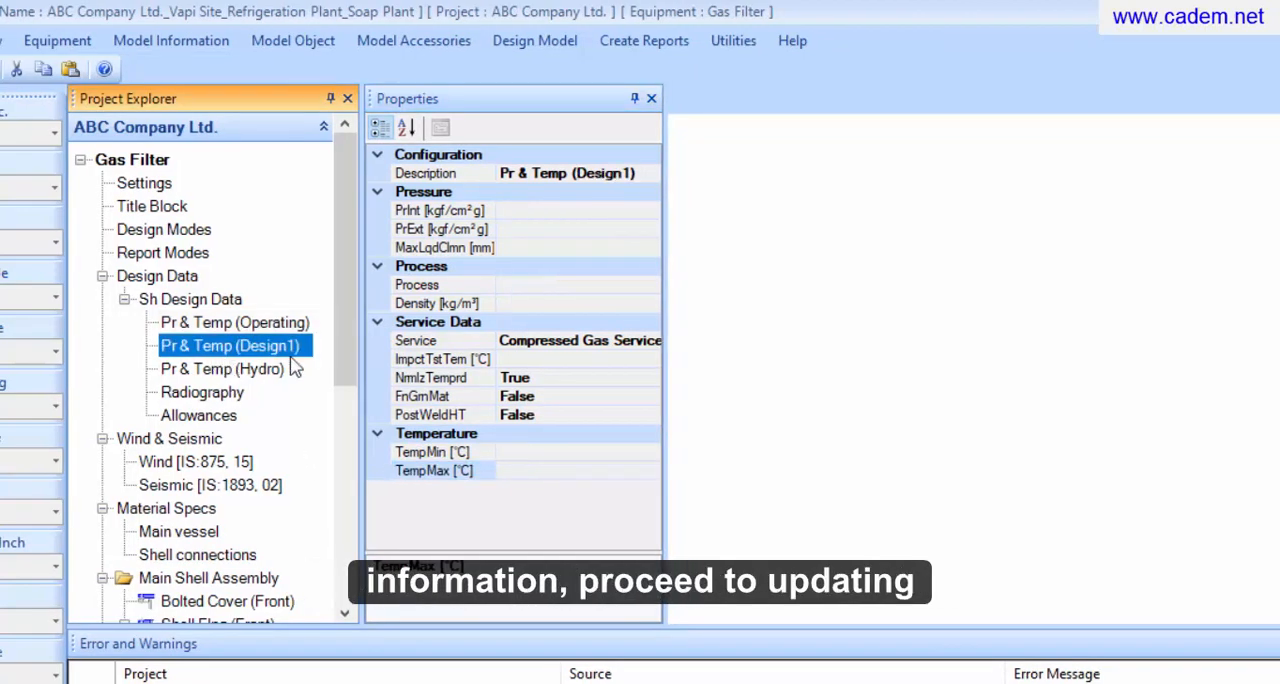
left_click(548, 212)
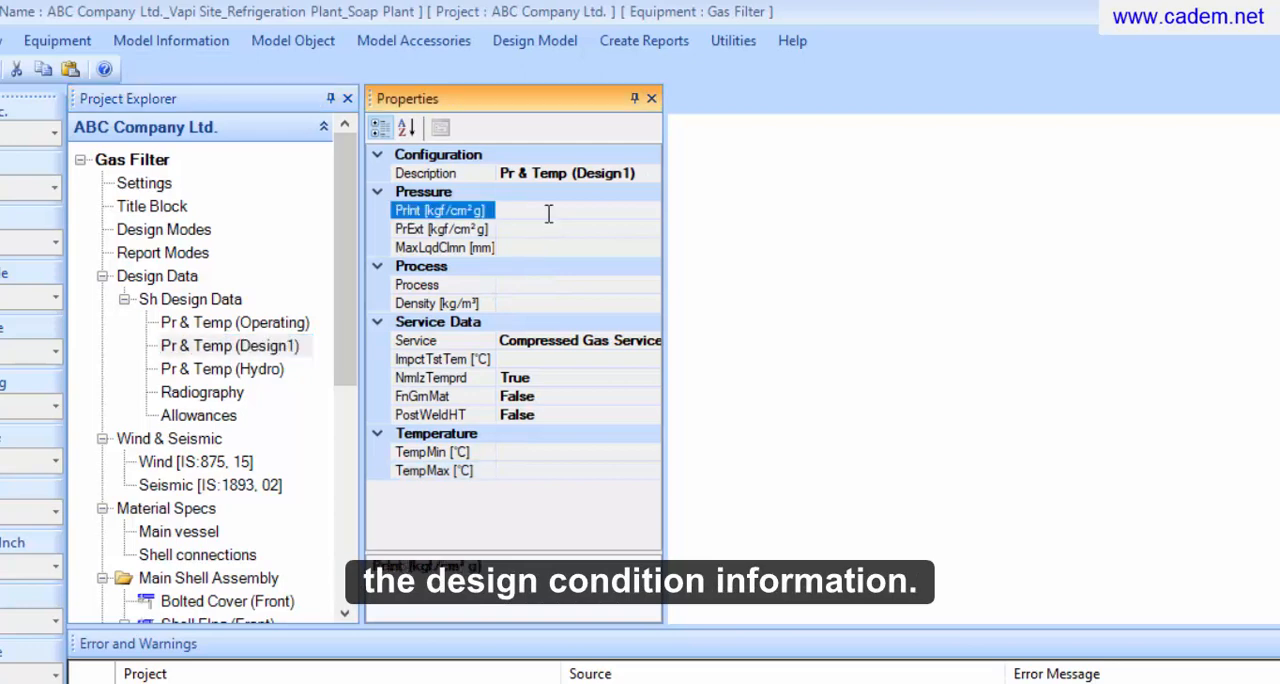
type("15")
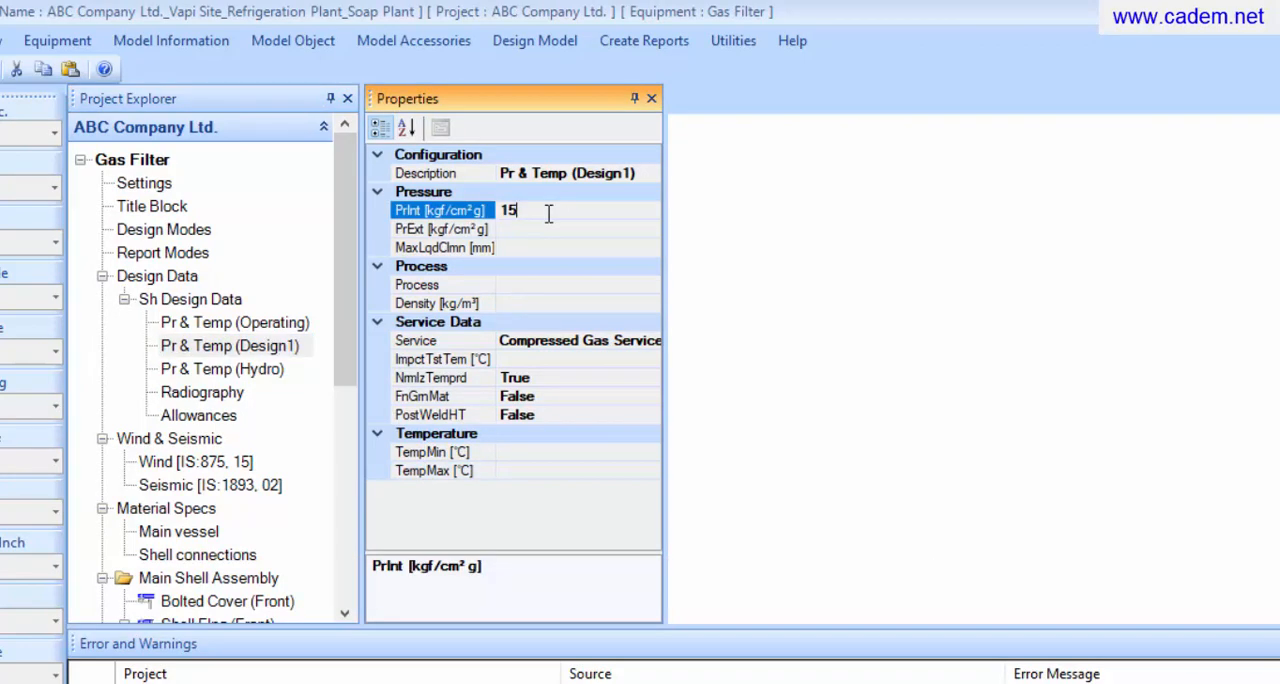
left_click(559, 230)
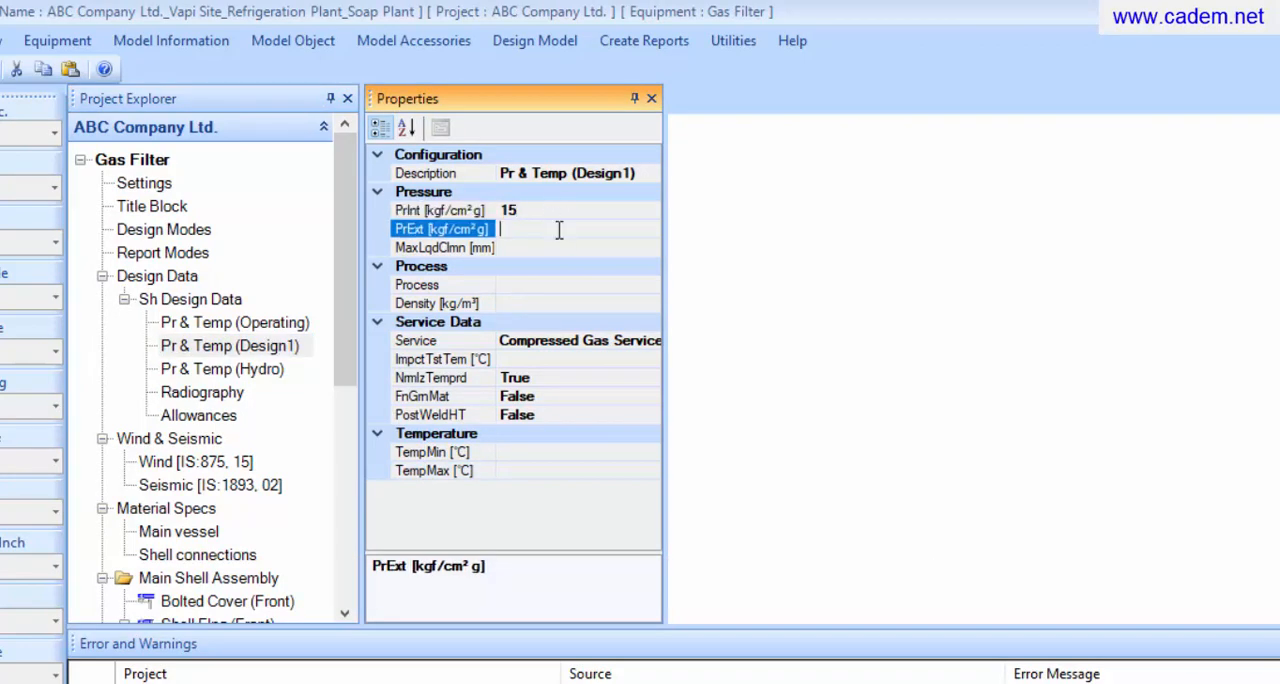
type("FV")
Enter a density of 12 kg/m³, a minimum temperature of 10 °C and a maximum of 120 °C for the Design1 condition
left_click(586, 302)
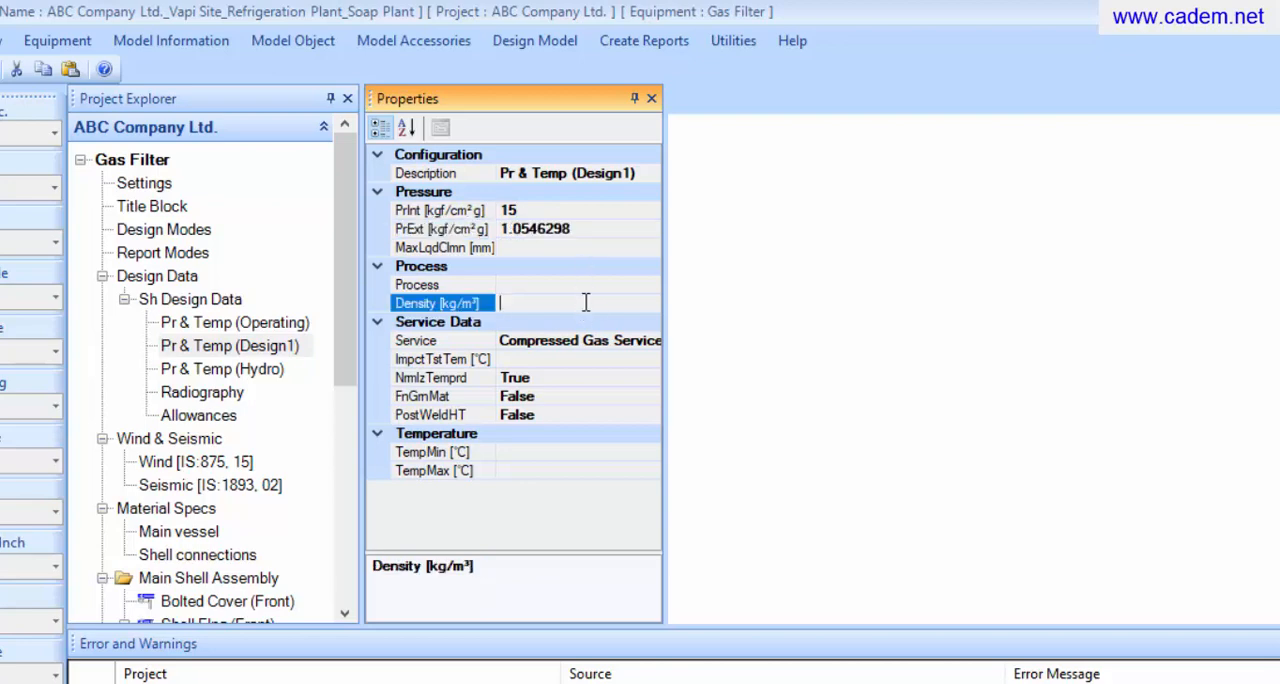
type("12")
left_click(579, 450)
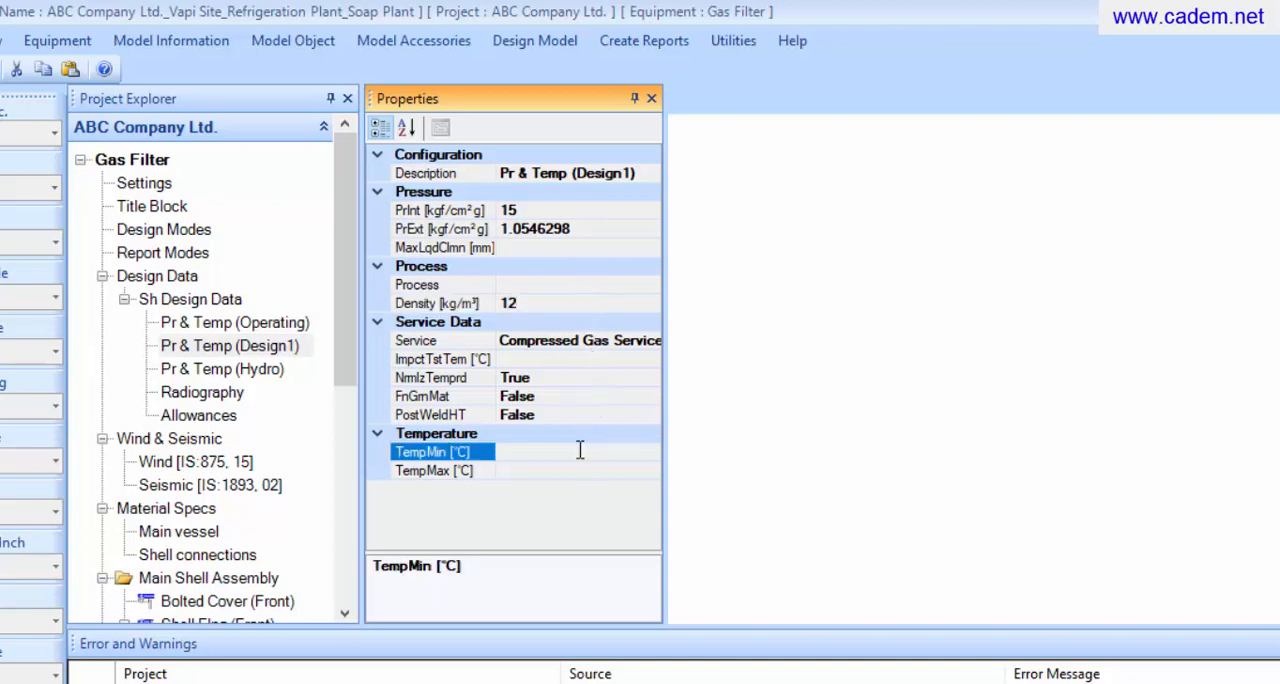
type("10")
left_click(569, 476)
type("120")
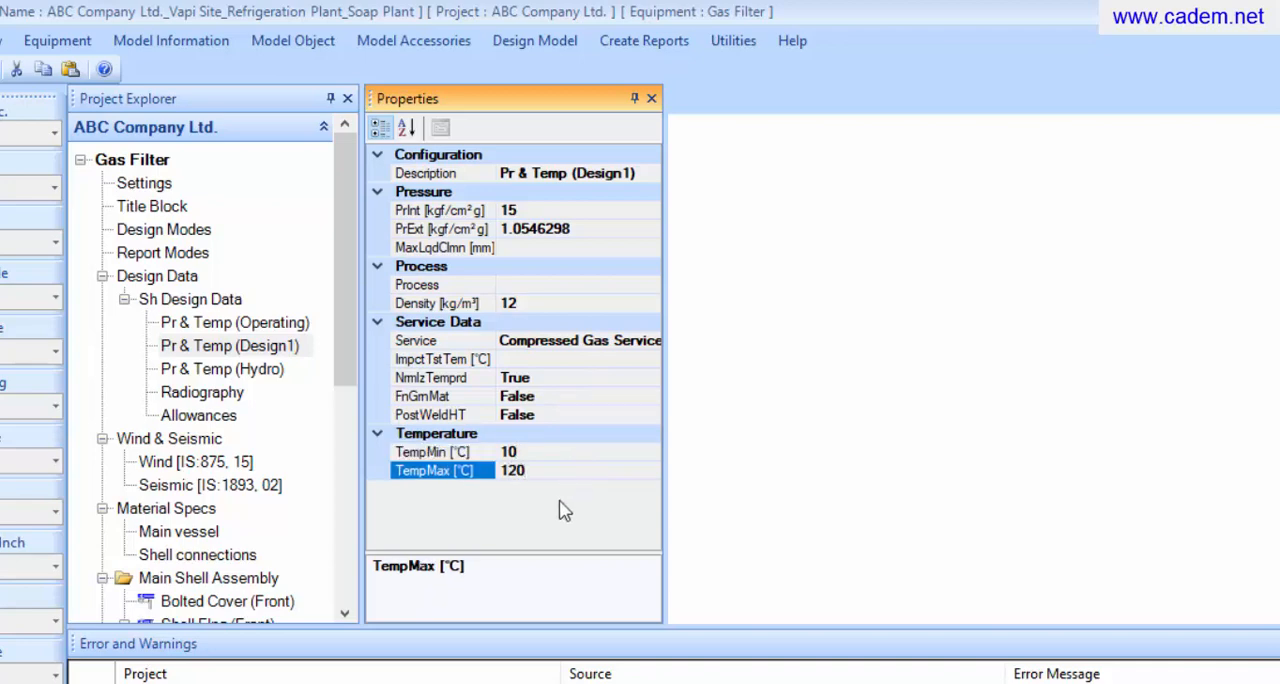
Review the hydro test condition and the available radiography extent options, keeping the extent at Default
left_click(241, 378)
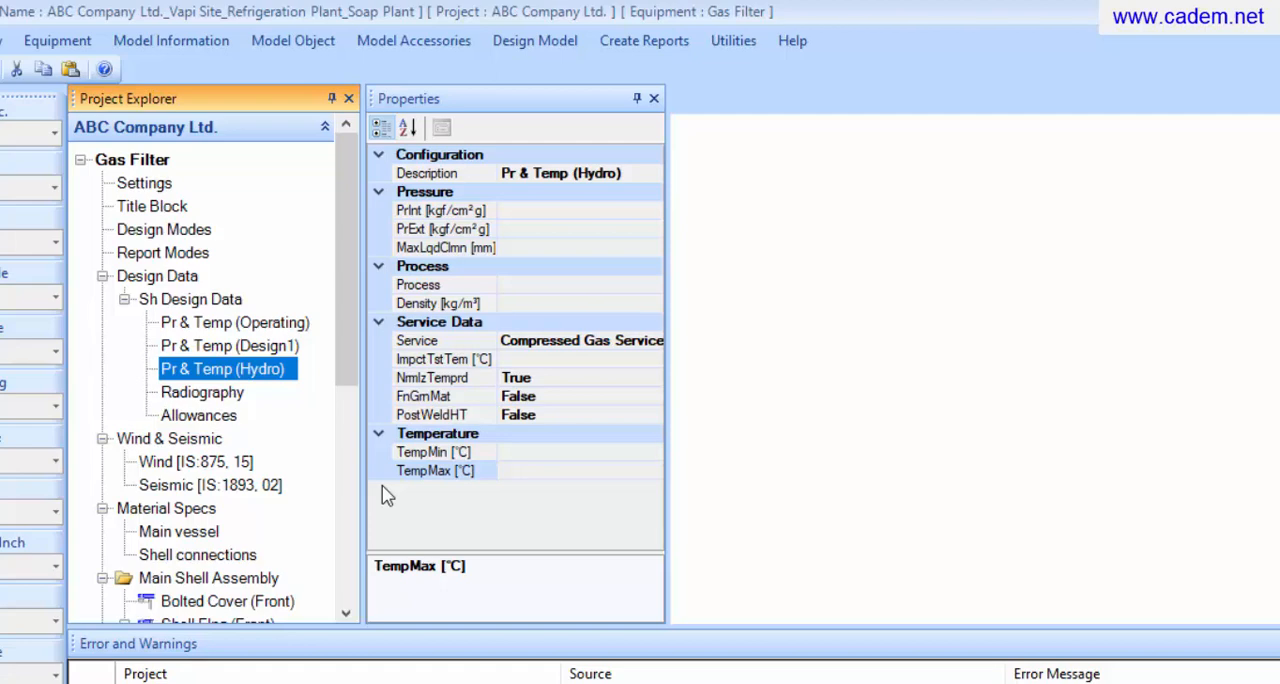
left_click(205, 393)
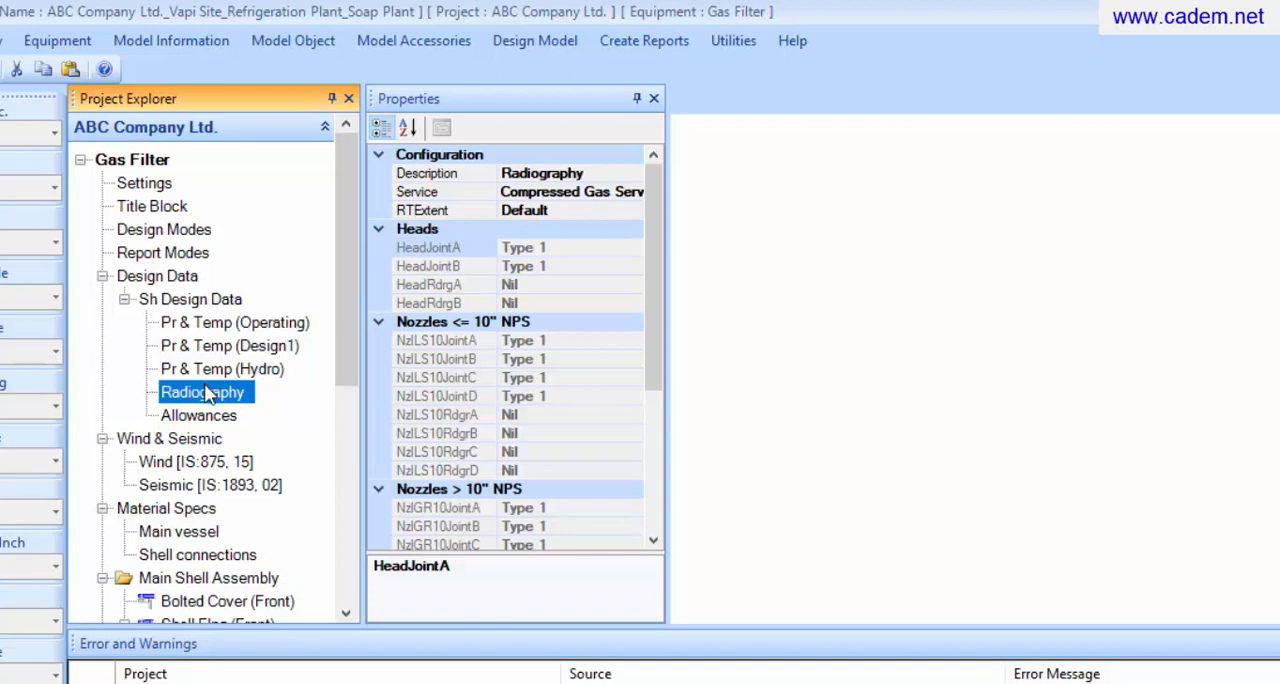
left_click(632, 211)
left_click(632, 211)
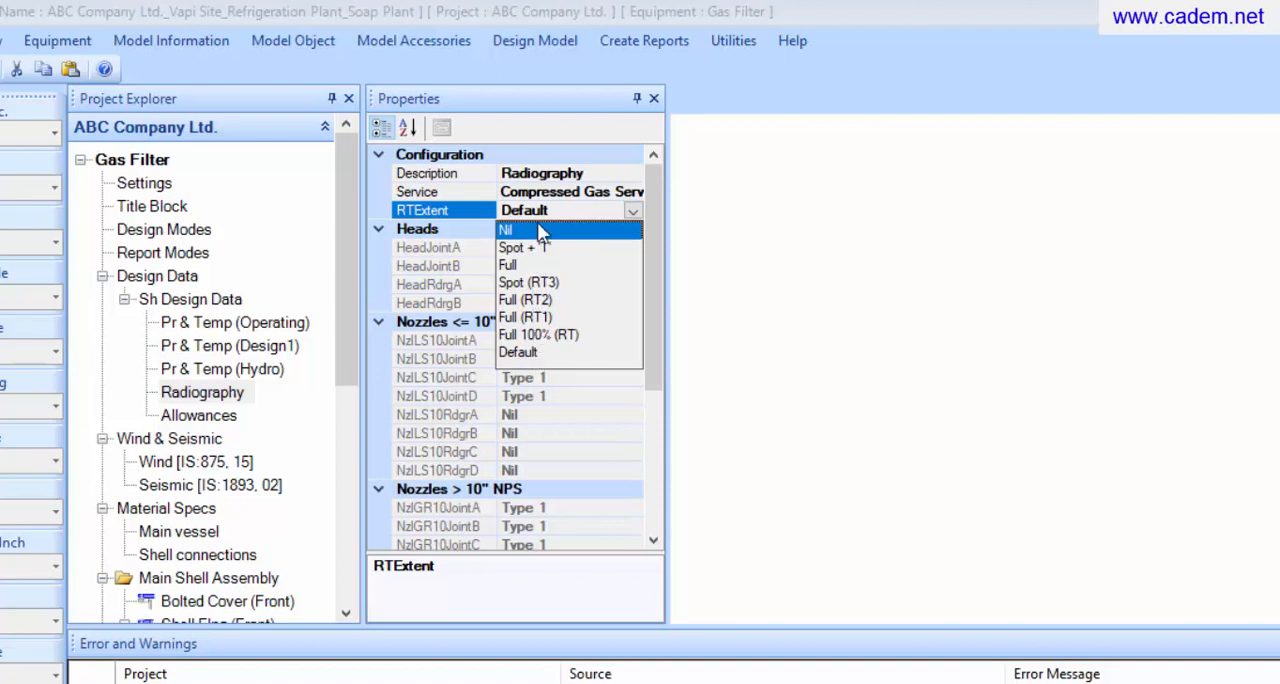
left_click(570, 208)
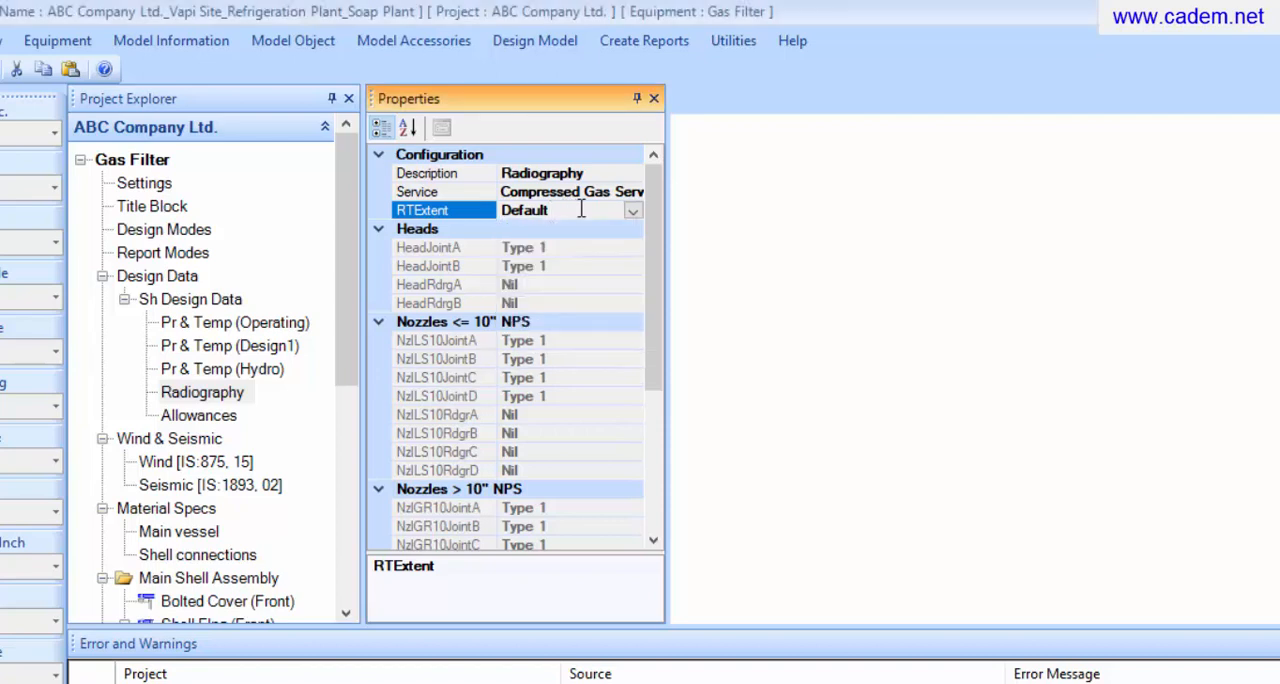
Set the shell's internal corrosion allowance to 3 mm
left_click(226, 418)
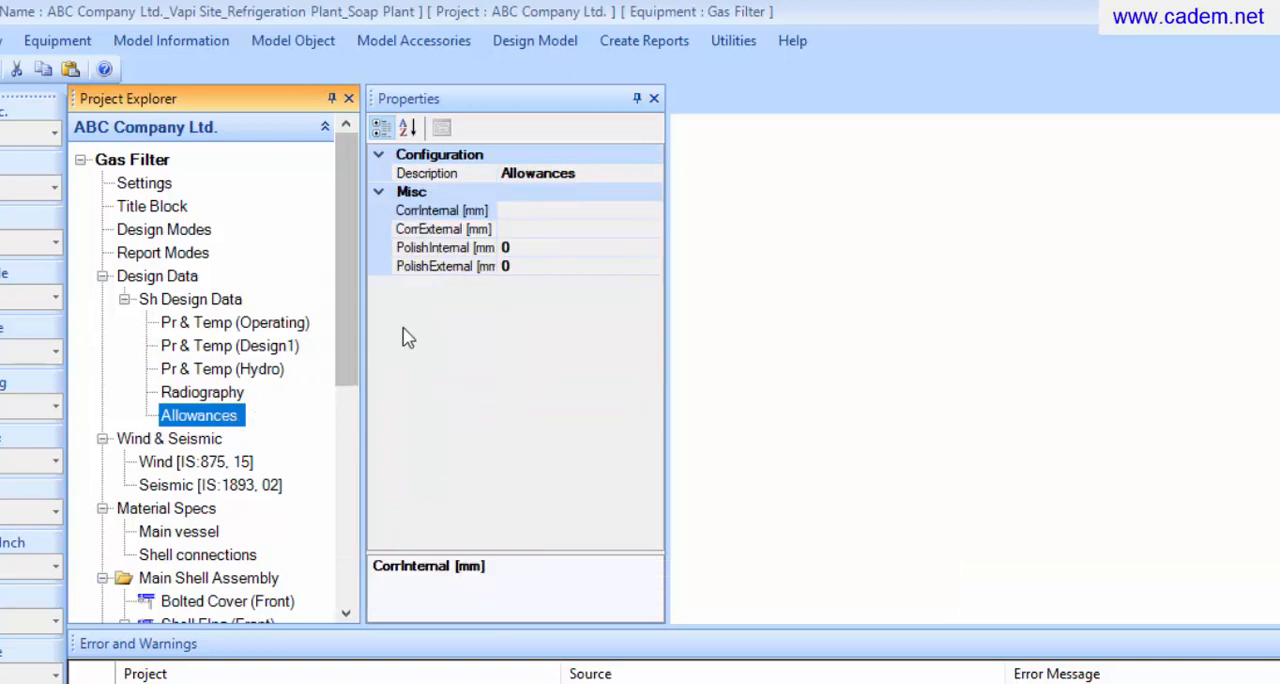
left_click(574, 211)
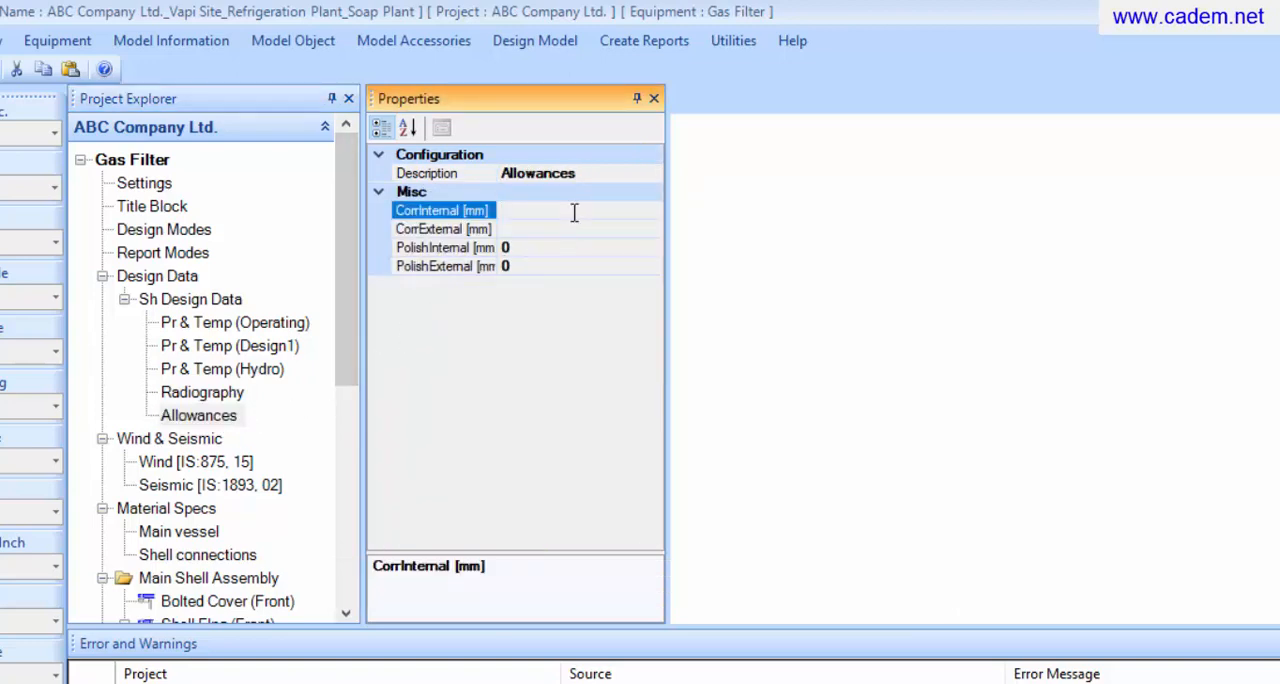
type("3")
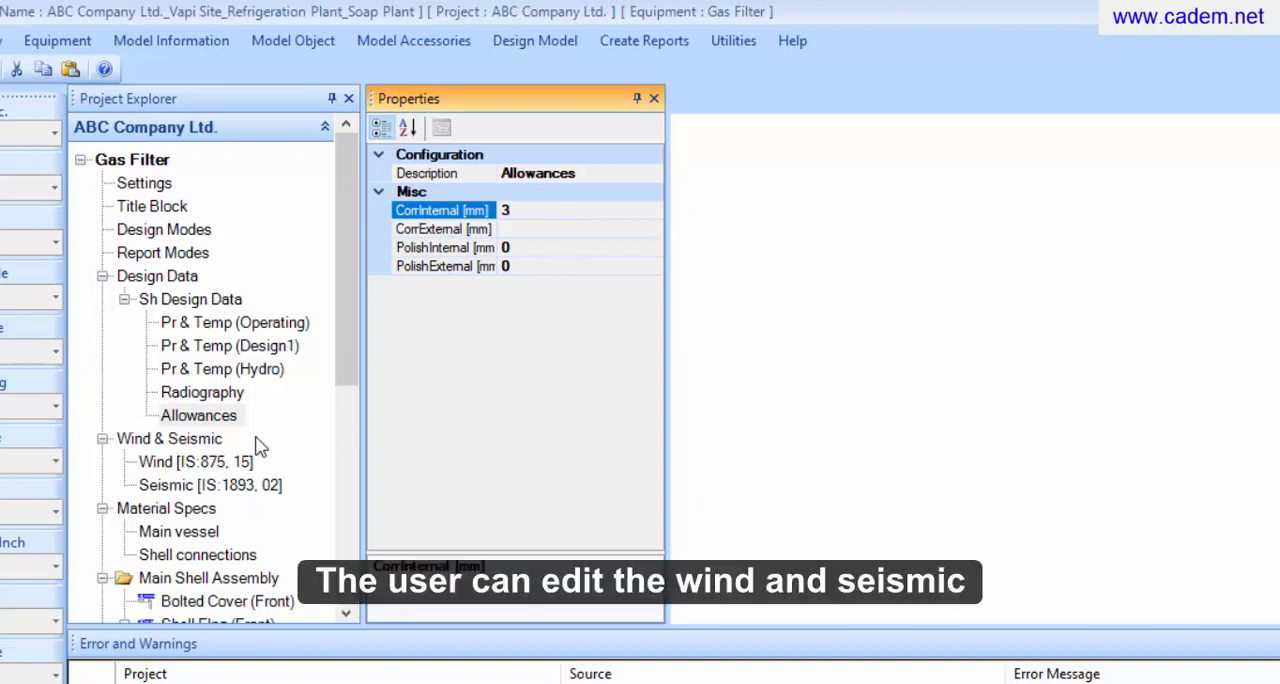
Examine the wind and seismic data and the alternative design codes offered for each, without changing the codes
left_click(203, 469)
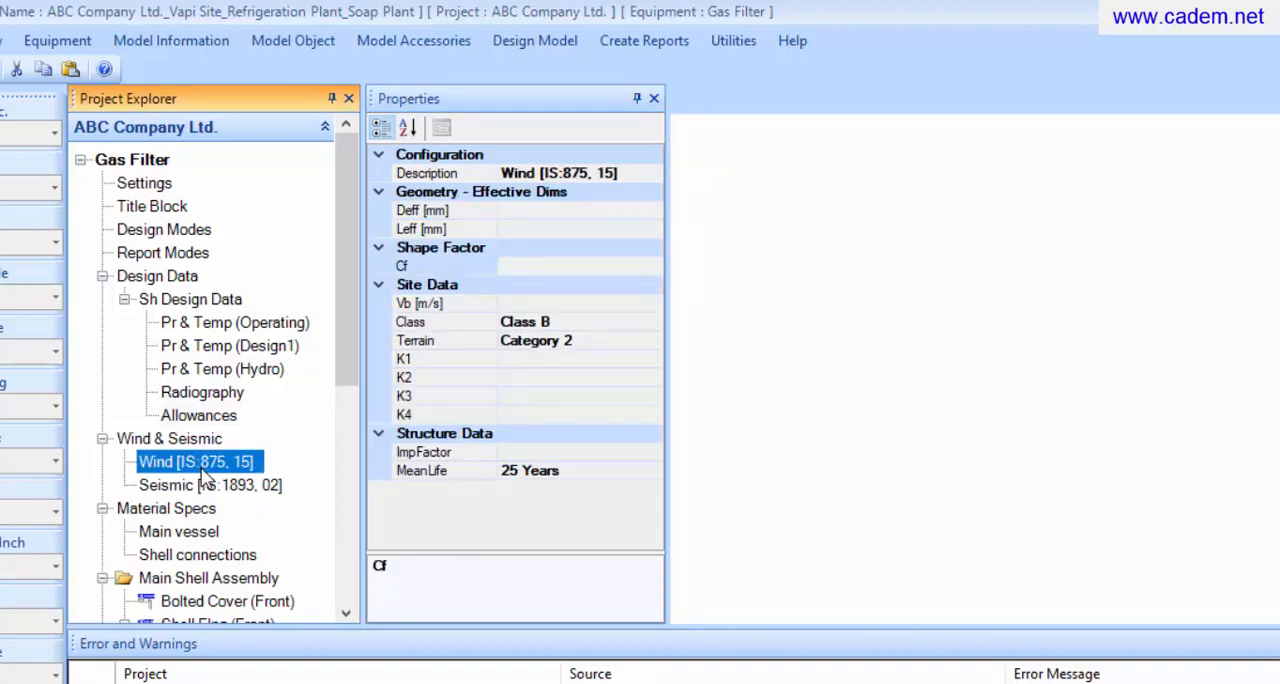
right_click(202, 472)
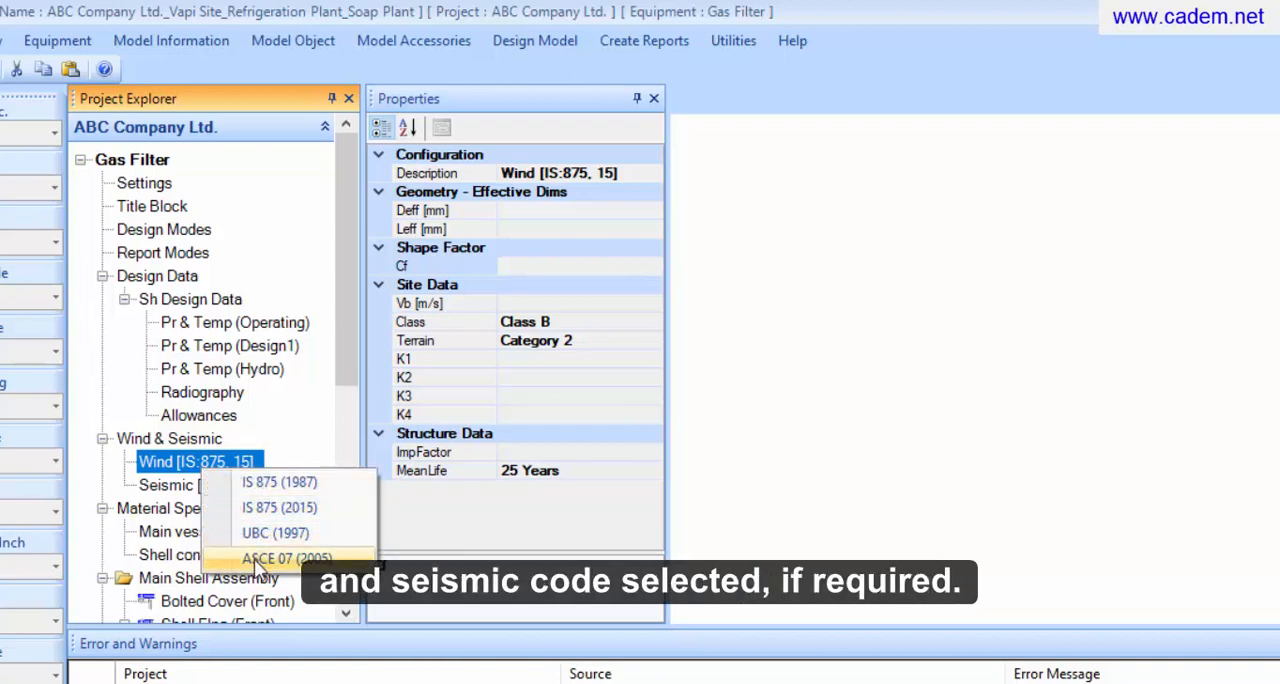
left_click(245, 463)
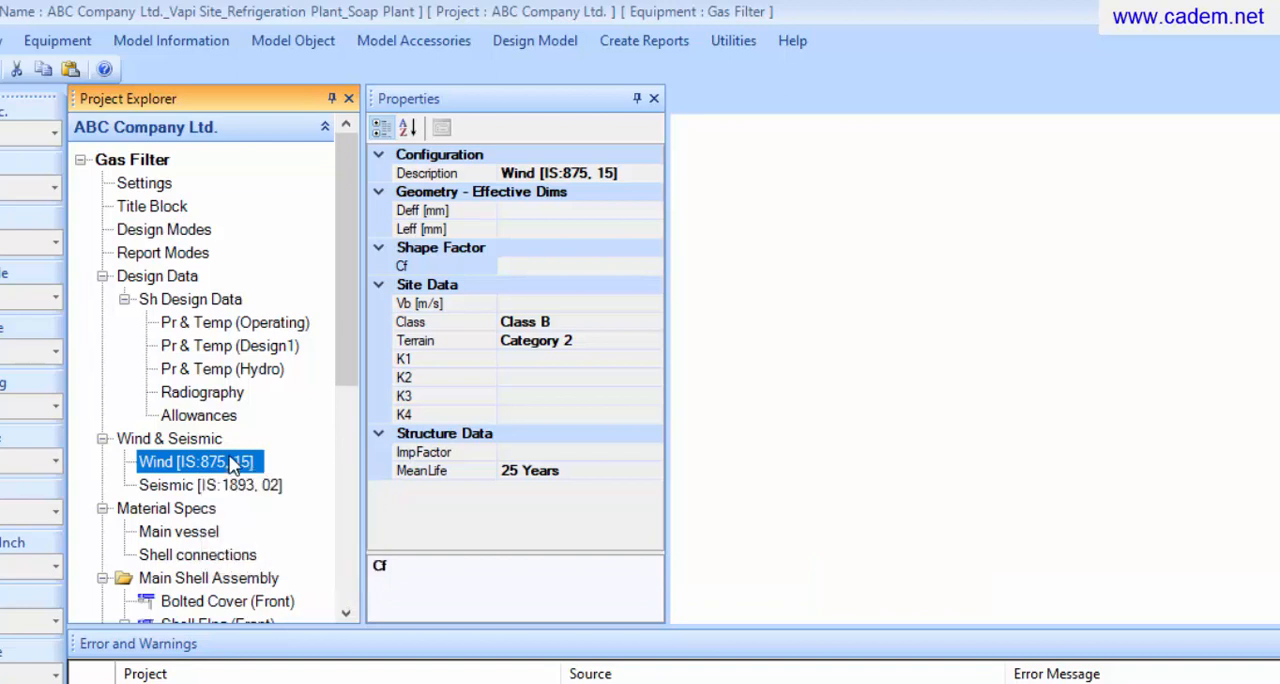
left_click(230, 488)
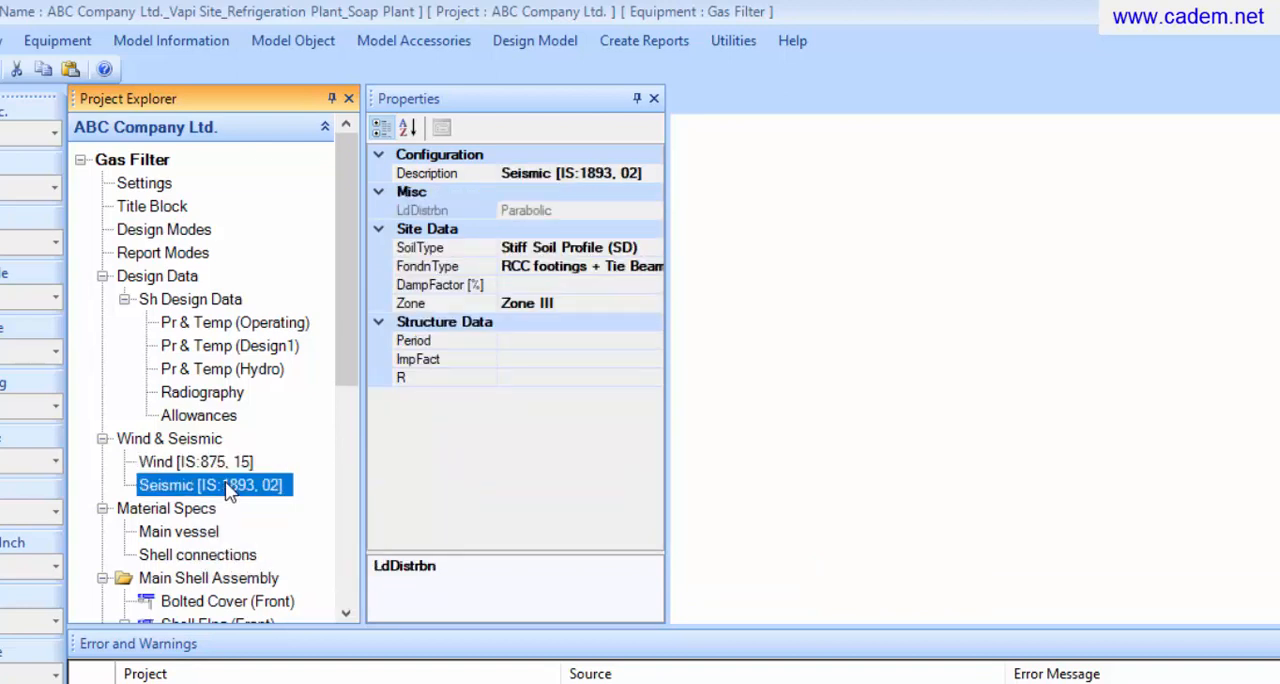
right_click(229, 490)
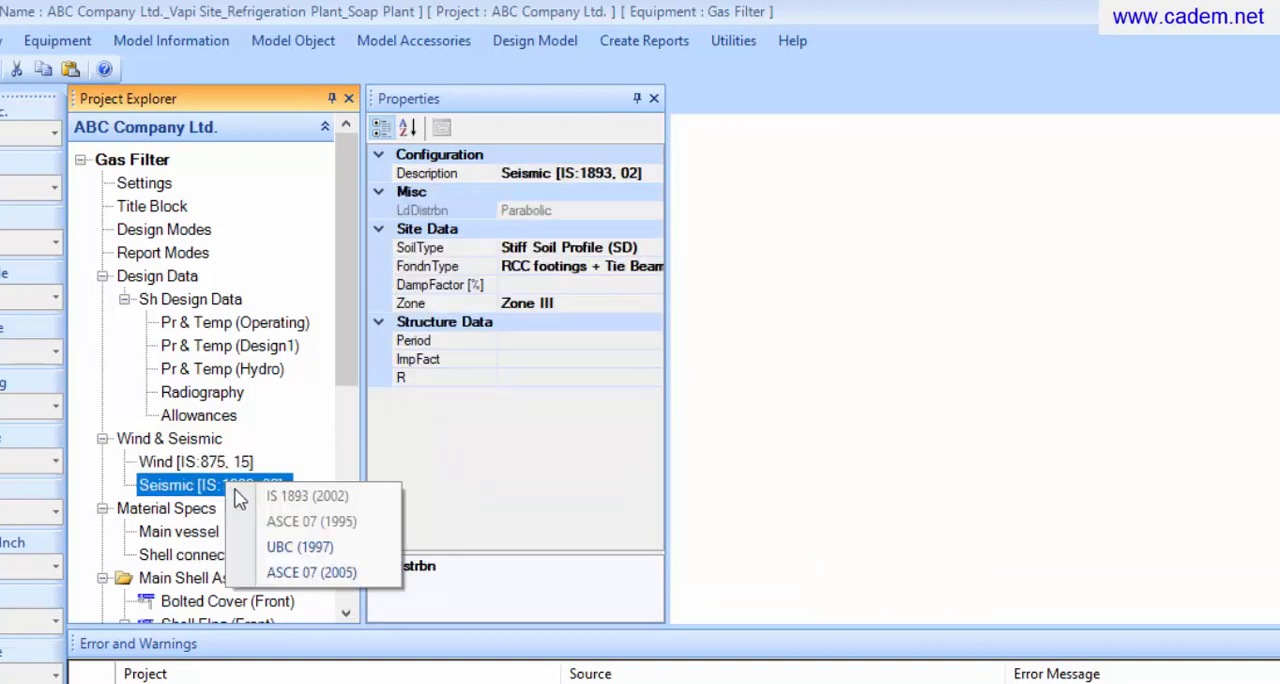
left_click(232, 497)
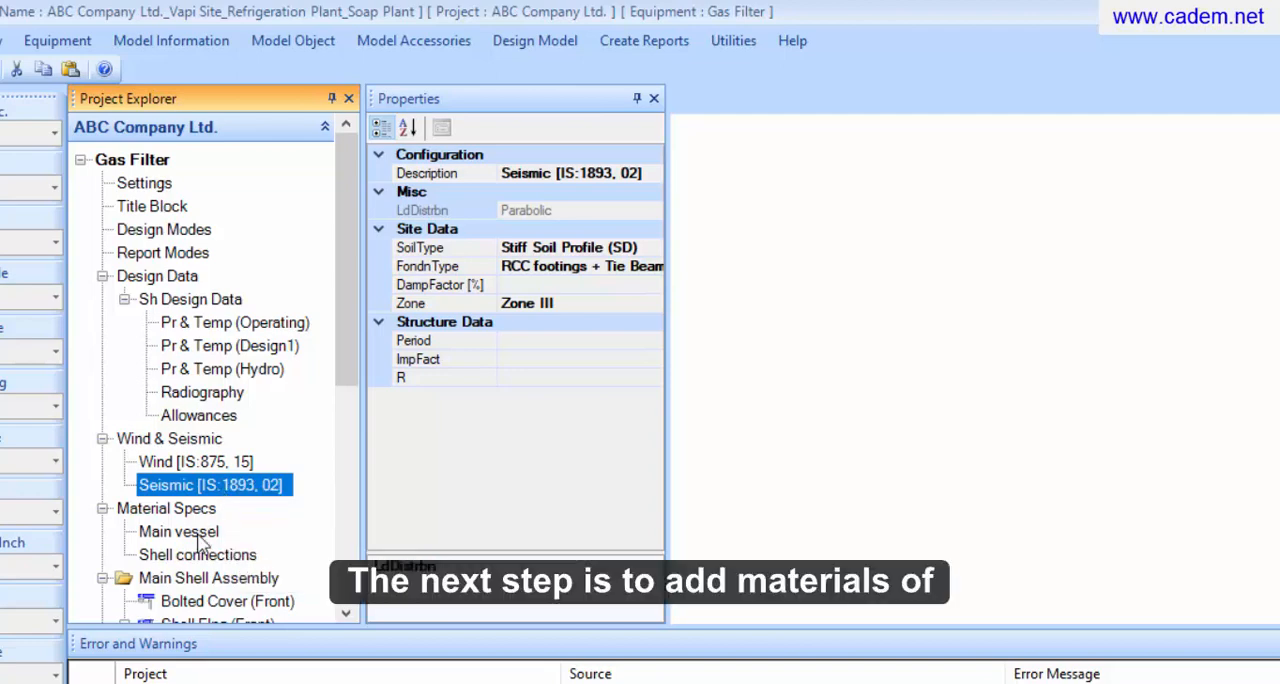
Assign the 516GR70 material specification to the main vessel components
left_click(190, 532)
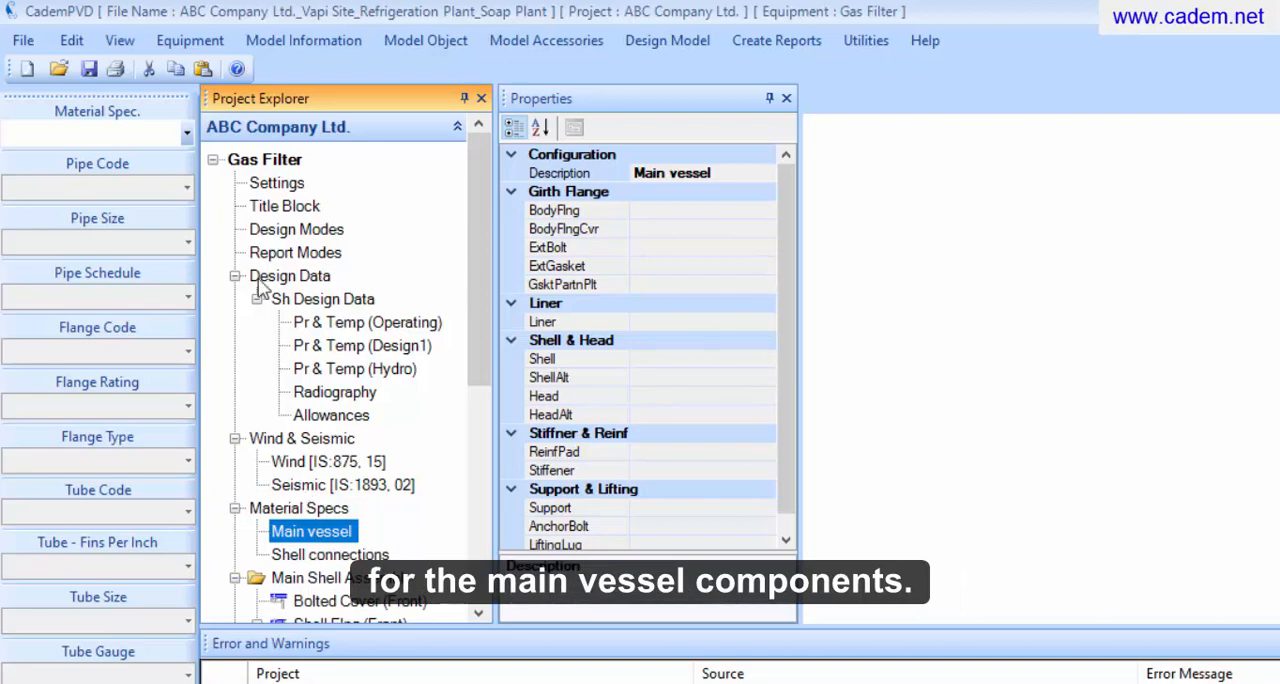
left_click(186, 133)
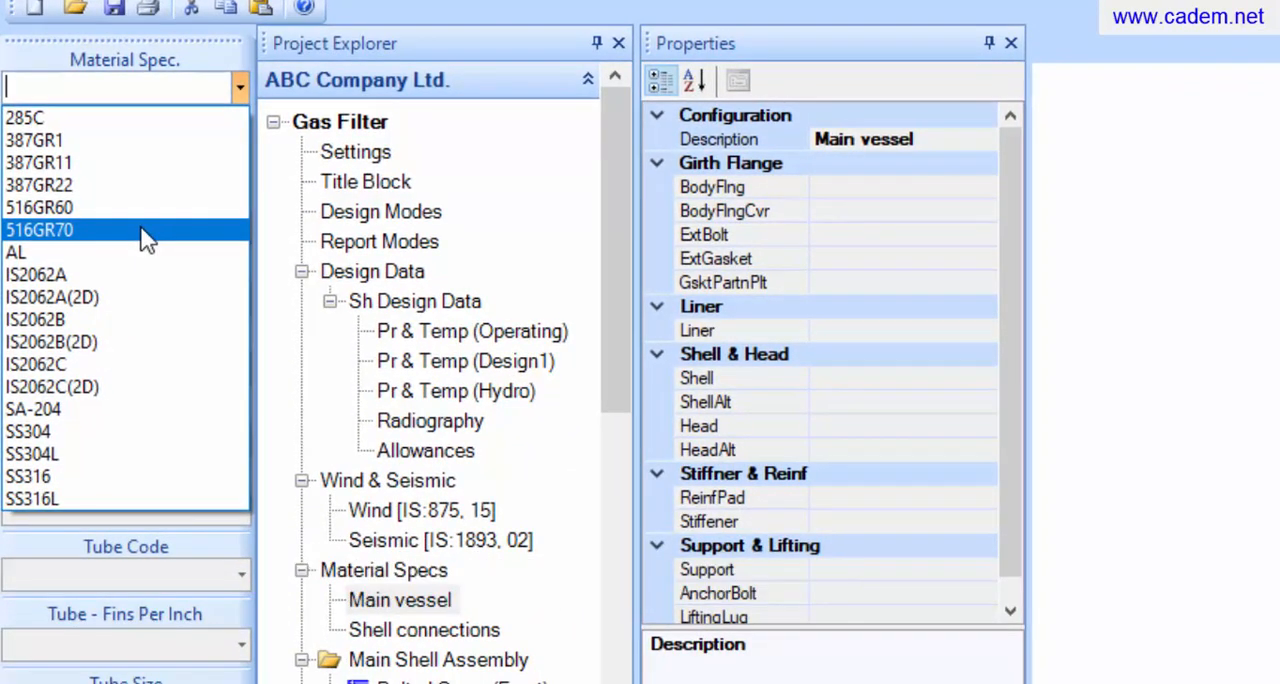
left_click(145, 233)
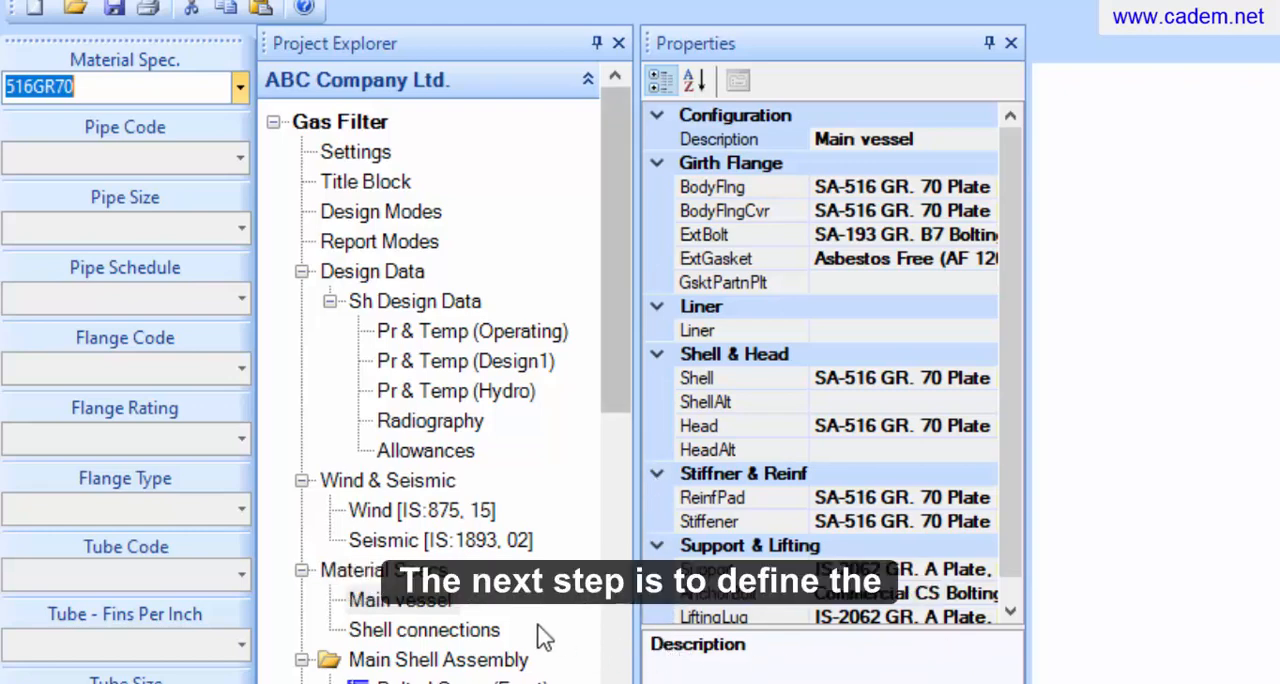
Assign the 516GR70 material specification to the shell connections
left_click(436, 630)
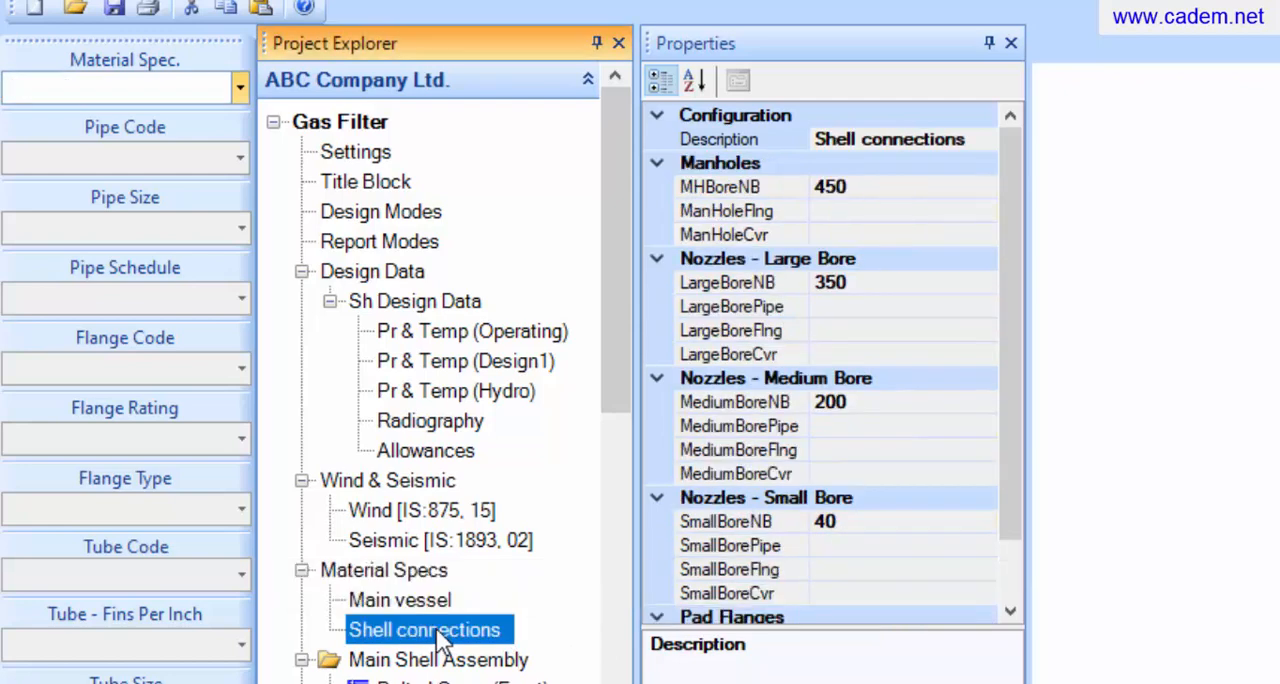
left_click(240, 94)
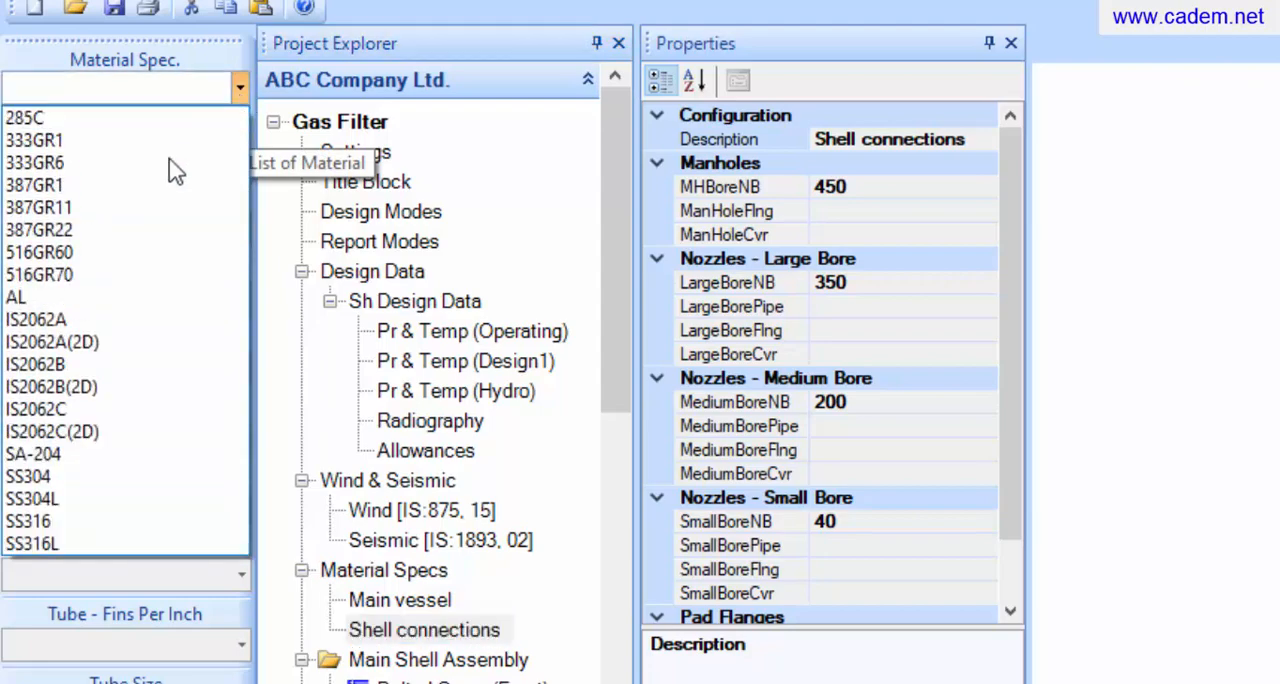
left_click(68, 272)
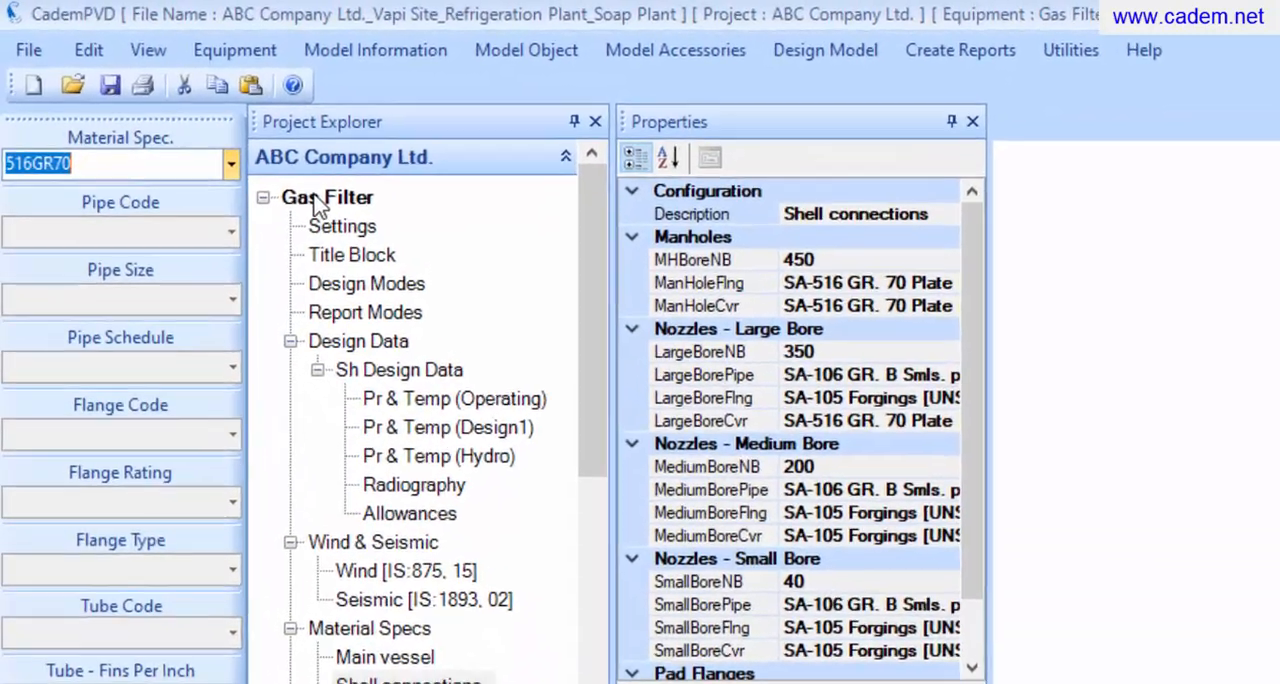
Run the equipment design calculation for the Gas Filter
left_click(315, 200)
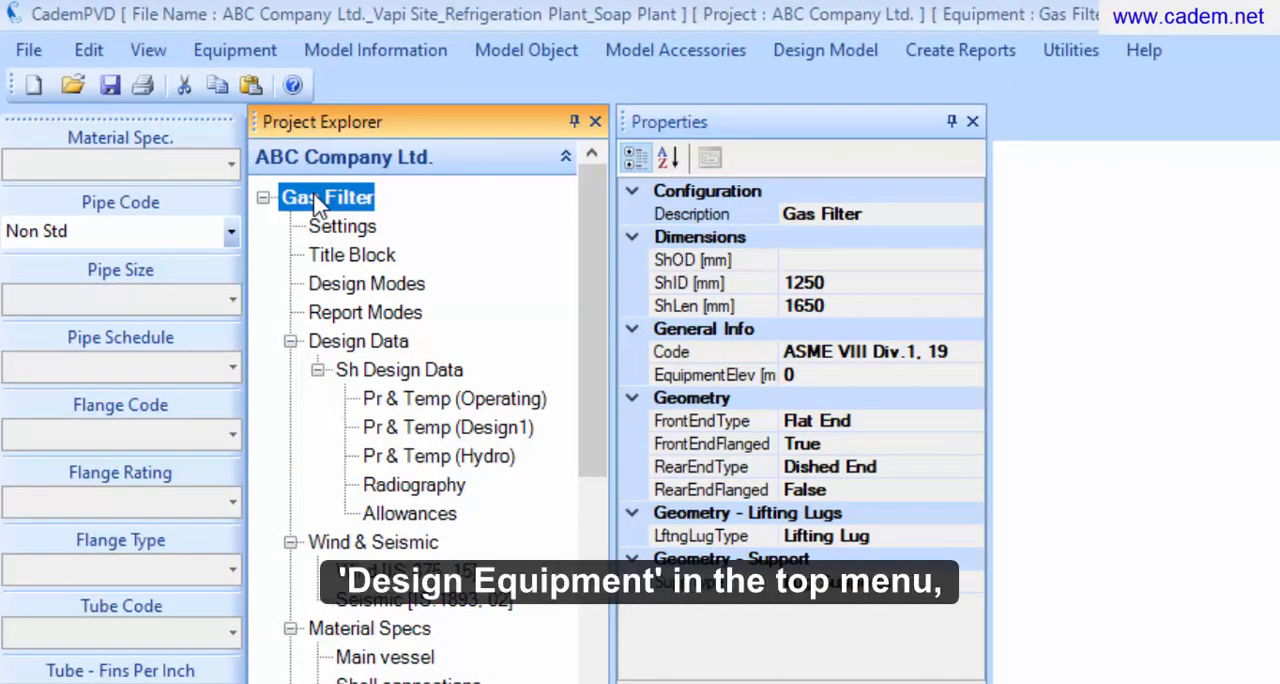
left_click(826, 62)
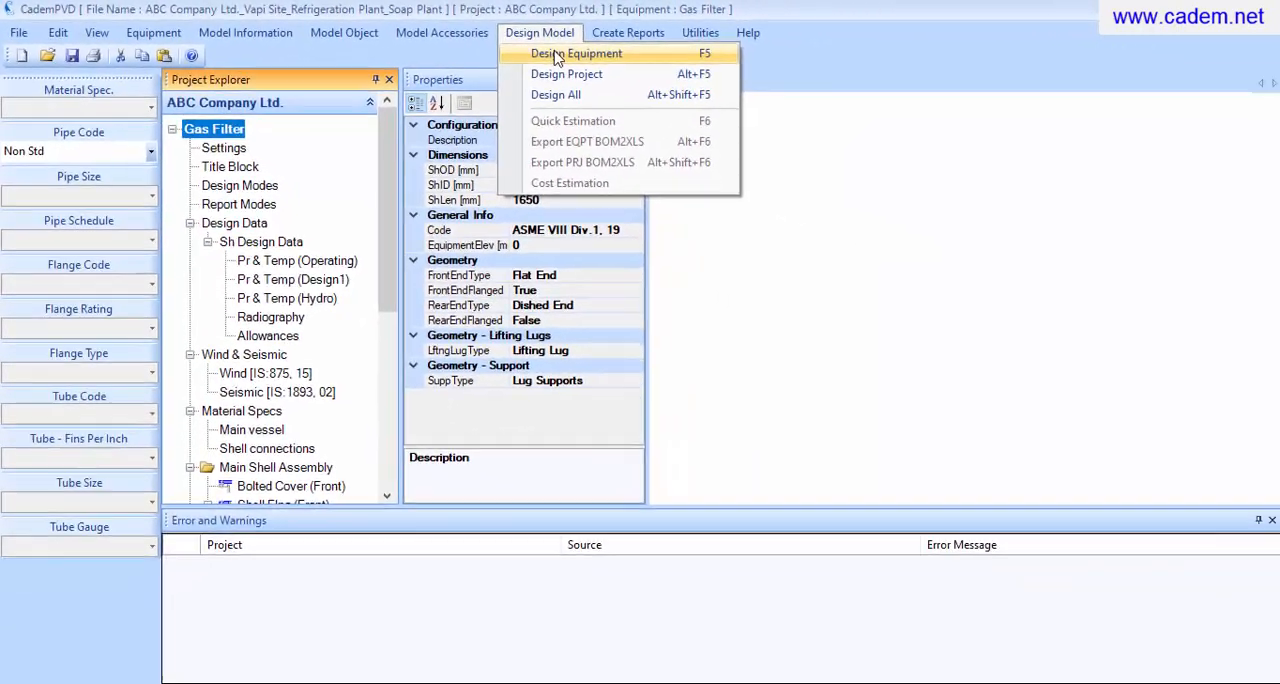
left_click(557, 56)
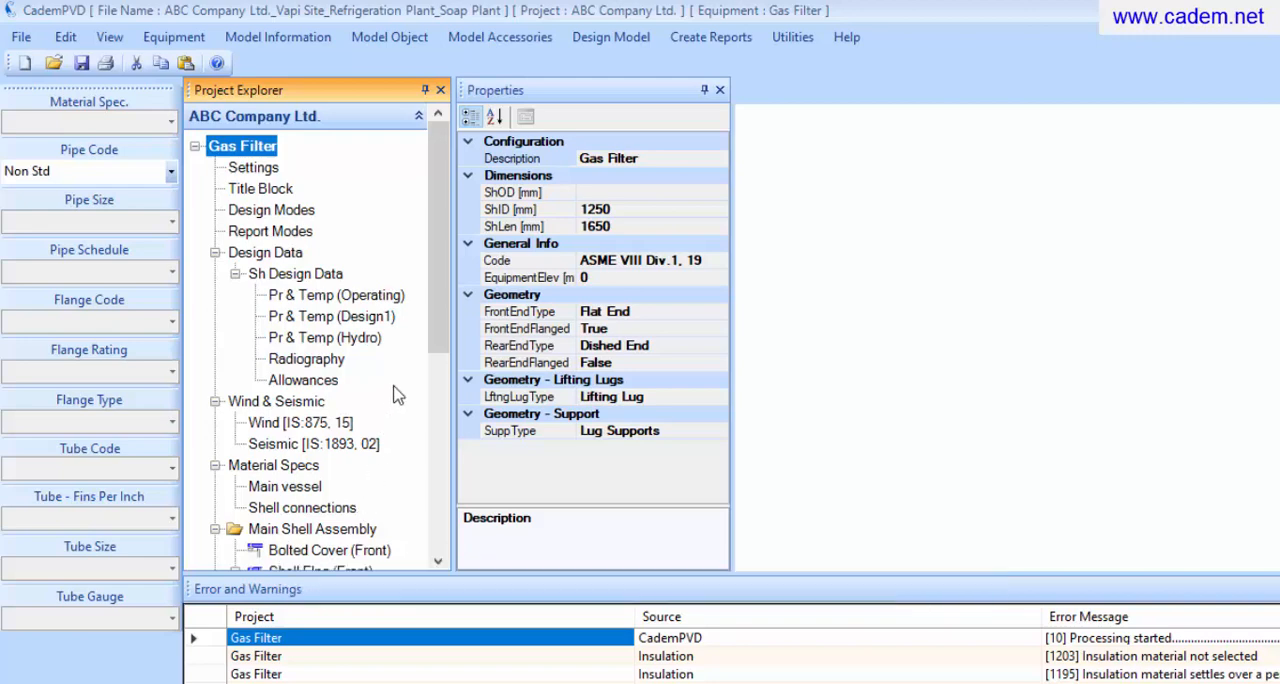
Generate the code report for the front bolted cover and review it through to the UG 34 design calculation
left_click_drag(445, 310, 445, 400)
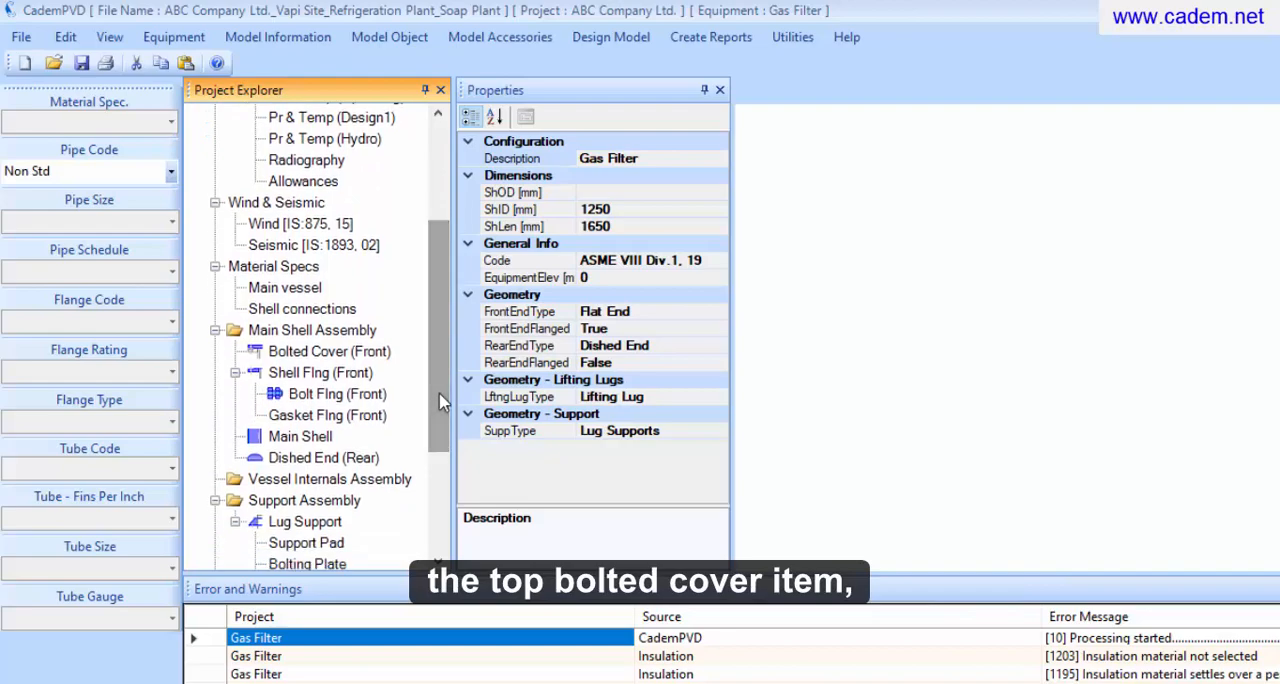
left_click(330, 355)
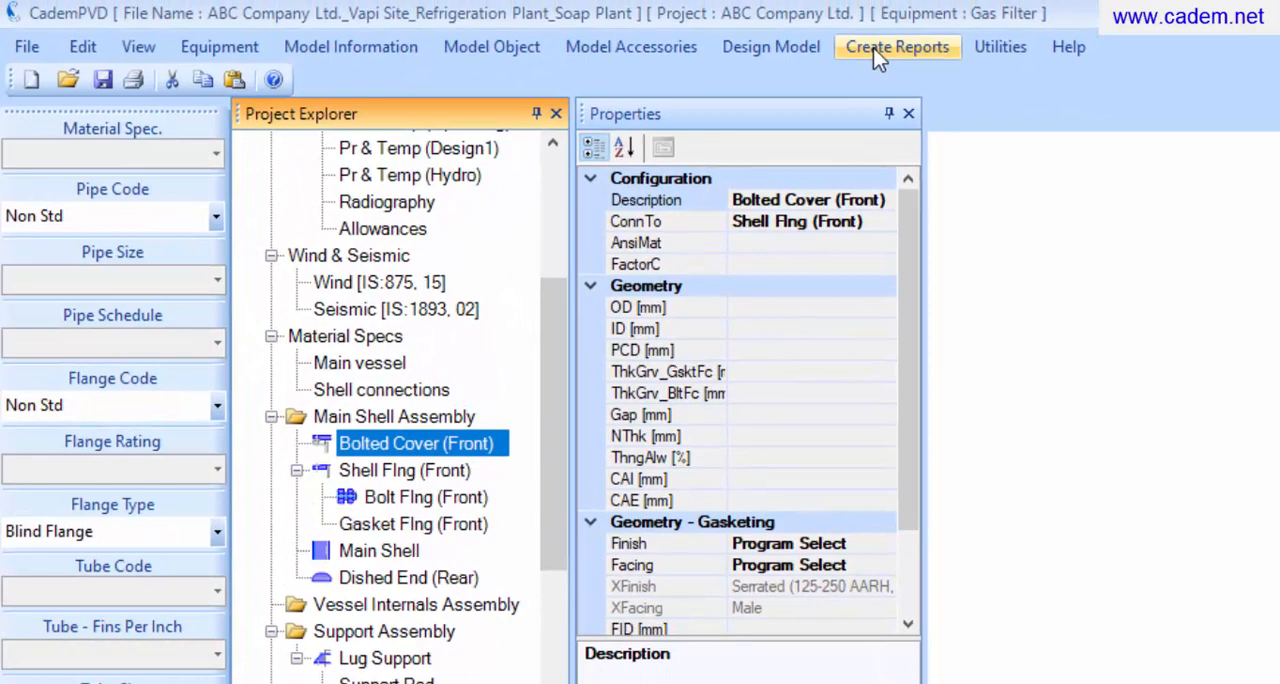
left_click(878, 50)
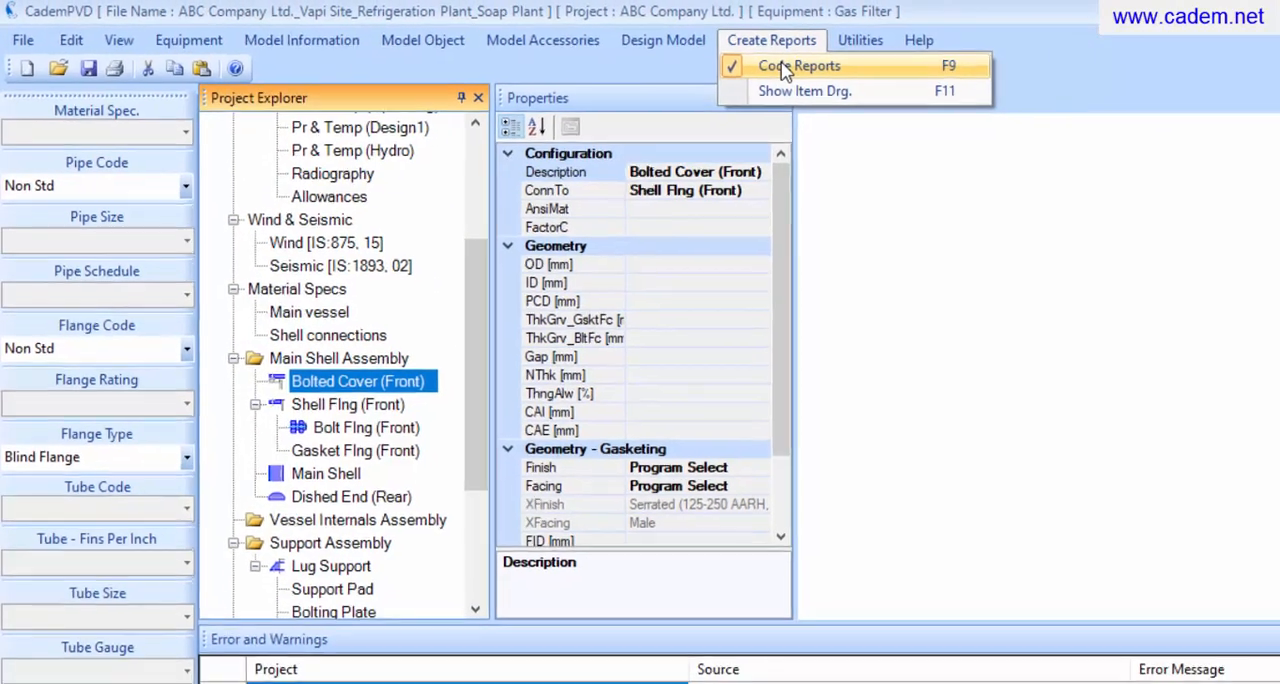
left_click(790, 66)
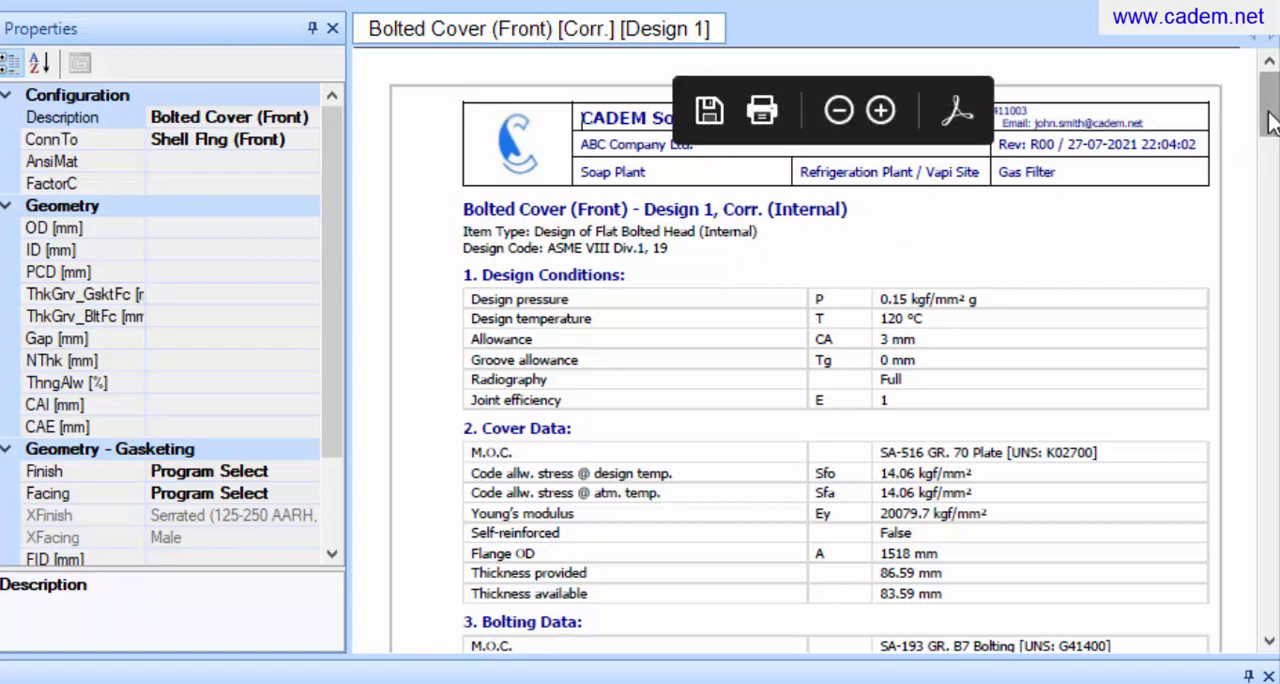
left_click_drag(1270, 118, 1273, 622)
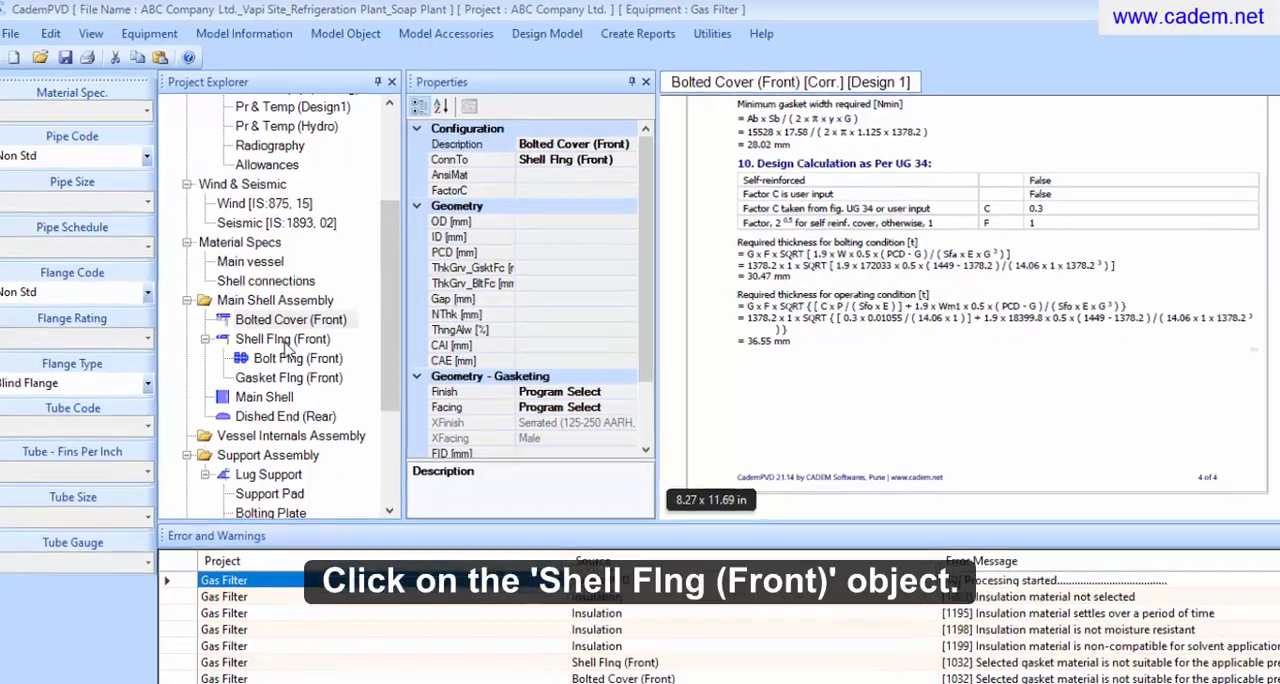
Generate the code report for the front shell flange and review its flange and bolting data
left_click(286, 342)
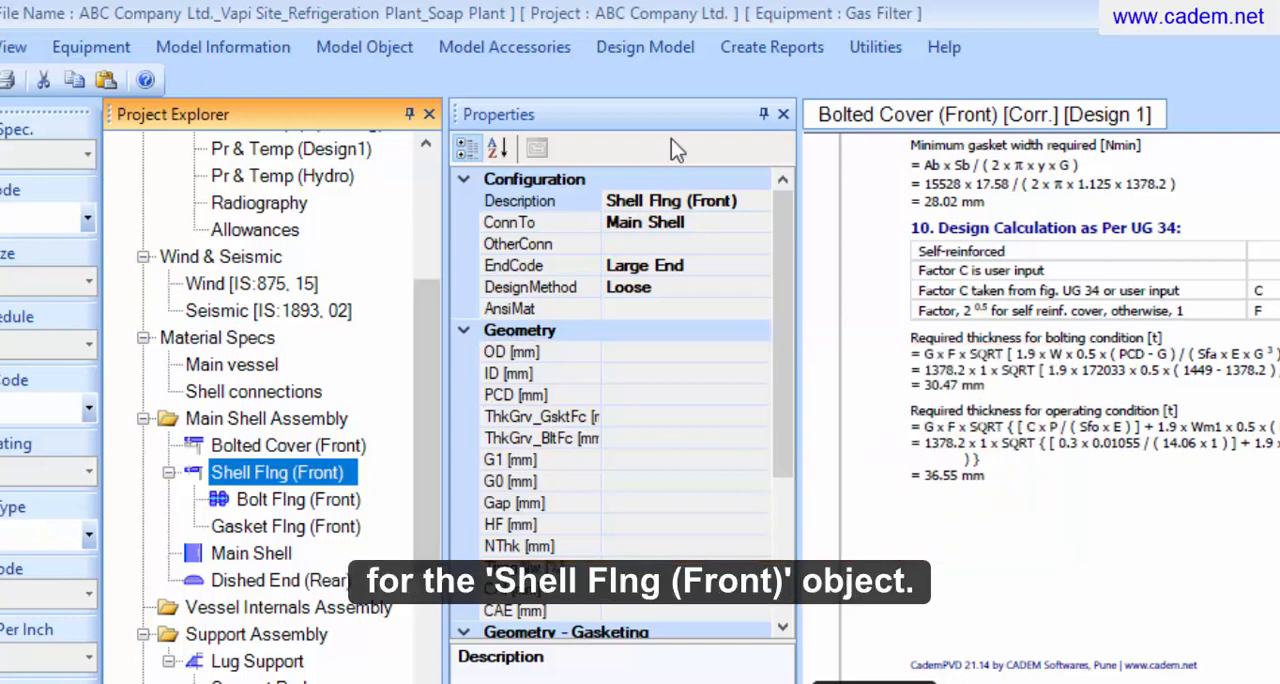
left_click(753, 51)
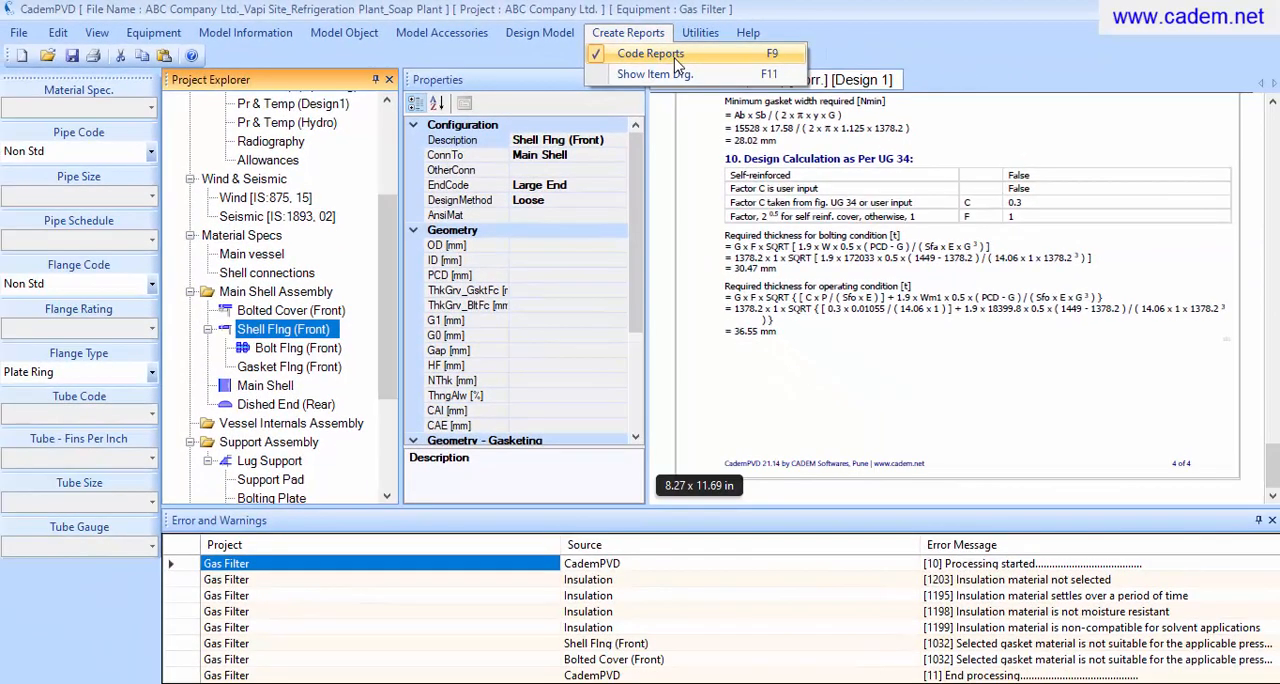
left_click(675, 60)
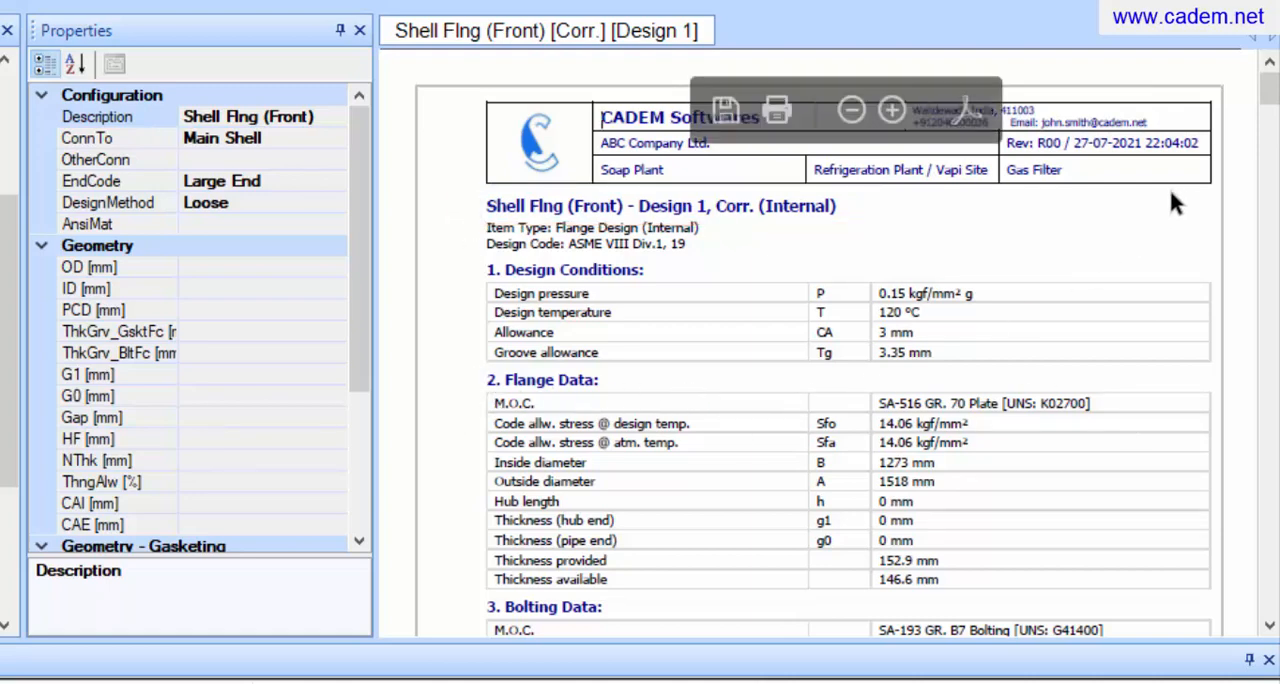
scroll(1272, 108, "down", 5)
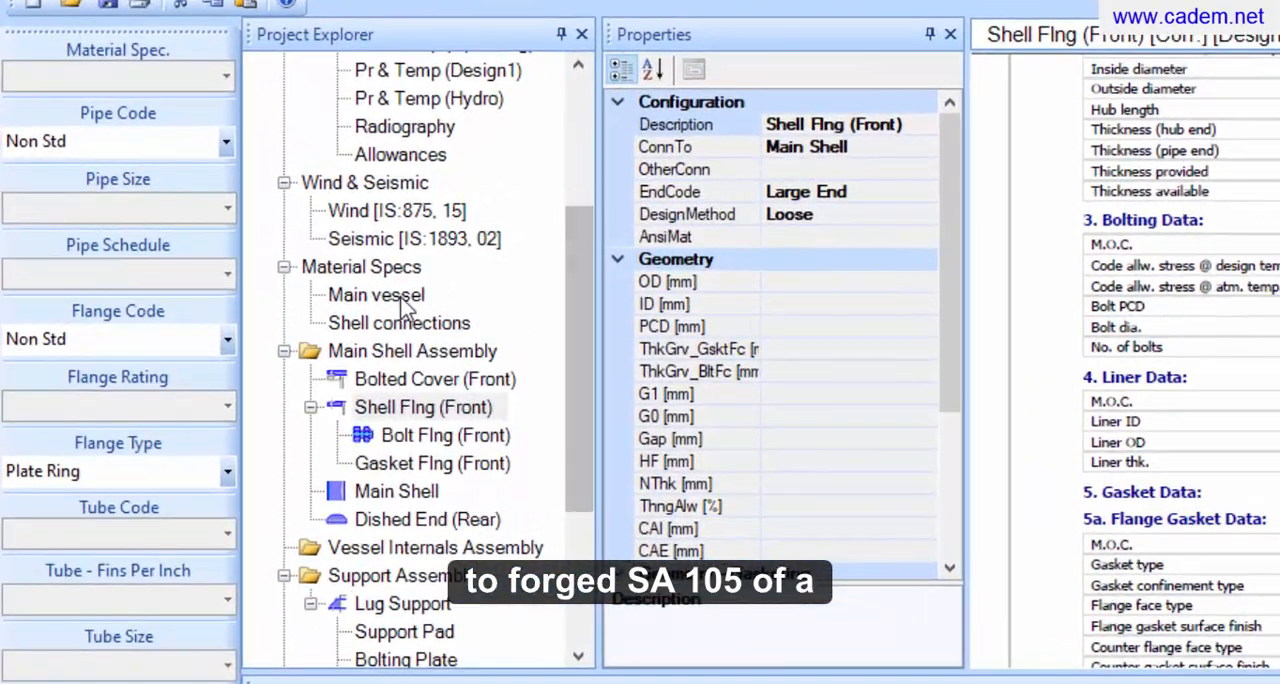
Change the main vessel's body flange and body flange cover materials to SA 105 forgings
left_click(393, 300)
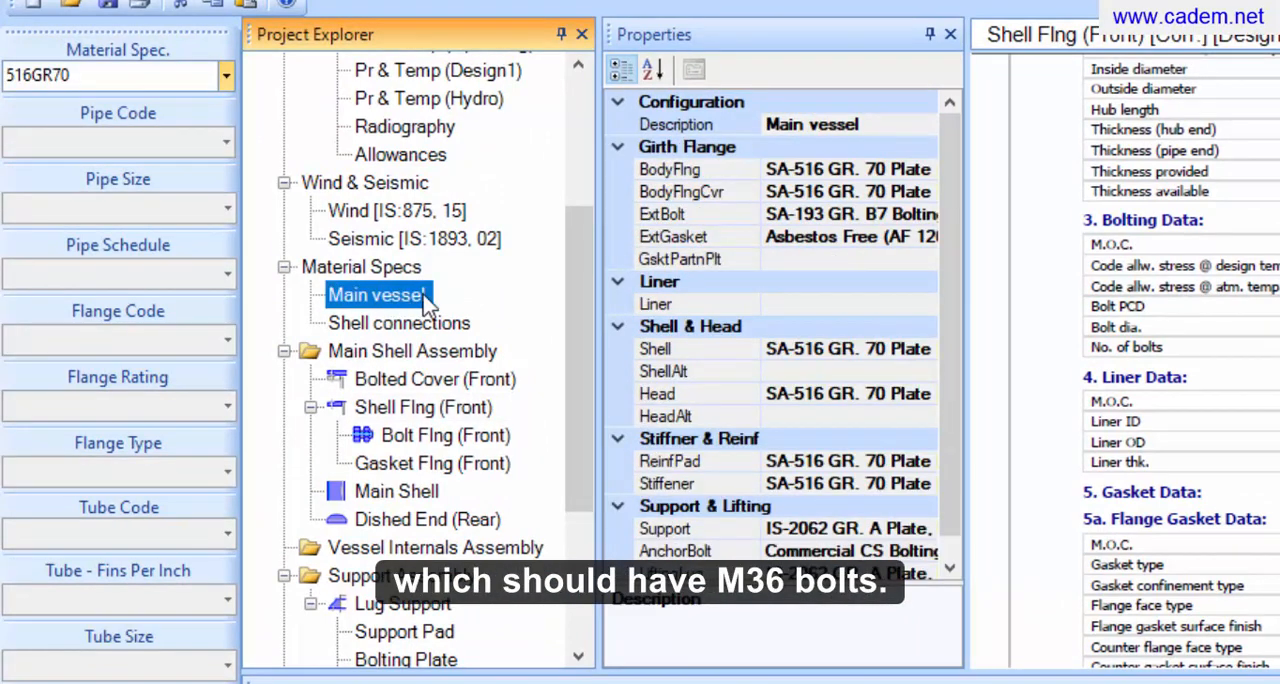
left_click(818, 169)
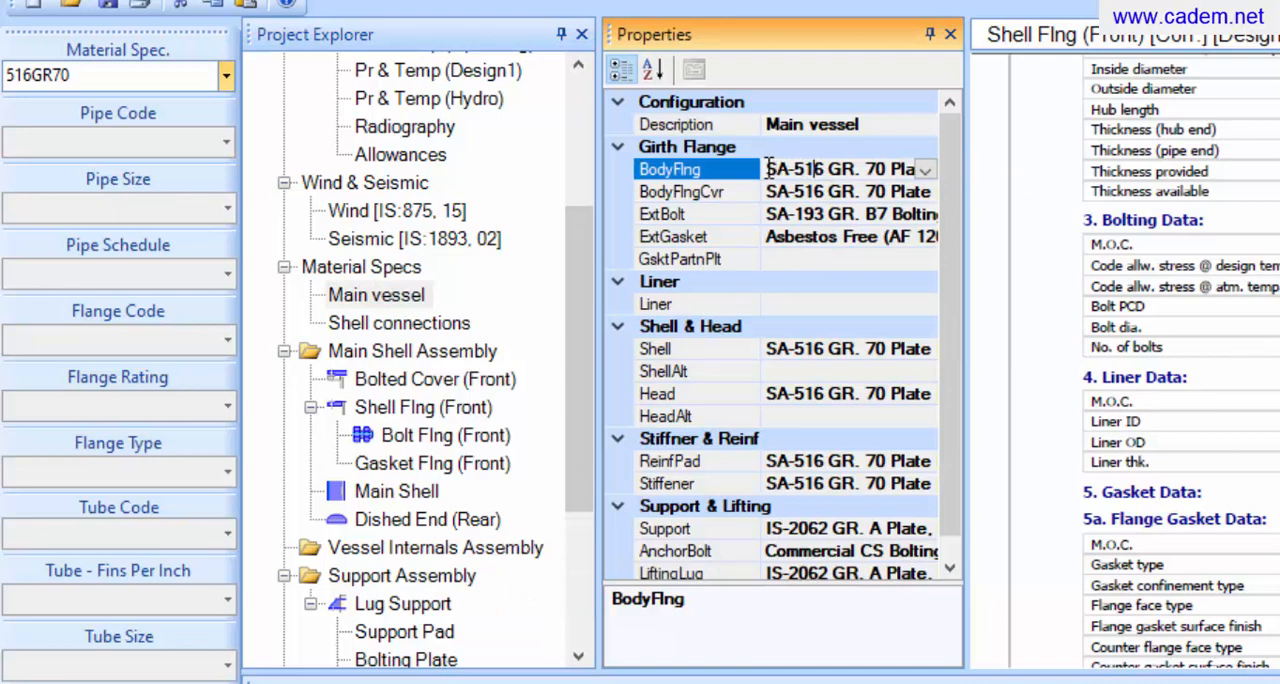
left_click_drag(767, 169, 934, 168)
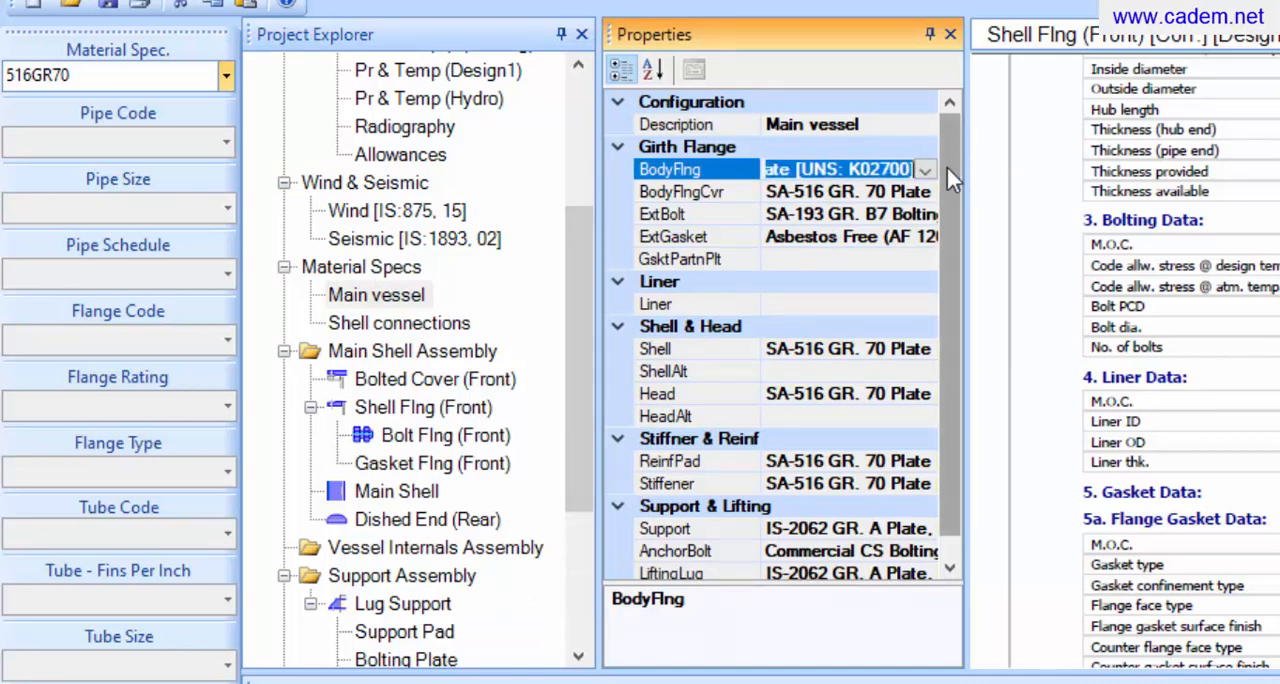
key("Delete")
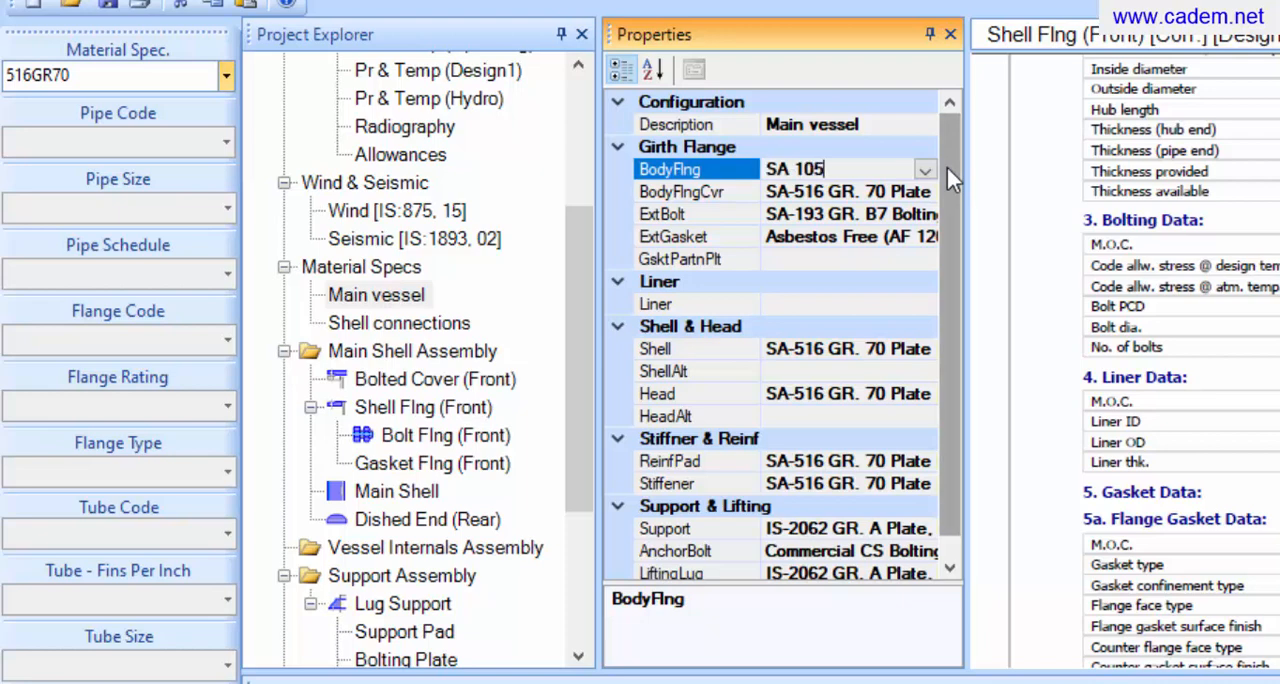
key("Return")
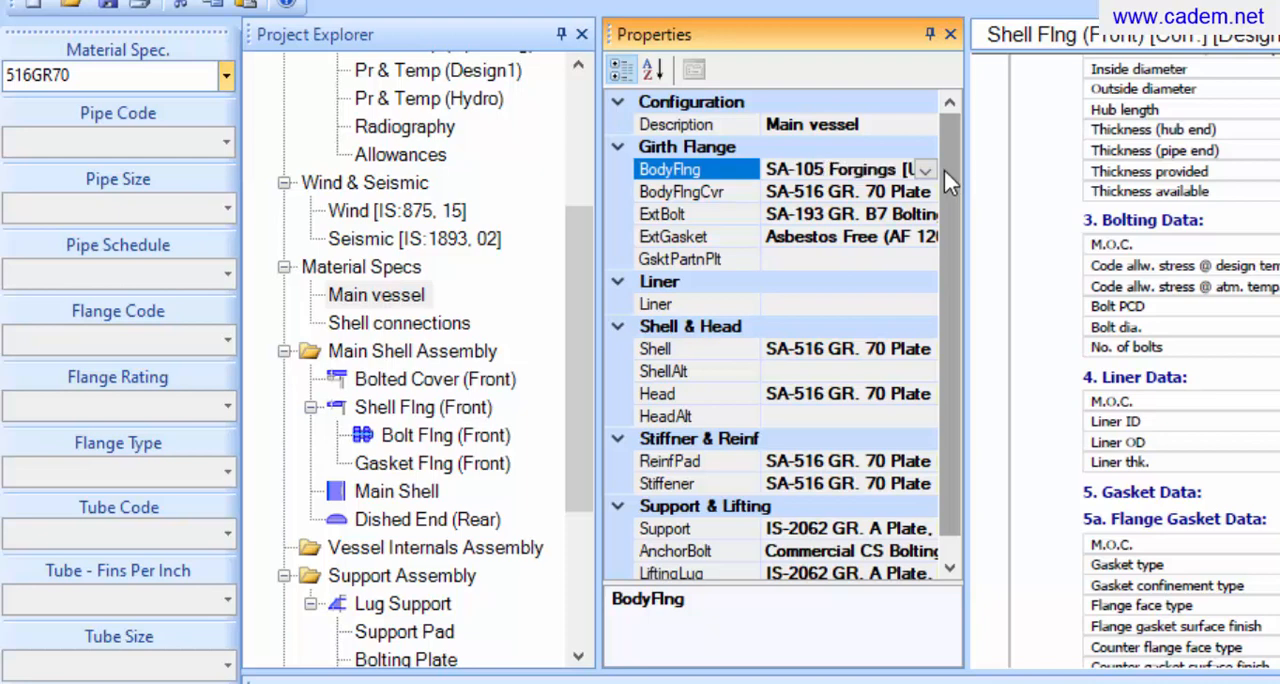
left_click(769, 197)
left_click_drag(769, 197, 938, 192)
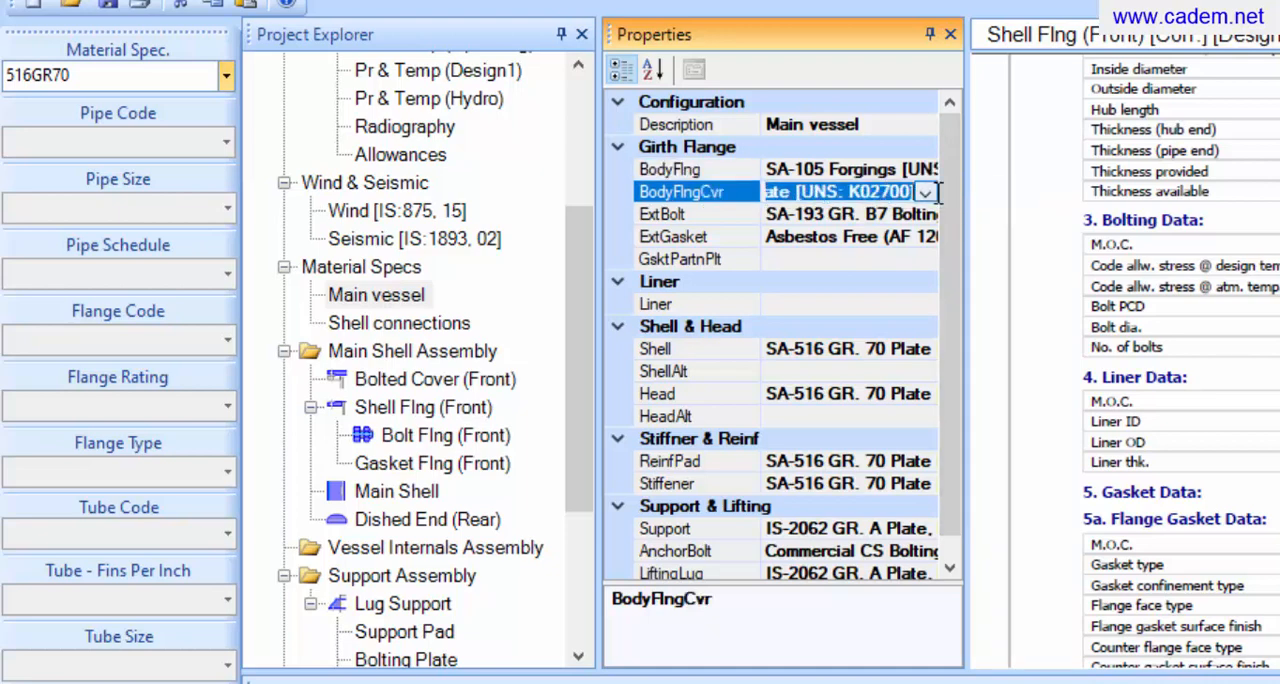
key("BackSpace")
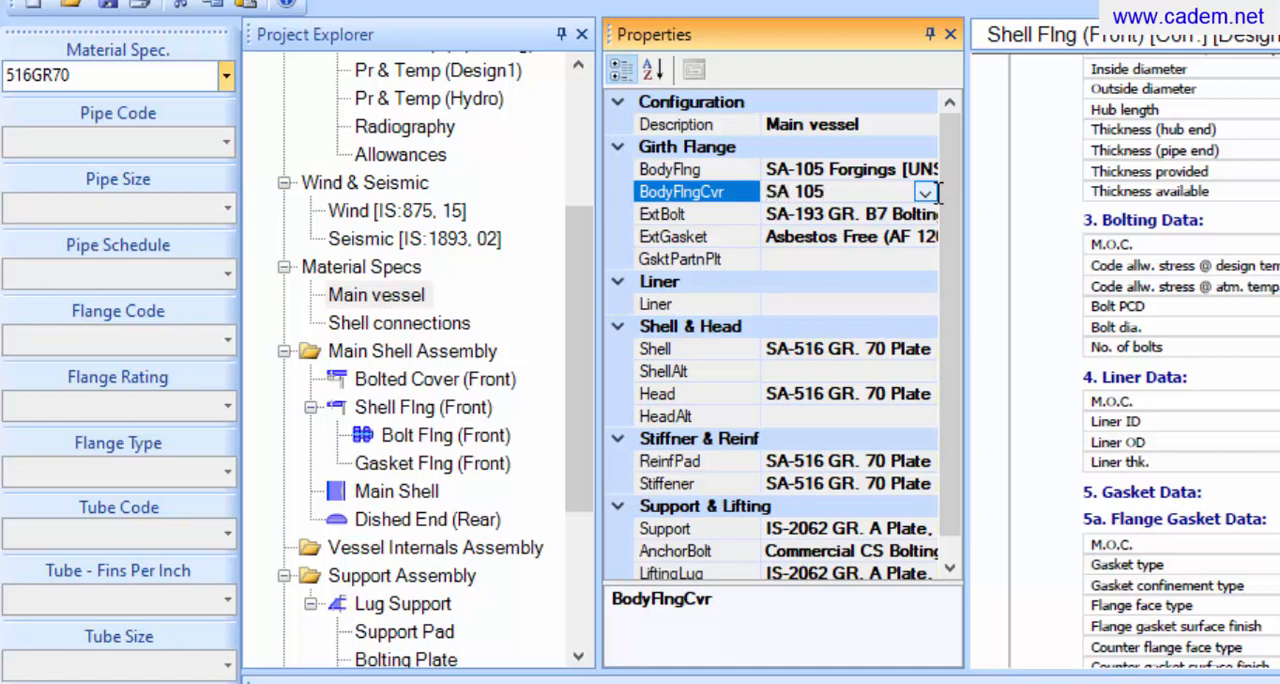
key("Return")
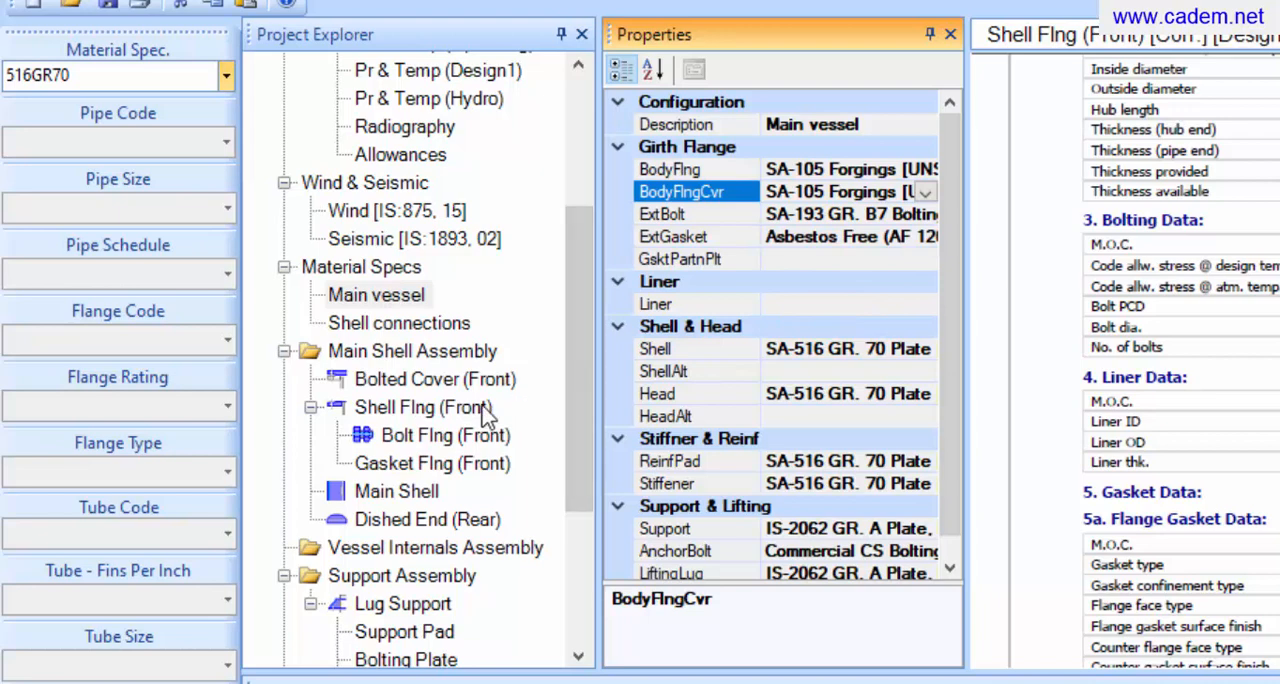
Set the front shell flange's type to Fabricated WN and its design method to Integral
left_click(440, 407)
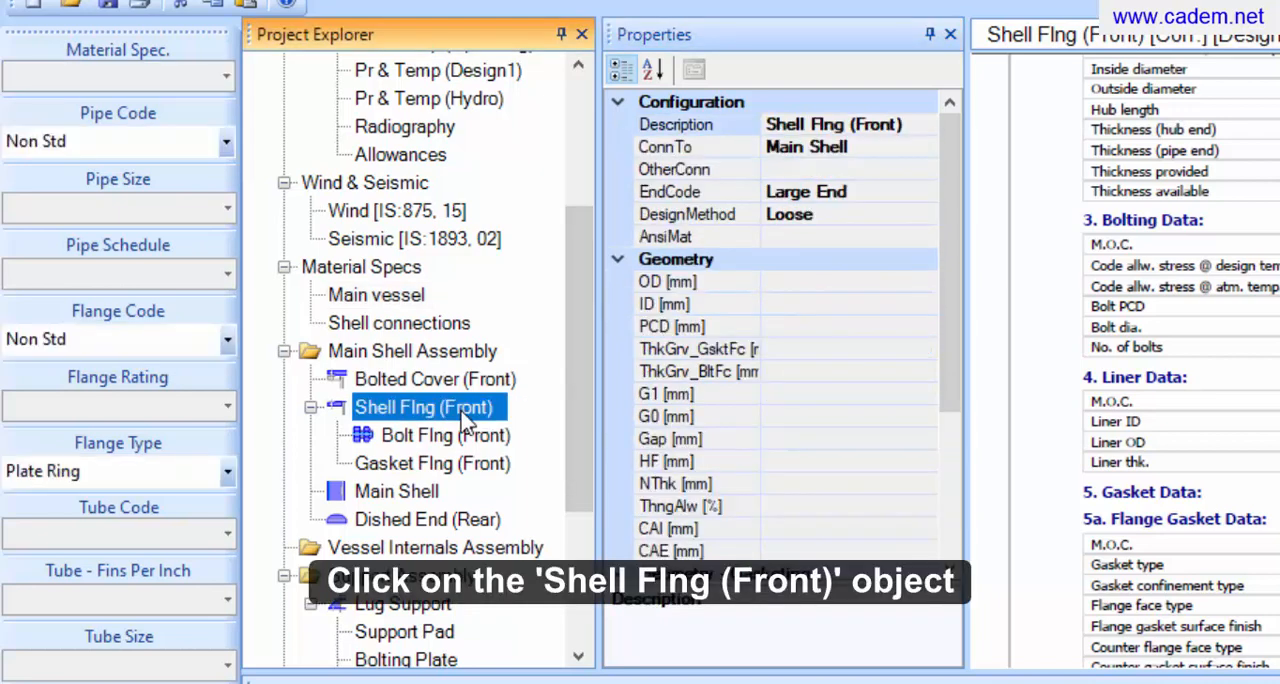
left_click(227, 472)
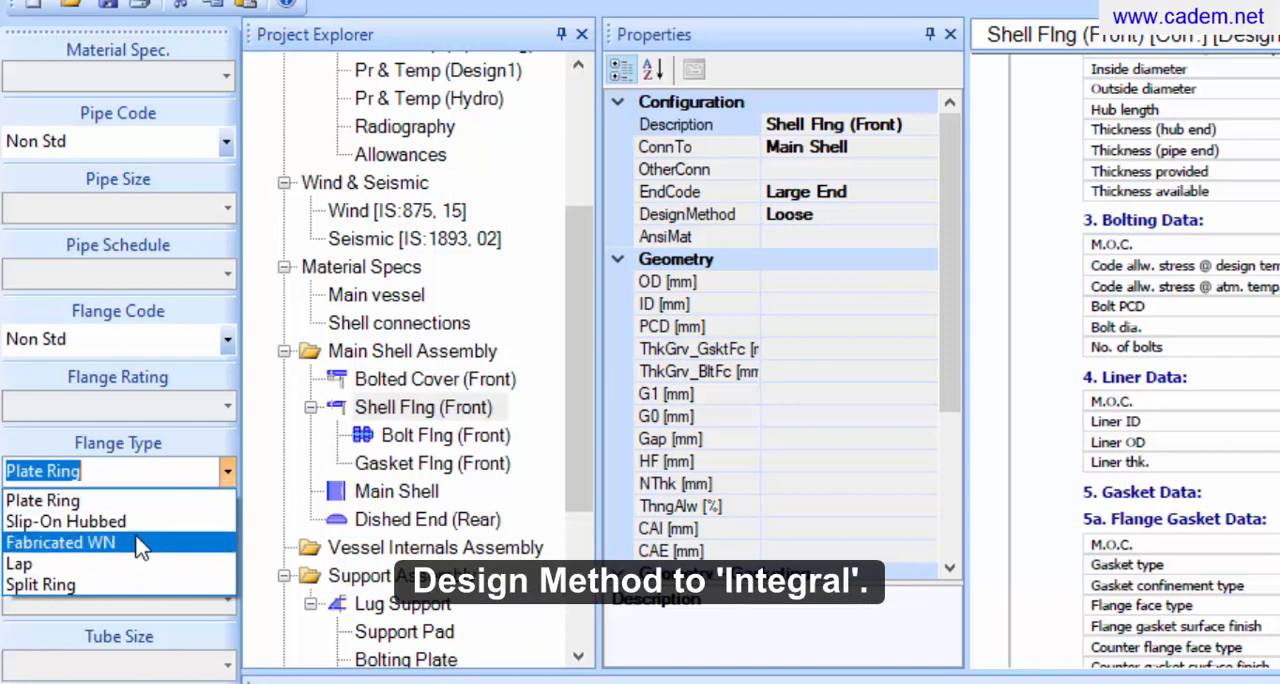
left_click(140, 543)
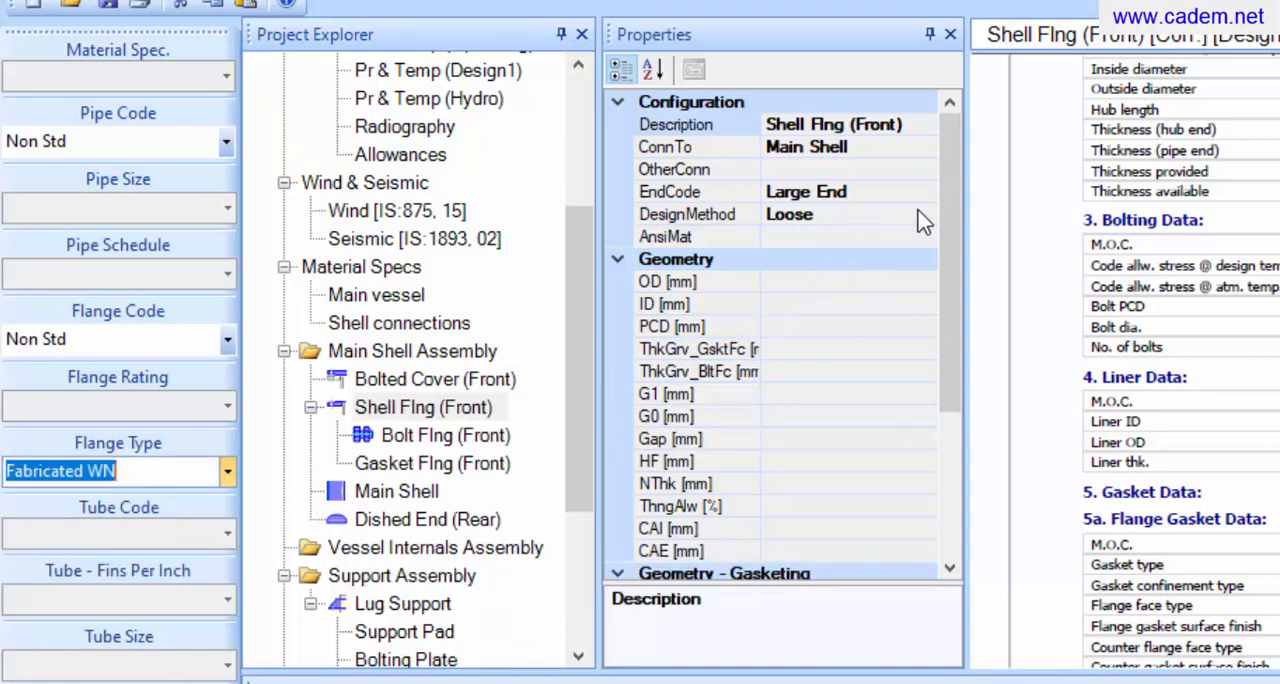
left_click(922, 218)
left_click(925, 217)
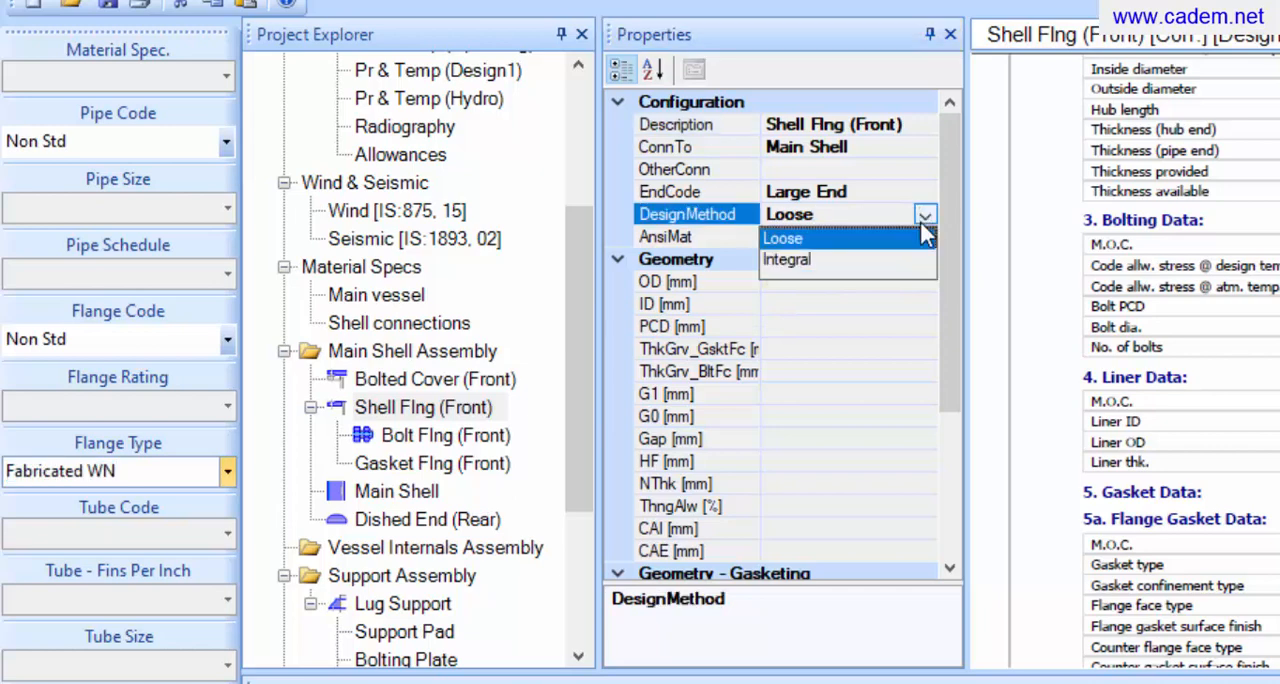
left_click(919, 261)
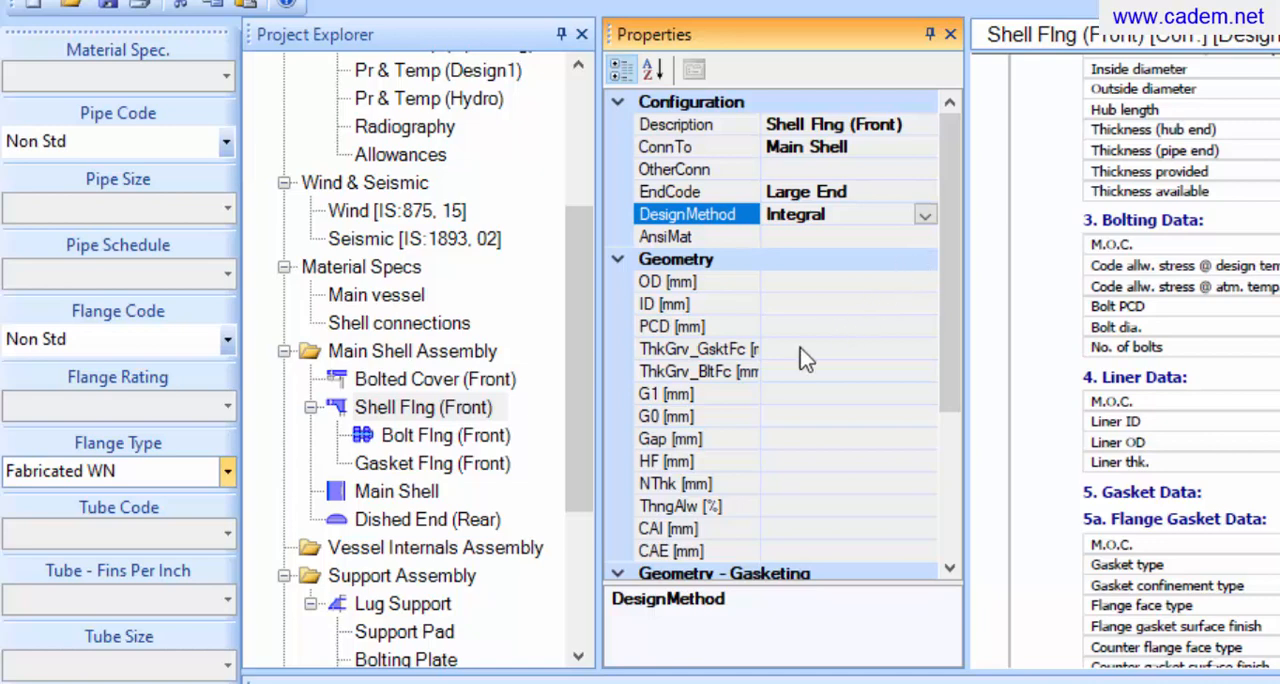
Set the front shell flange's bolt size to M36 and rerun the equipment design
left_click(495, 437)
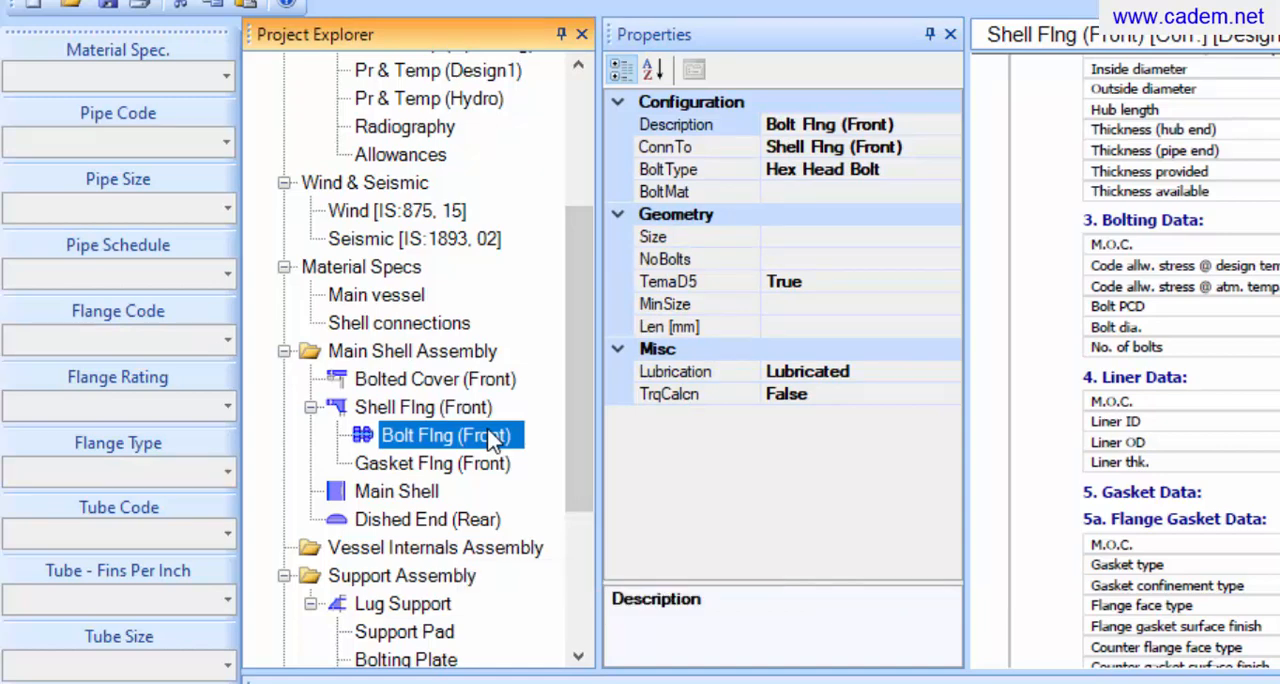
left_click(940, 238)
left_click(948, 238)
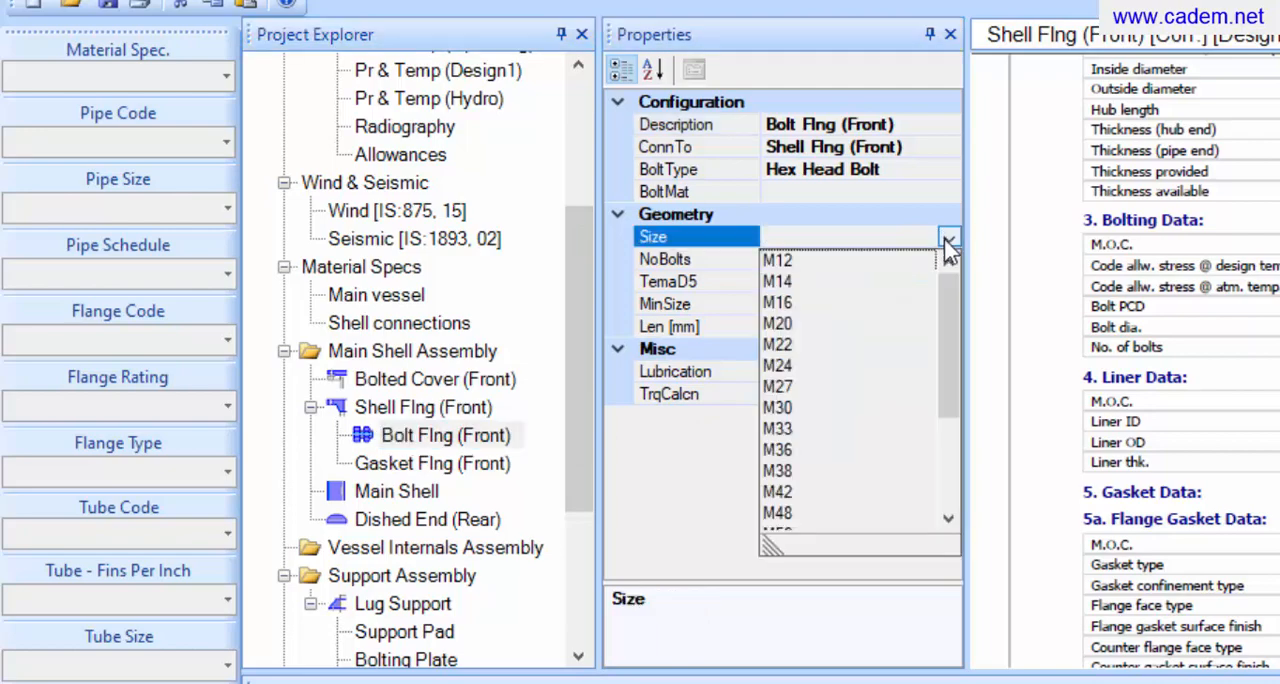
left_click(783, 450)
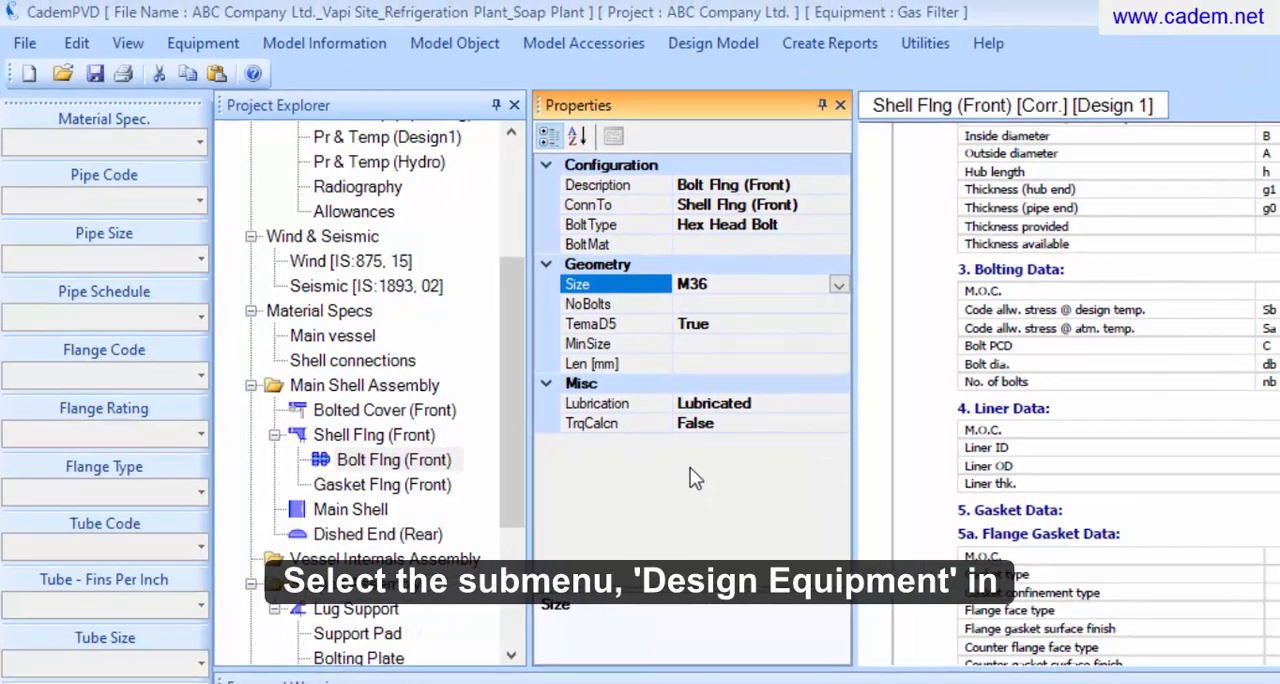
left_click(714, 45)
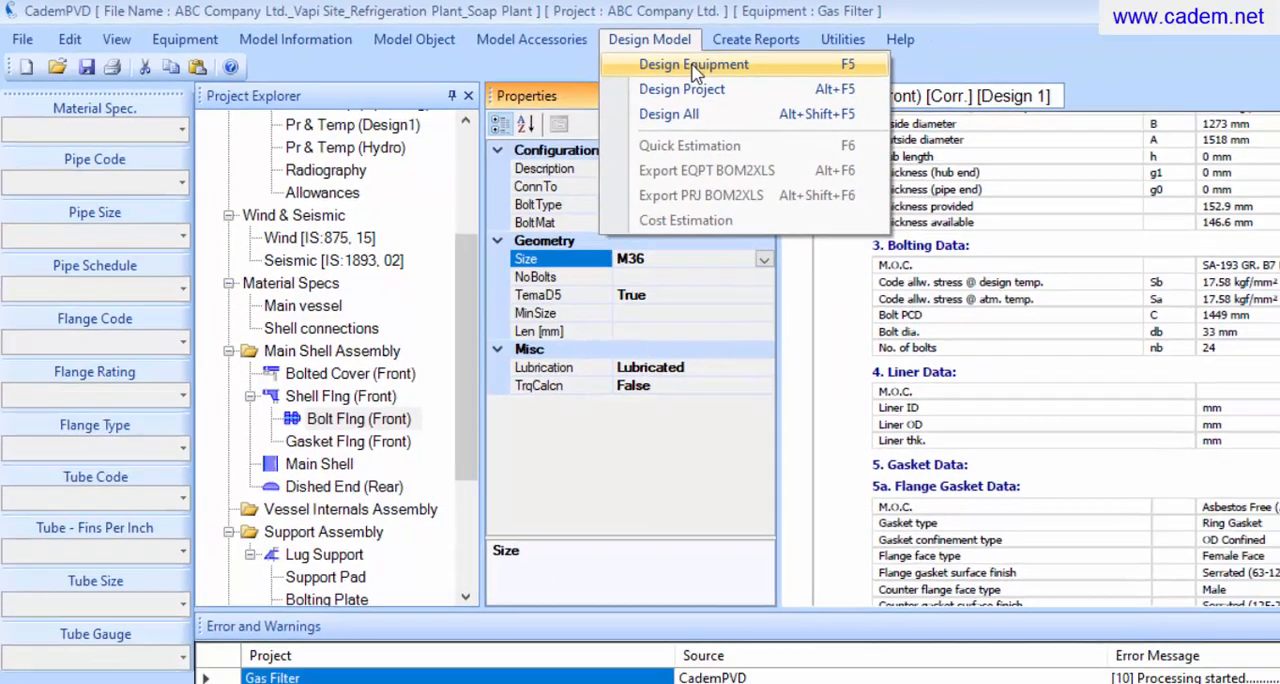
left_click(693, 64)
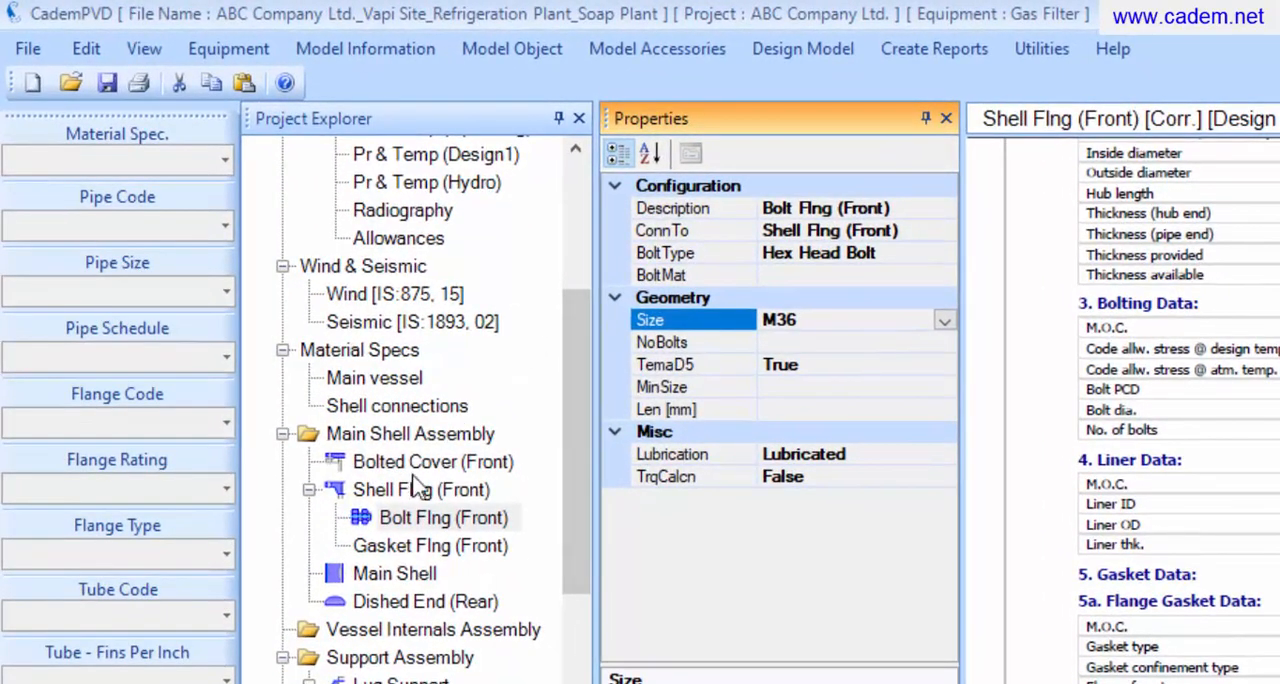
Regenerate the front shell flange's code report and review the revised flange and bolting data
left_click(408, 489)
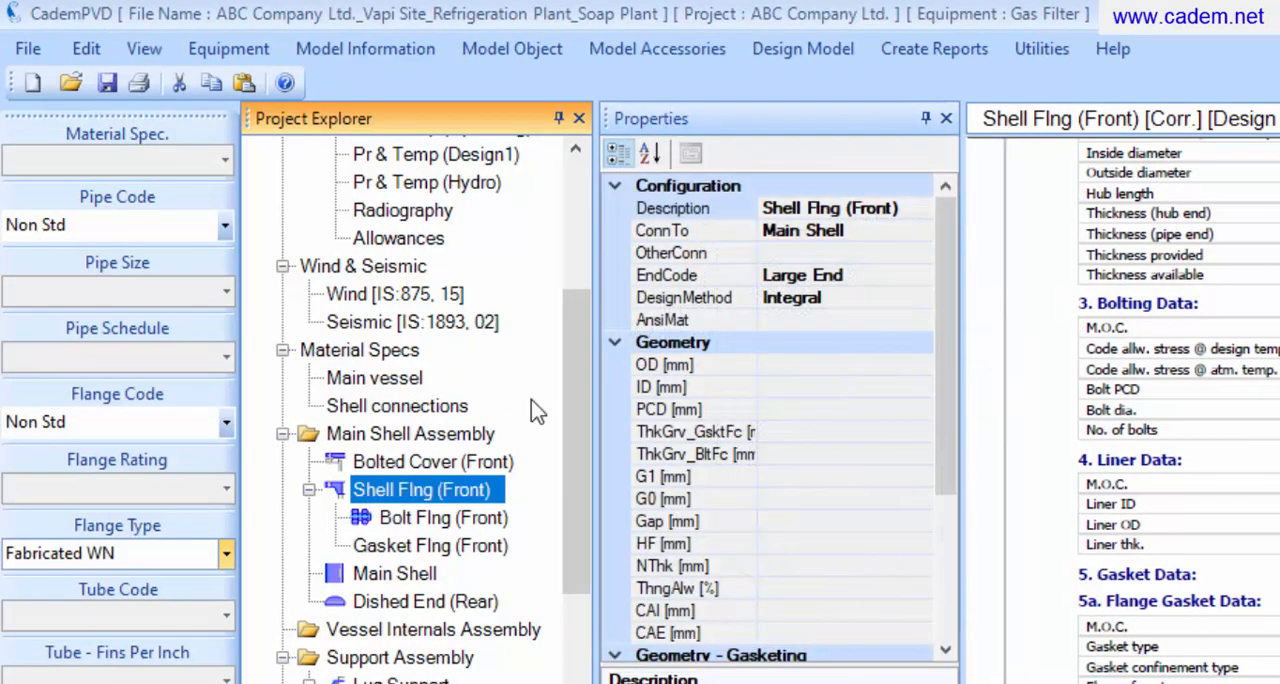
left_click(937, 55)
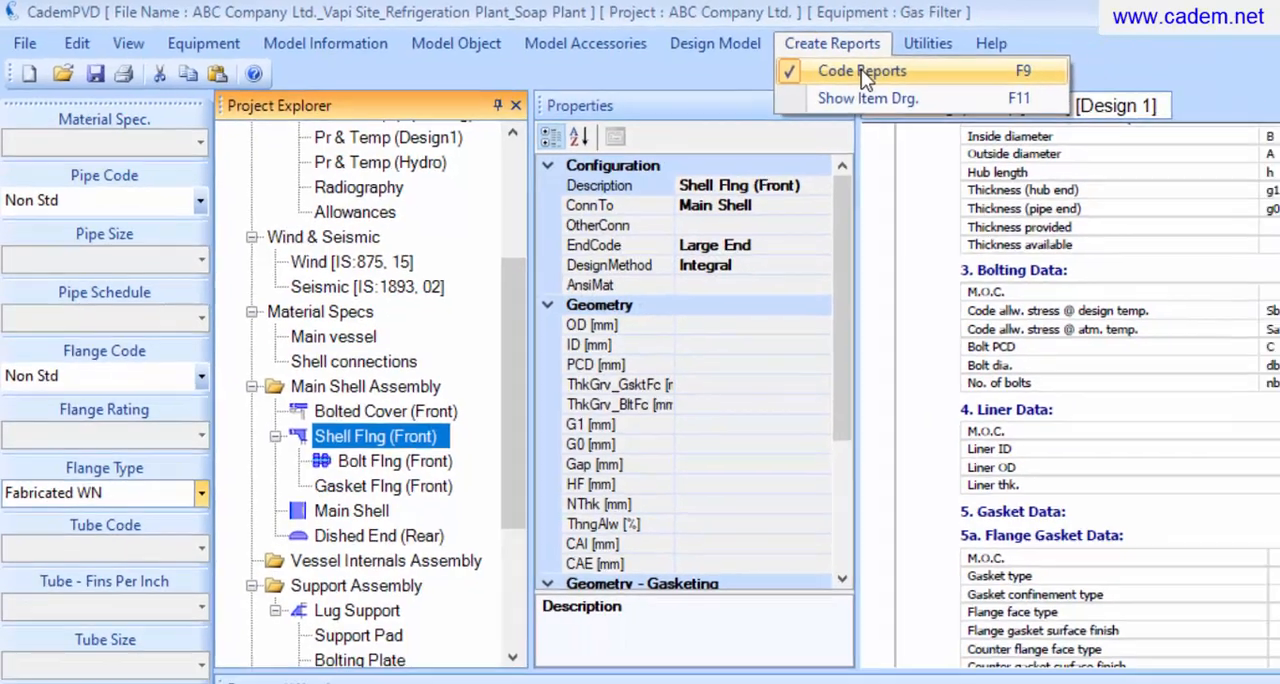
left_click(968, 80)
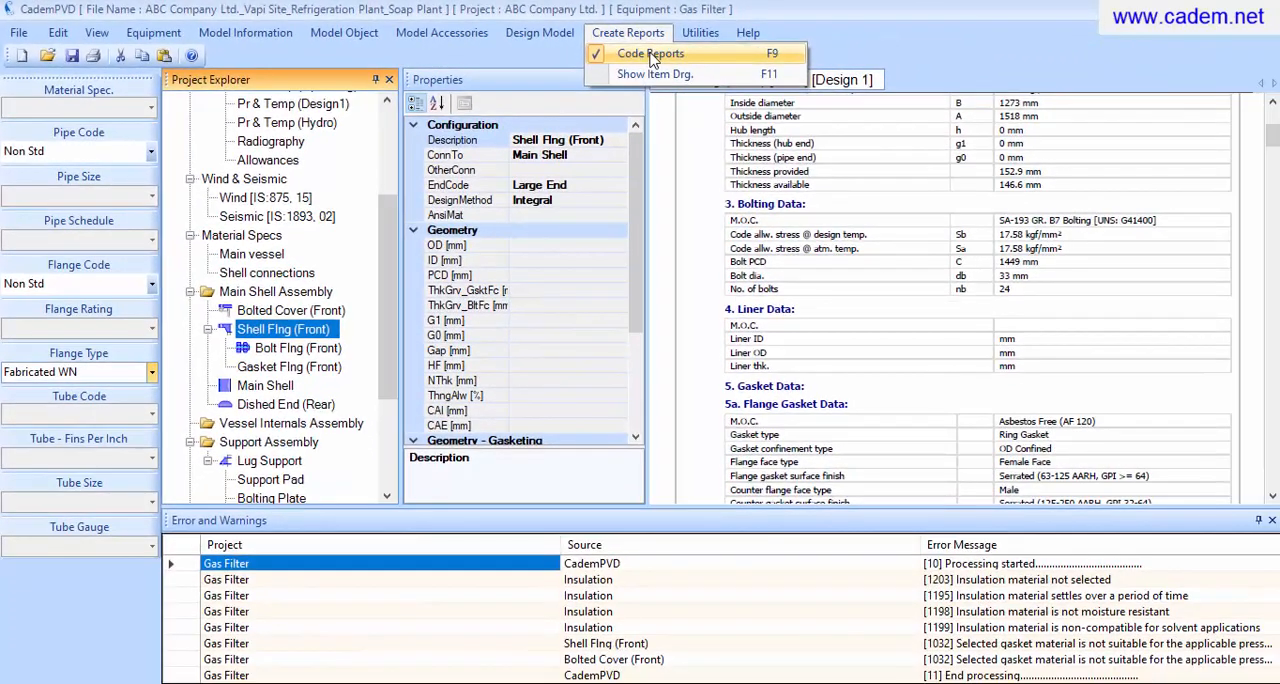
left_click(650, 56)
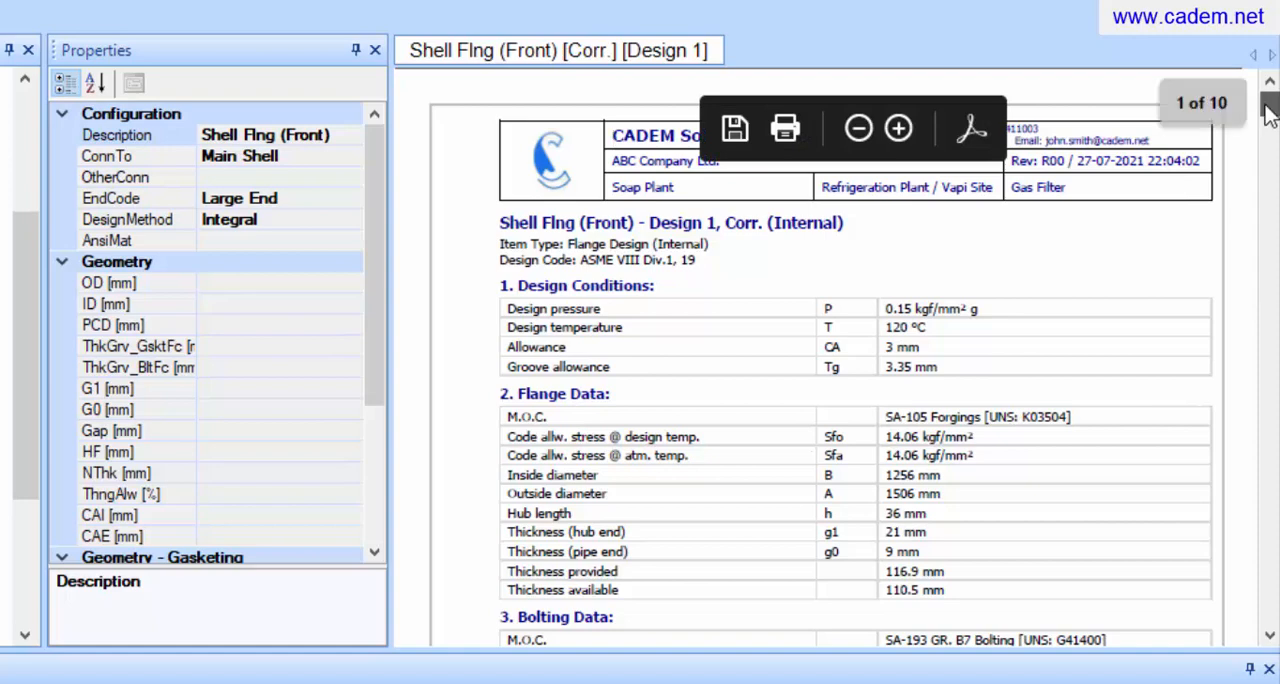
left_click_drag(1267, 112, 1270, 122)
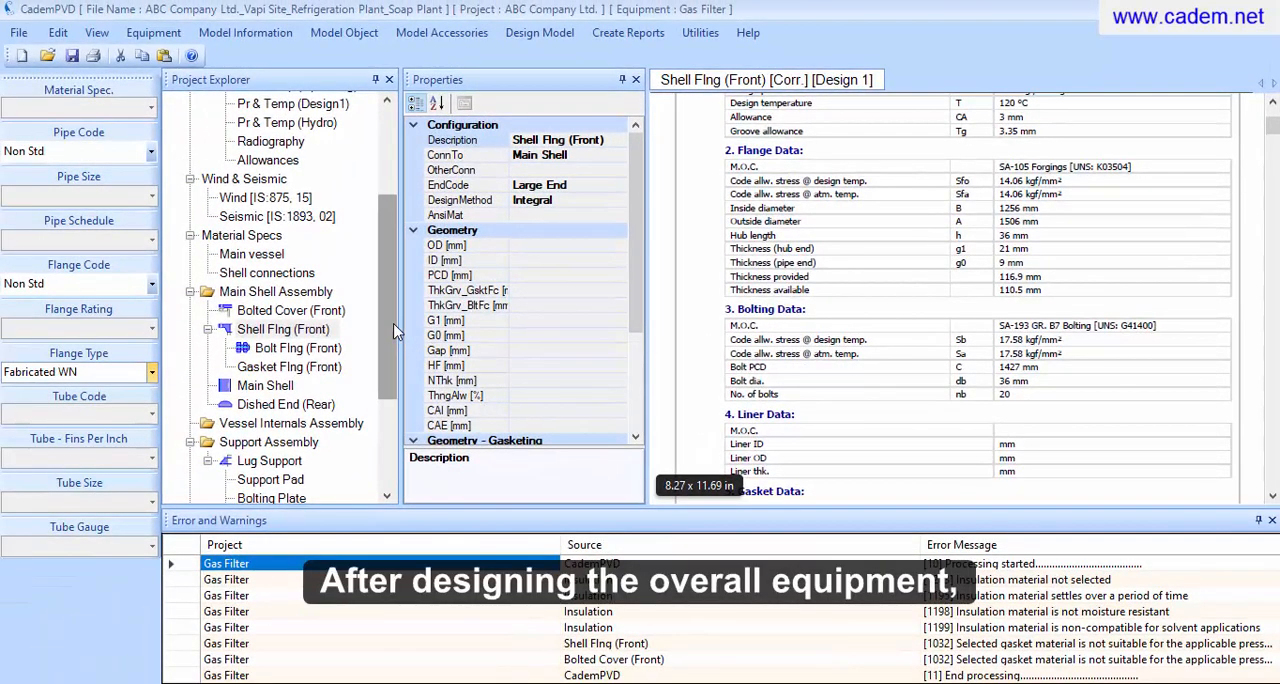
Open the nozzle table of the Nozzle Schedule Assembly and set nozzle N 01's service to Gas Inlet
left_click_drag(393, 333, 391, 421)
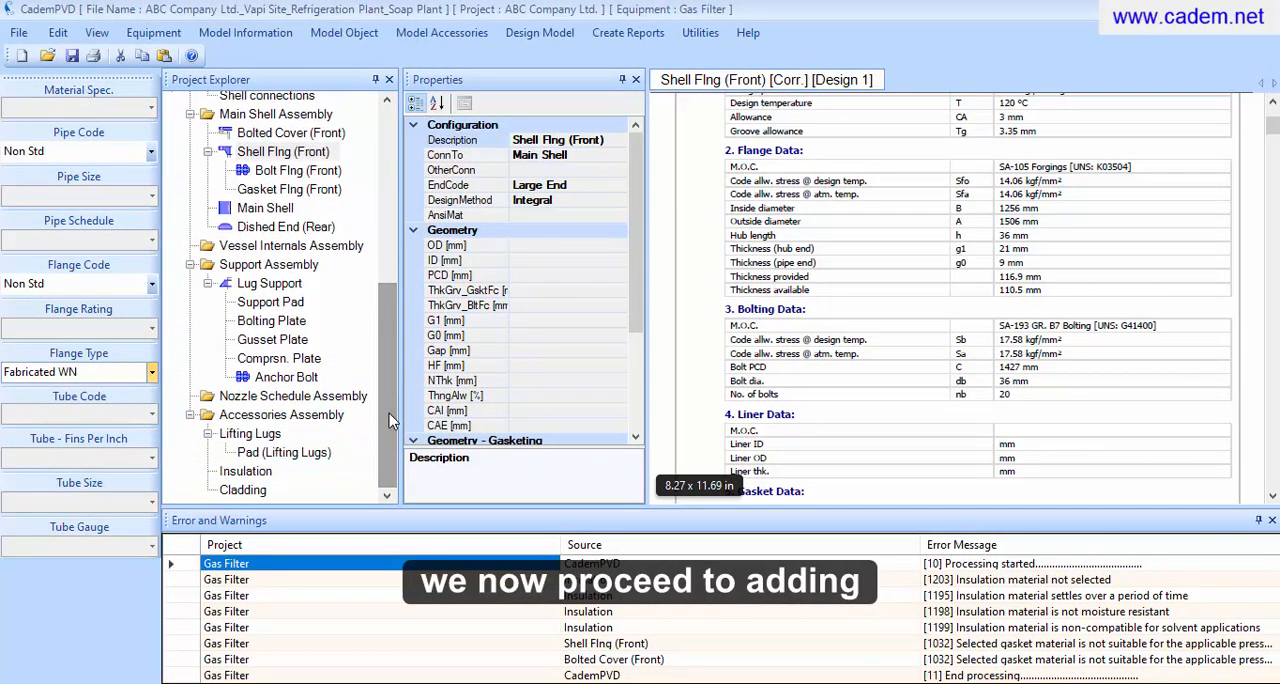
left_click(300, 397)
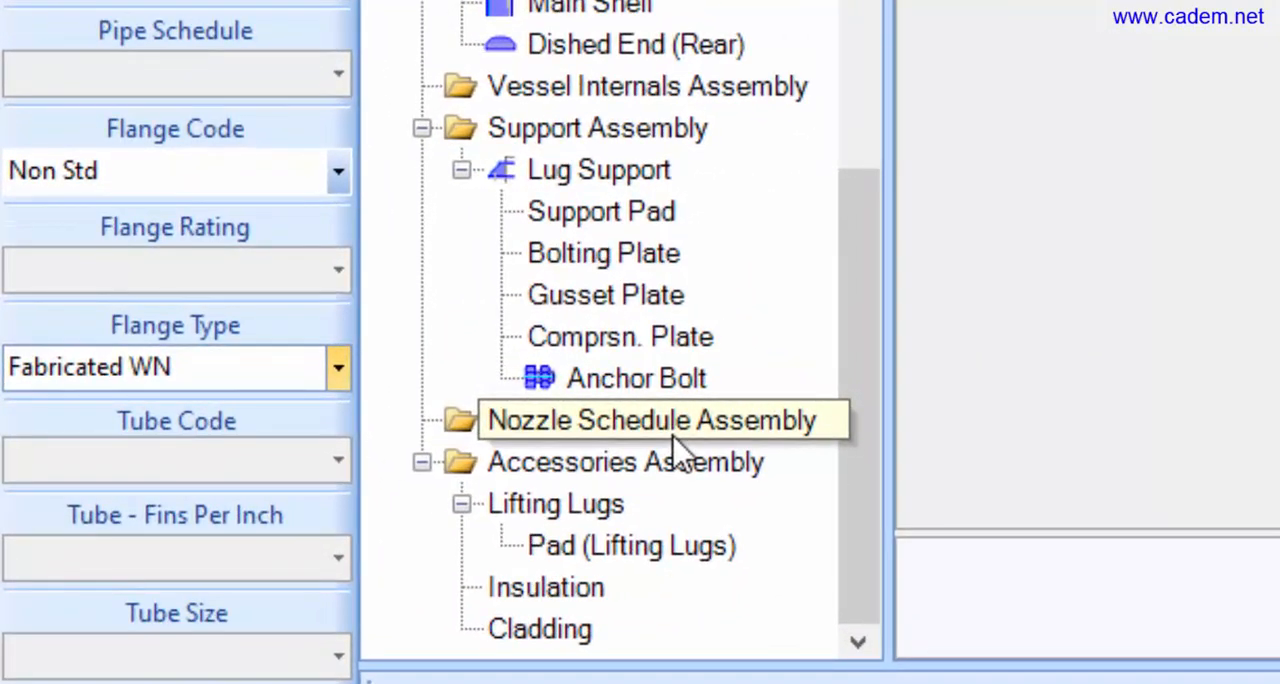
right_click(677, 447)
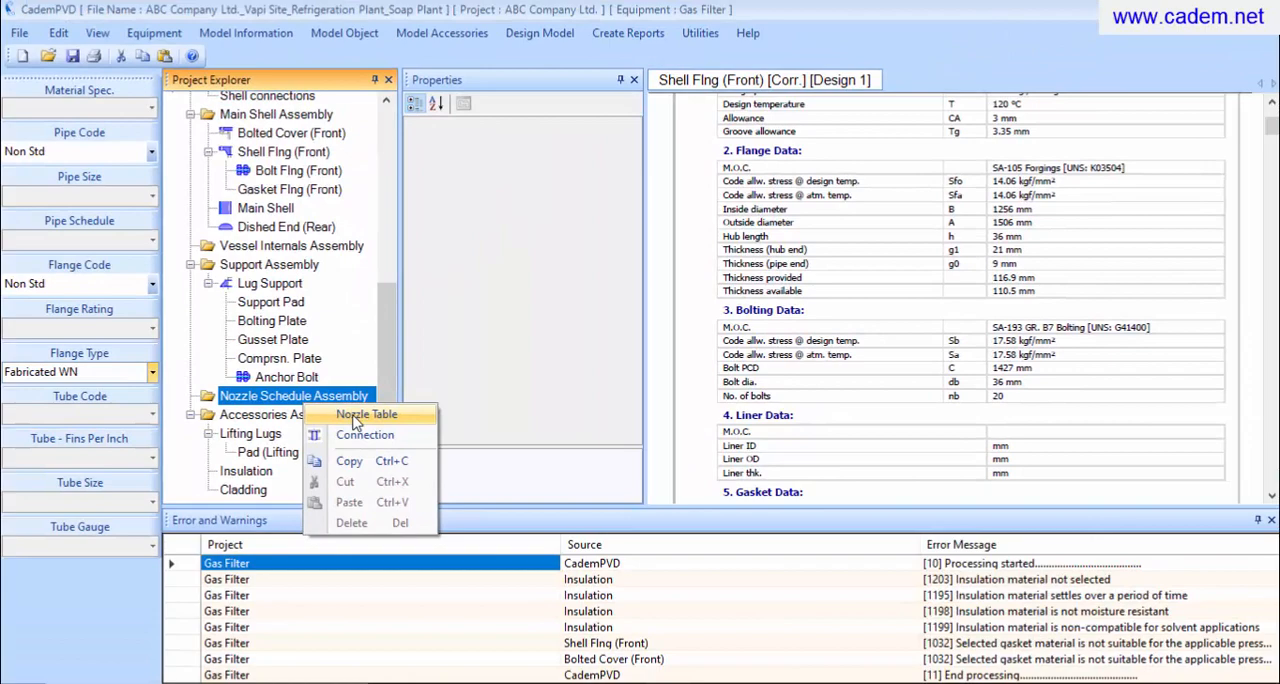
left_click(357, 418)
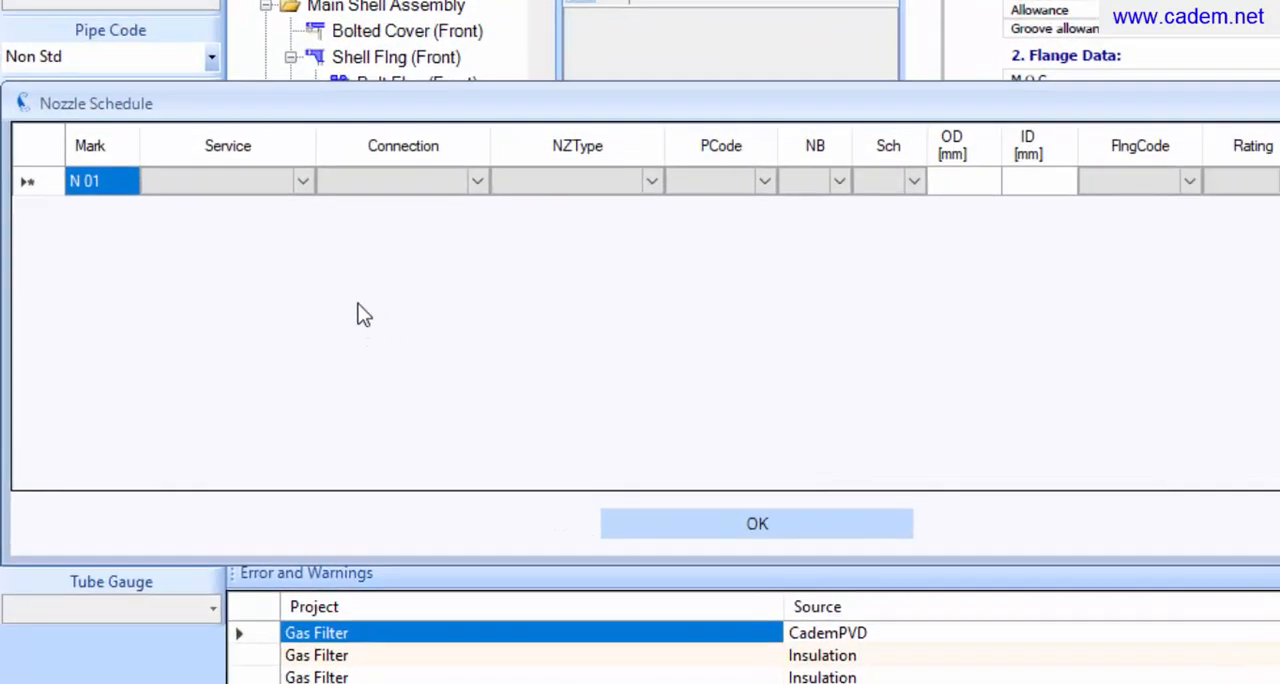
left_click(306, 182)
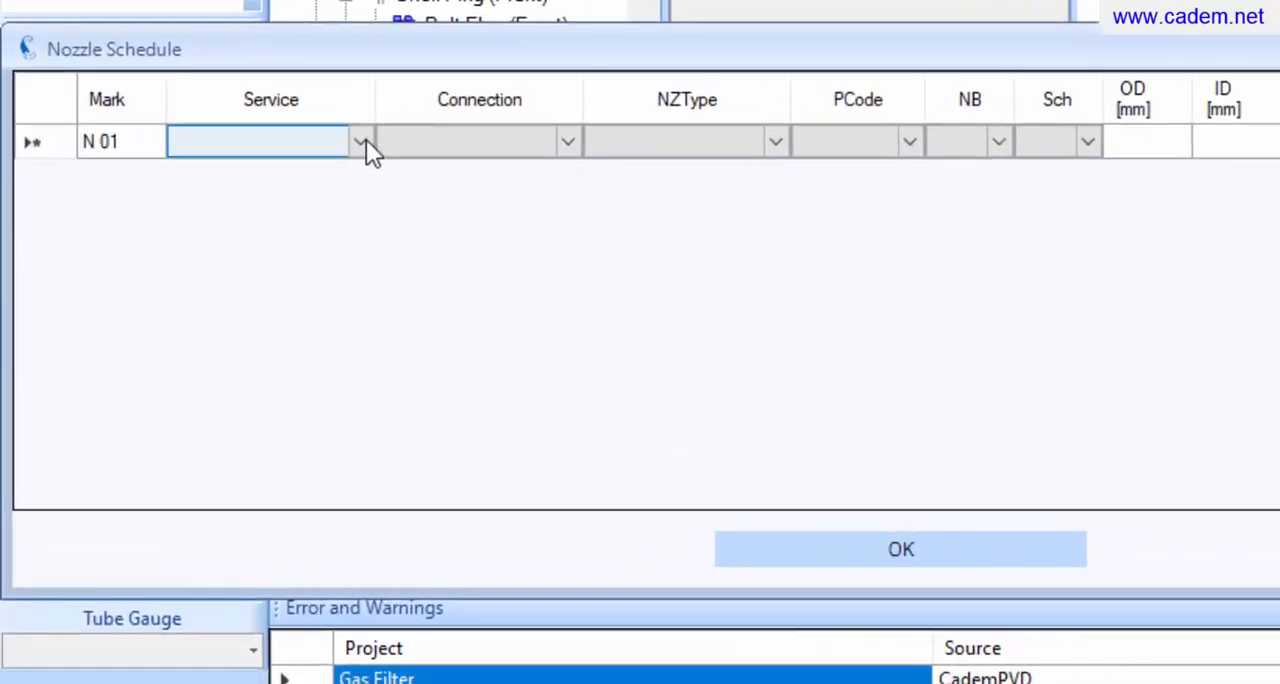
left_click(362, 141)
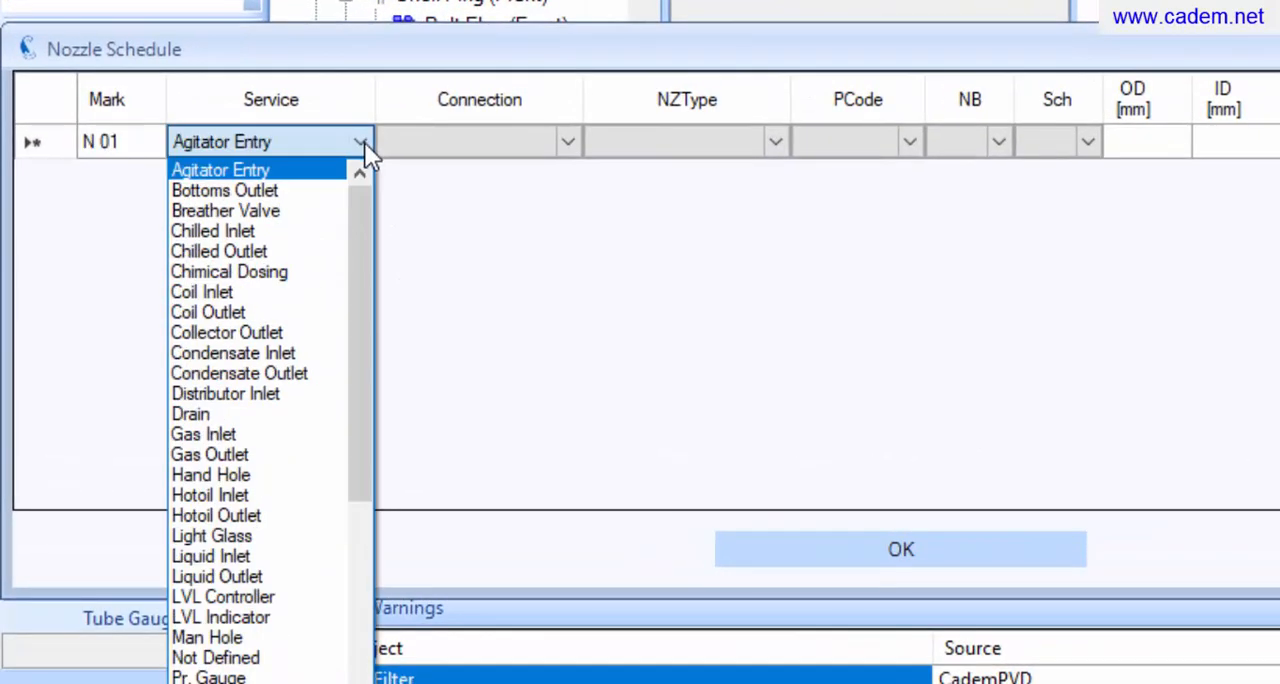
left_click(280, 434)
Connect nozzle N 01 to the Main Shell and set its nozzle type to Pipe Nozzle
left_click(570, 174)
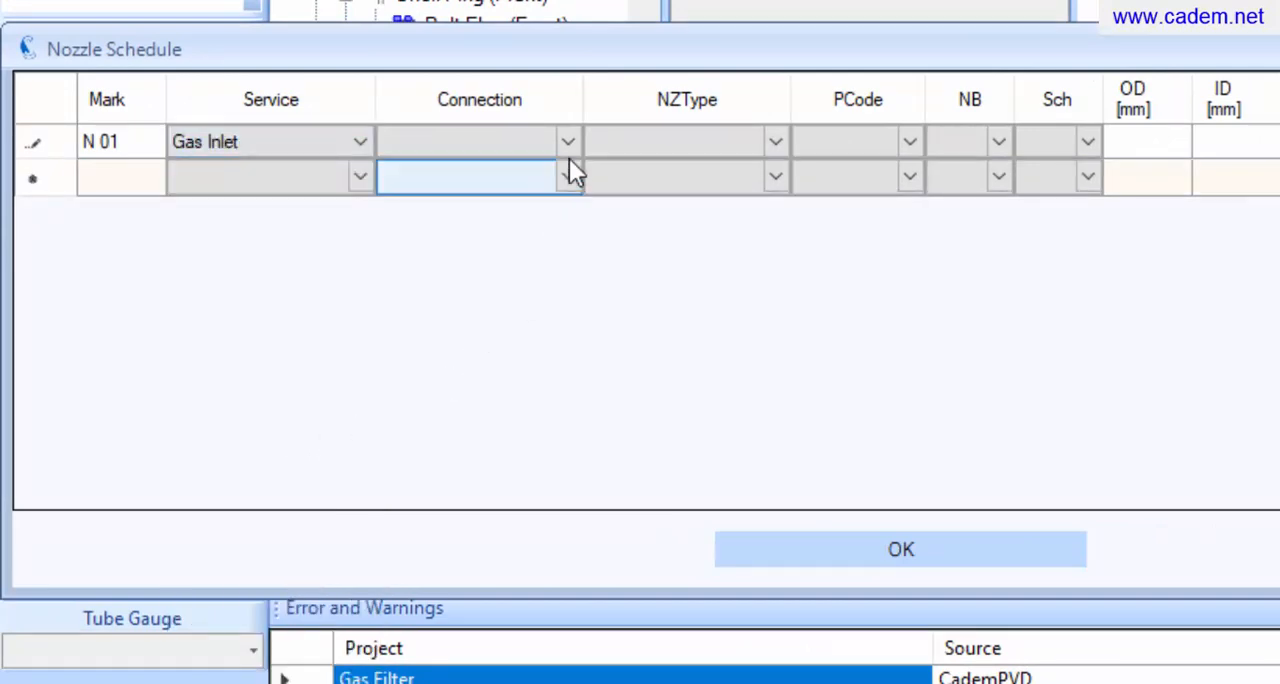
left_click(571, 150)
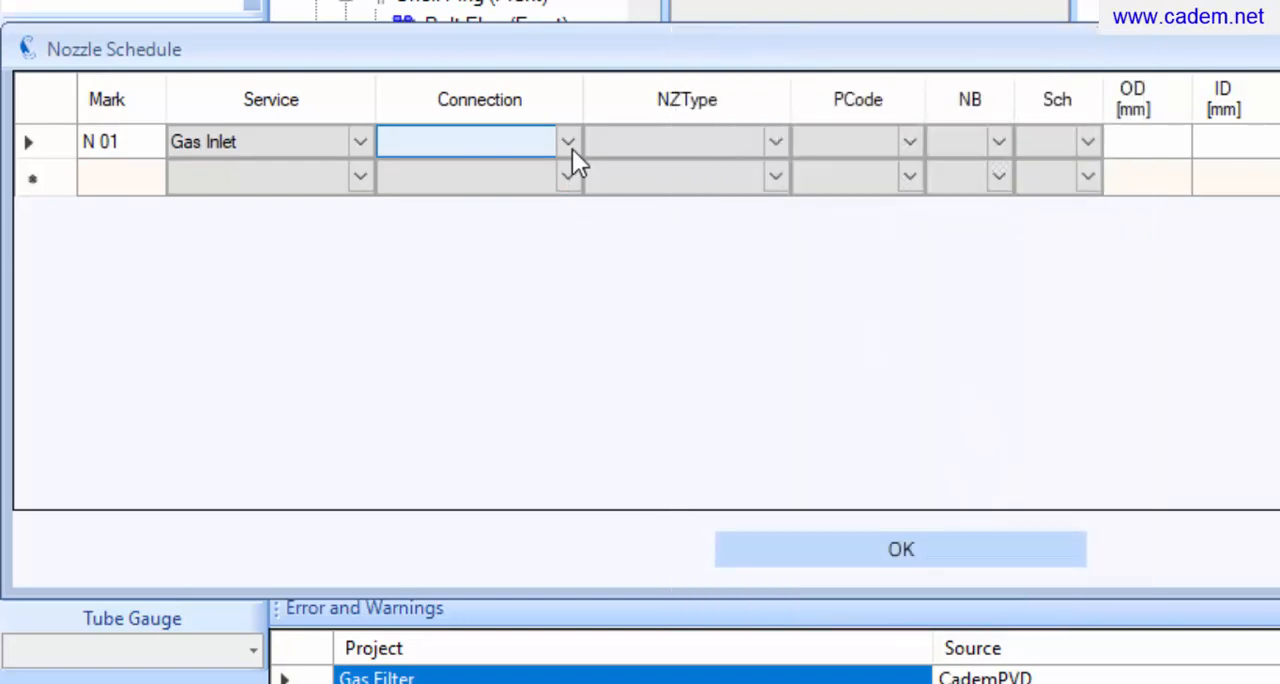
left_click(572, 149)
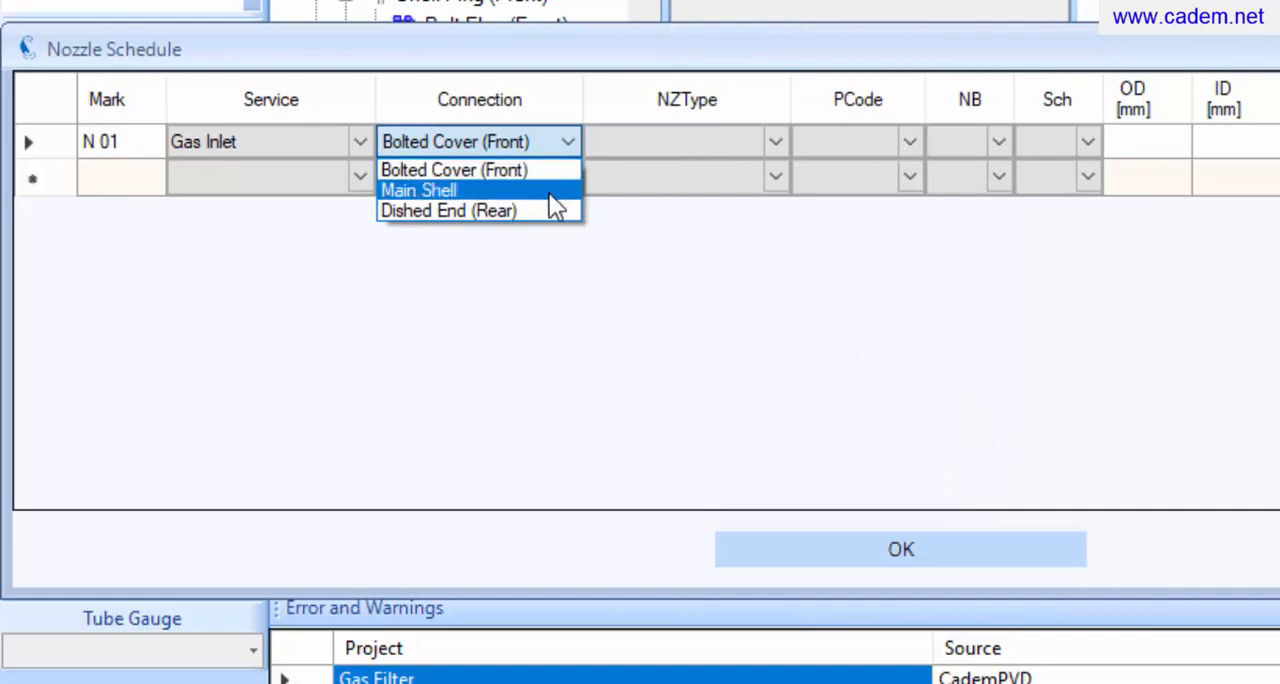
left_click(549, 193)
left_click(761, 145)
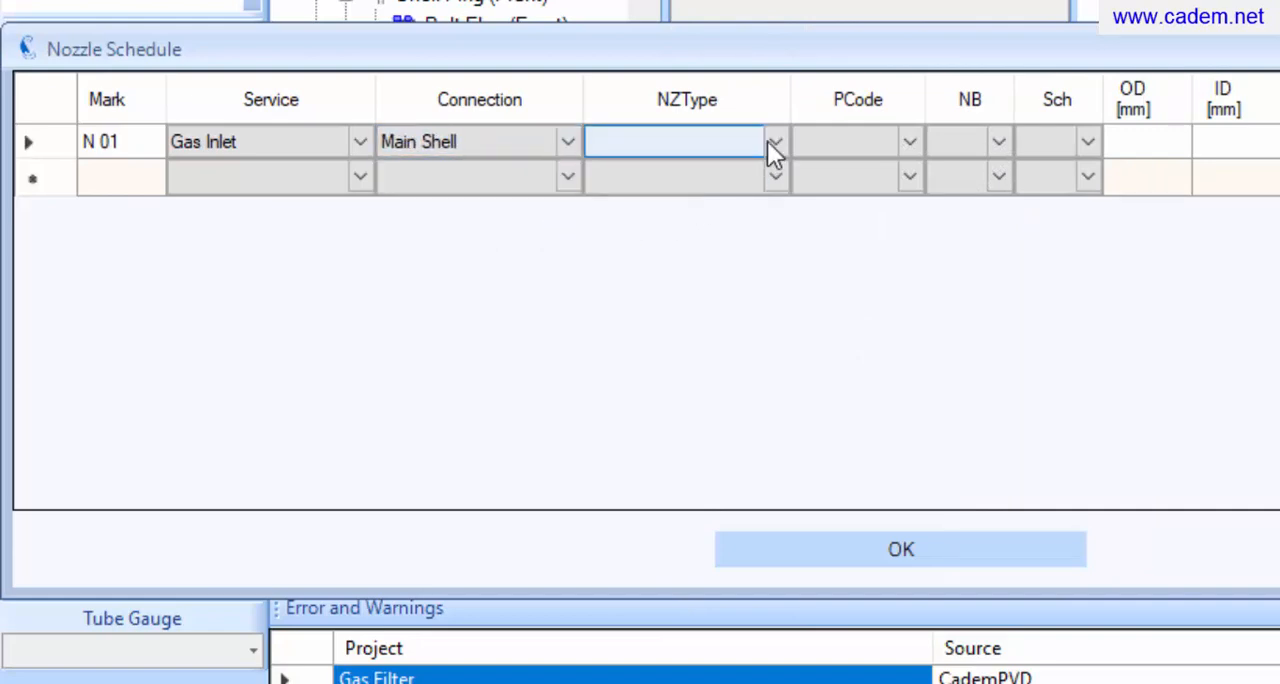
left_click(767, 141)
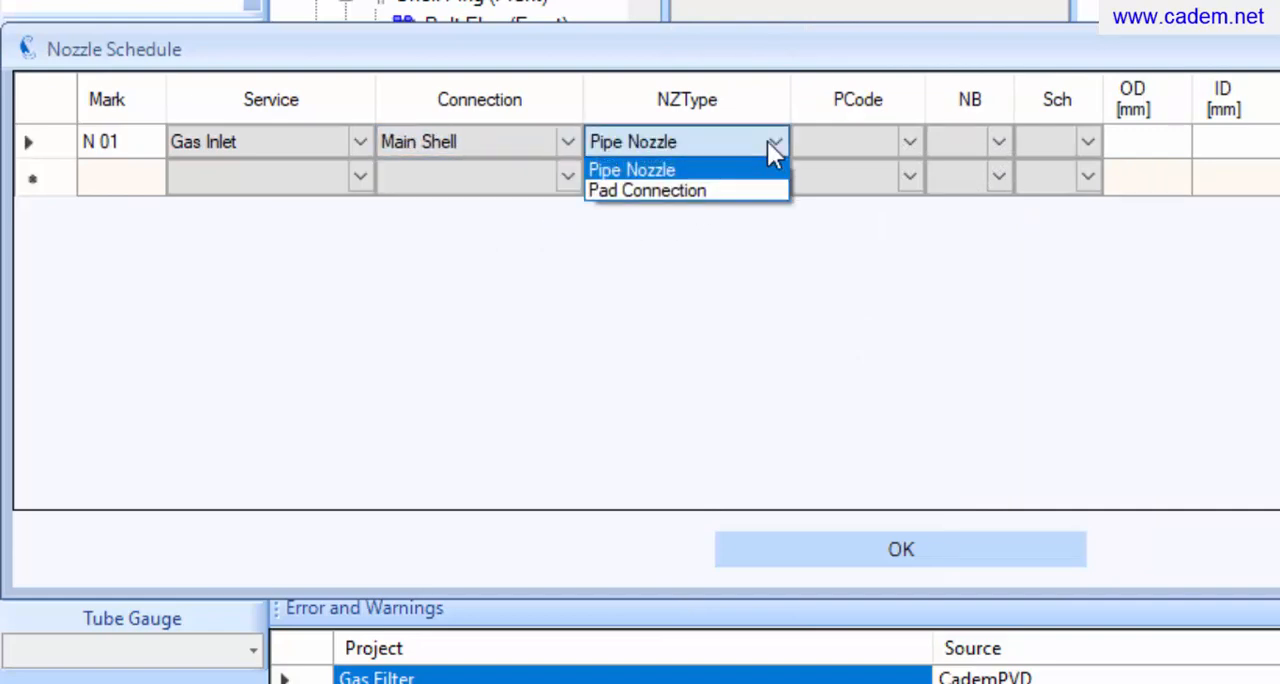
left_click(759, 166)
left_click(759, 169)
Specify nozzle N 01's pipe as ANSIB36.10 with nominal bore 150 and schedule 80
left_click(902, 143)
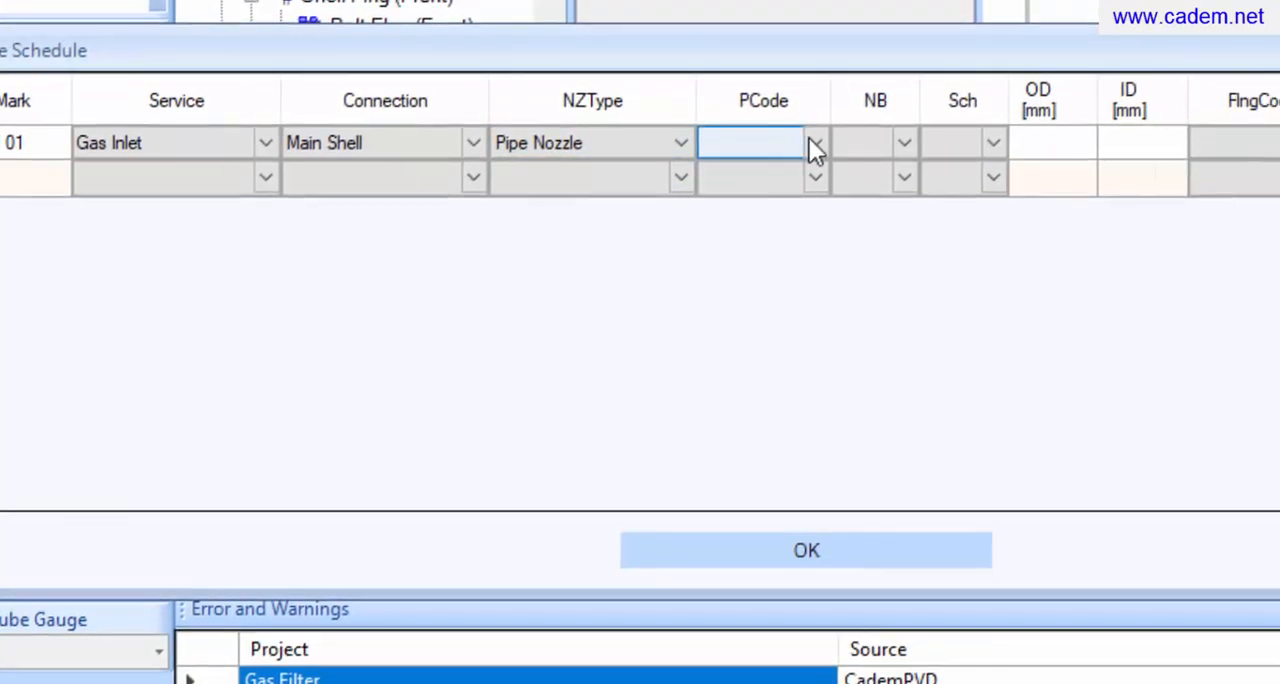
left_click(436, 148)
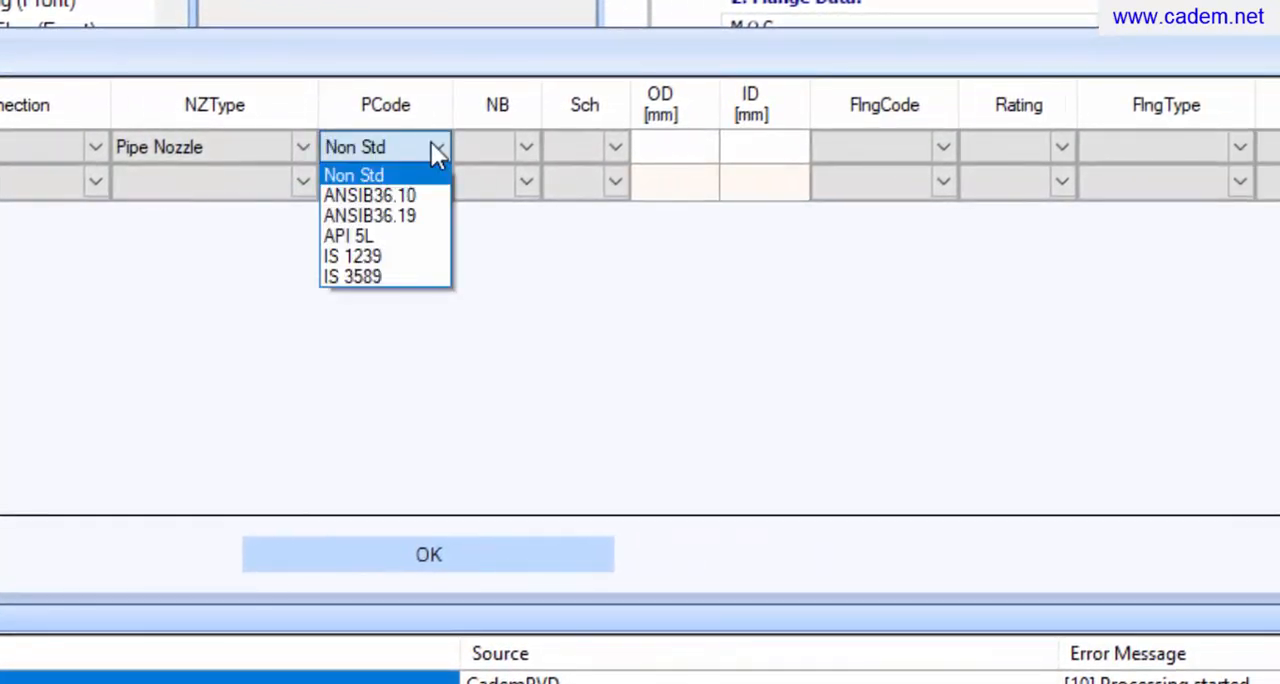
left_click(421, 196)
left_click(522, 147)
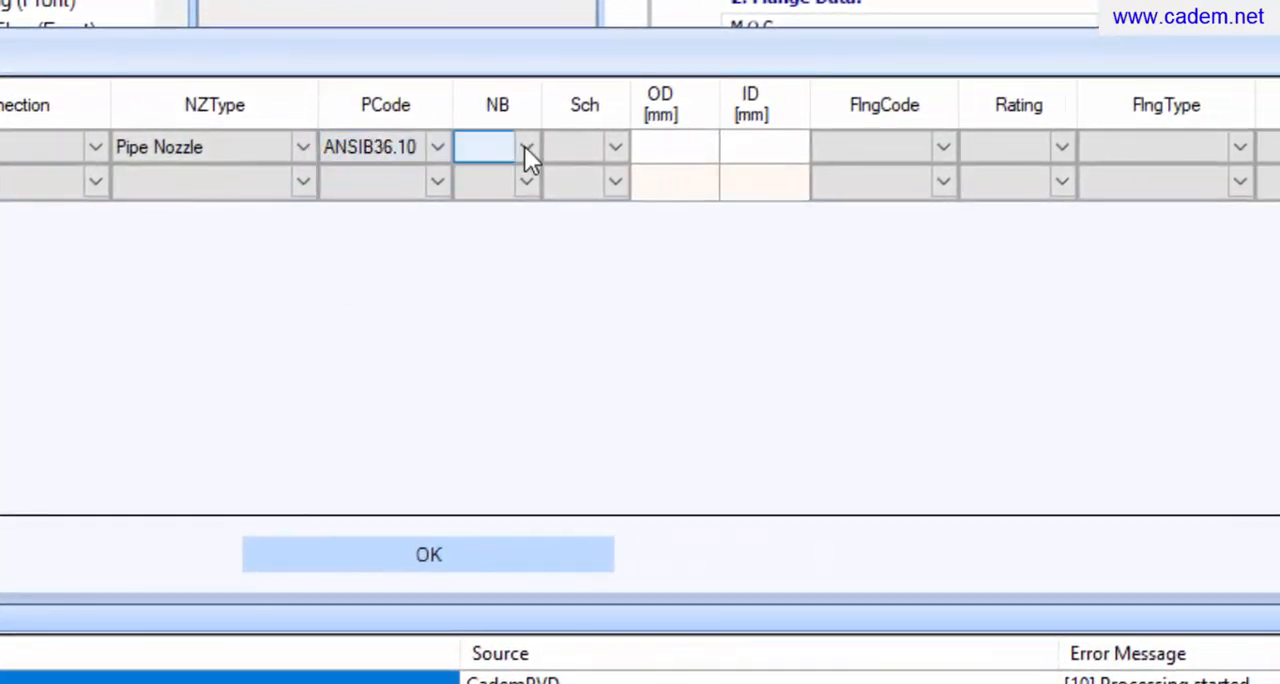
left_click(525, 147)
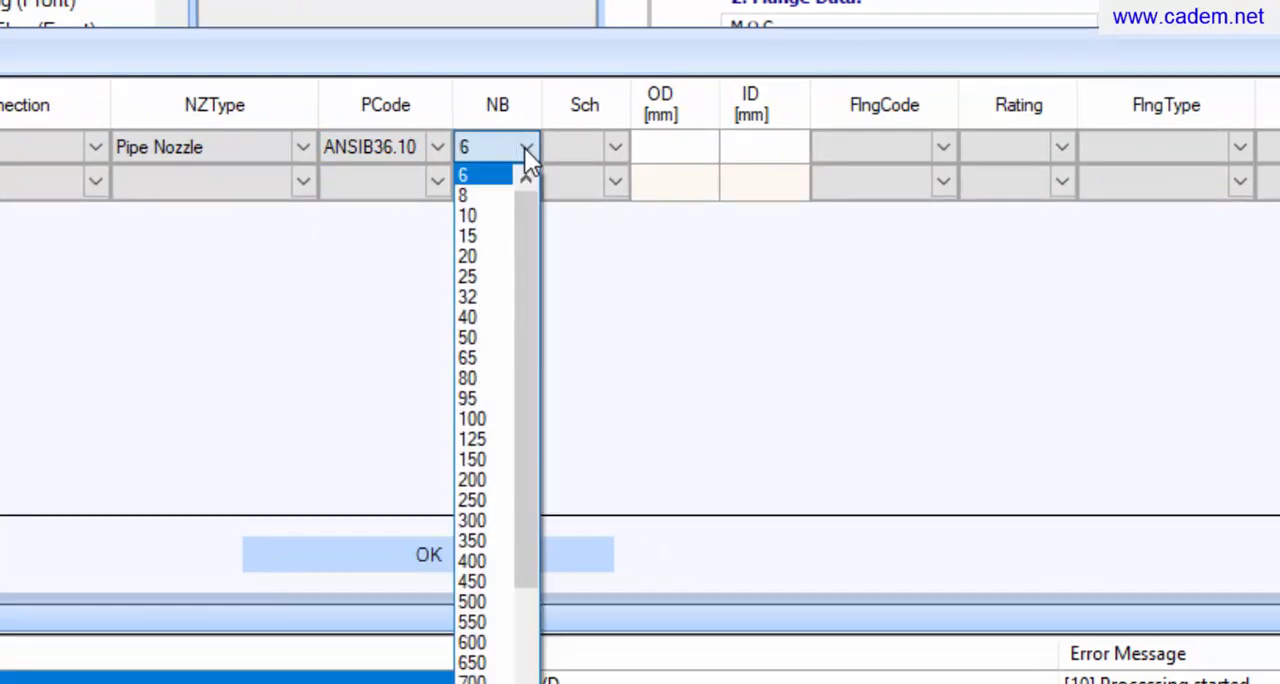
left_click(480, 459)
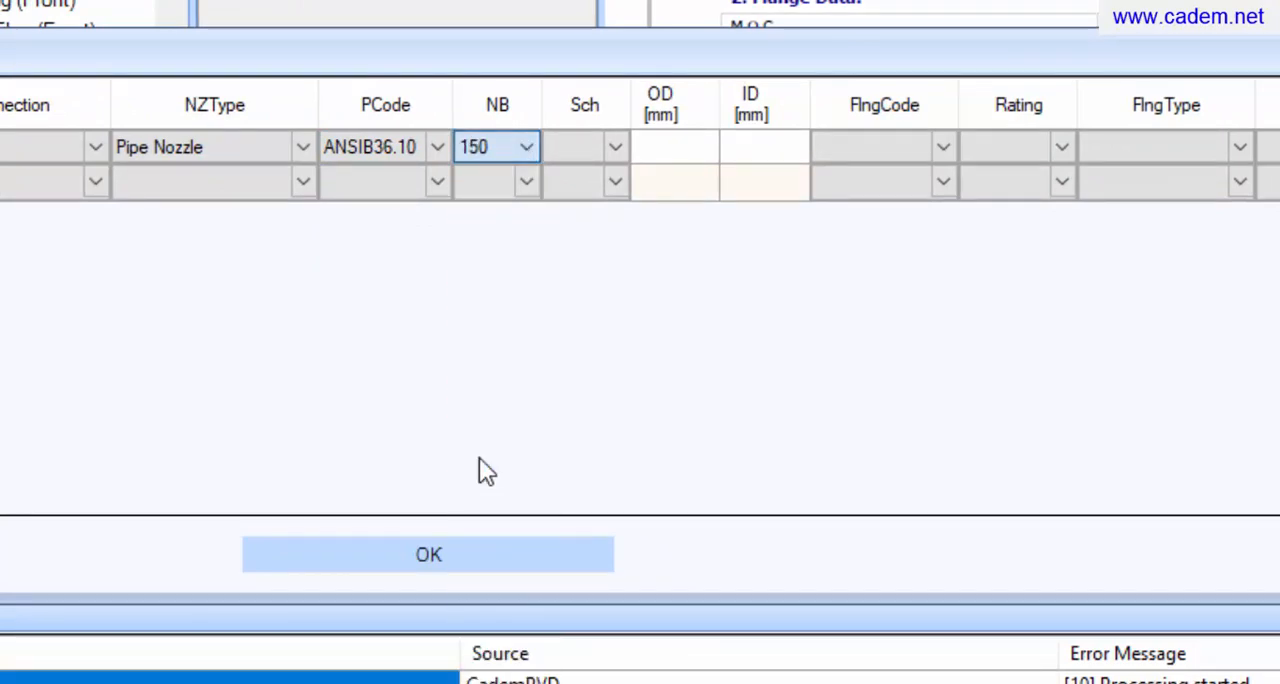
left_click(616, 148)
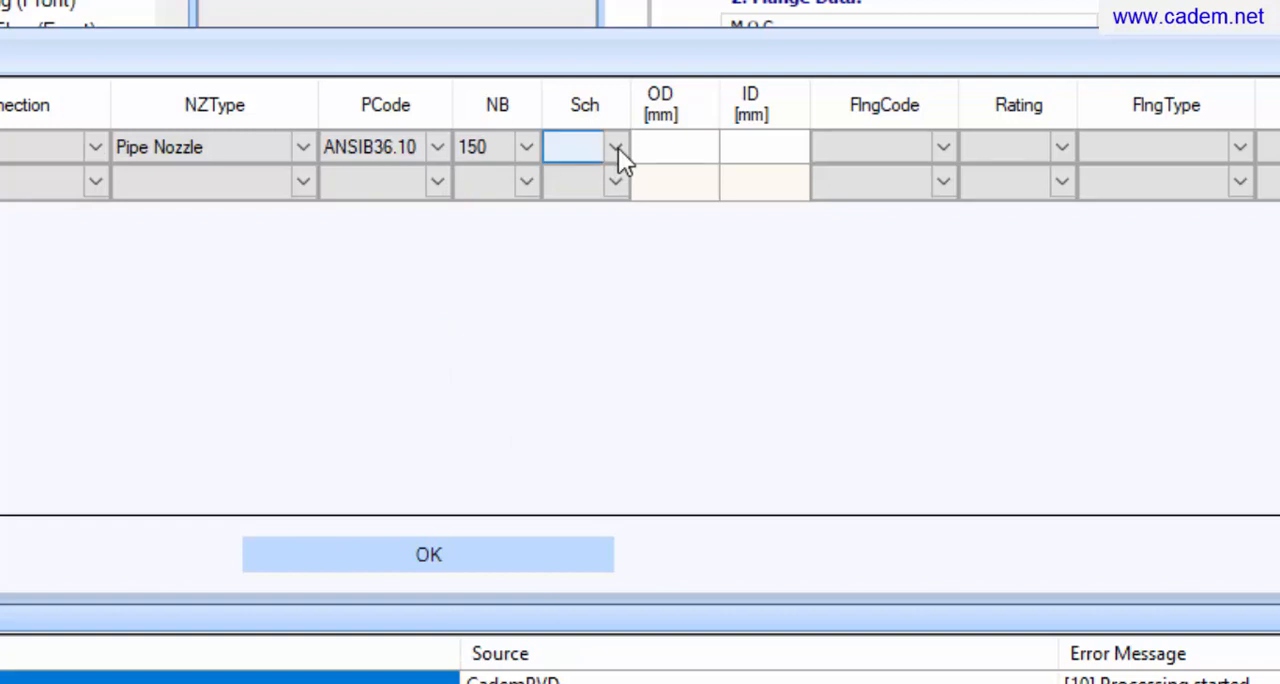
left_click(618, 148)
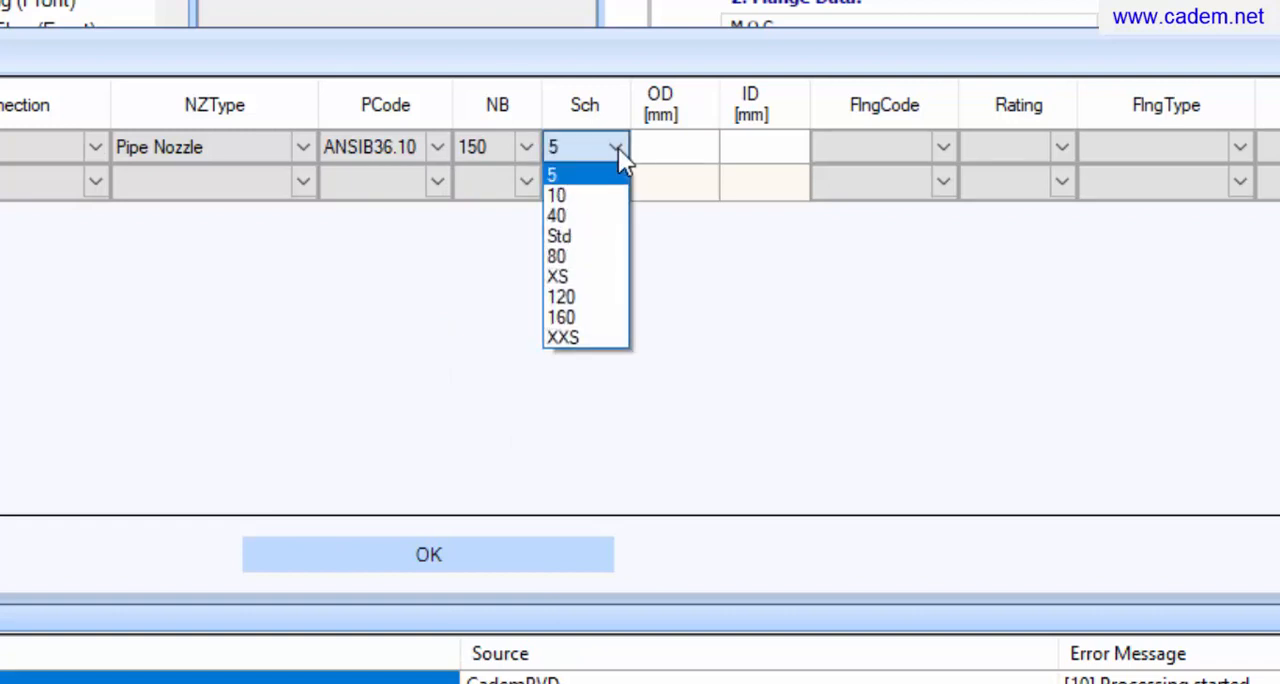
left_click(587, 256)
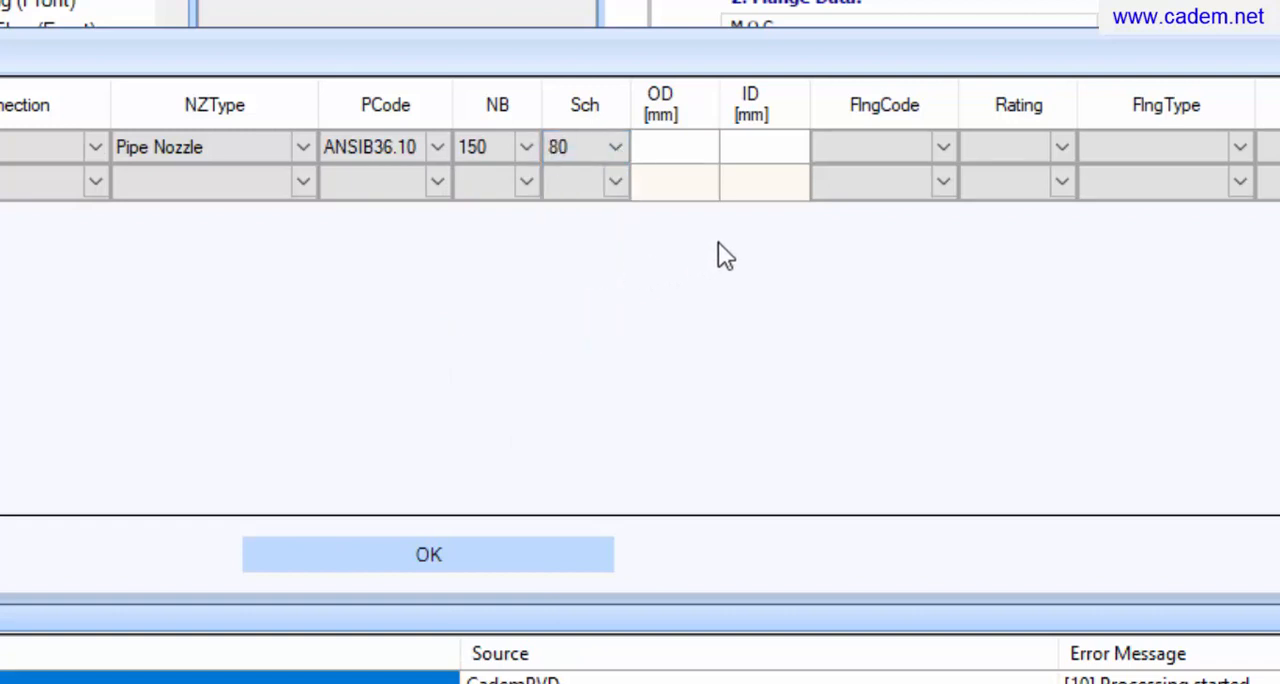
Specify nozzle N 01's flange as ANSI B16.5, rating 150#, type Weld Neck
left_click(940, 150)
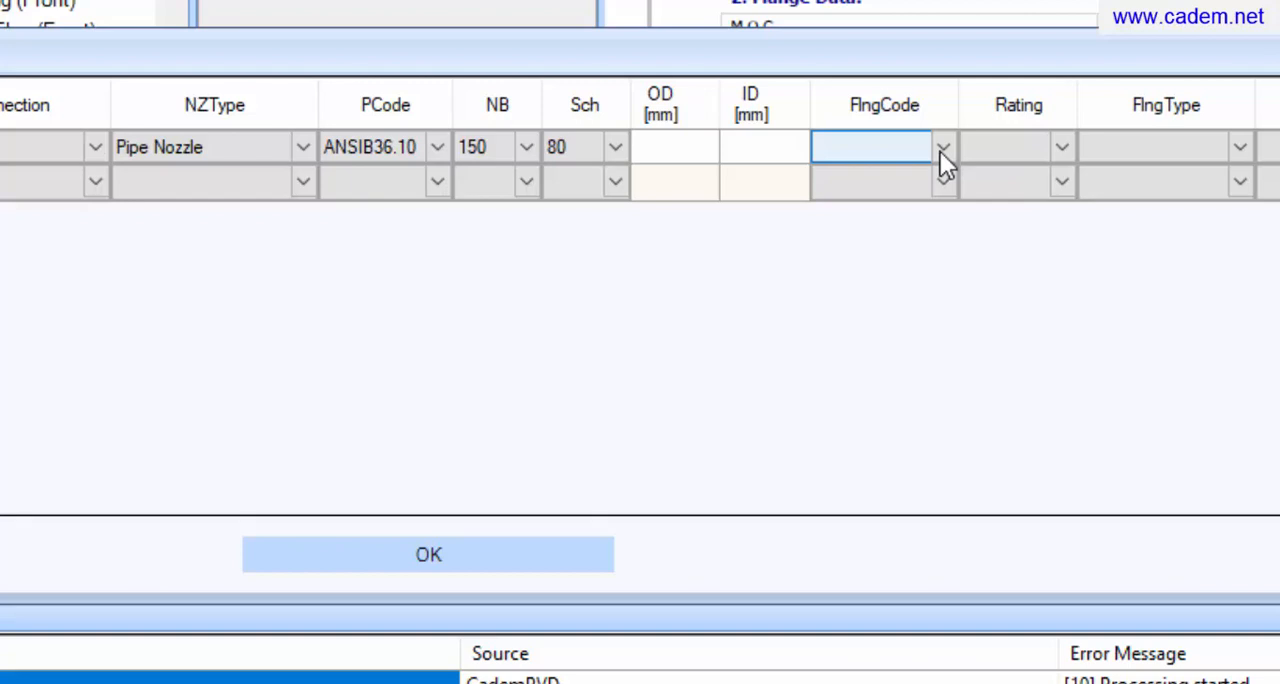
left_click(940, 151)
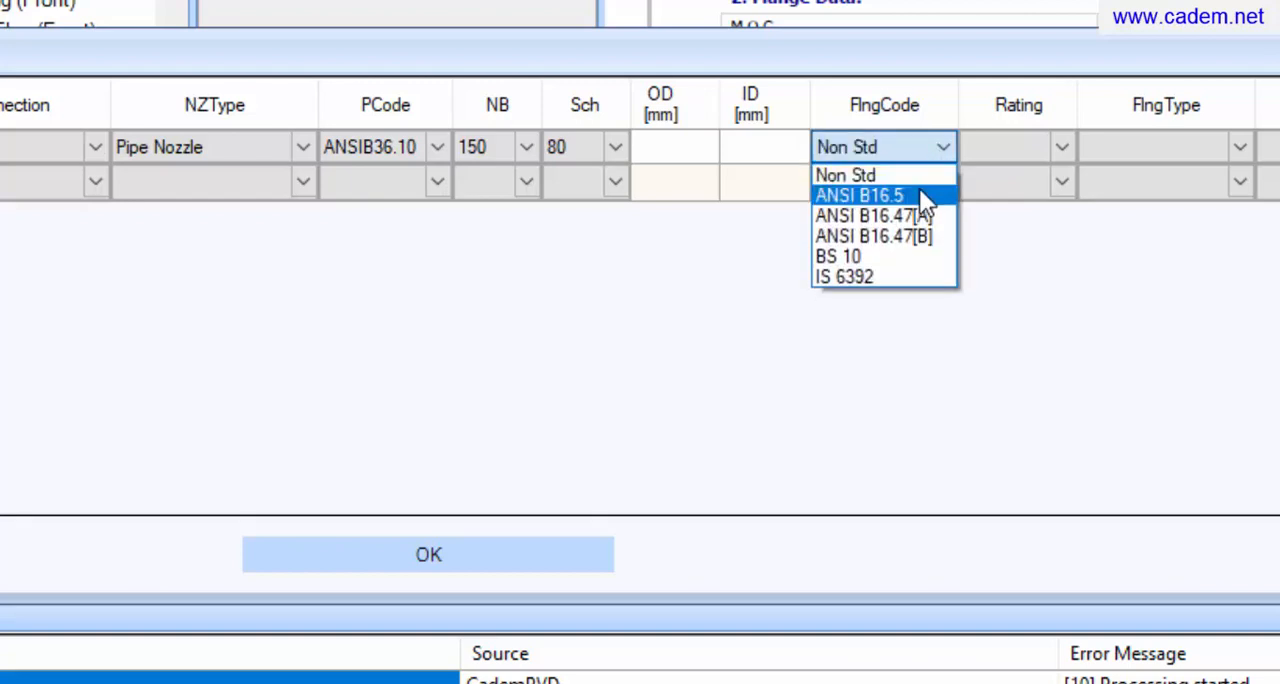
left_click(919, 192)
left_click(1054, 150)
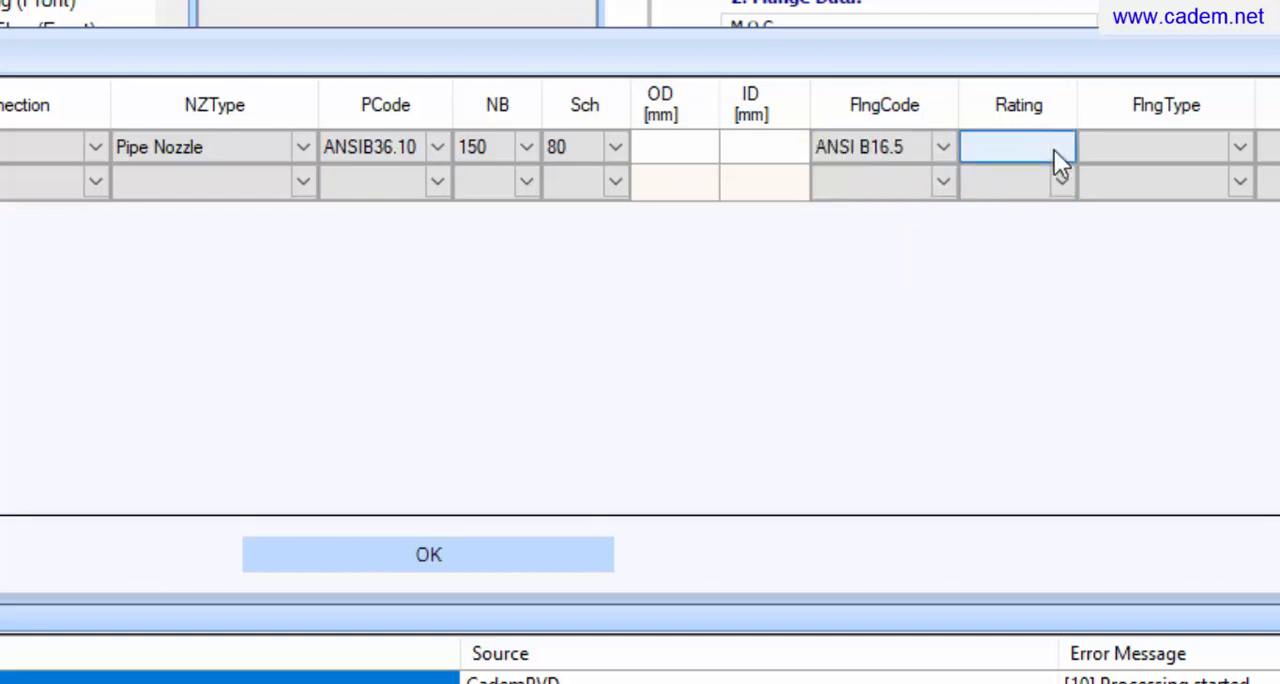
left_click(1054, 150)
left_click(1049, 183)
left_click(841, 190)
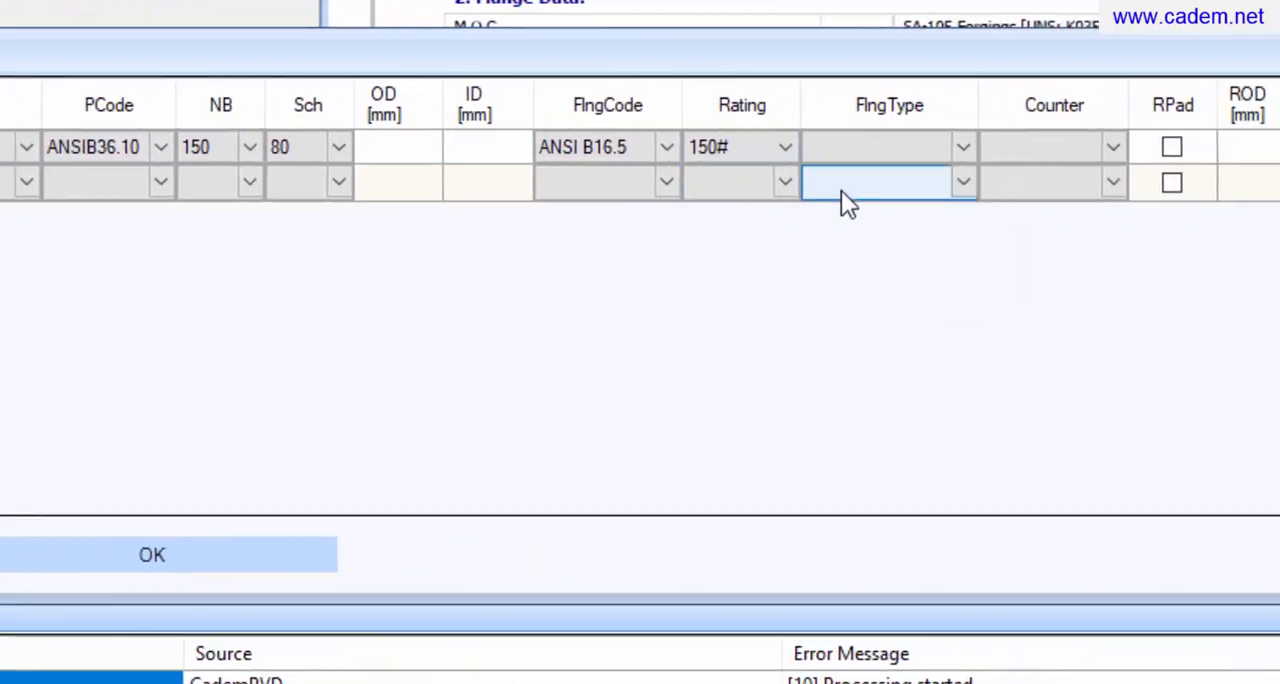
left_click(867, 159)
left_click(867, 159)
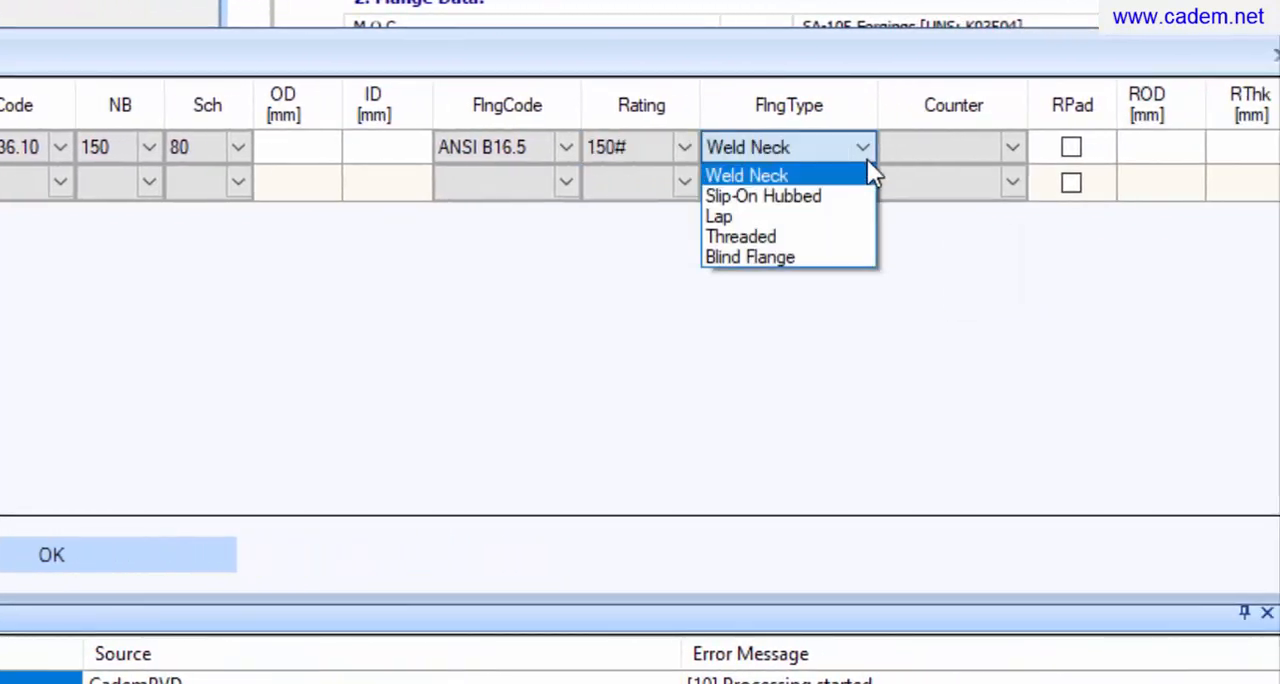
left_click(859, 175)
Set nozzle N 01's counter to Counter Flng and enable its reinforcement pad
left_click(995, 151)
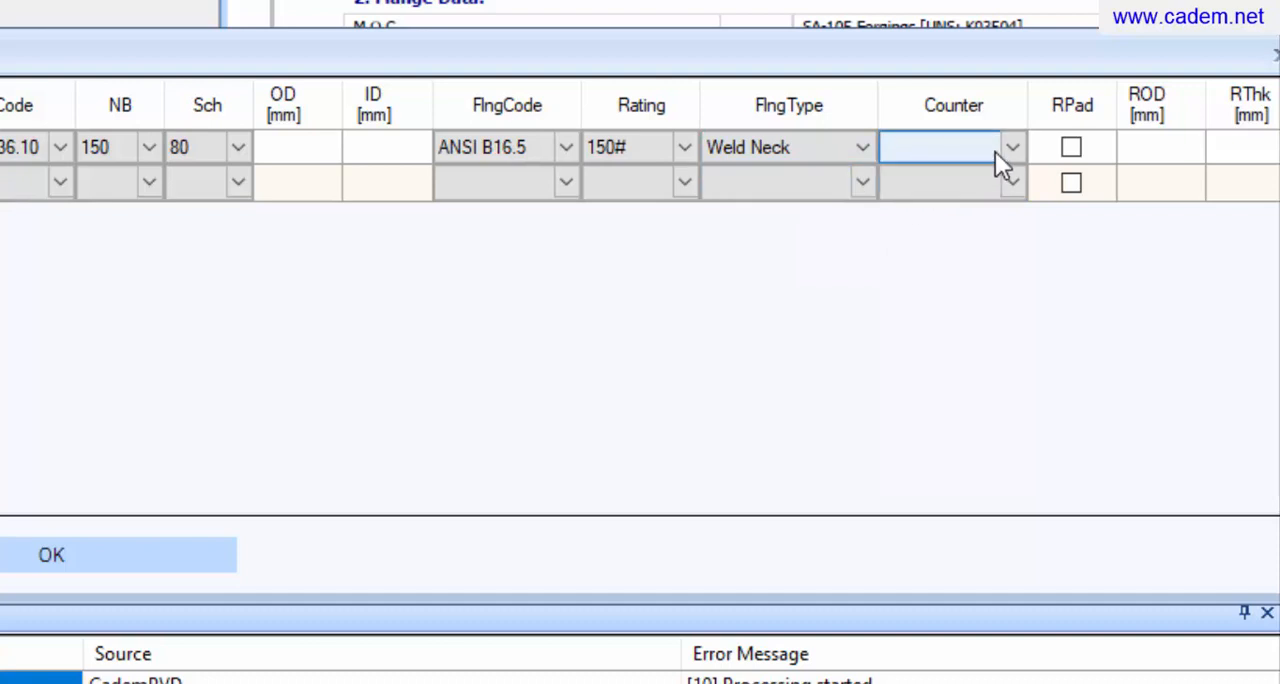
left_click(1005, 147)
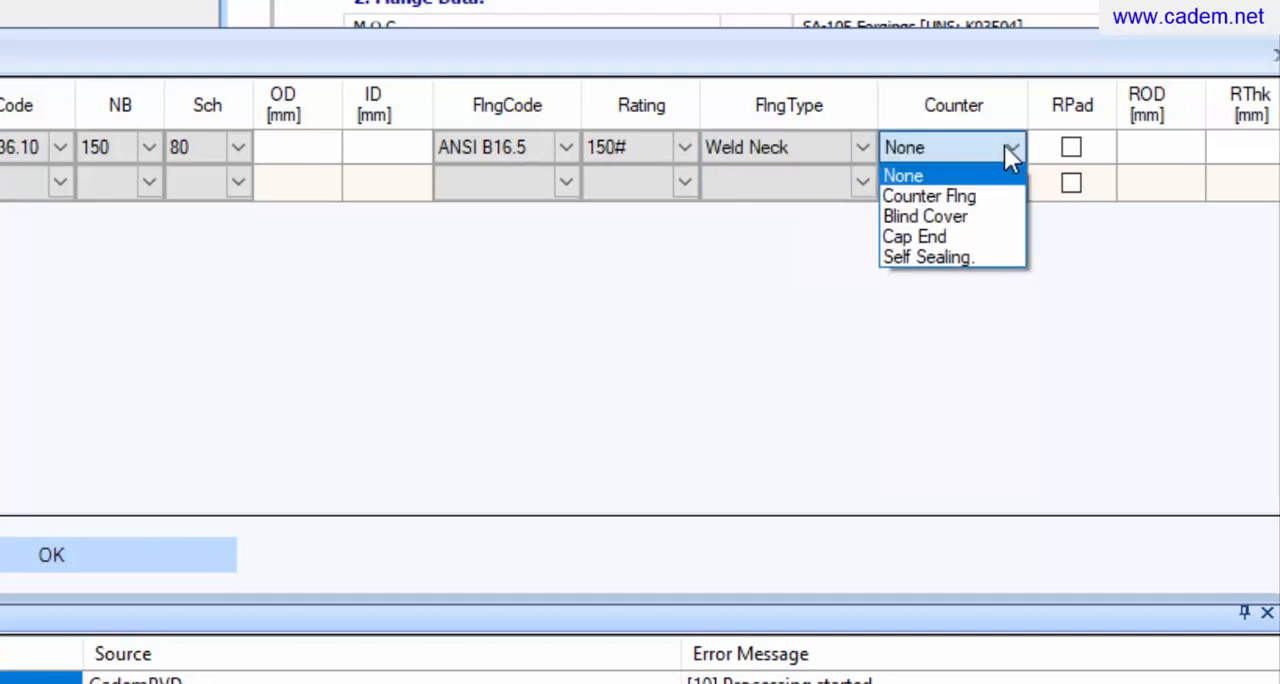
left_click(995, 198)
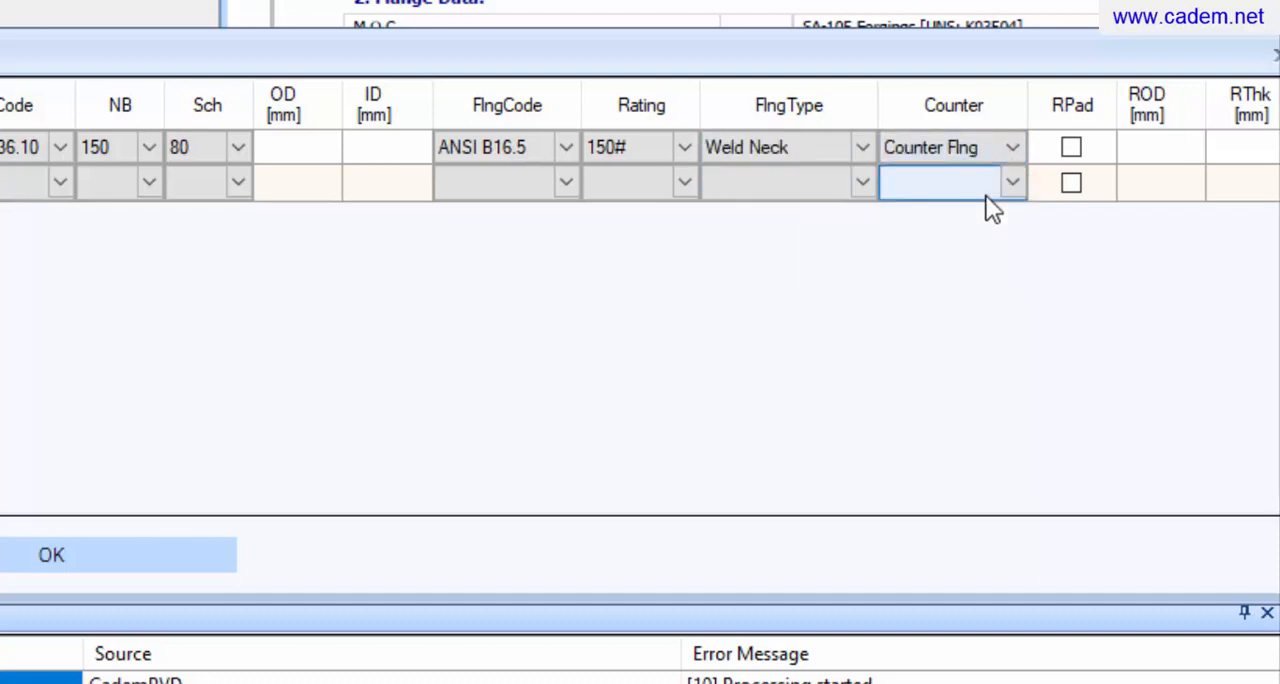
left_click(1073, 150)
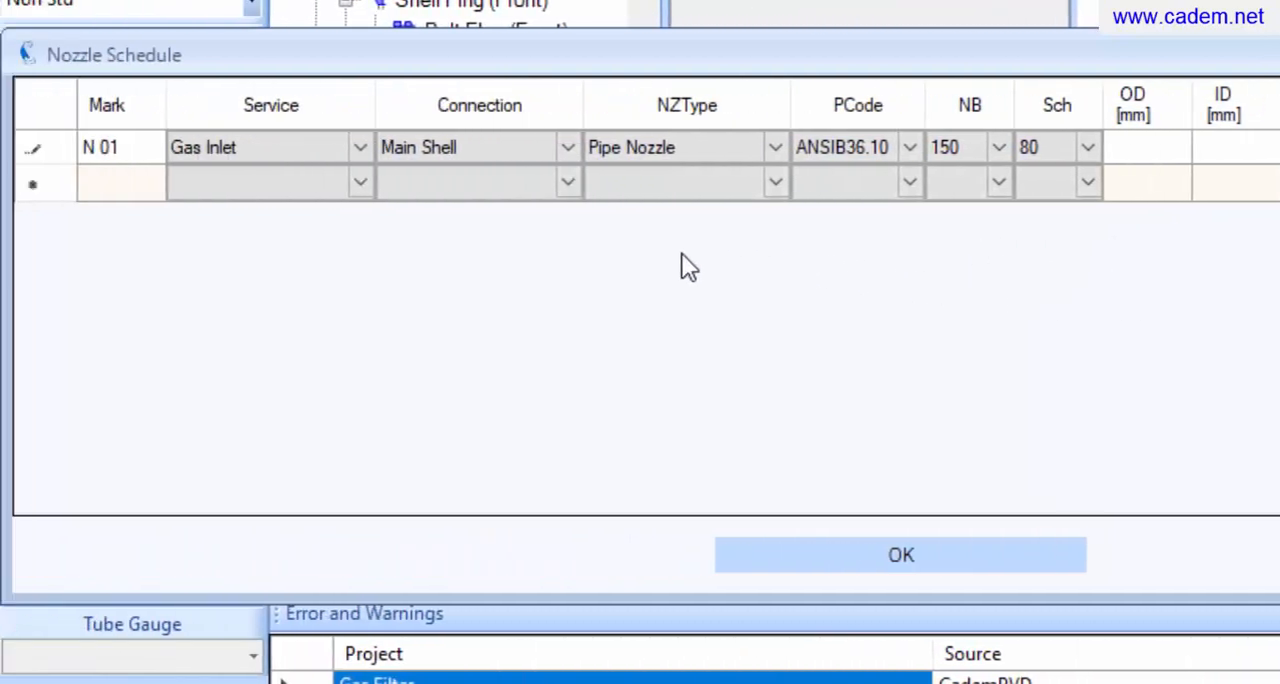
Add nozzle N 02 to the nozzle schedule with the service Gas Outlet
left_click(130, 195)
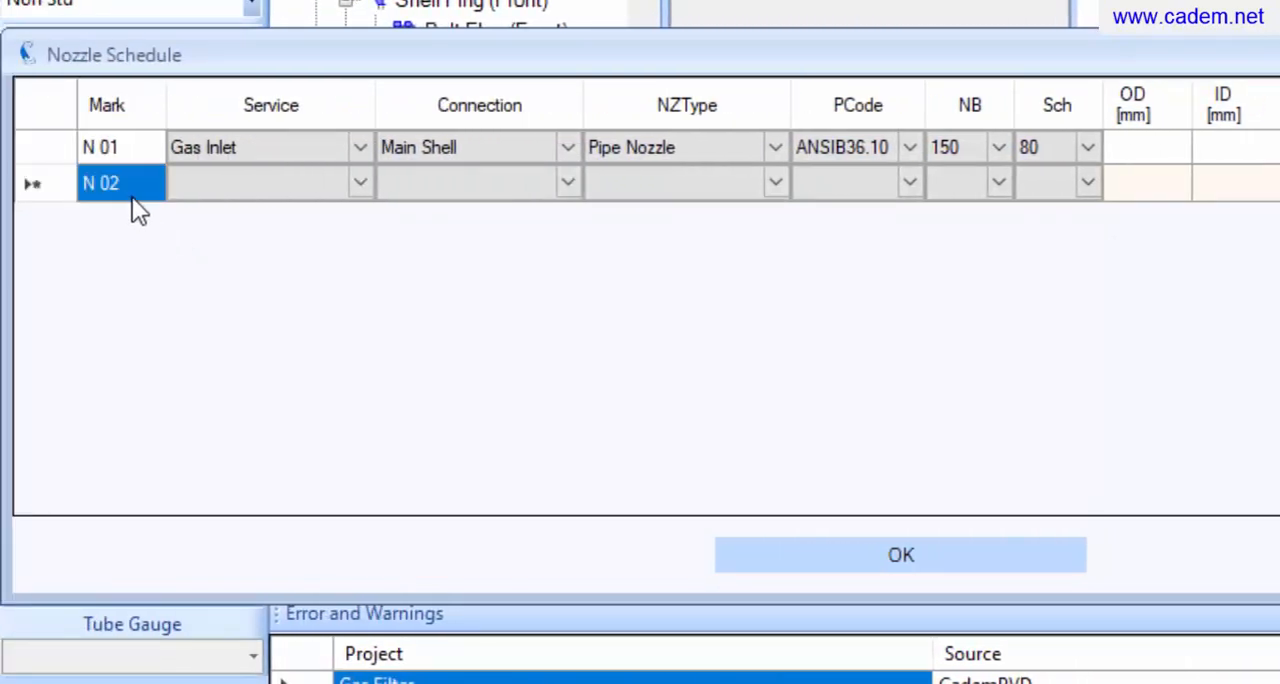
left_click(357, 186)
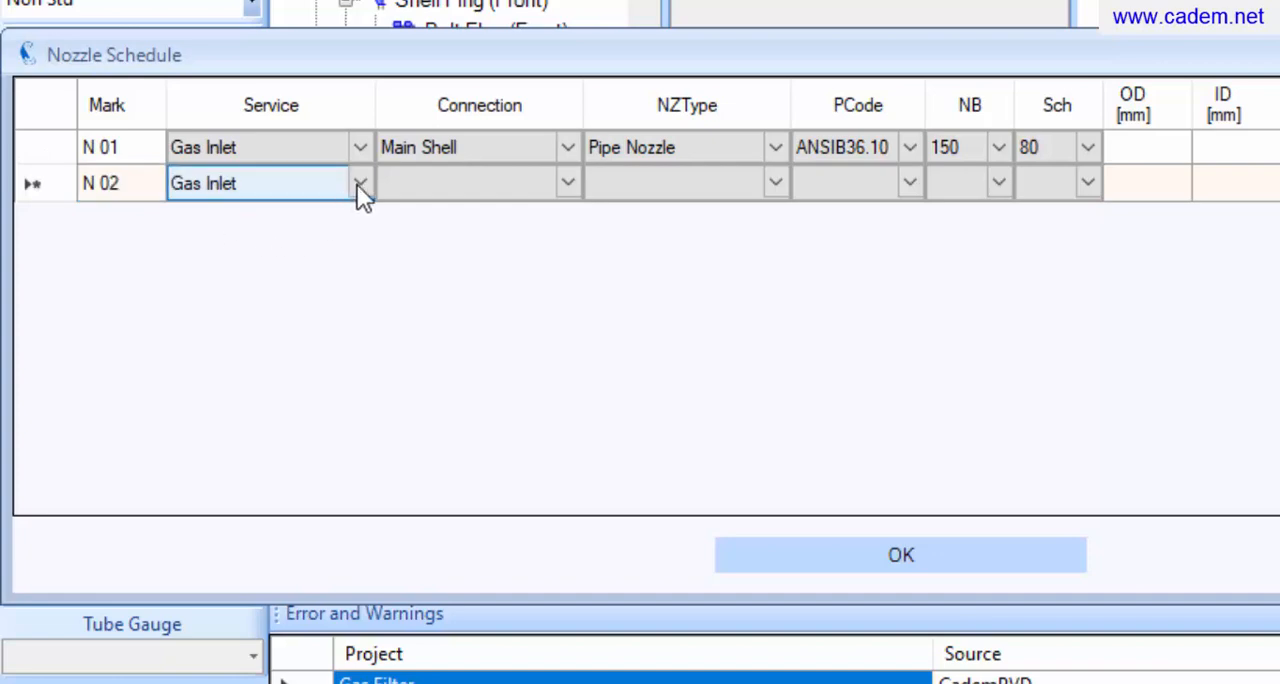
left_click(357, 184)
left_click(311, 226)
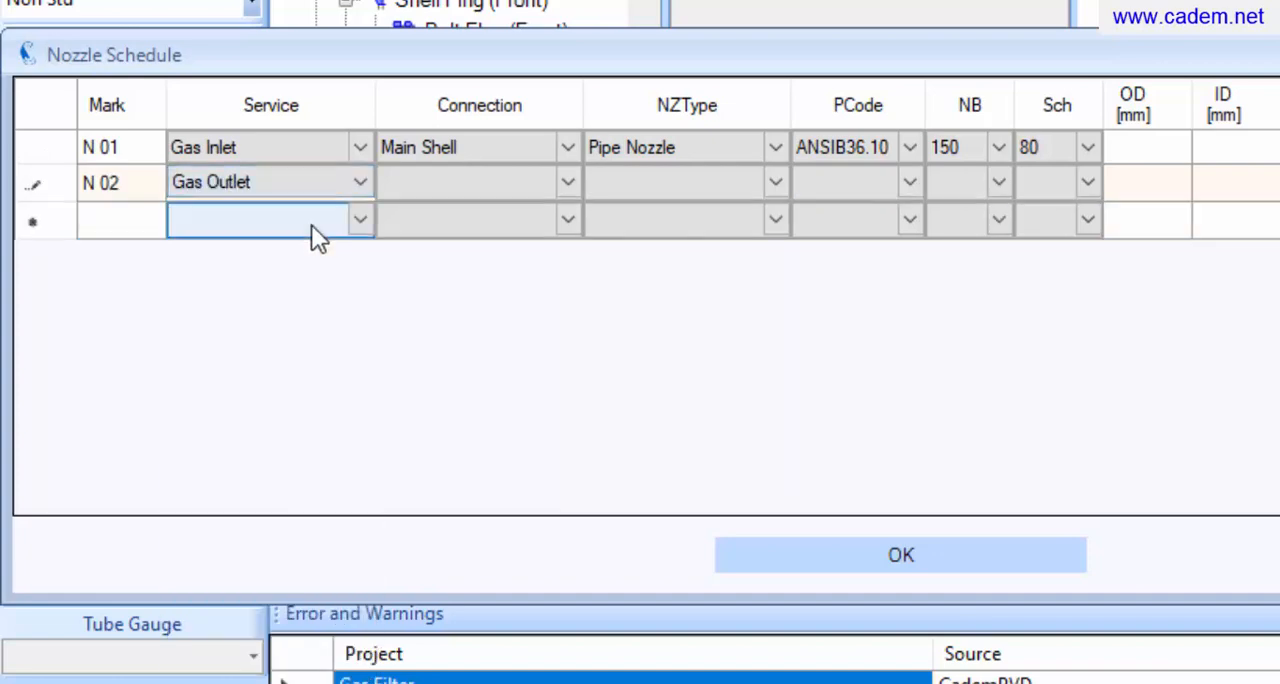
Connect nozzle N 02 to the Main Shell and set its type to Pipe Nozzle
left_click(555, 183)
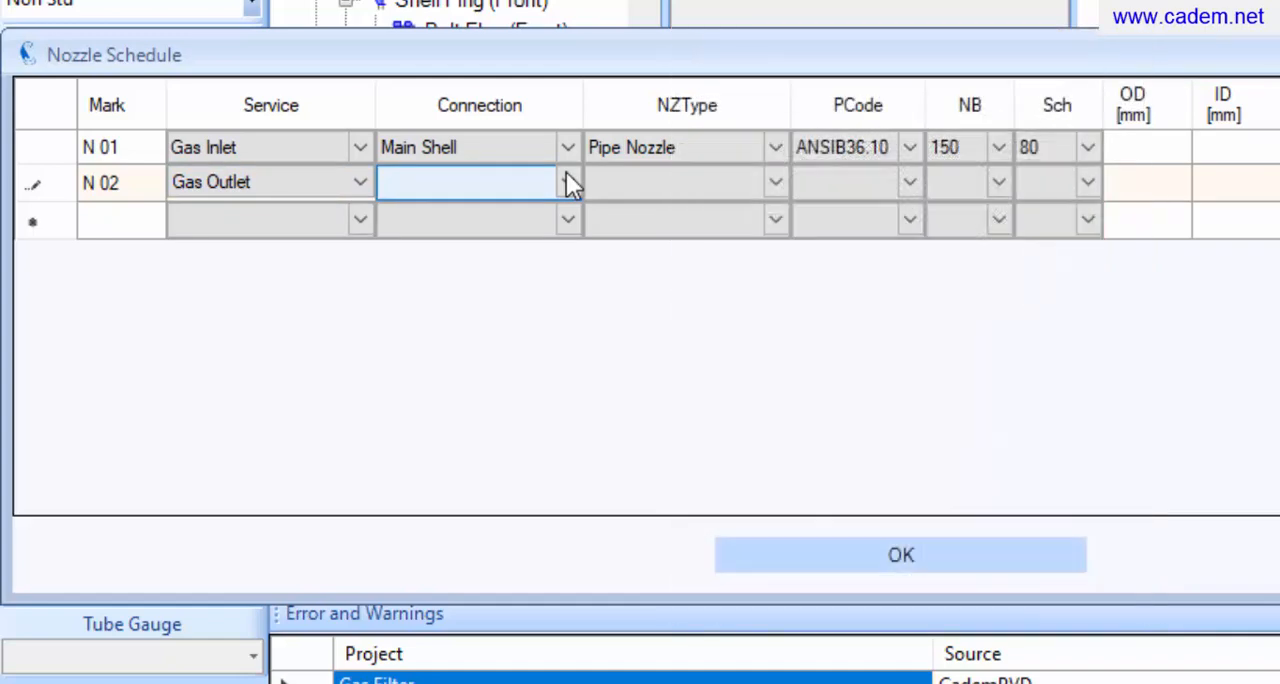
left_click(567, 176)
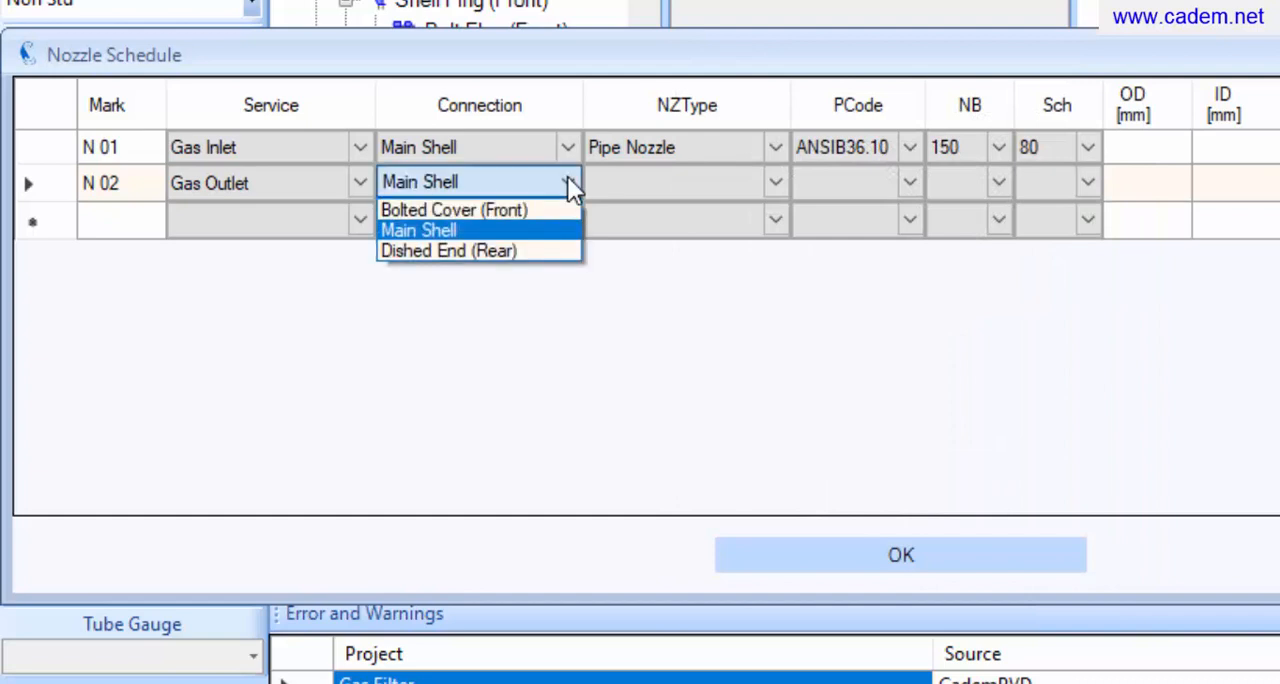
left_click(547, 230)
left_click(776, 190)
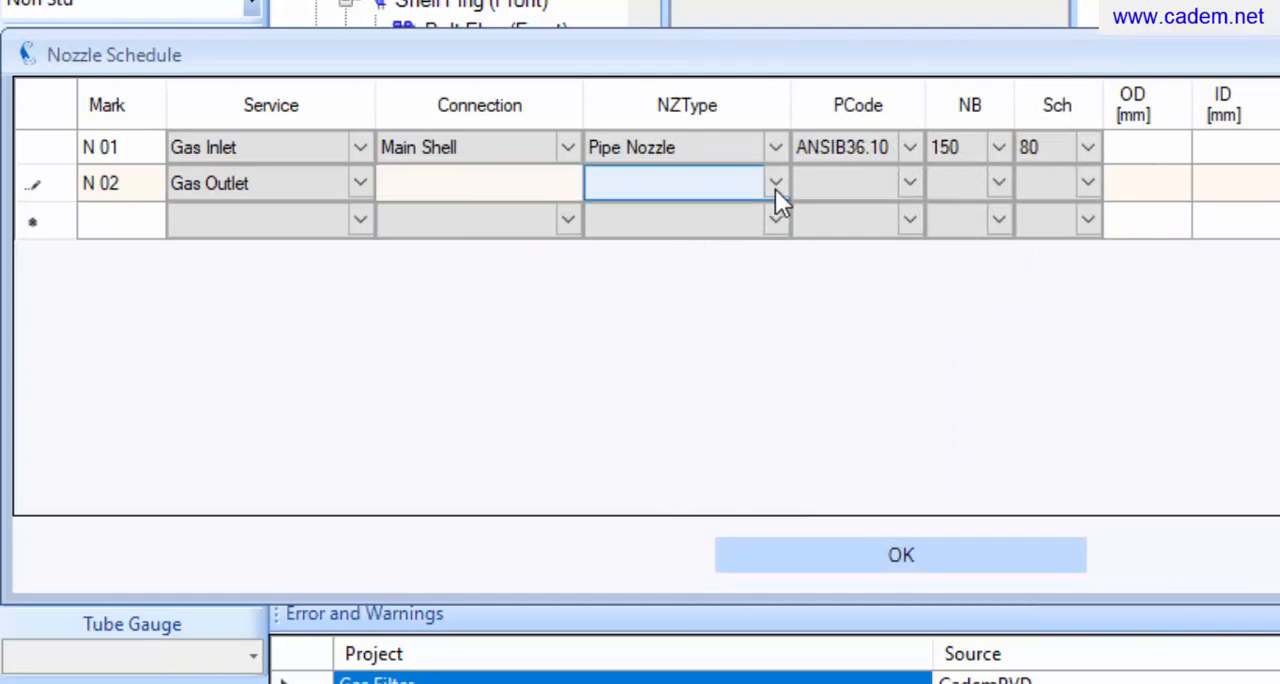
Specify nozzle N 02's pipe as ANSIB36.10 with nominal bore 150 and schedule 80
left_click(910, 186)
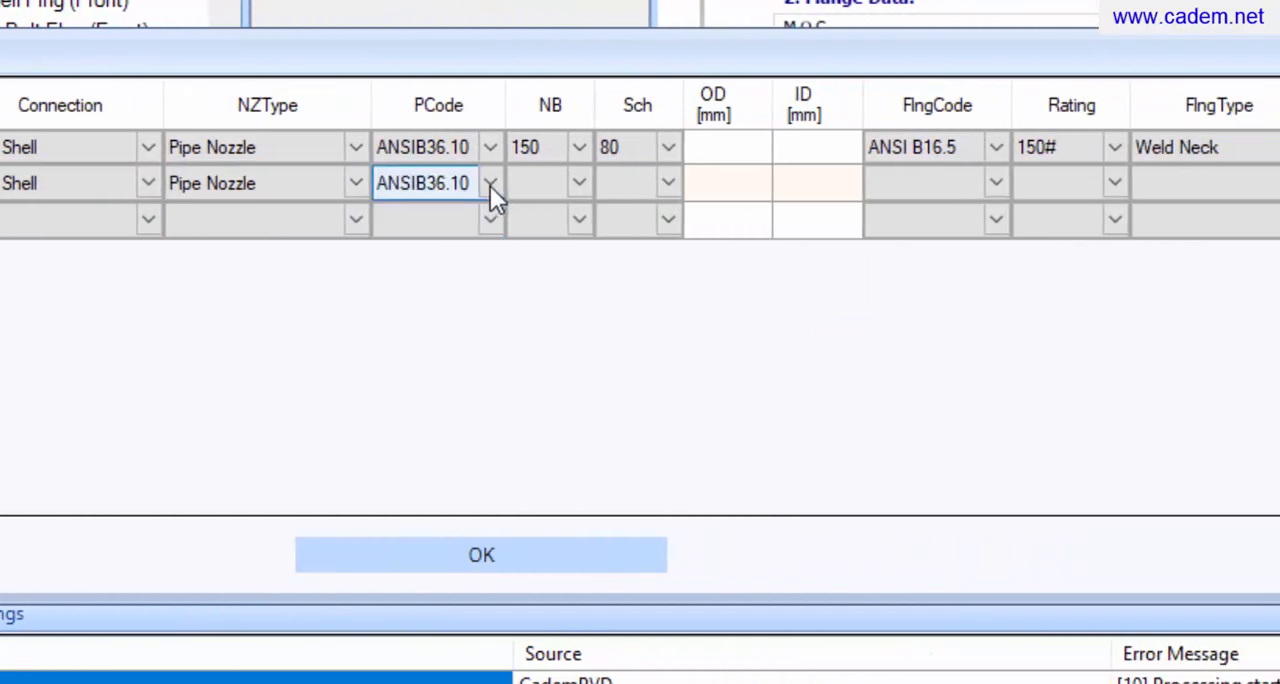
left_click(559, 194)
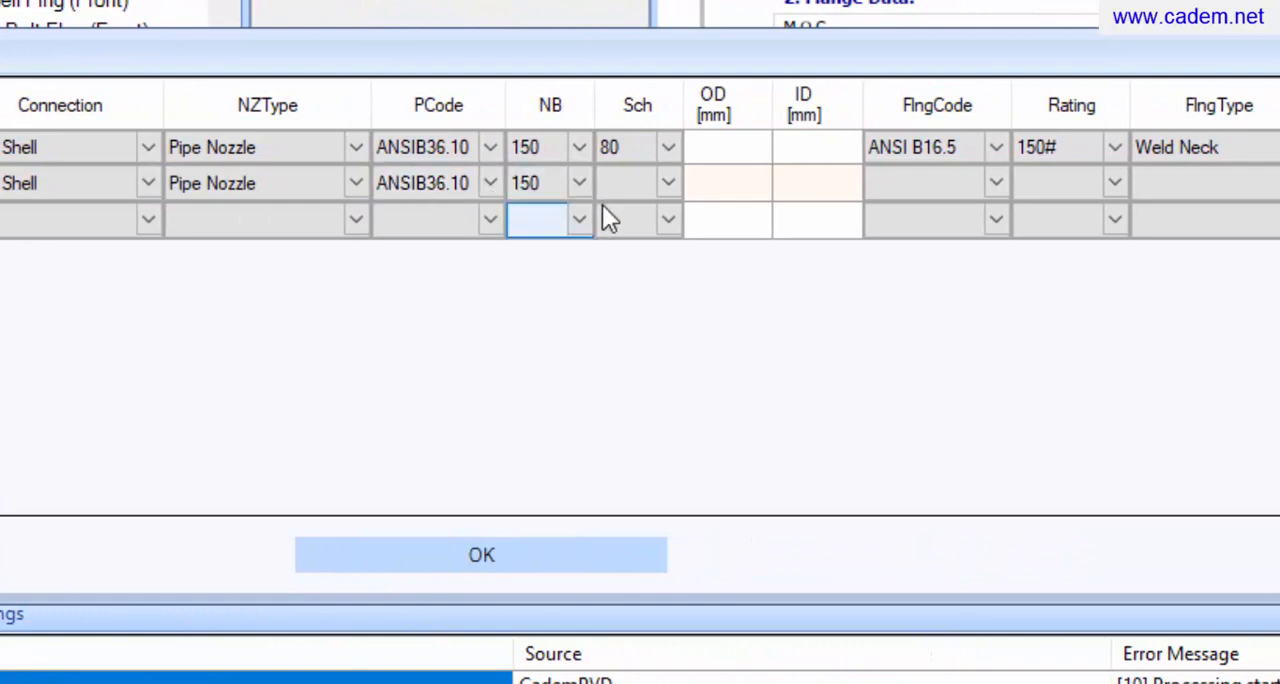
left_click(669, 186)
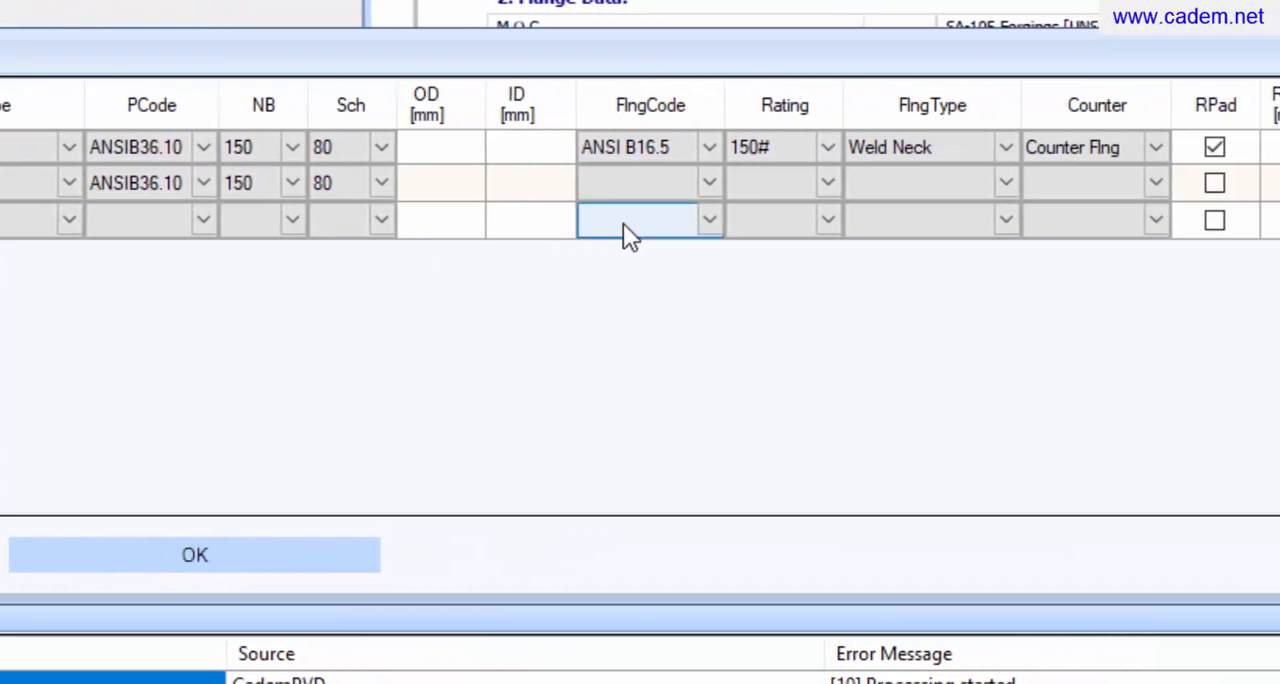
Specify nozzle N 02's flange as ANSI B16.5, rating 150#, type Weld Neck
left_click(921, 183)
left_click(681, 184)
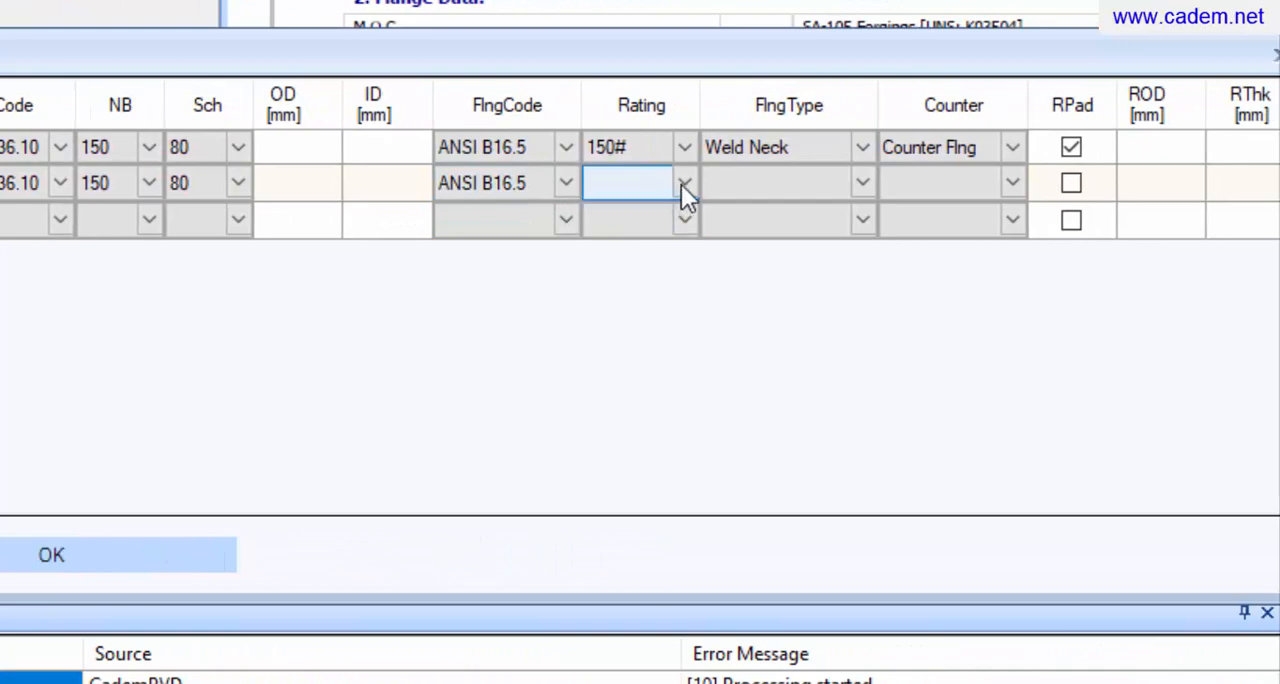
left_click(865, 186)
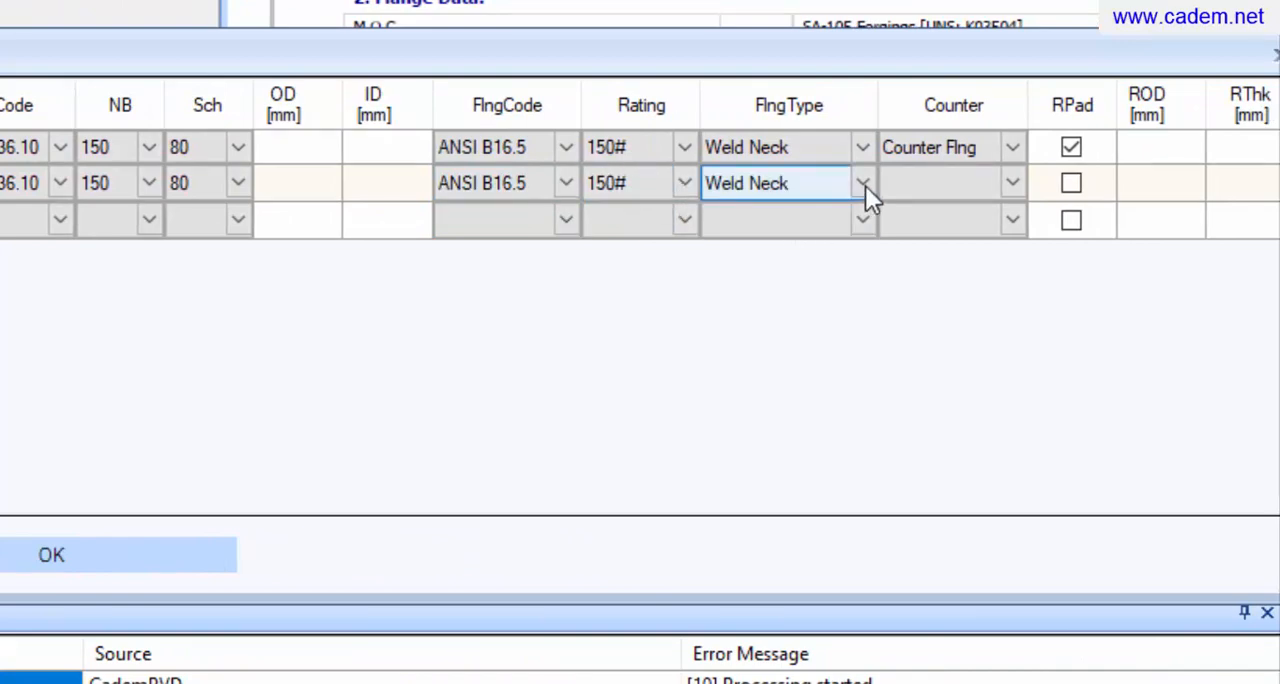
Set nozzle N 02's counter to Counter Flng and enable its reinforcement pad
left_click(936, 189)
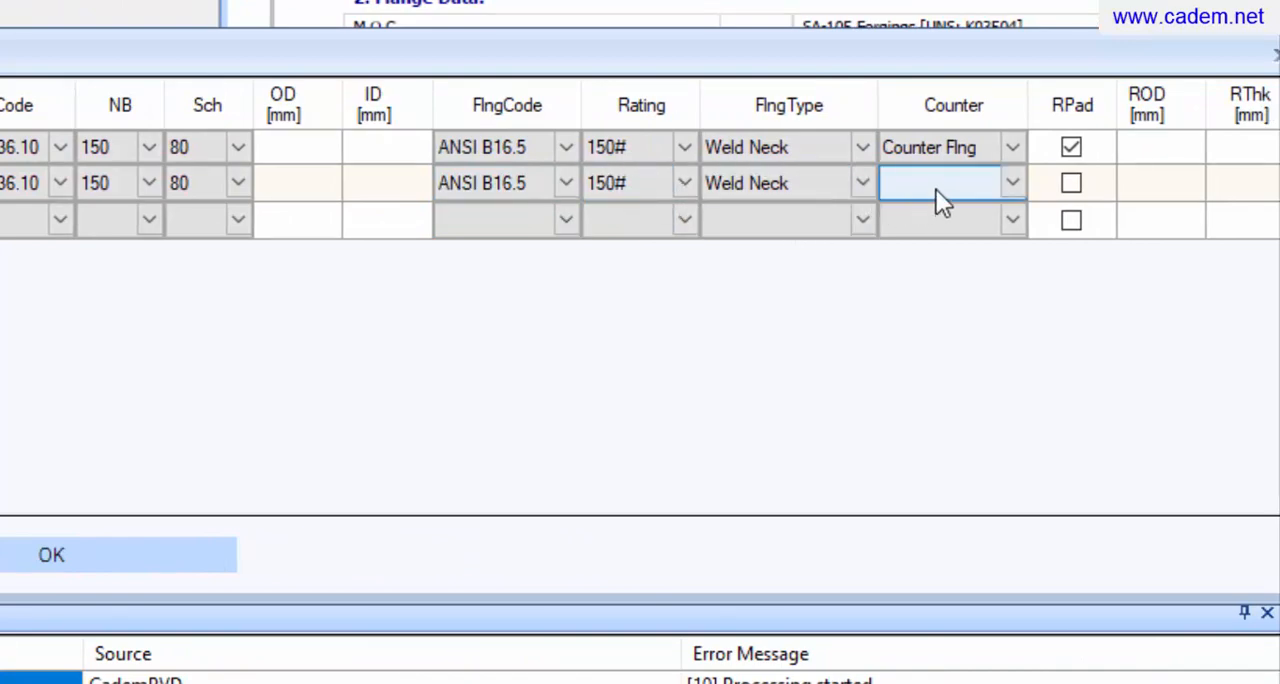
left_click(1007, 180)
left_click(987, 230)
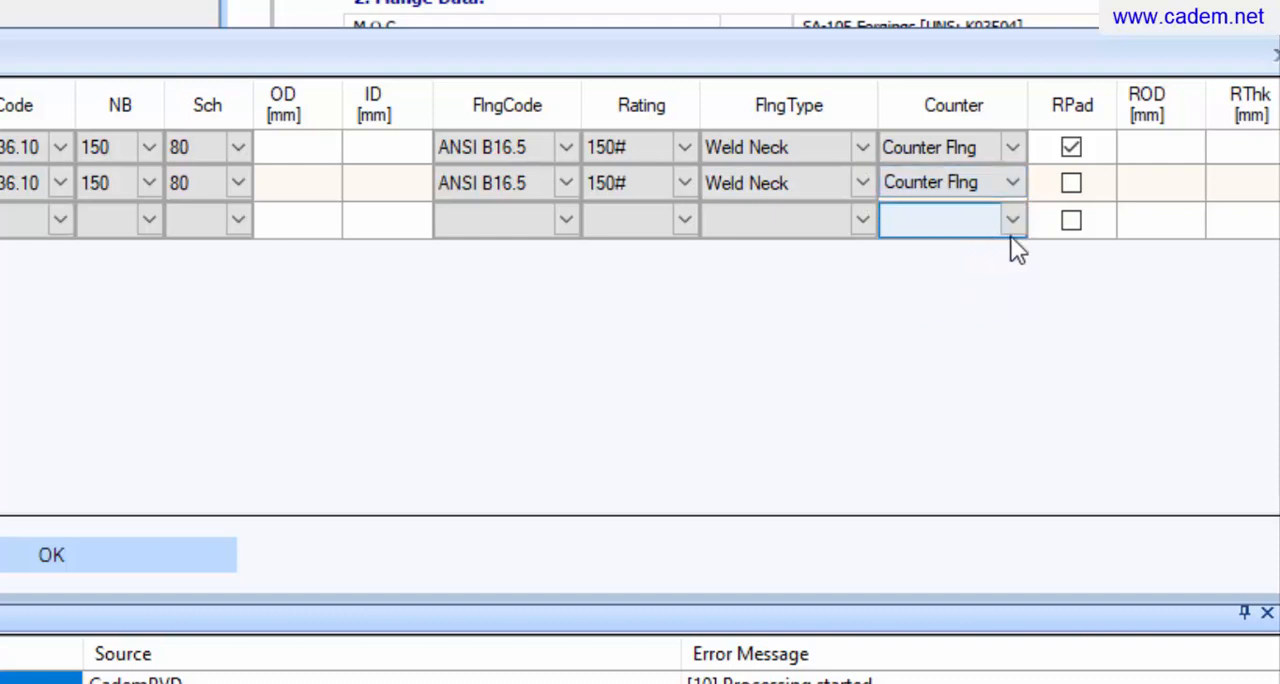
left_click(1071, 183)
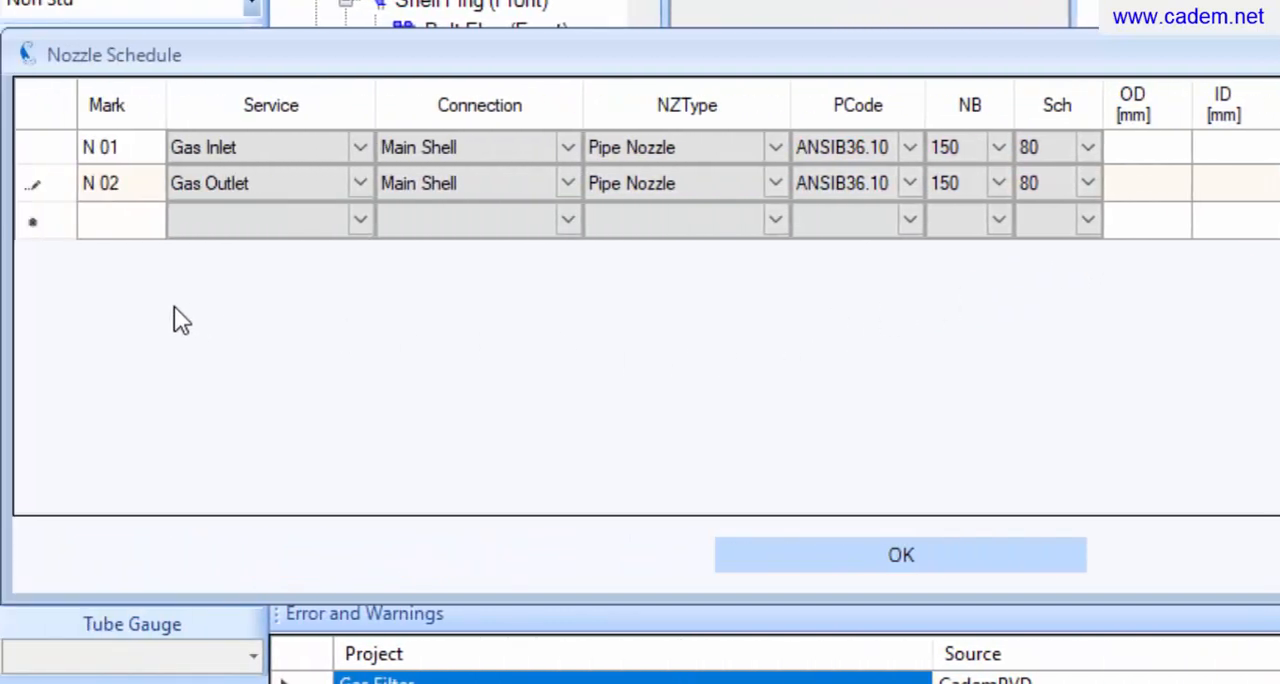
Add nozzle N 03 to the nozzle schedule with the service Drain
left_click(118, 234)
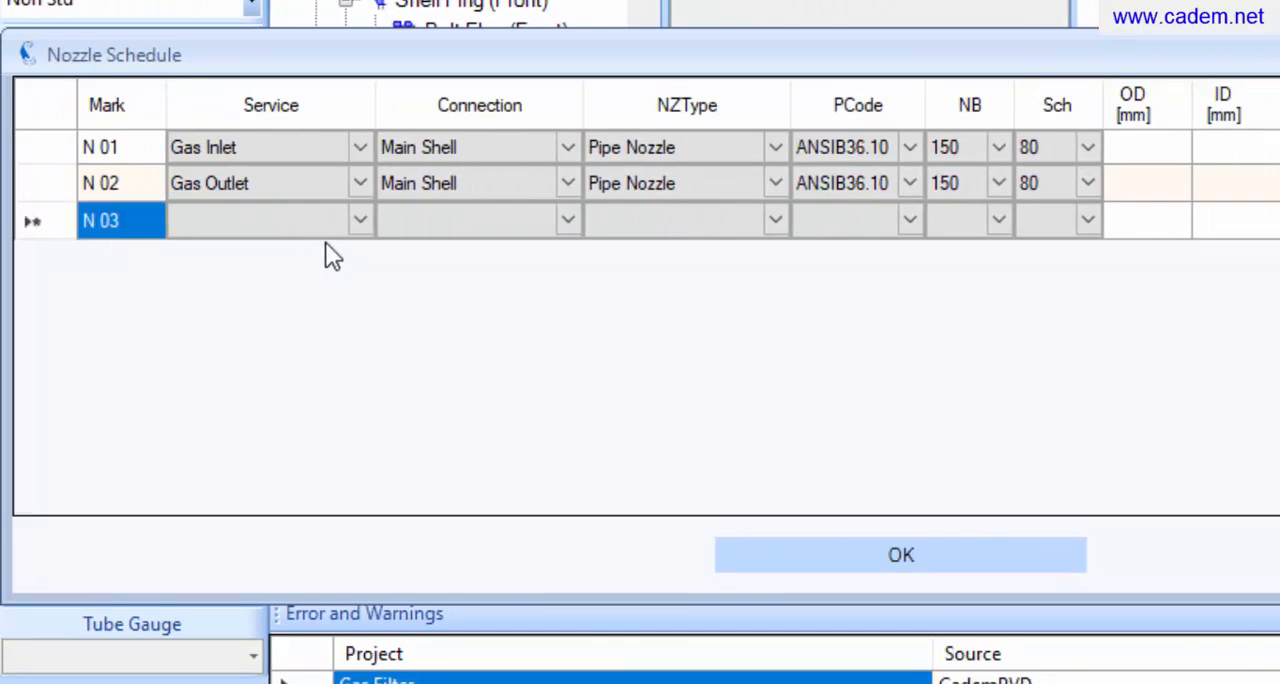
left_click(349, 223)
left_click(349, 223)
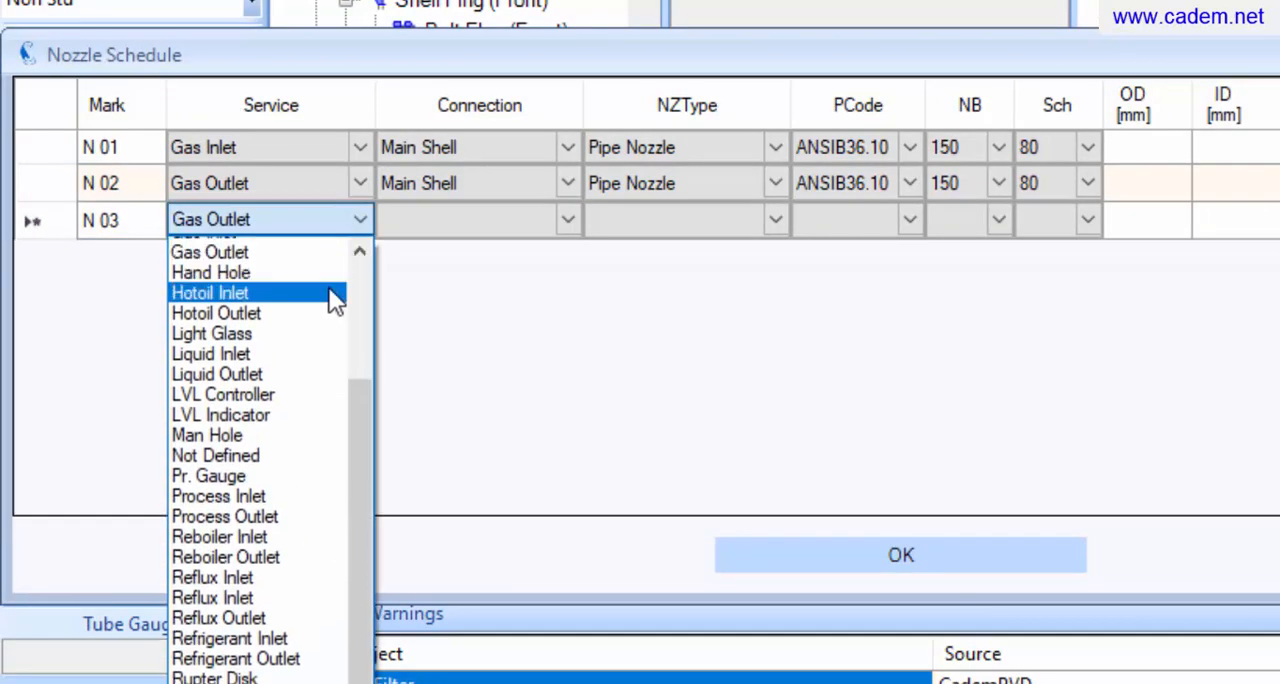
scroll(333, 300, "up", 1)
scroll(335, 300, "up", 5)
left_click(251, 490)
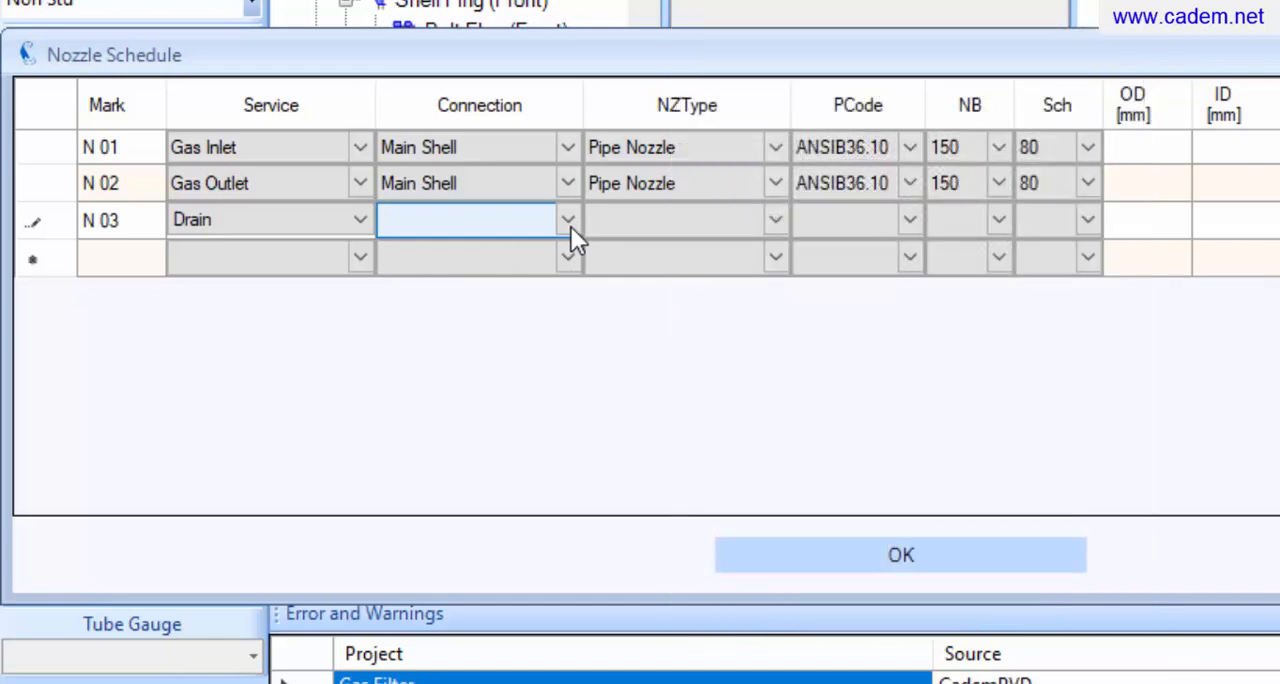
Connect nozzle N 03 to the Dished End (Rear) and set its type to Pipe Nozzle
left_click(571, 227)
left_click(571, 227)
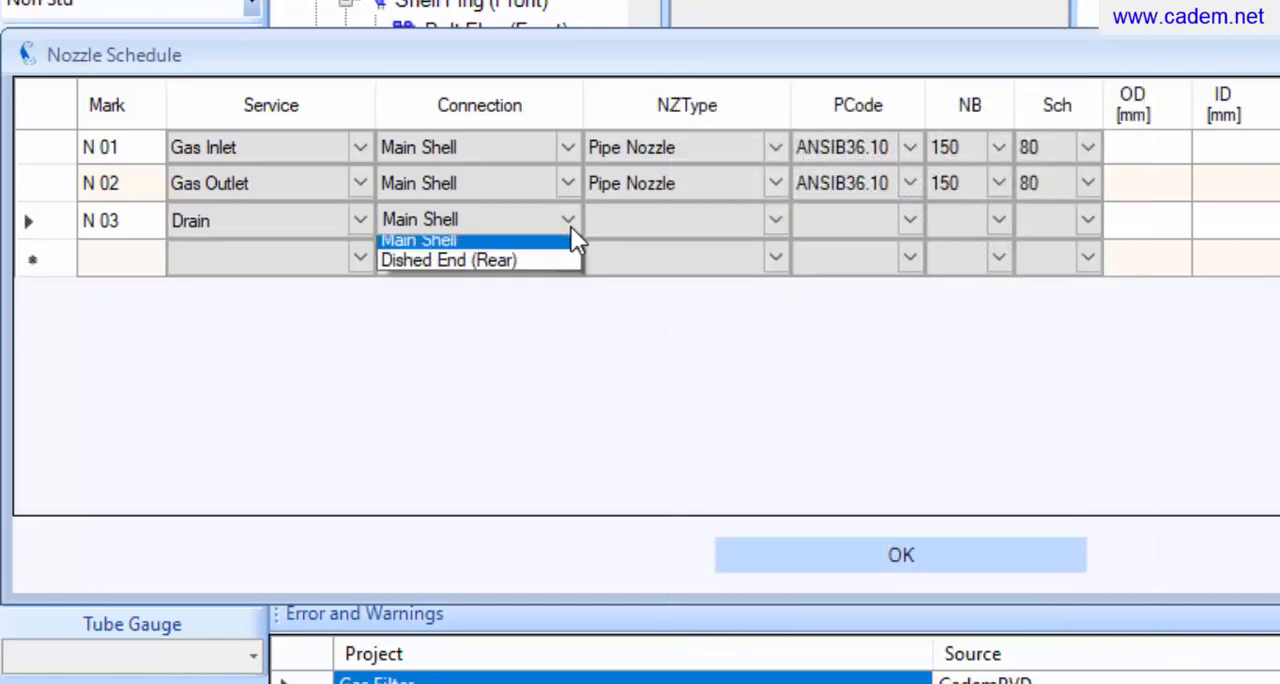
left_click(532, 288)
left_click(724, 228)
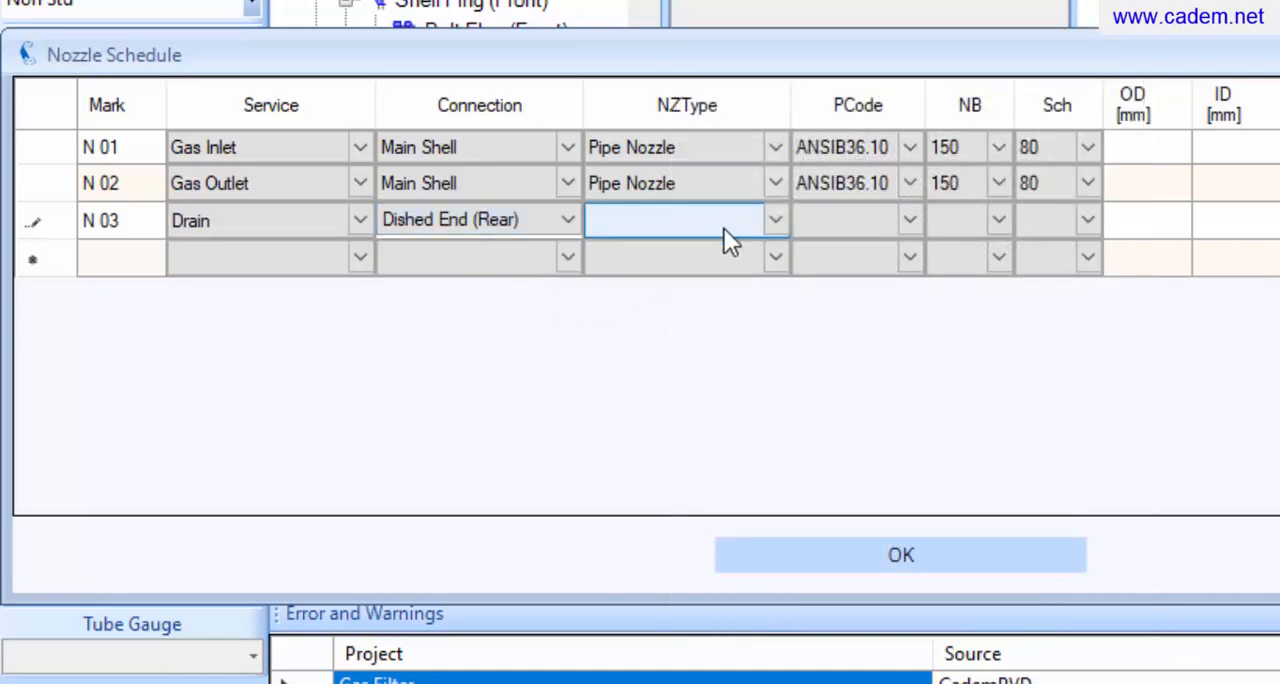
left_click(772, 219)
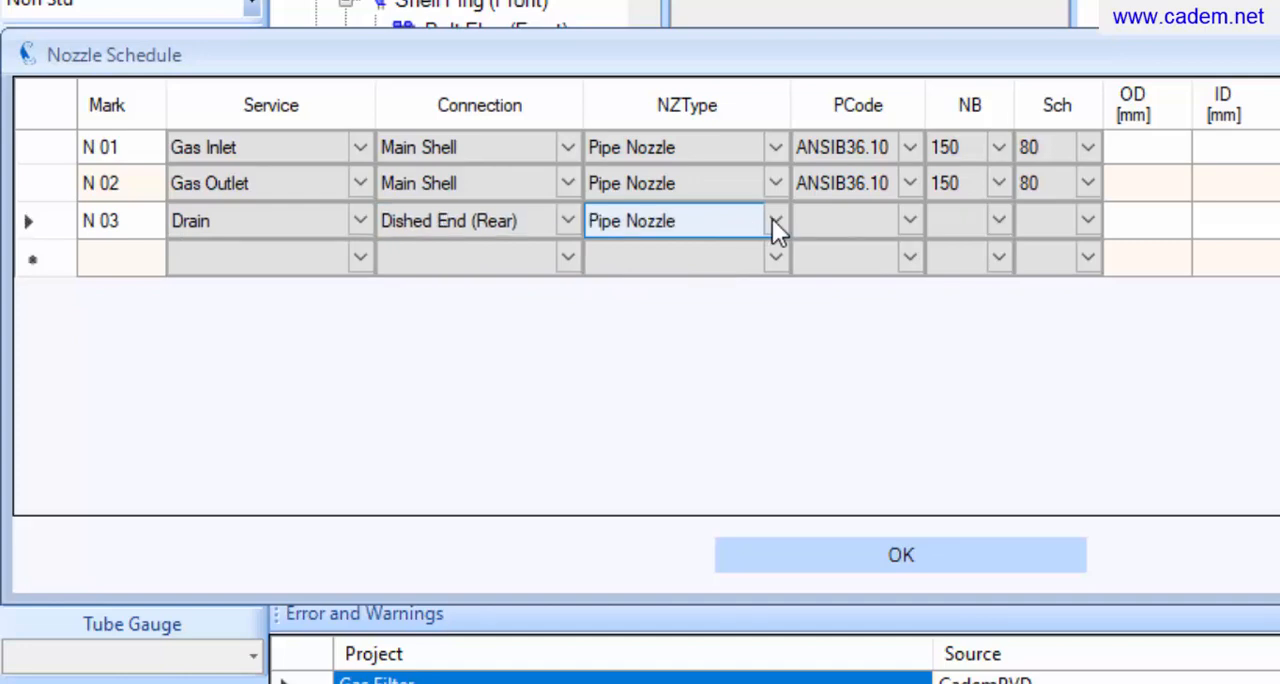
Specify nozzle N 03's pipe as ANSIB36.10 with nominal bore 50 and schedule 80
left_click(912, 228)
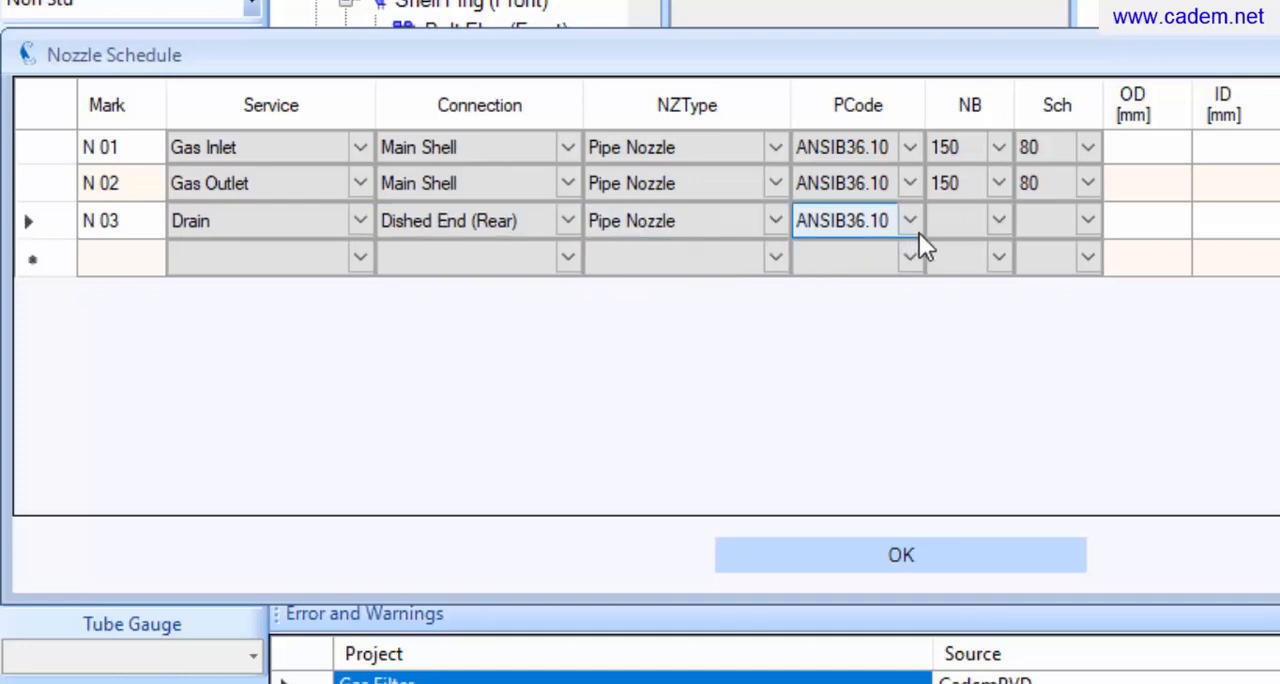
left_click(975, 232)
type("150")
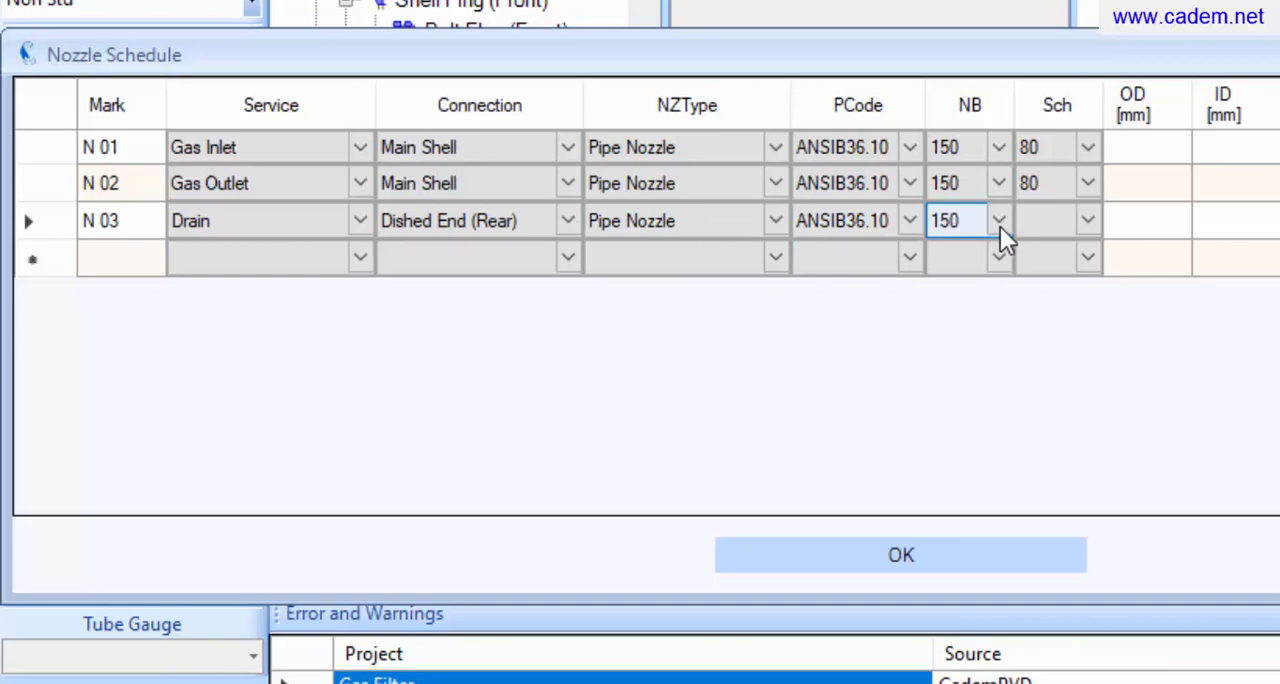
left_click(1000, 226)
scroll(964, 317, "up", 2)
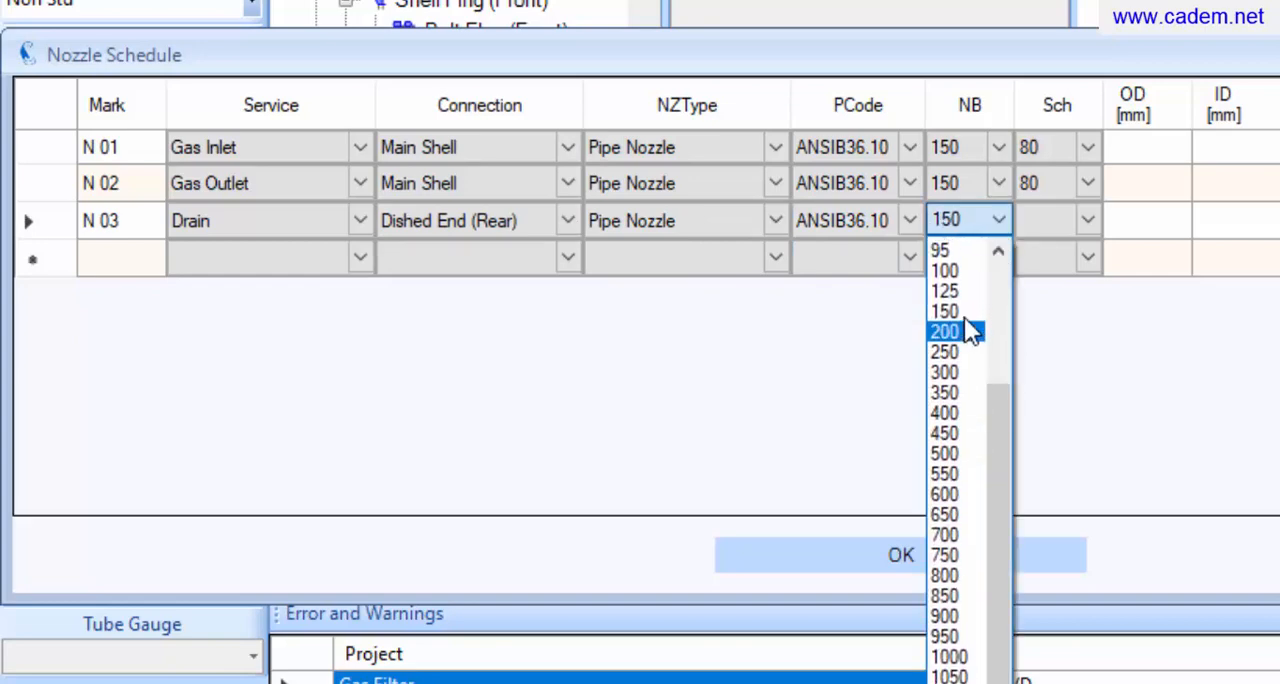
scroll(962, 317, "up", 1)
left_click(948, 289)
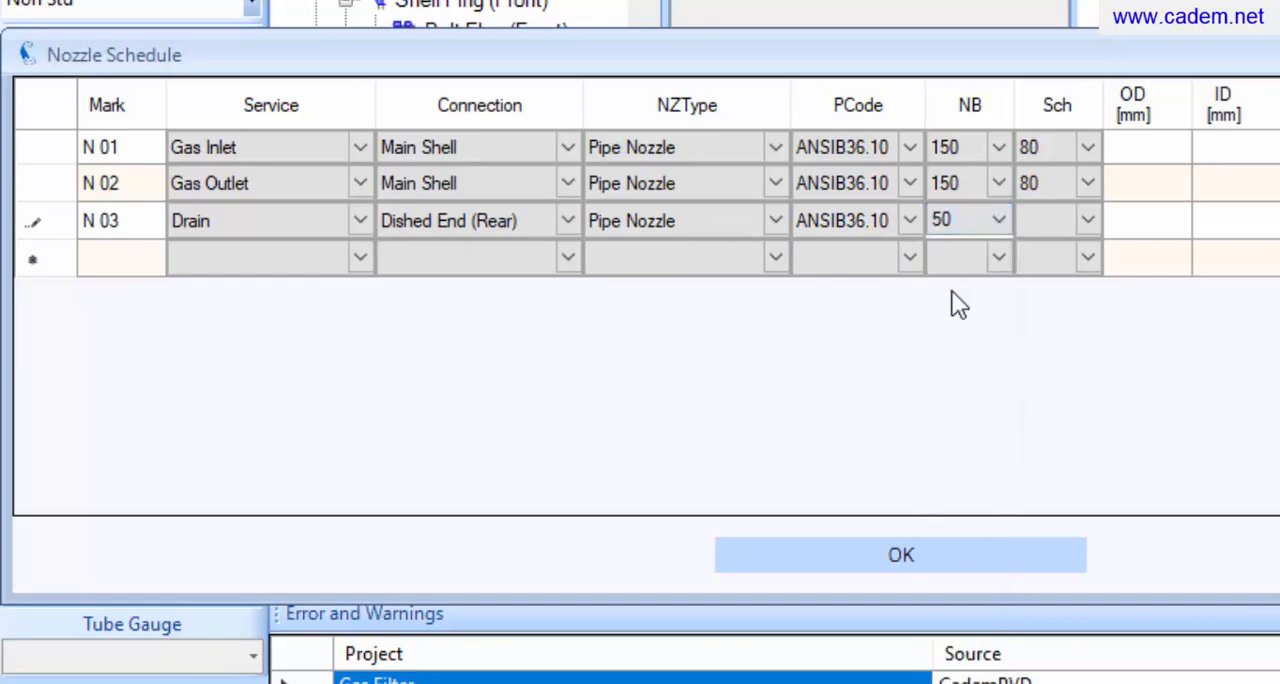
left_click(1098, 229)
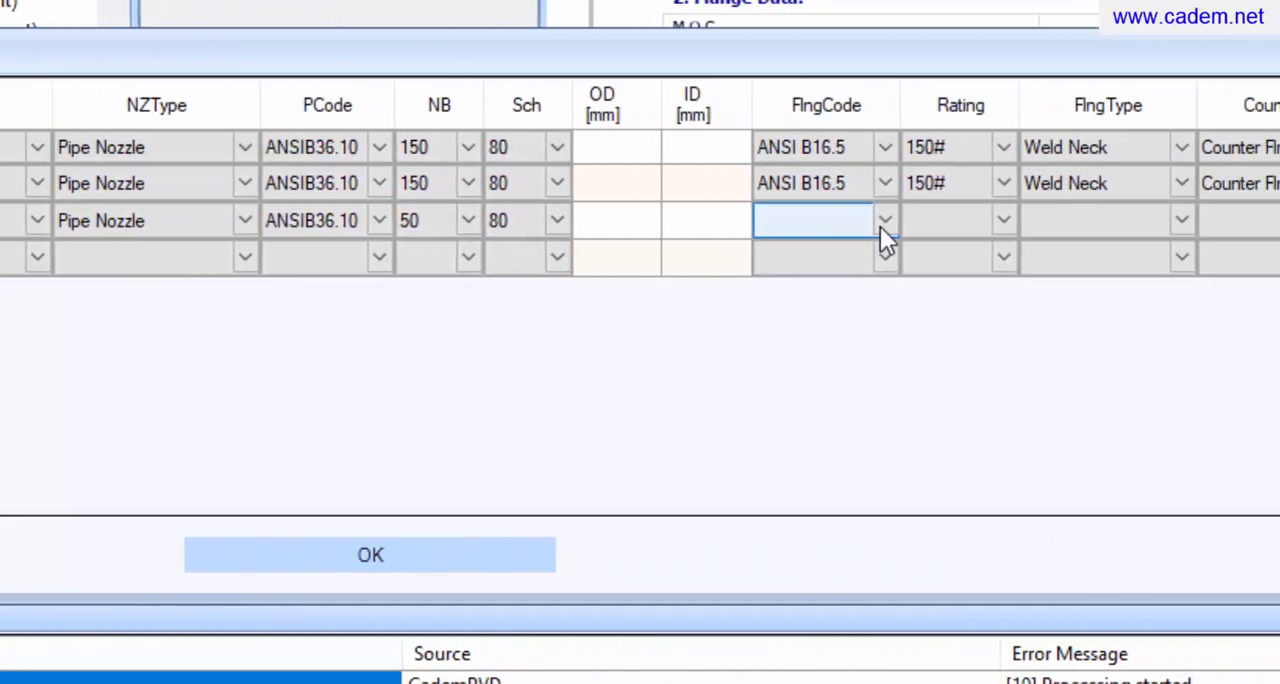
Specify nozzle N 03's flange as ANSI B16.5, rating 150#, type Weld Neck
left_click(880, 226)
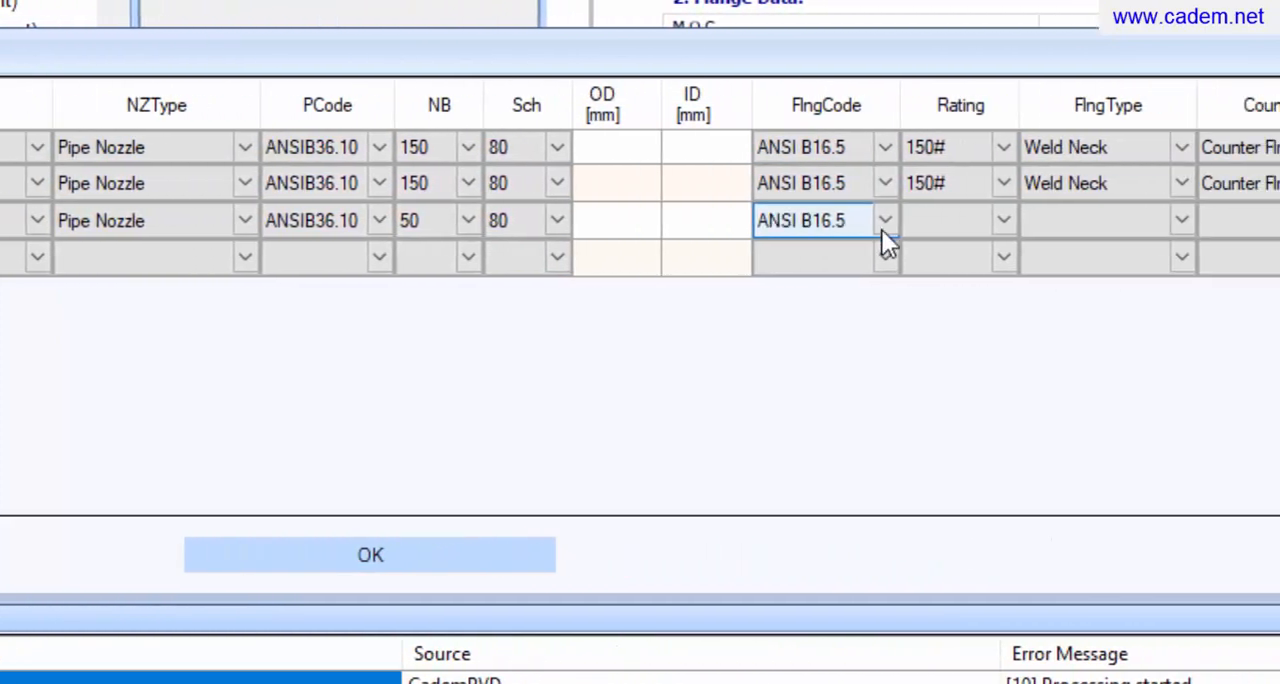
left_click(999, 231)
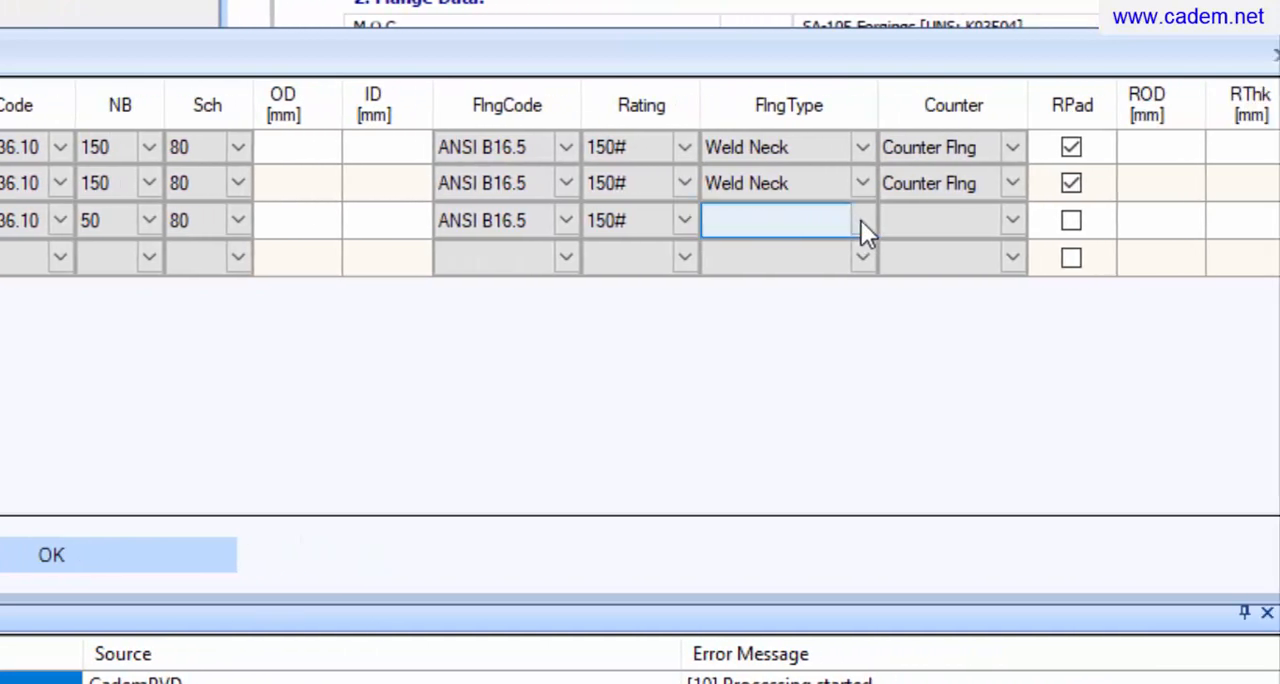
left_click(861, 220)
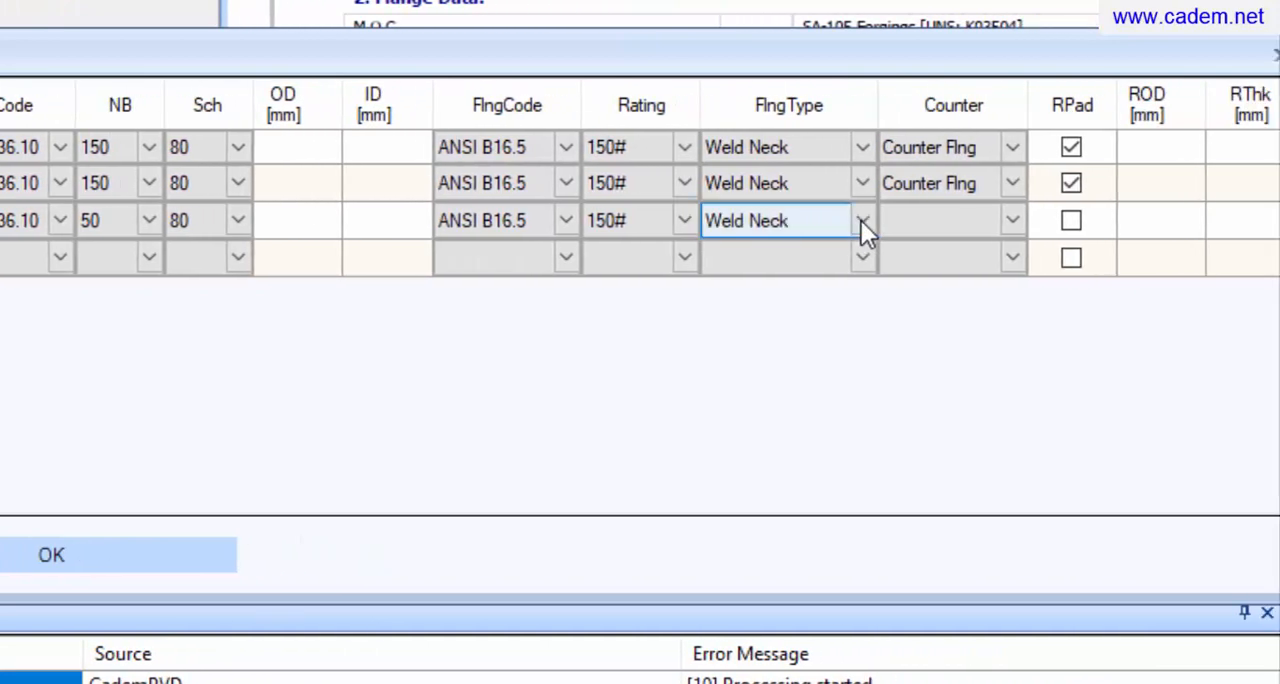
Set nozzle N 03's counter to Blind Cover and apply the nozzle schedule to the model
left_click(1018, 226)
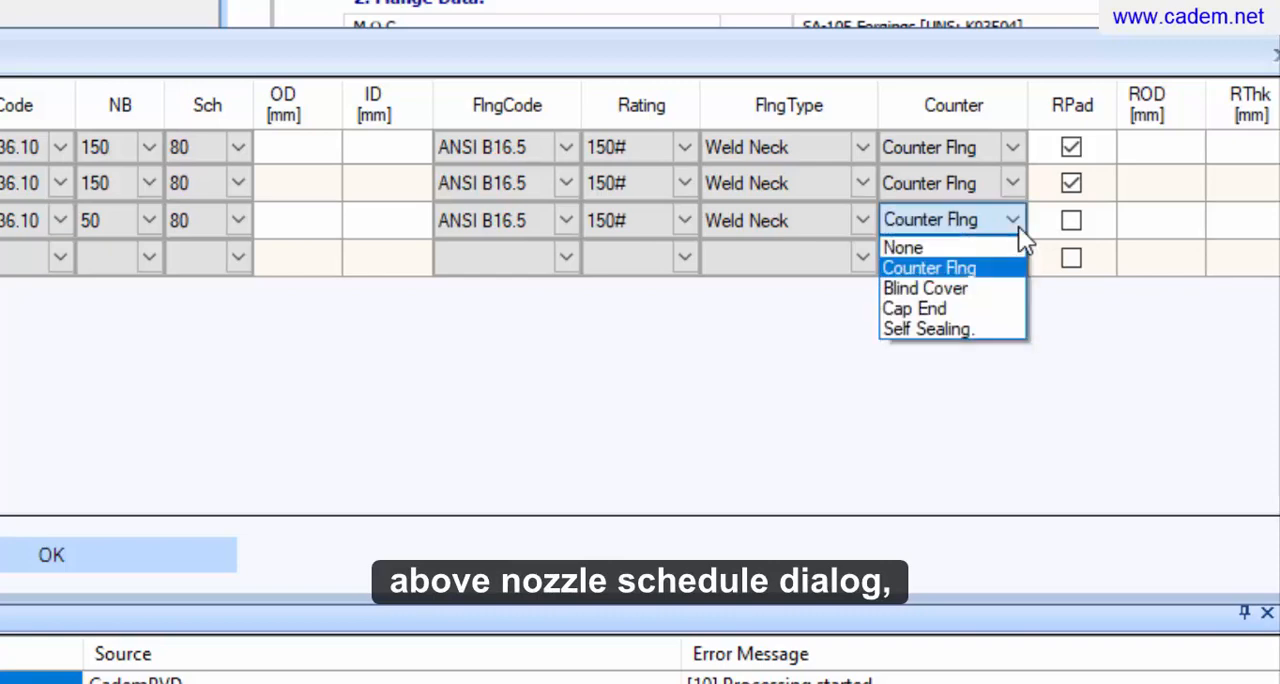
left_click(994, 289)
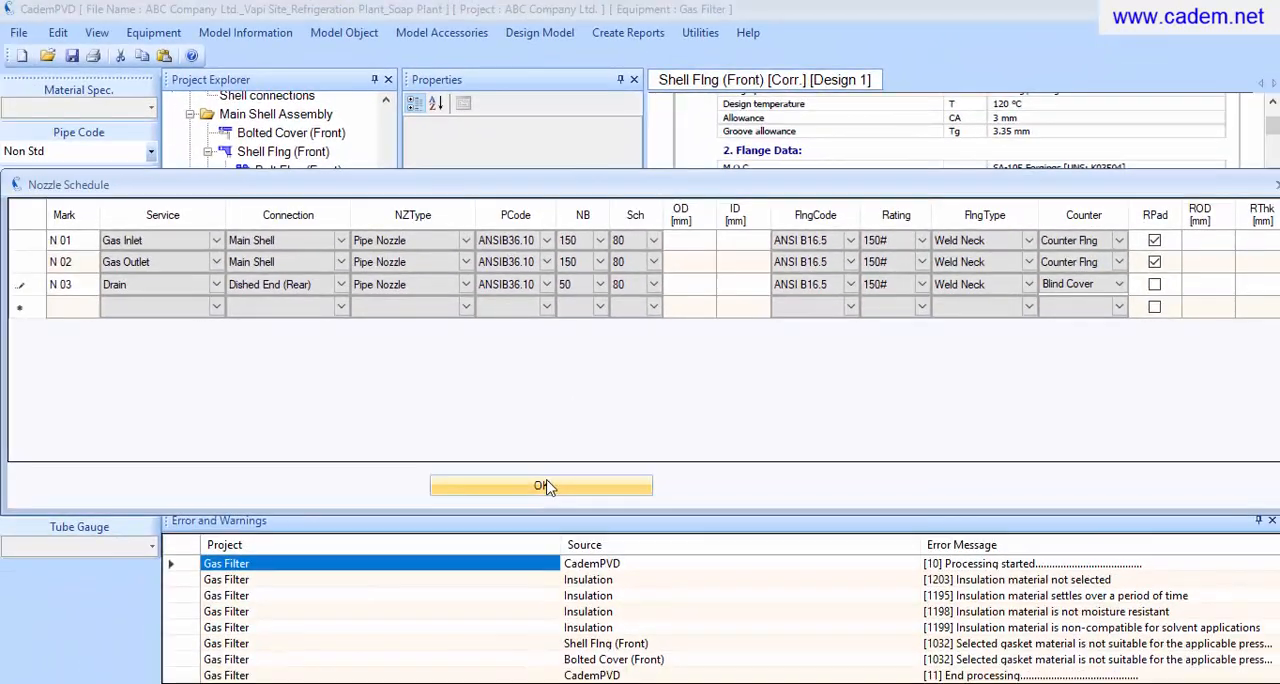
left_click(545, 486)
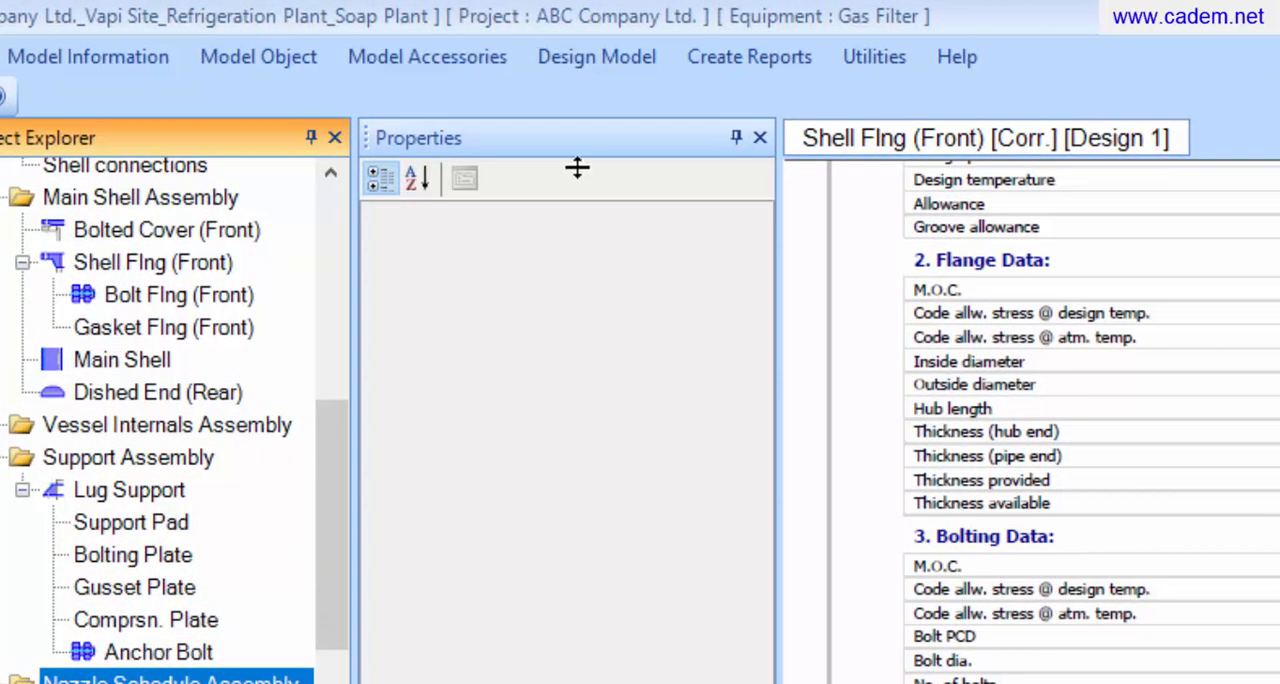
Run the design calculation for the Gas Filter equipment and review the resulting errors and warnings
left_click(586, 60)
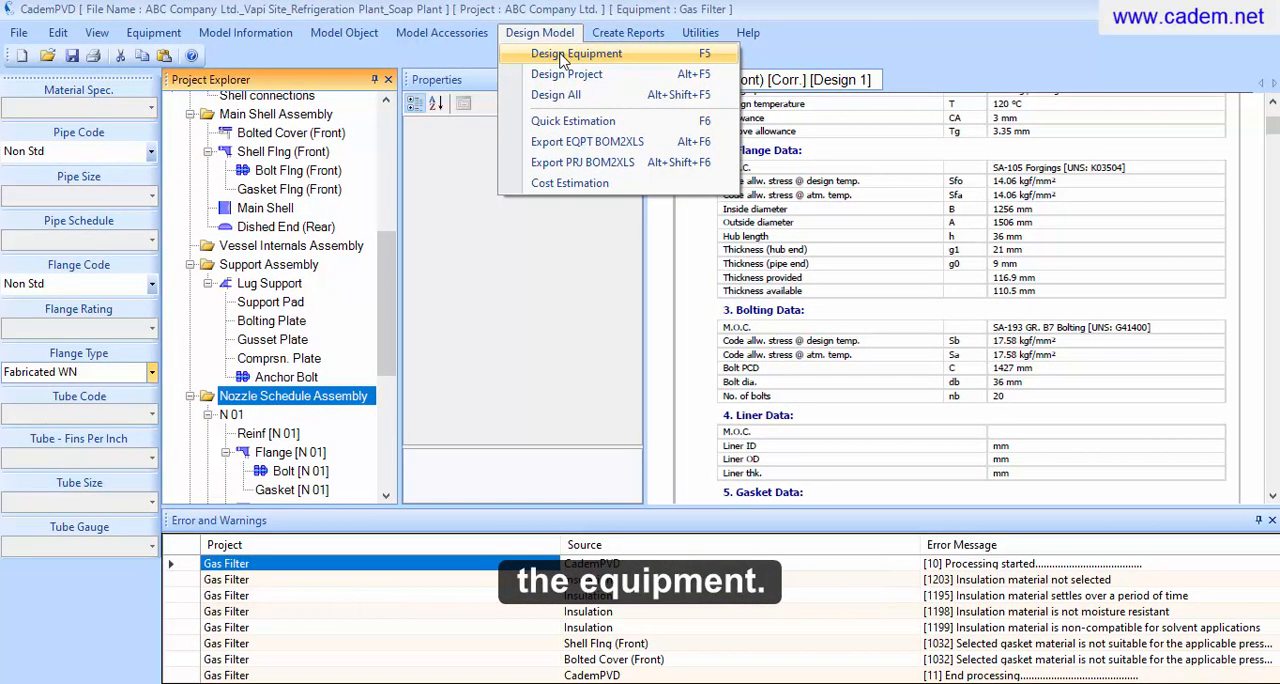
left_click(561, 57)
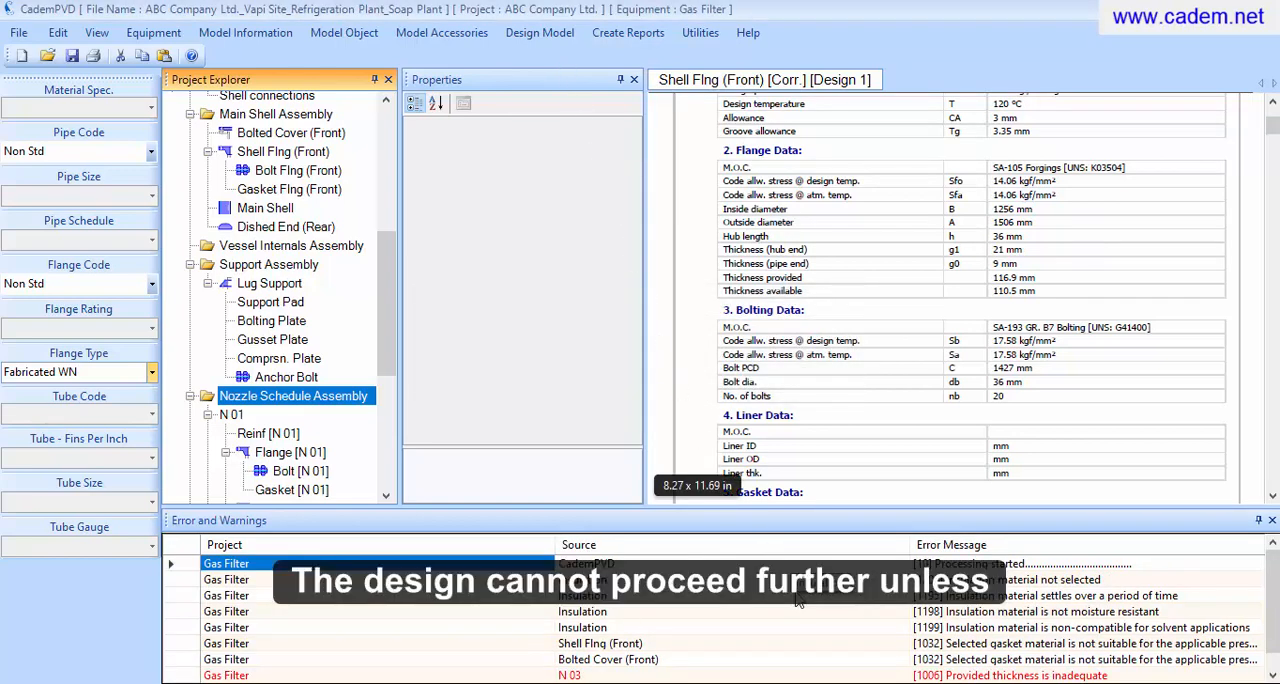
scroll(797, 600, "down", 1)
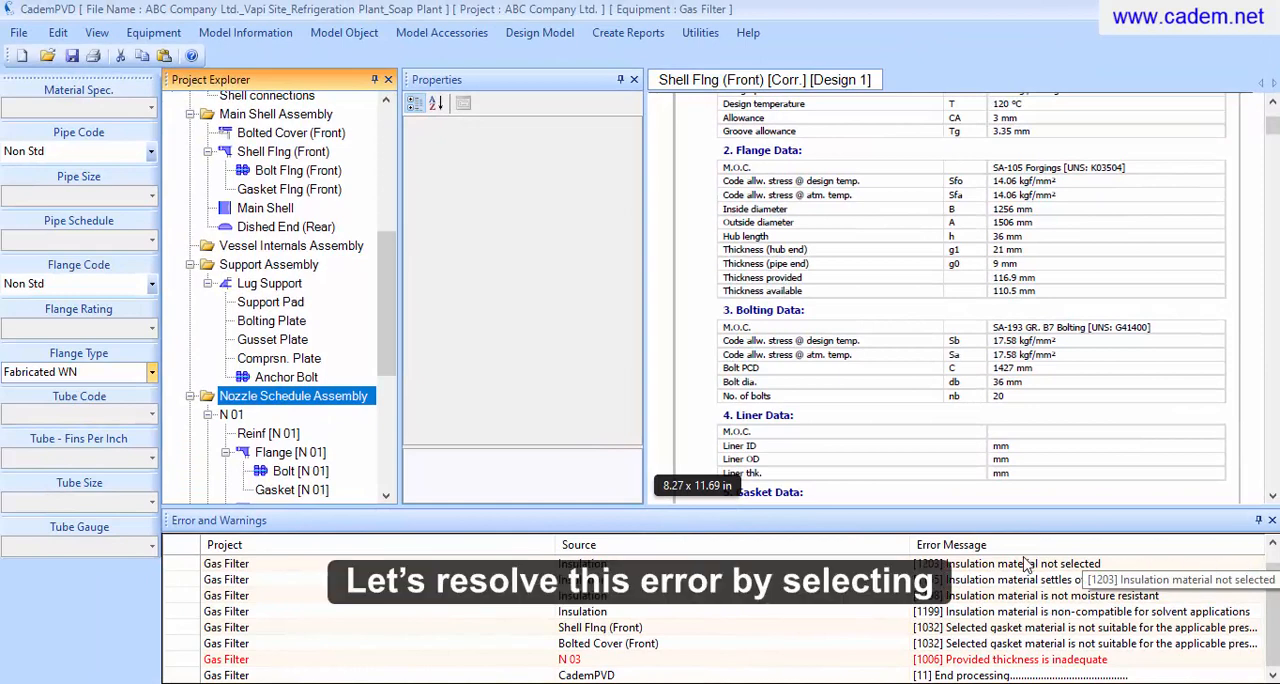
Reopen the nozzle schedule, change nozzle N 03's pipe schedule to 160 and apply the change
right_click(341, 410)
left_click(384, 417)
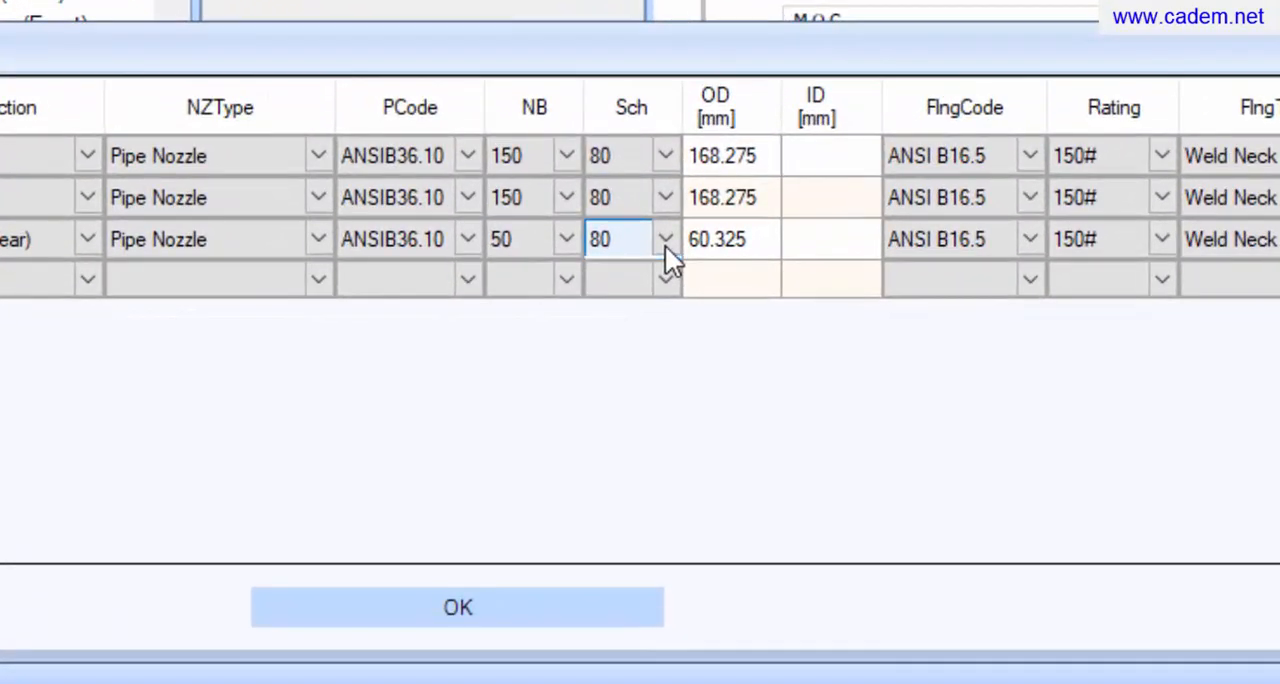
left_click(652, 287)
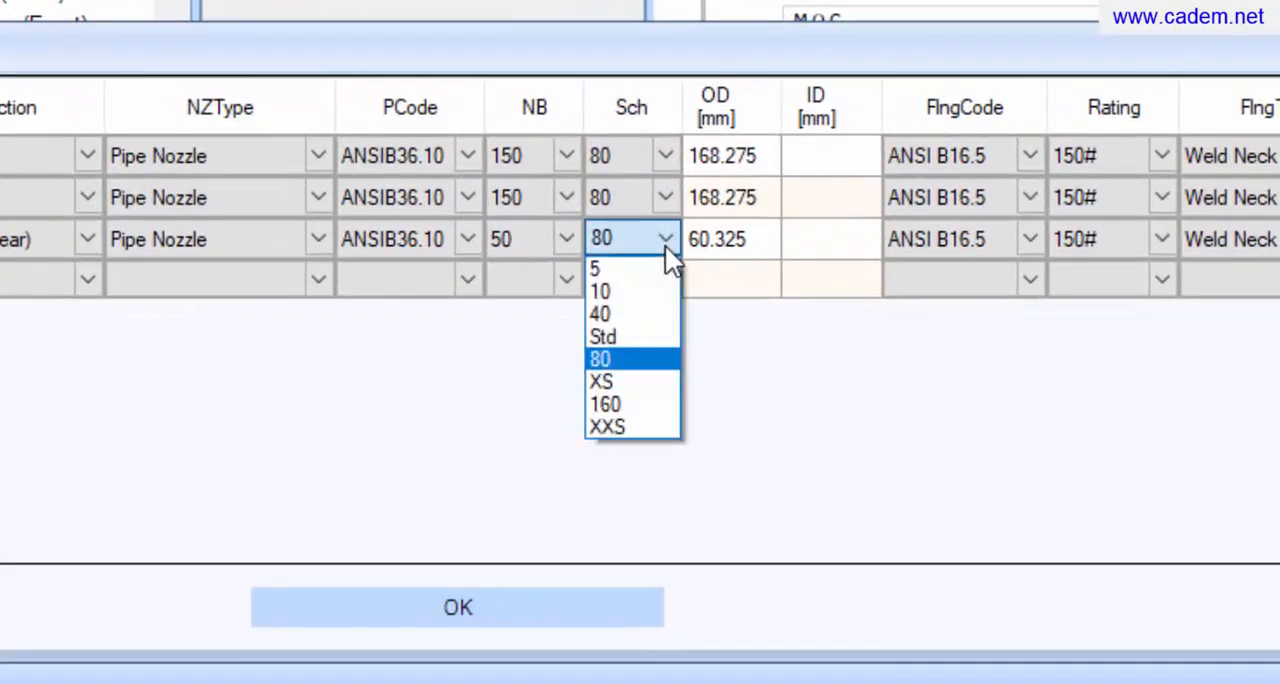
left_click(626, 404)
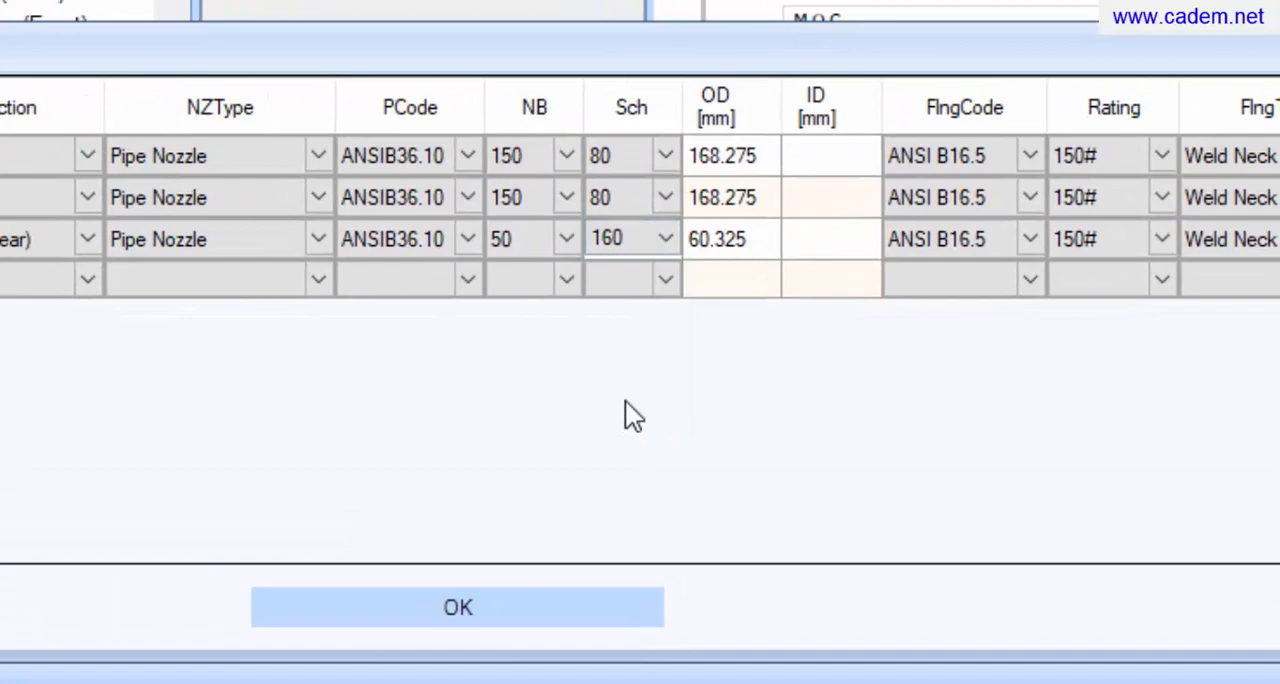
left_click(481, 600)
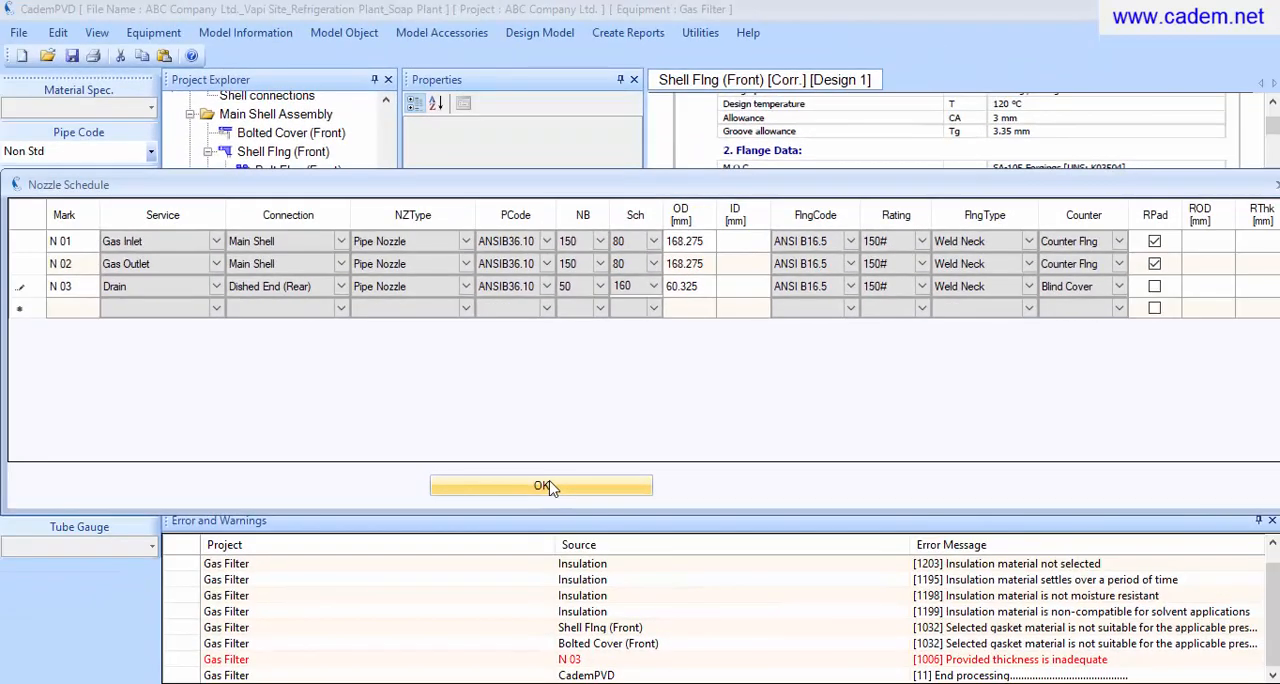
Confirm the nozzle schedule change and rerun the design calculation for the Gas Filter equipment
left_click(548, 486)
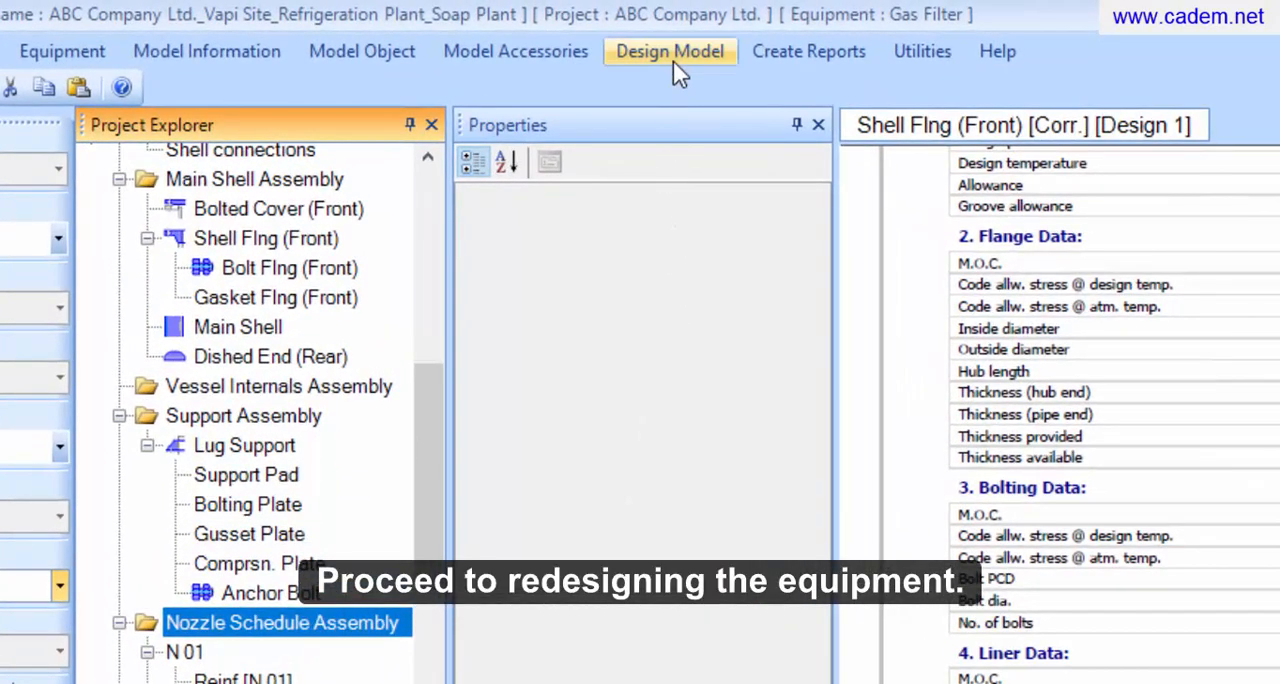
left_click(673, 58)
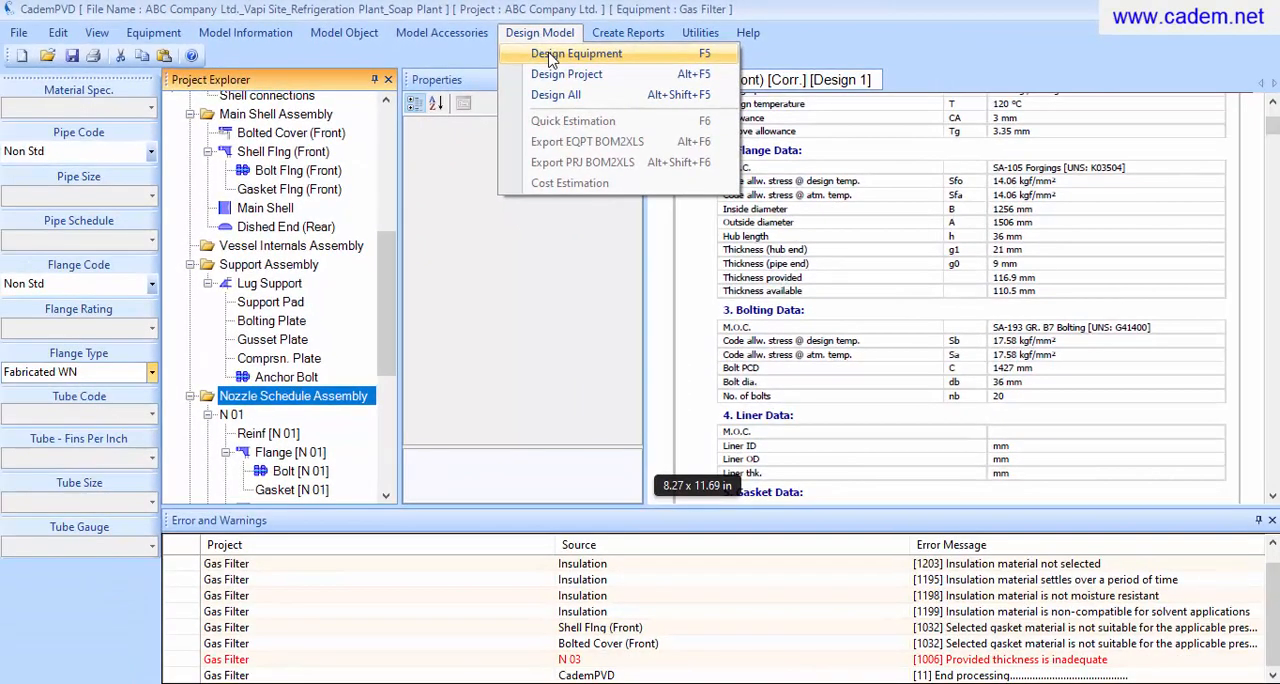
left_click(690, 86)
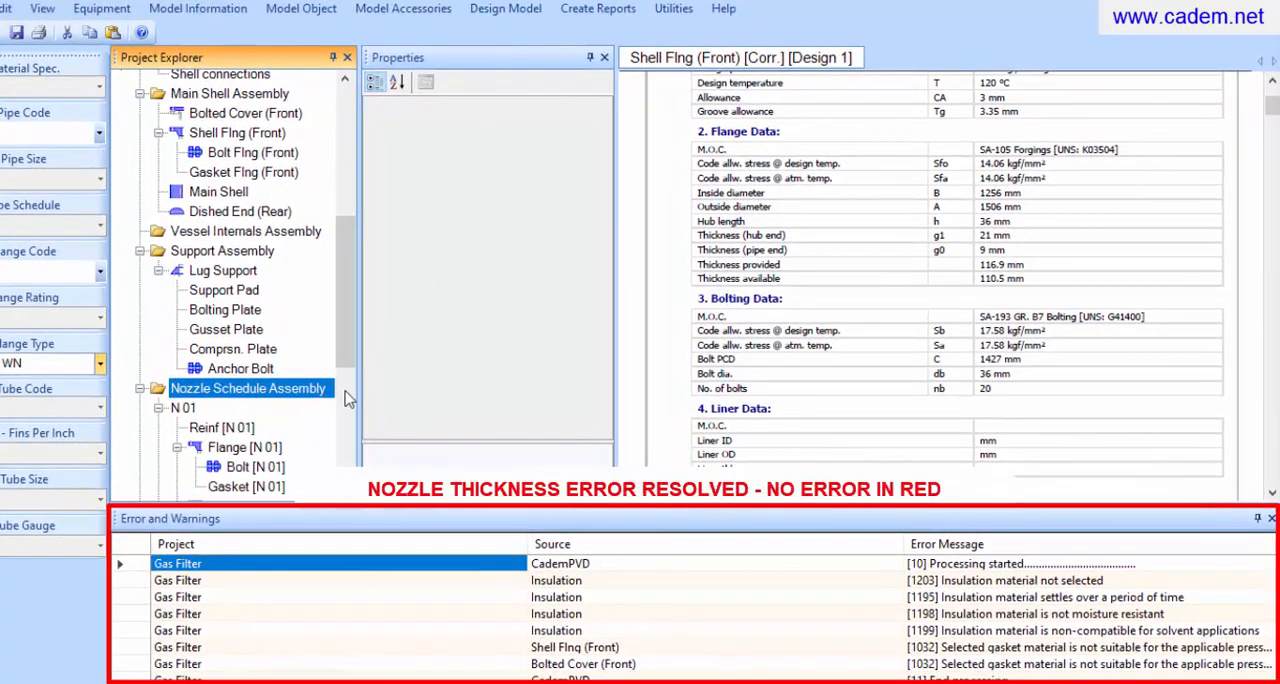
Generate the code report for nozzle N 01 and review its pages, including the area calculation as per UG 37
left_click(183, 410)
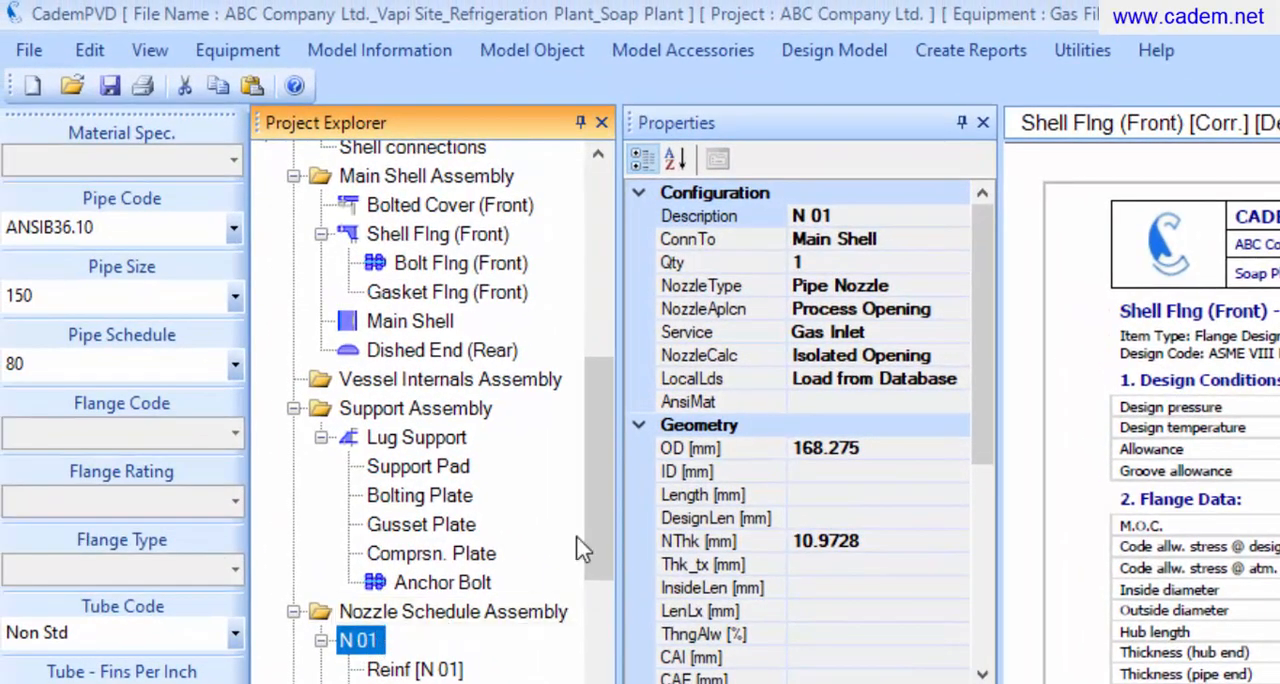
left_click(930, 60)
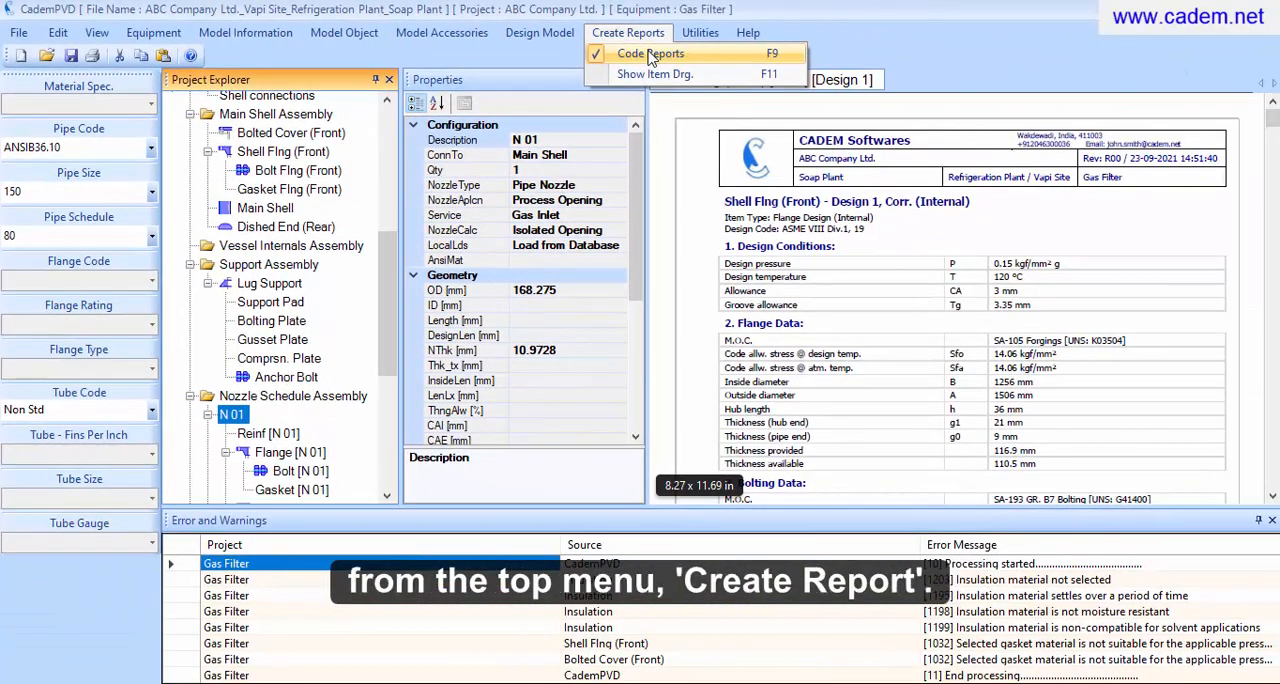
left_click(651, 55)
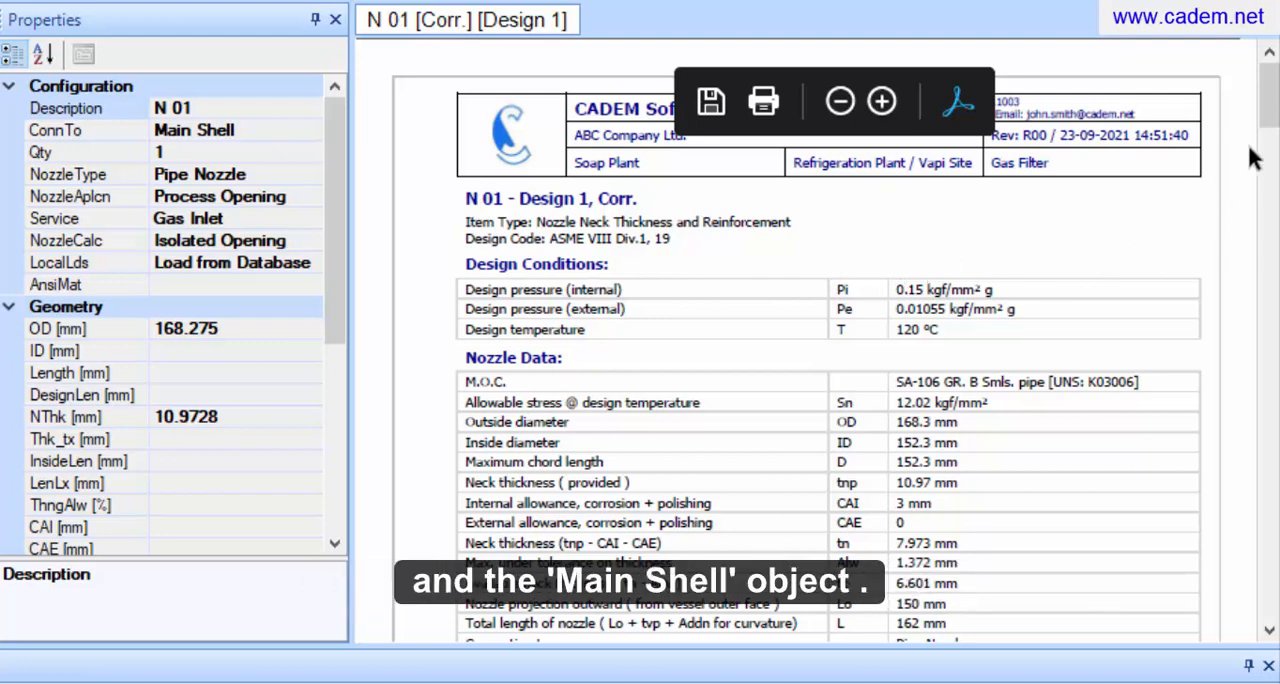
mouse_move(1268, 125)
left_click_drag(1268, 125, 1212, 624)
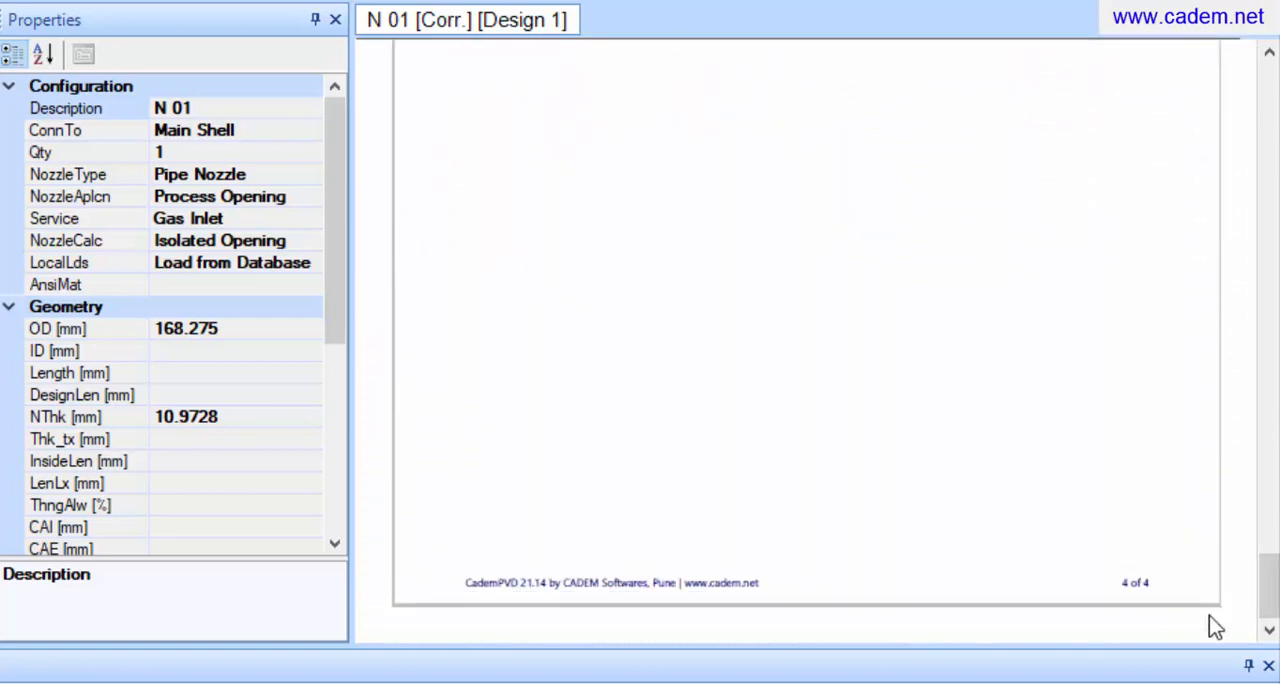
left_click_drag(1274, 581, 1277, 431)
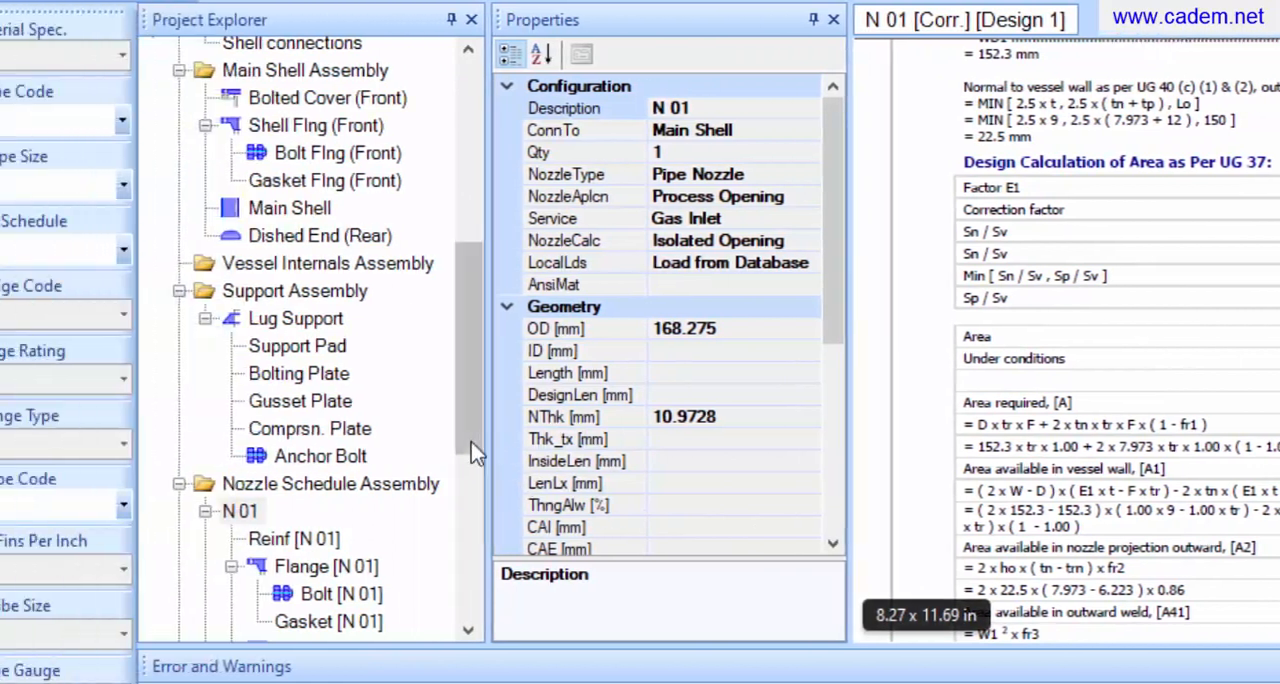
Generate the code report for the whole Gas Filter equipment and review its design report through the last page
left_click_drag(570, 440, 586, 265)
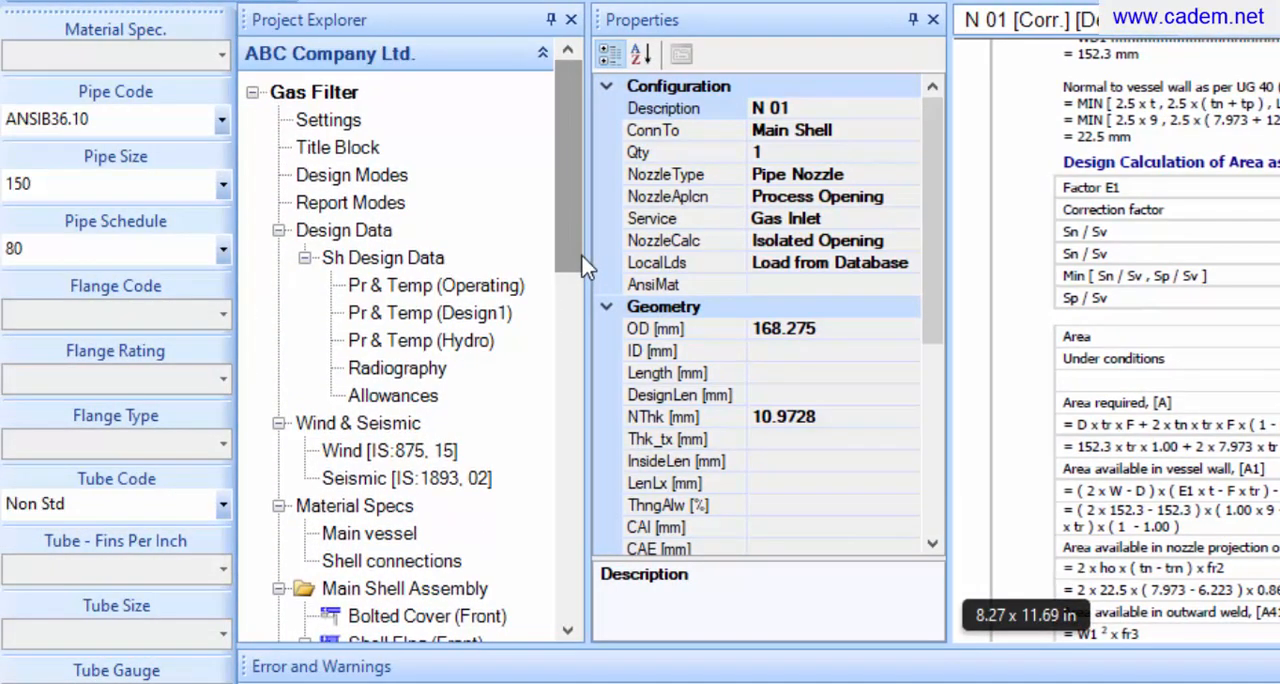
left_click(314, 93)
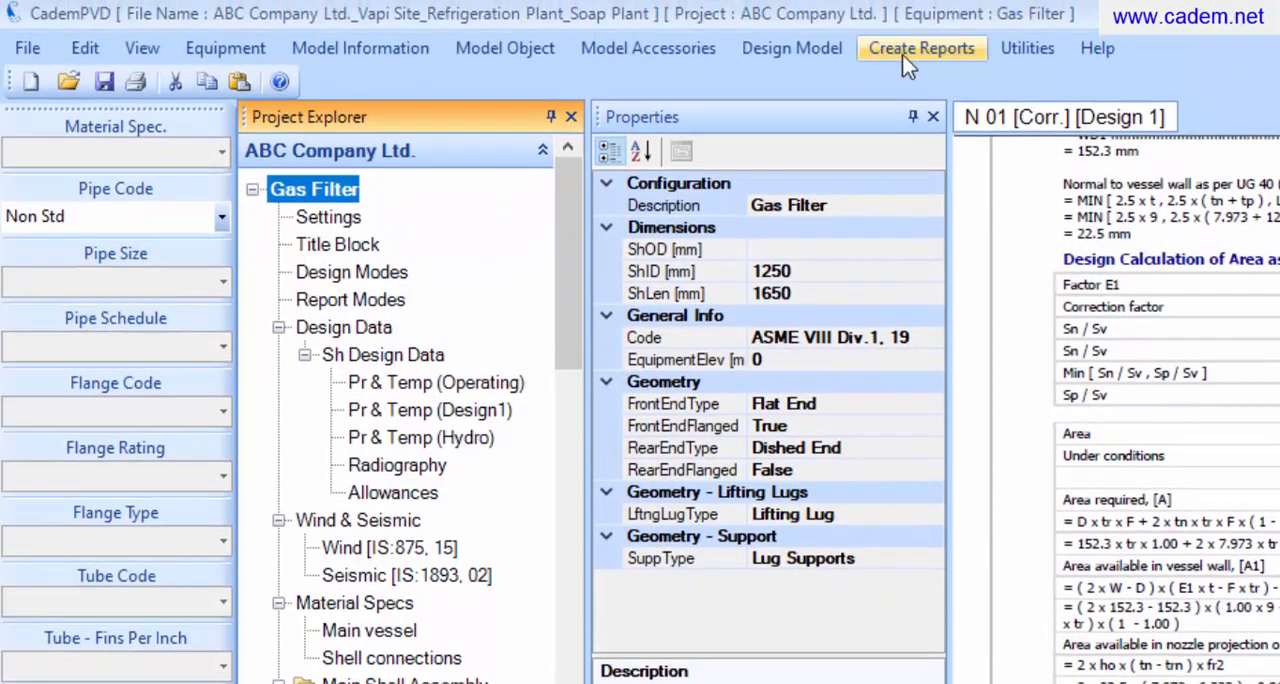
left_click(911, 52)
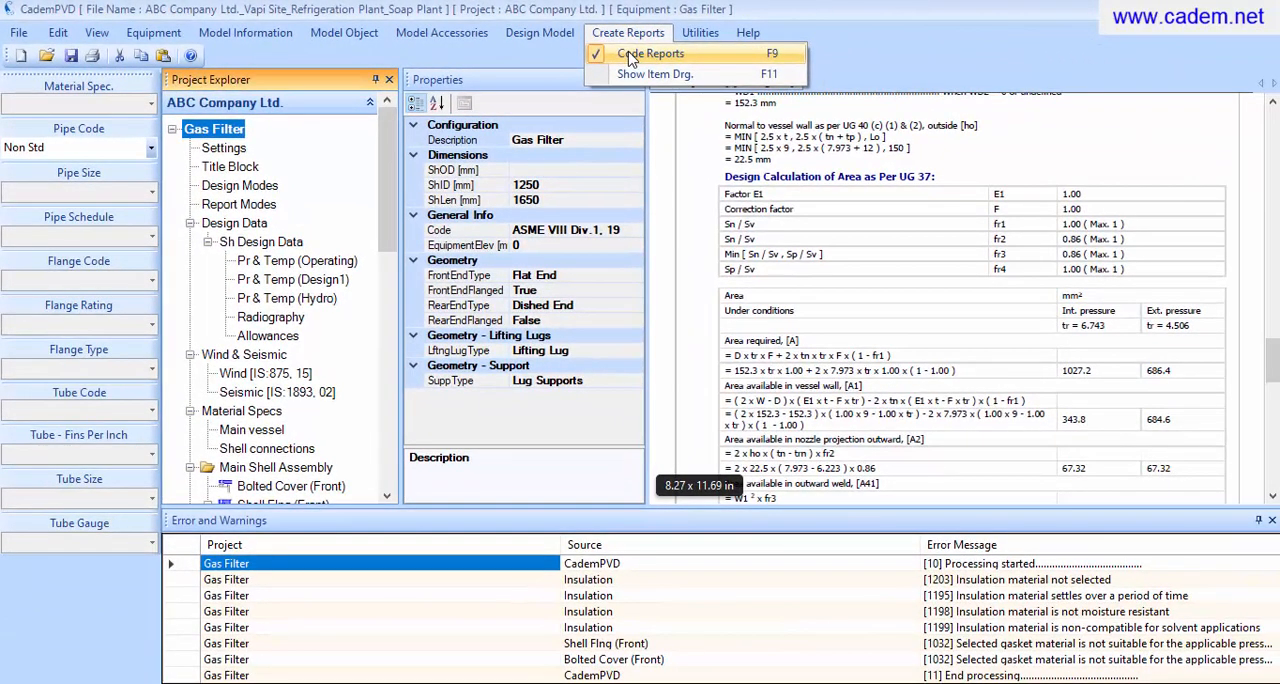
left_click(632, 56)
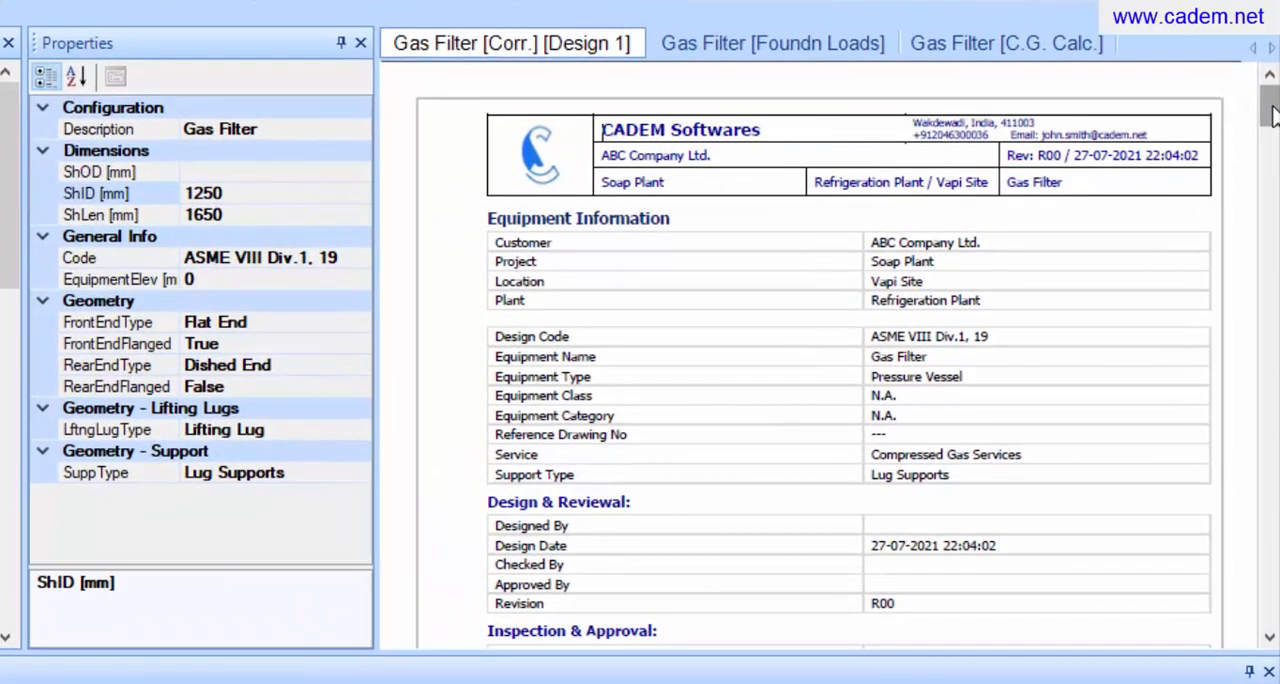
left_click_drag(1274, 131, 1273, 612)
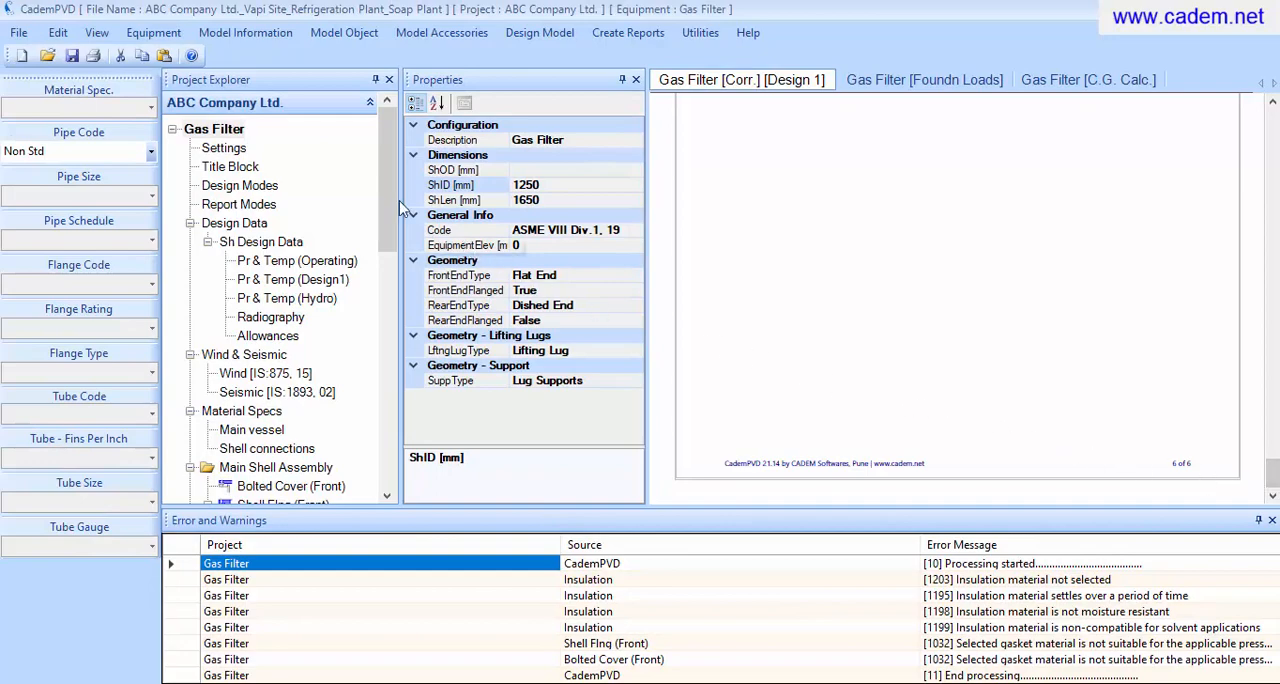
Generate the code report for the Main Shell and review its thickness calculations through the external pressure check
left_click_drag(392, 204, 381, 303)
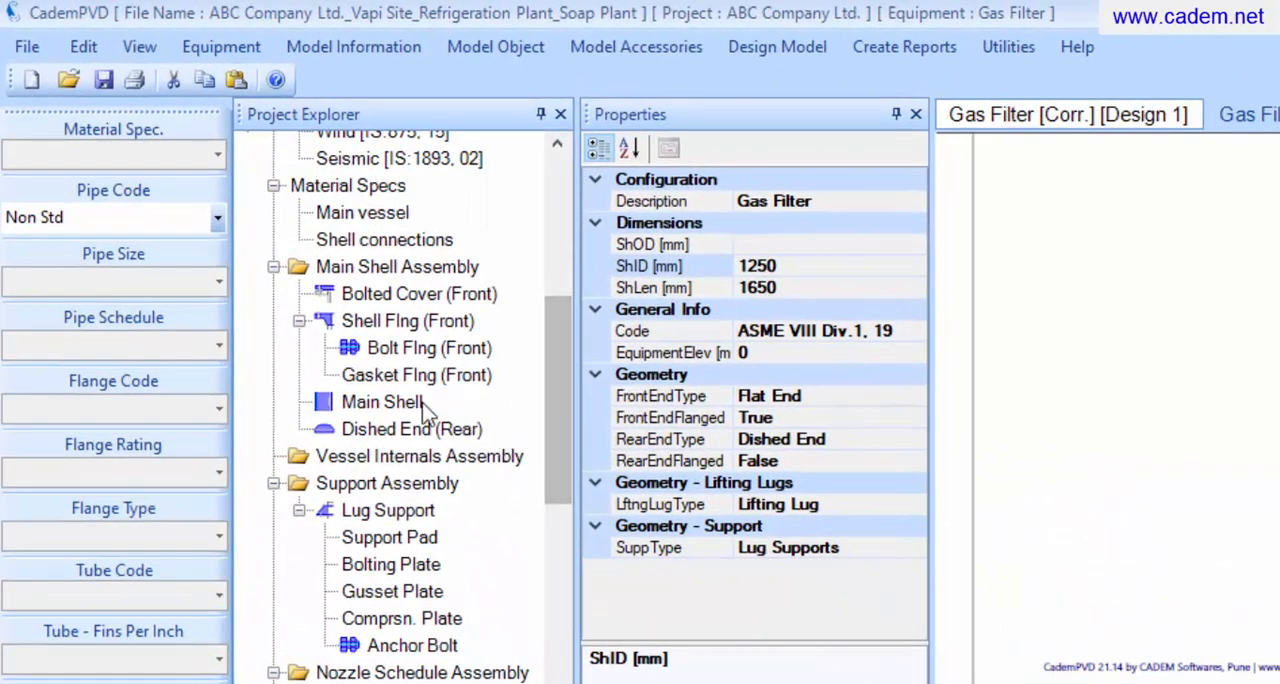
left_click(386, 375)
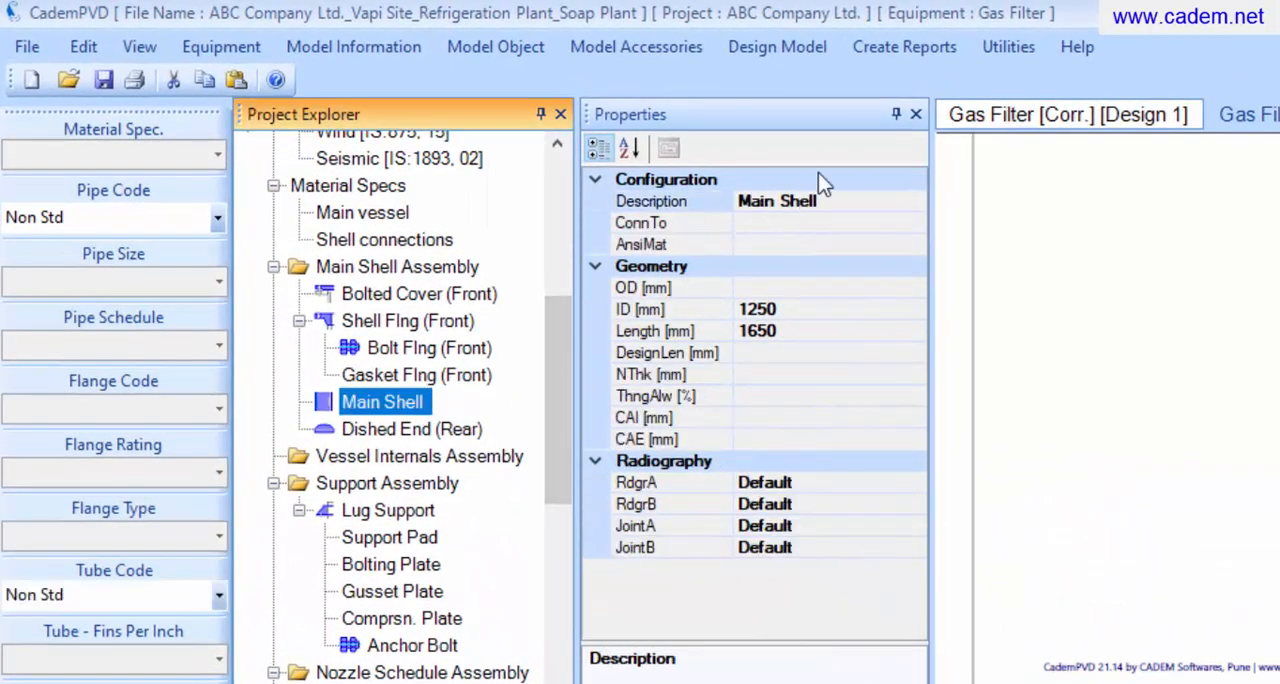
left_click(902, 50)
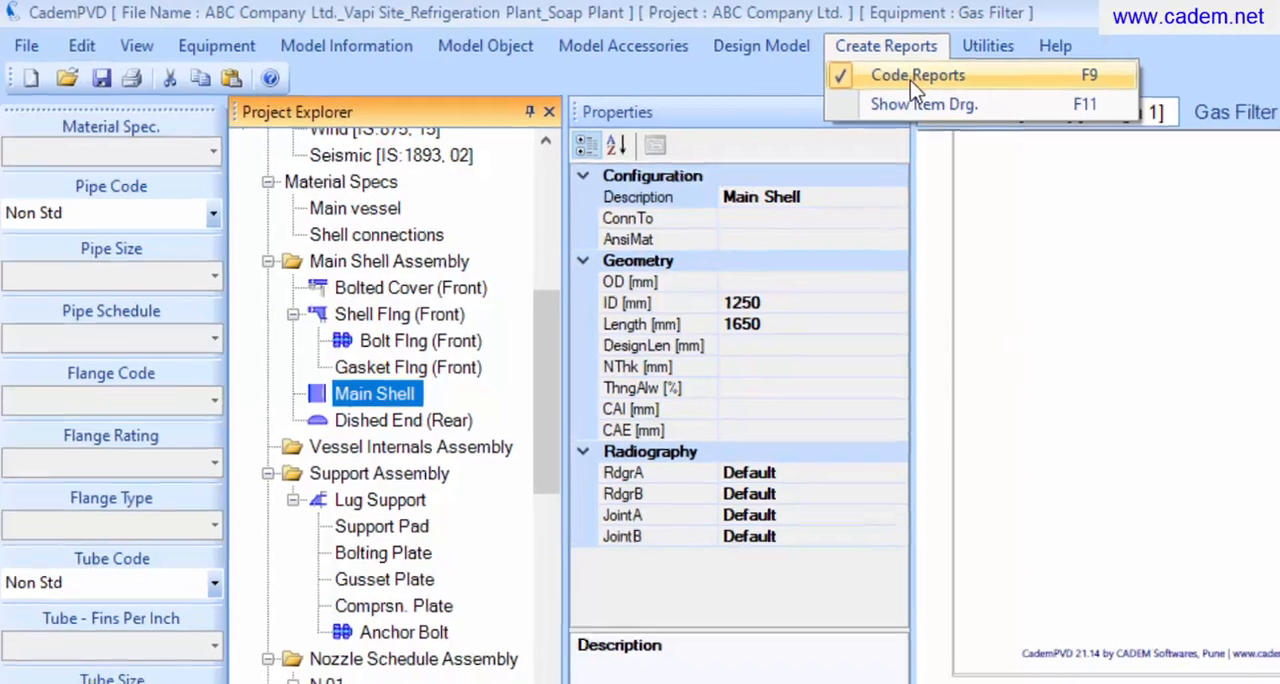
left_click(910, 76)
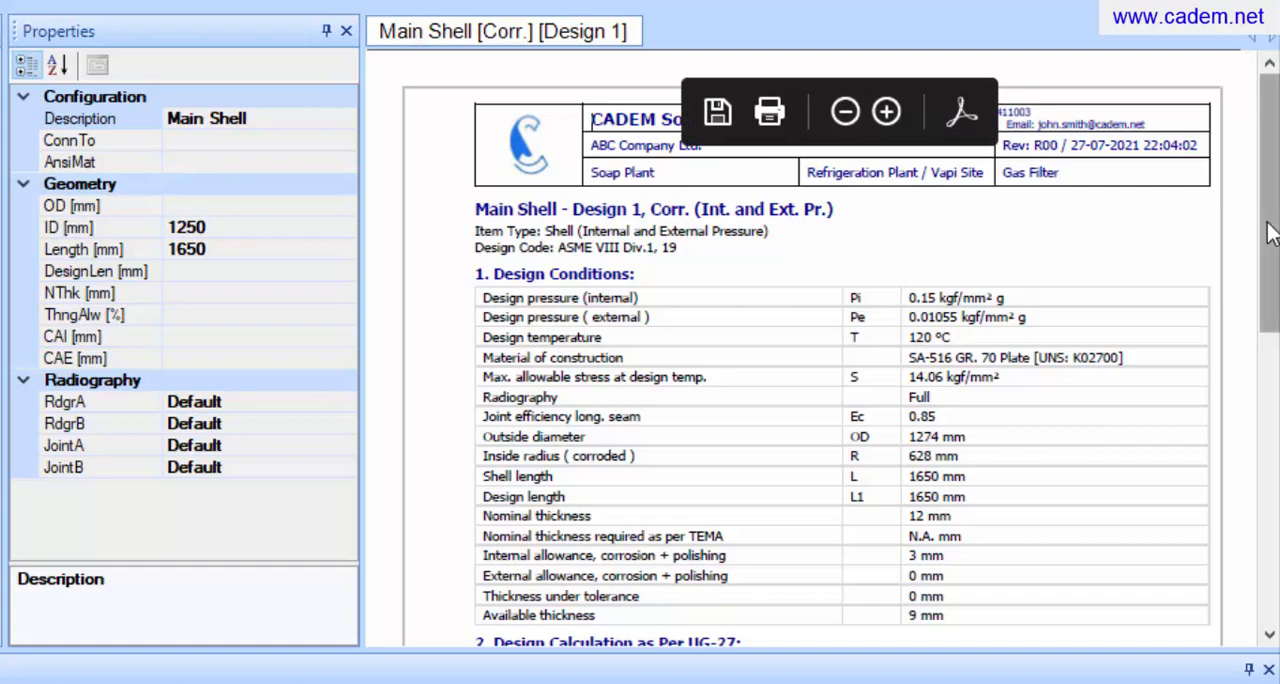
left_click_drag(1270, 232, 1270, 290)
left_click_drag(1277, 374, 1277, 528)
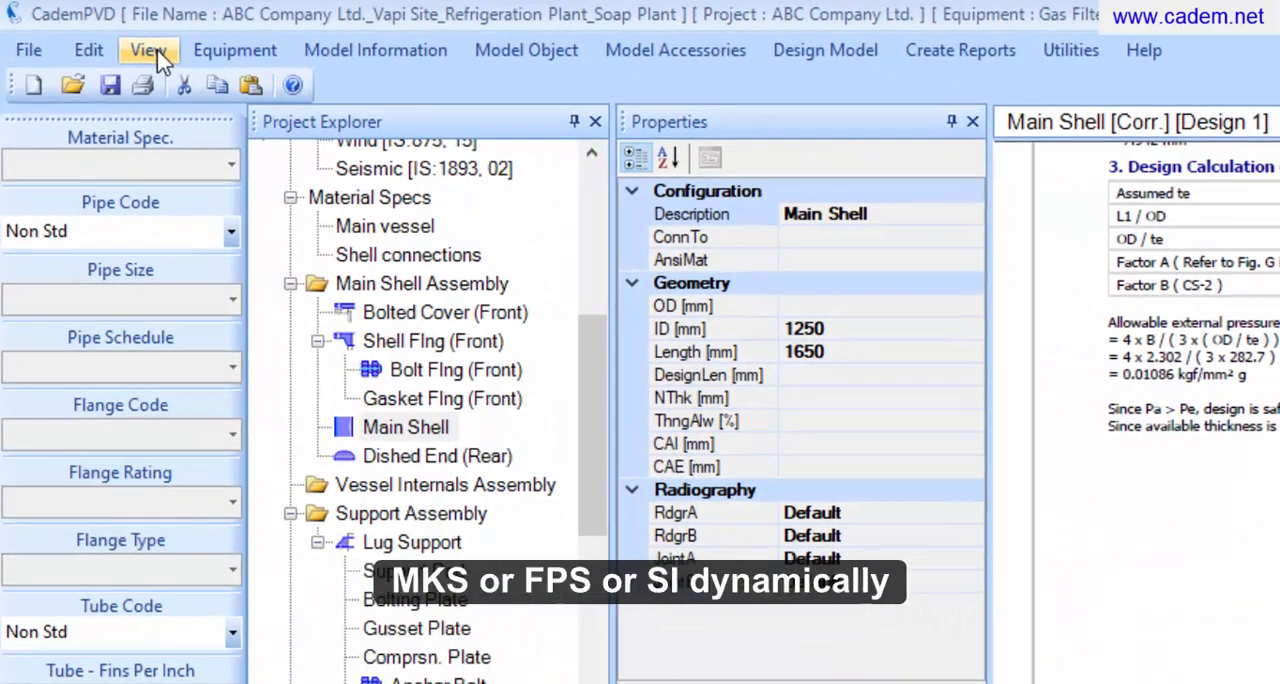
Switch the unit system to FPS to display dimensions in inches and return it to MKS
left_click(150, 52)
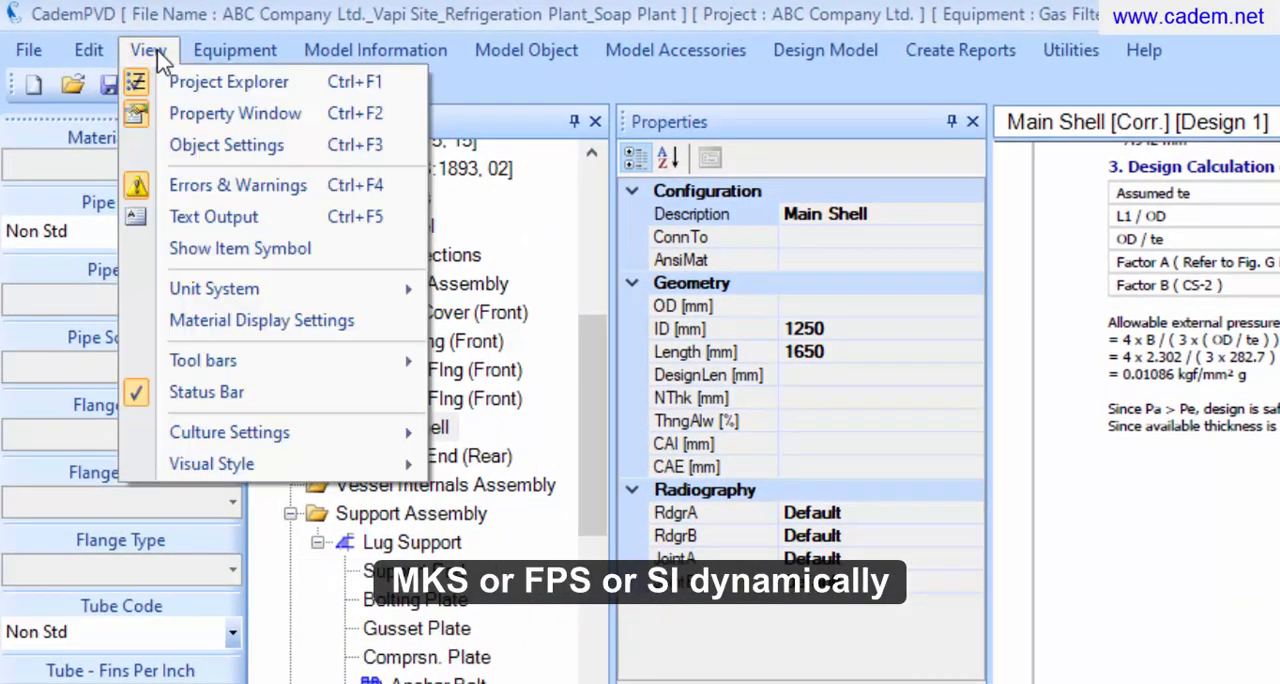
mouse_move(247, 296)
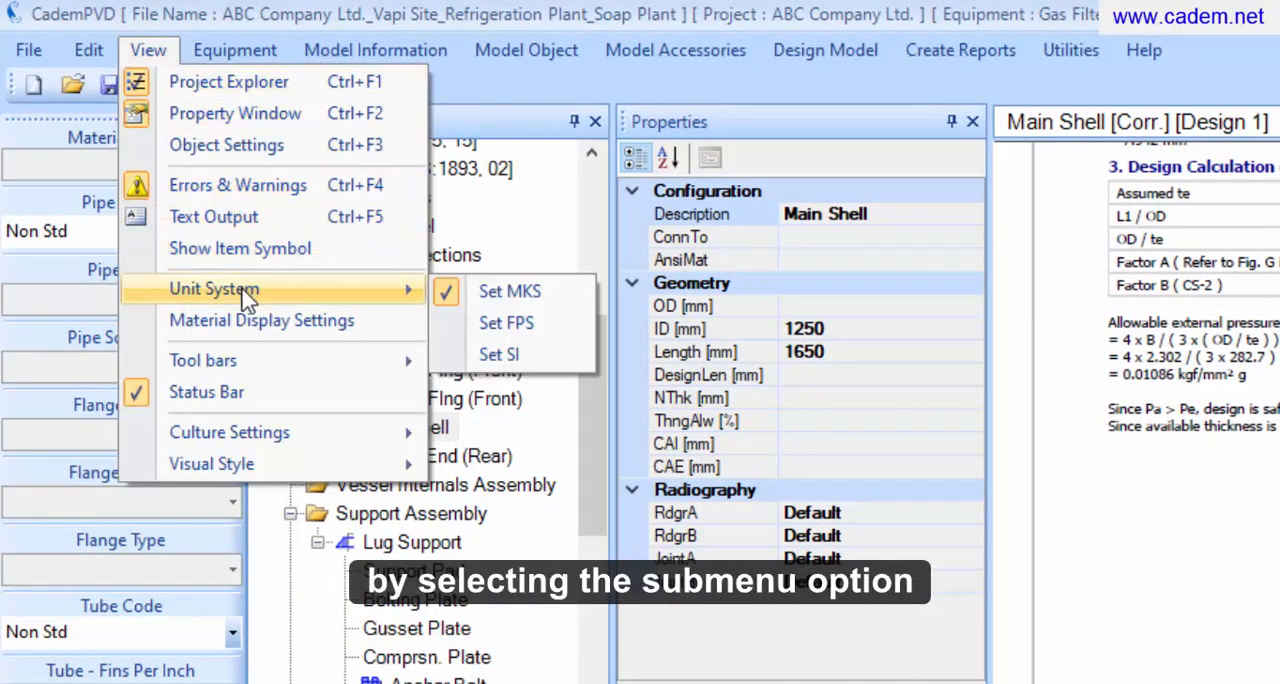
left_click(521, 334)
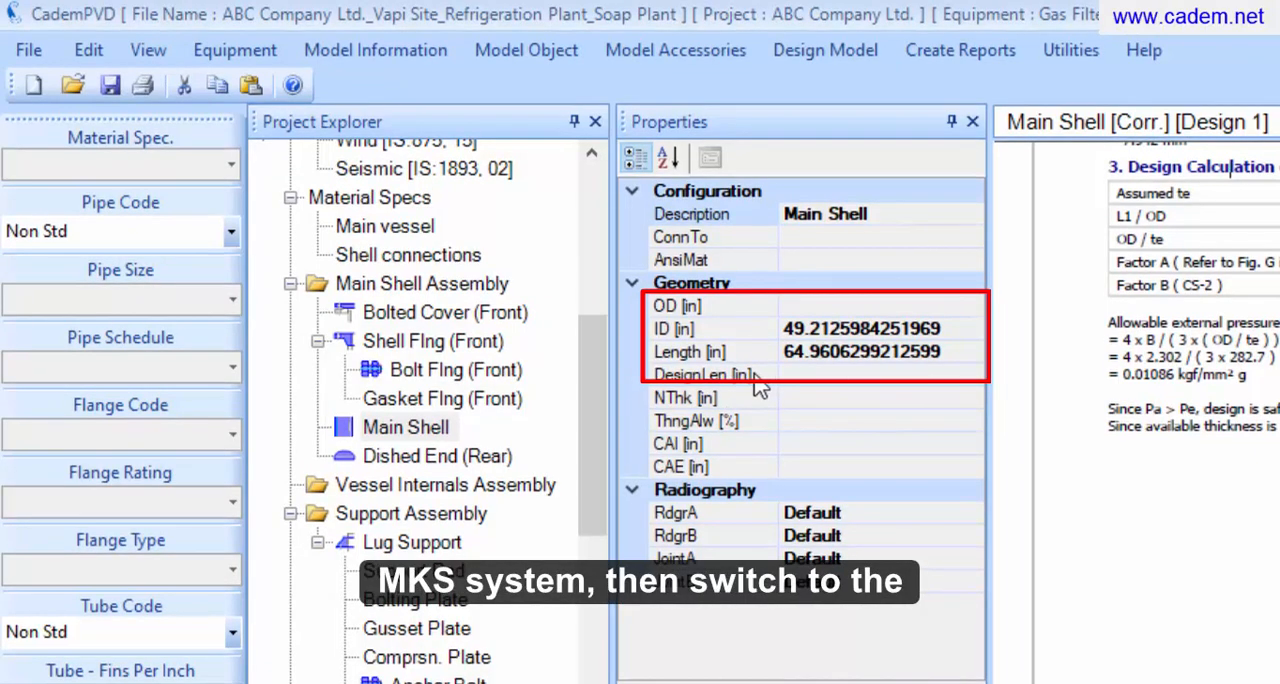
left_click(150, 52)
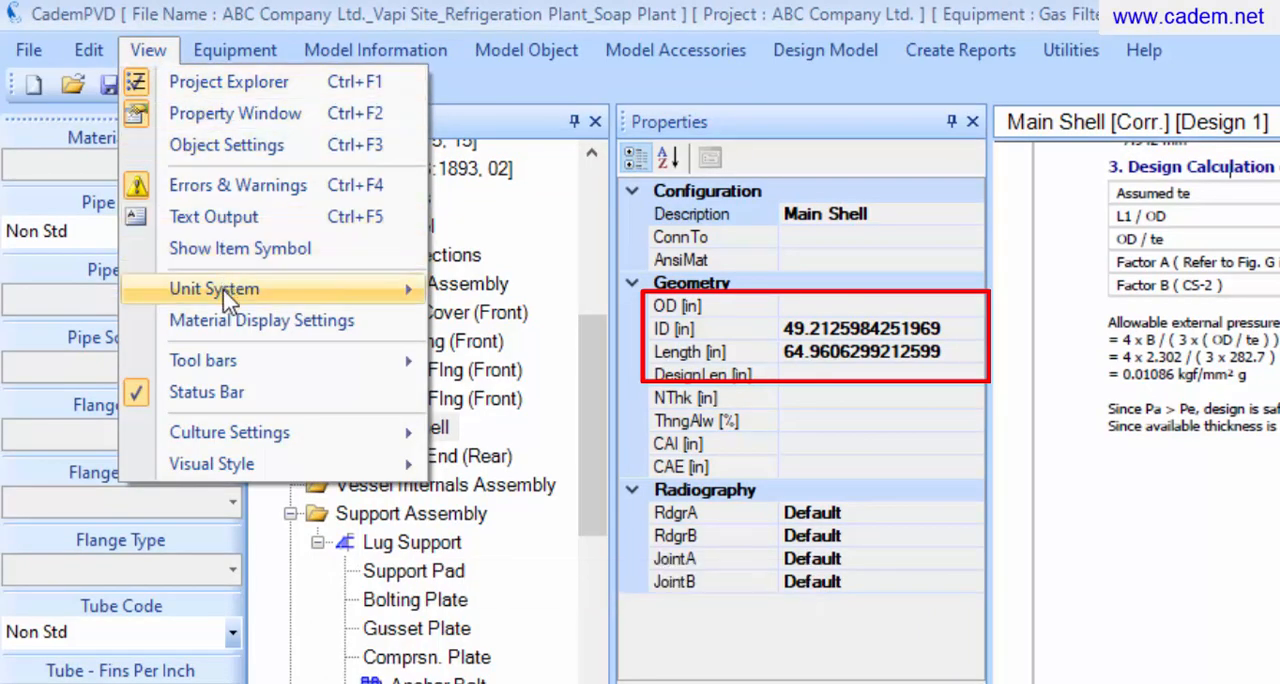
mouse_move(229, 296)
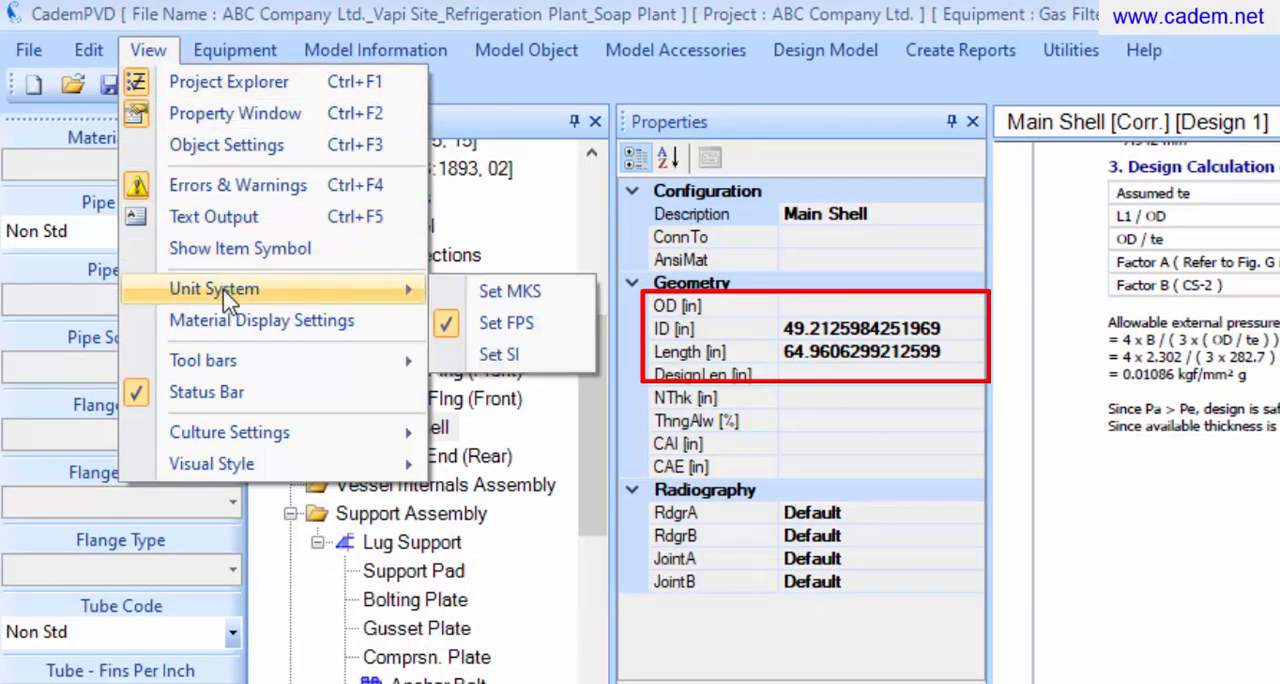
left_click(478, 295)
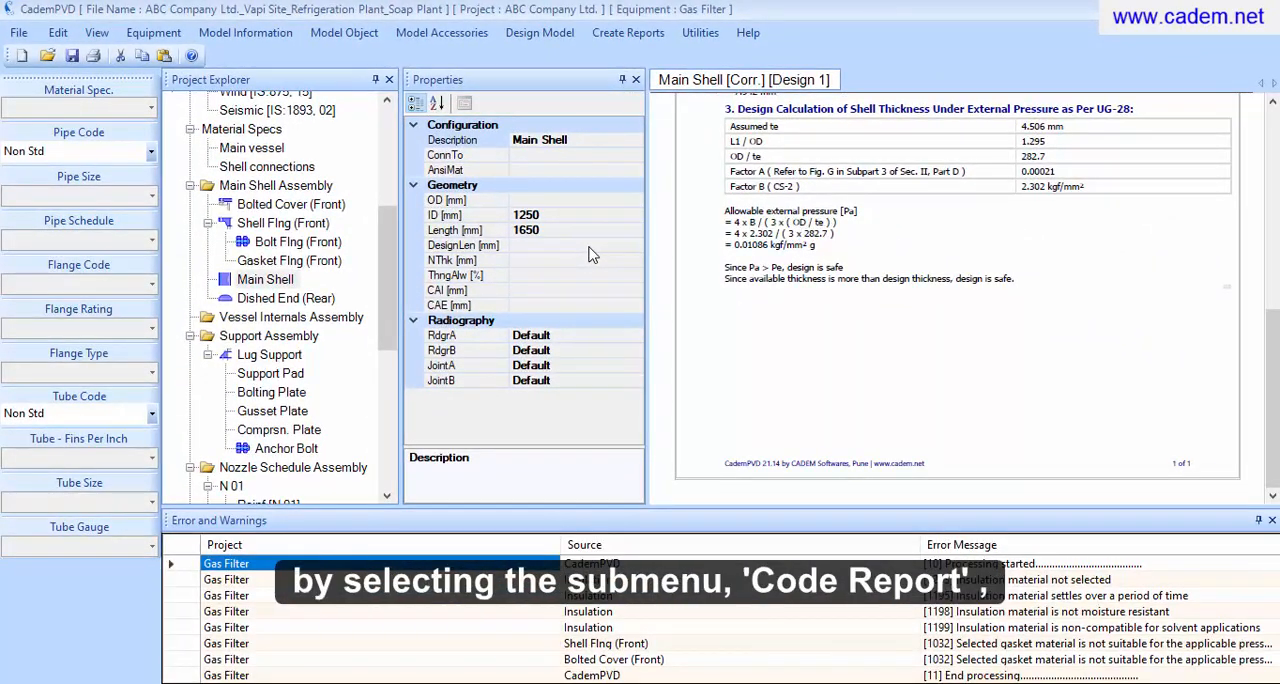
Set the Gas Filter's shell inside diameter to 1500 mm and shell length to 1800 mm
left_click_drag(403, 287, 390, 185)
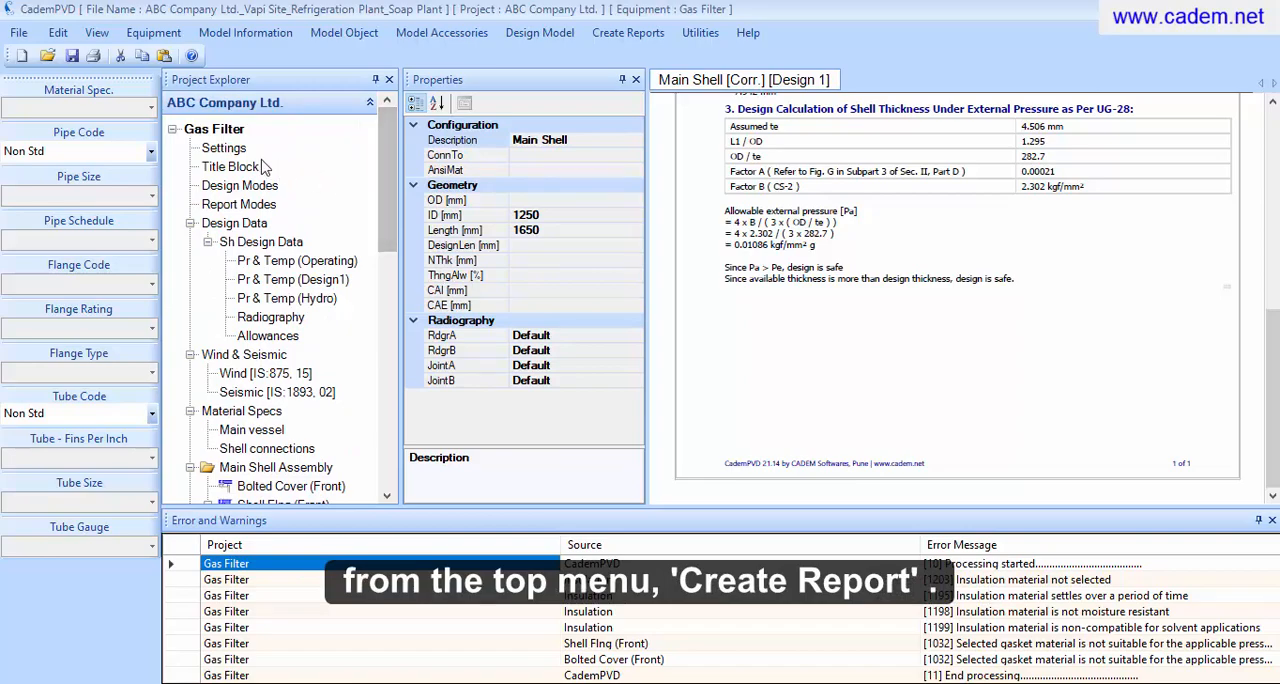
left_click(229, 133)
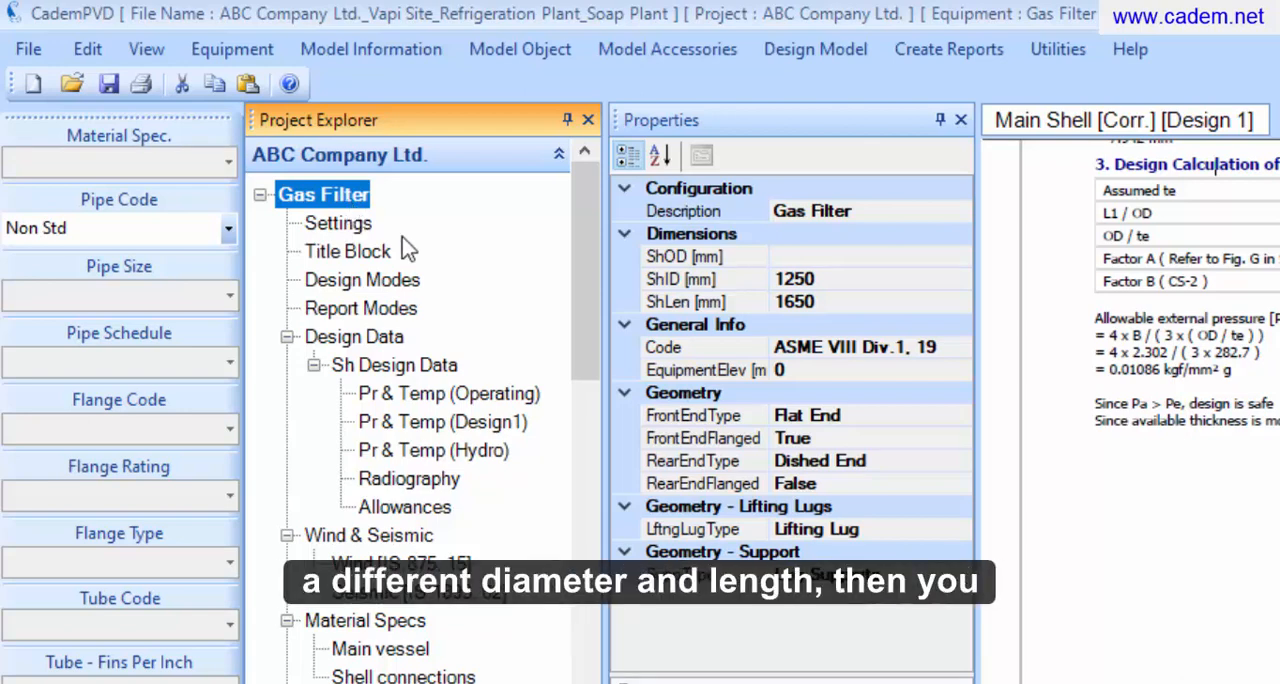
left_click(823, 279)
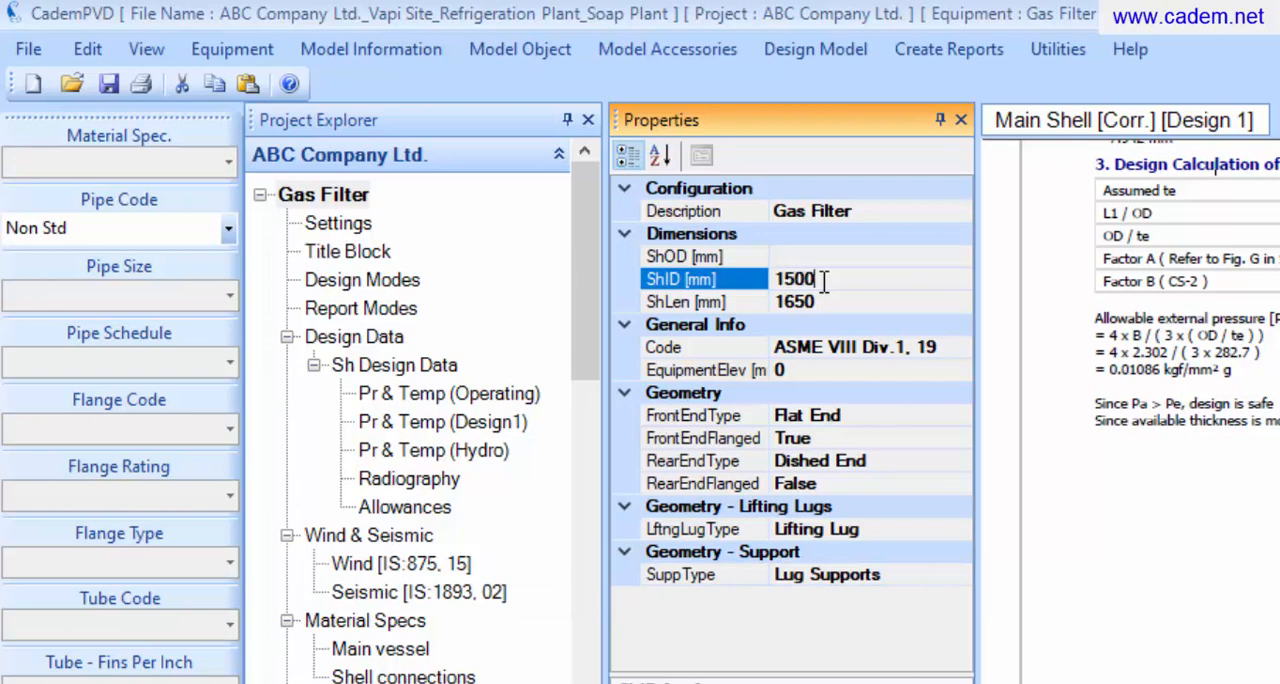
left_click(835, 305)
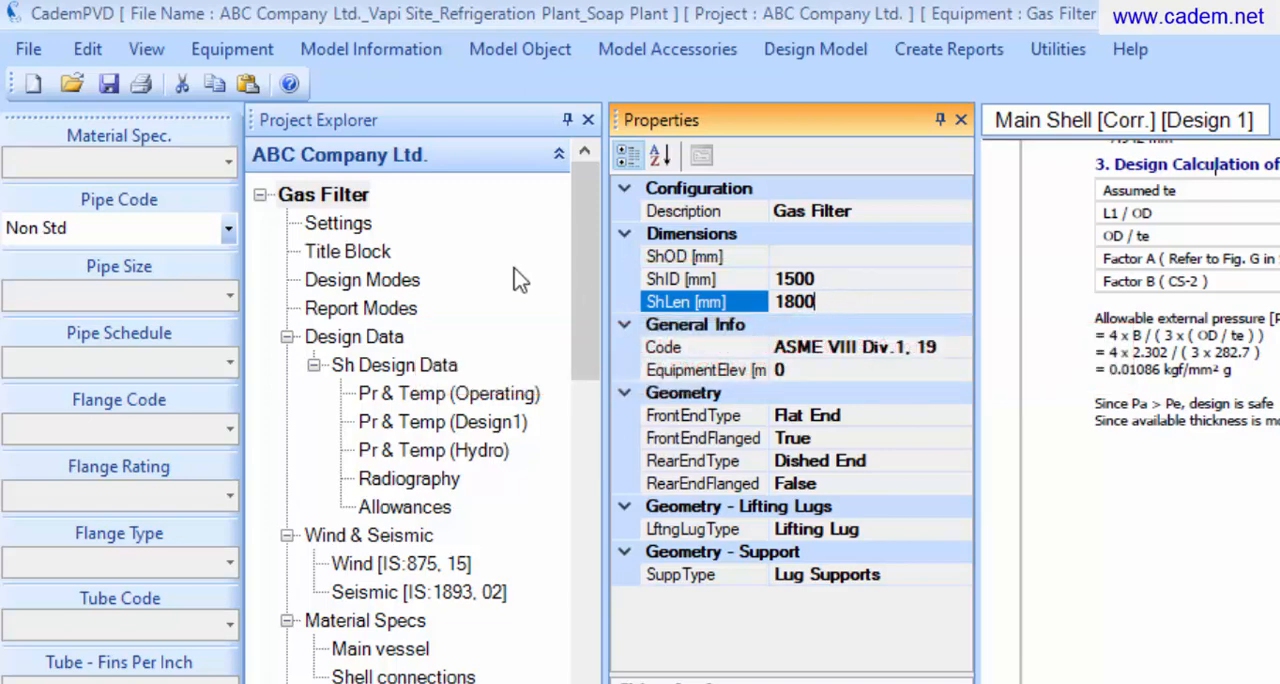
Redesign the Gas Filter equipment with the changed shell dimensions
left_click(318, 196)
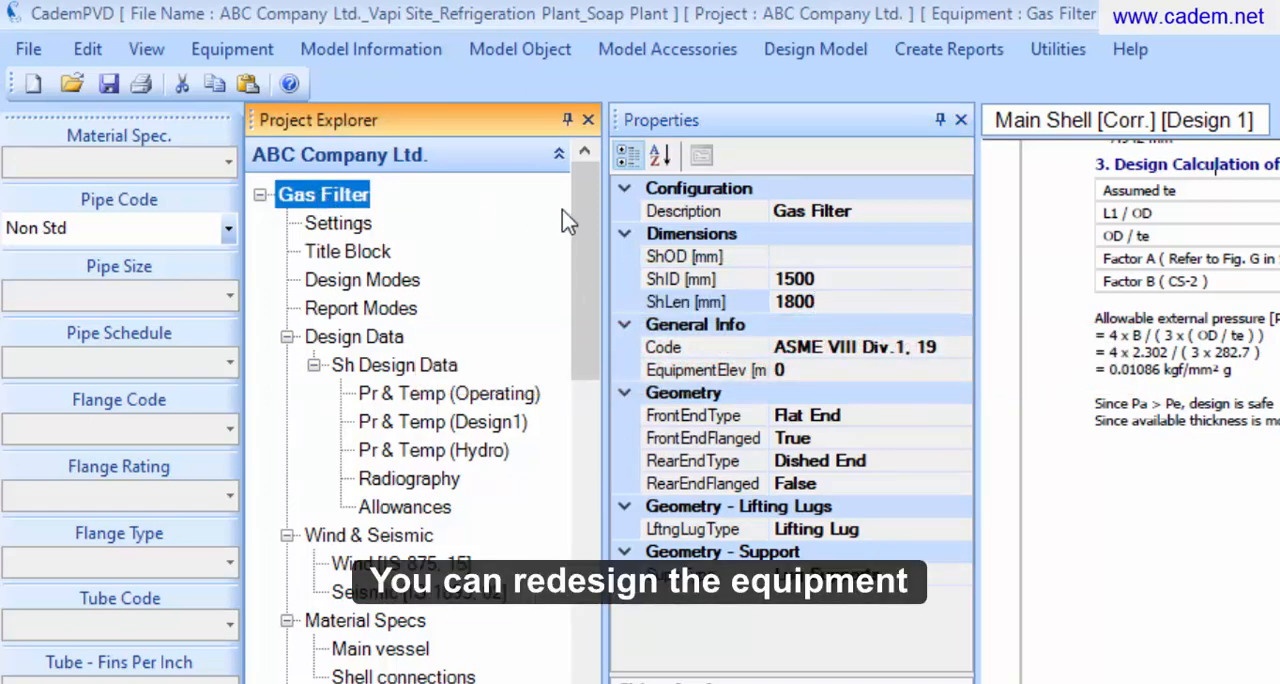
left_click(802, 58)
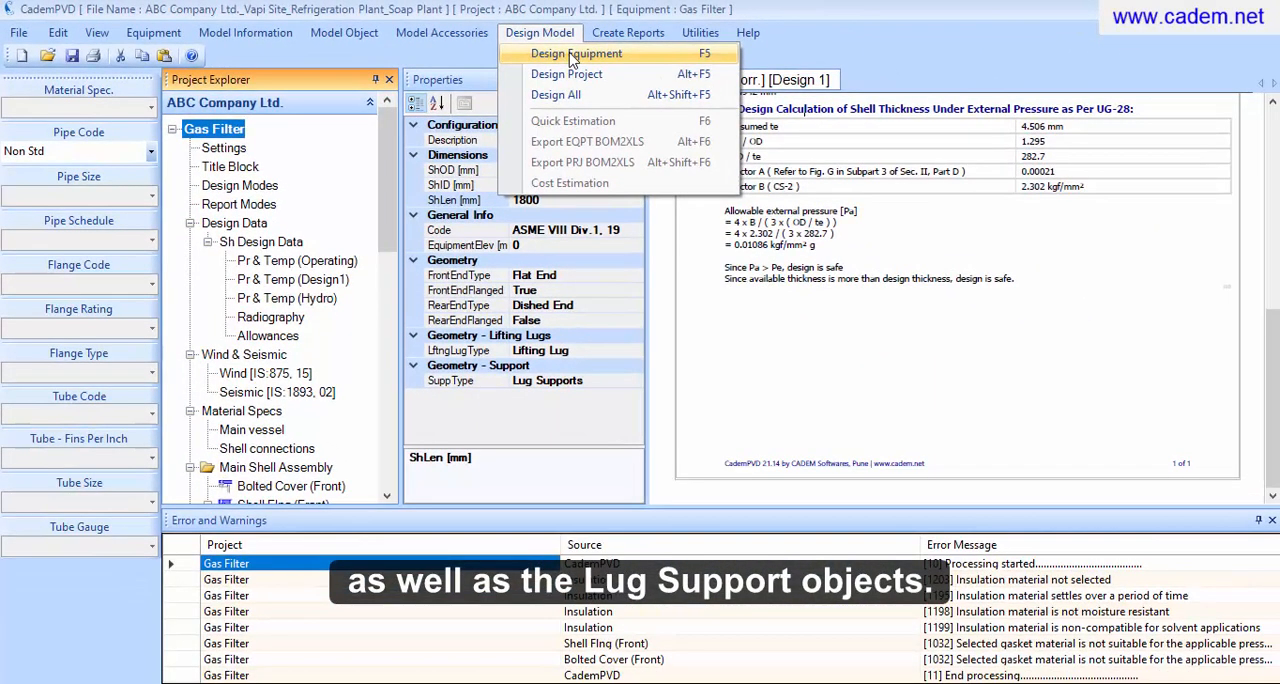
left_click(575, 55)
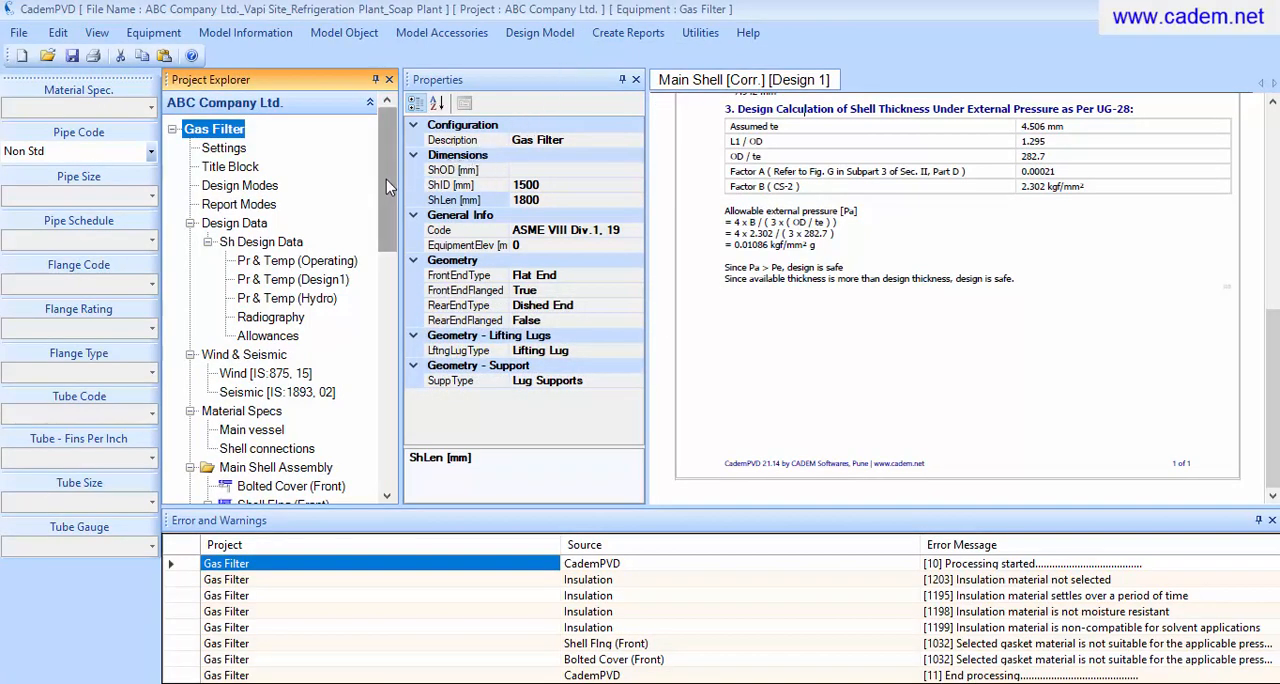
Regenerate the Main Shell's code report for the redesigned vessel
left_click_drag(386, 179, 380, 268)
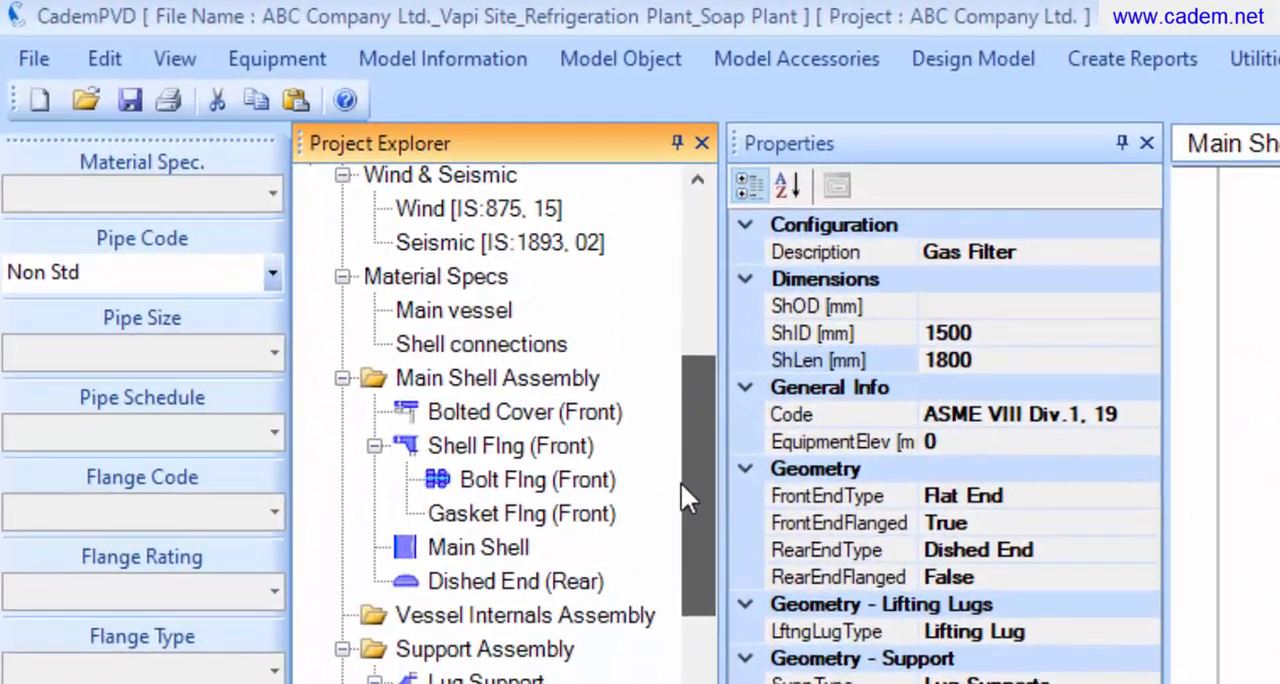
left_click_drag(681, 482, 681, 491)
left_click(503, 502)
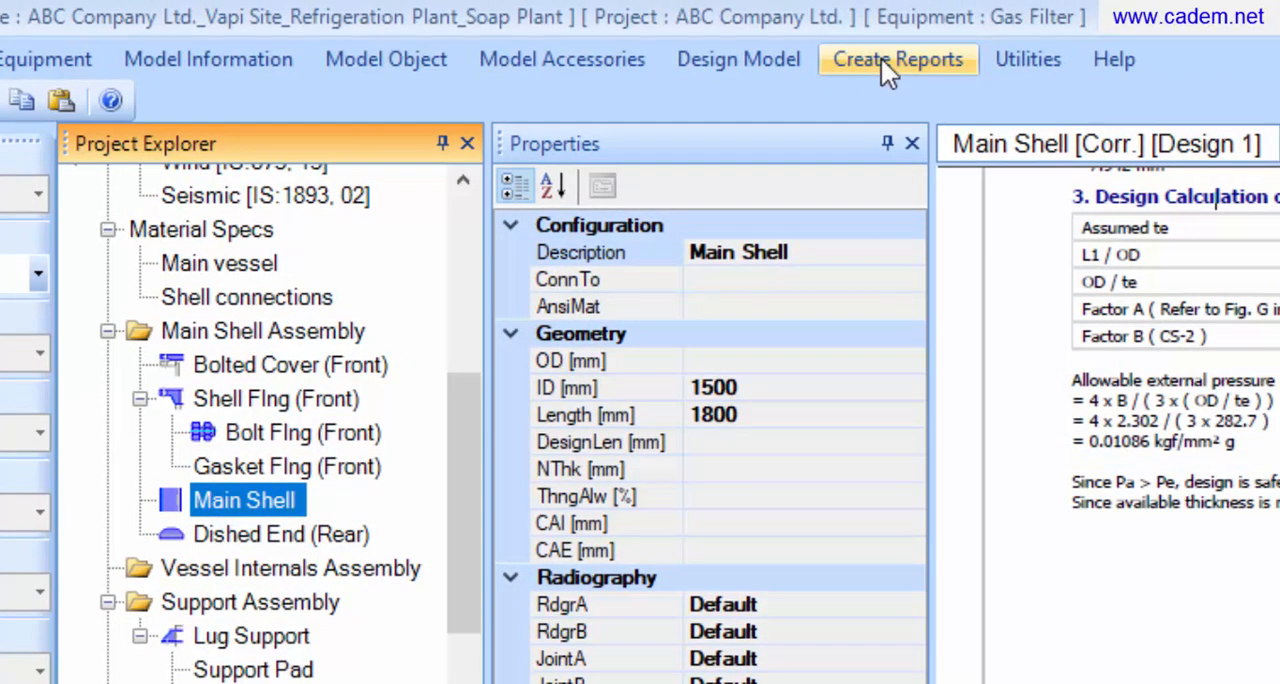
left_click(881, 59)
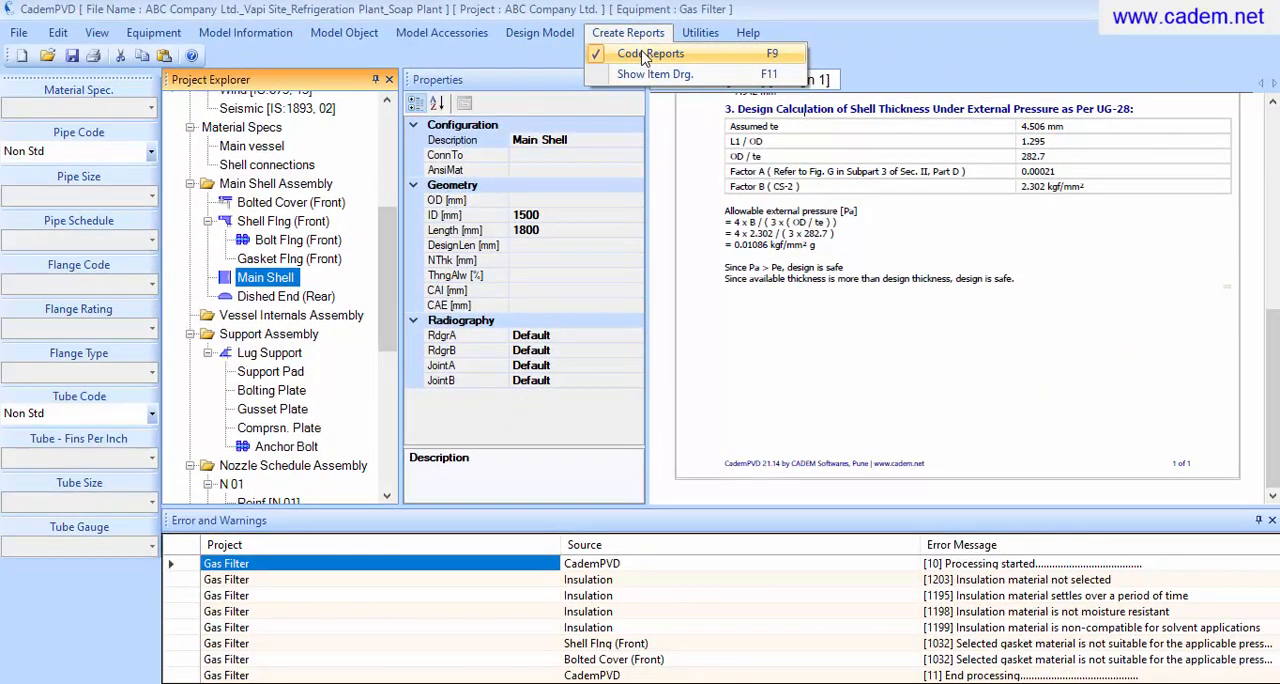
left_click(648, 54)
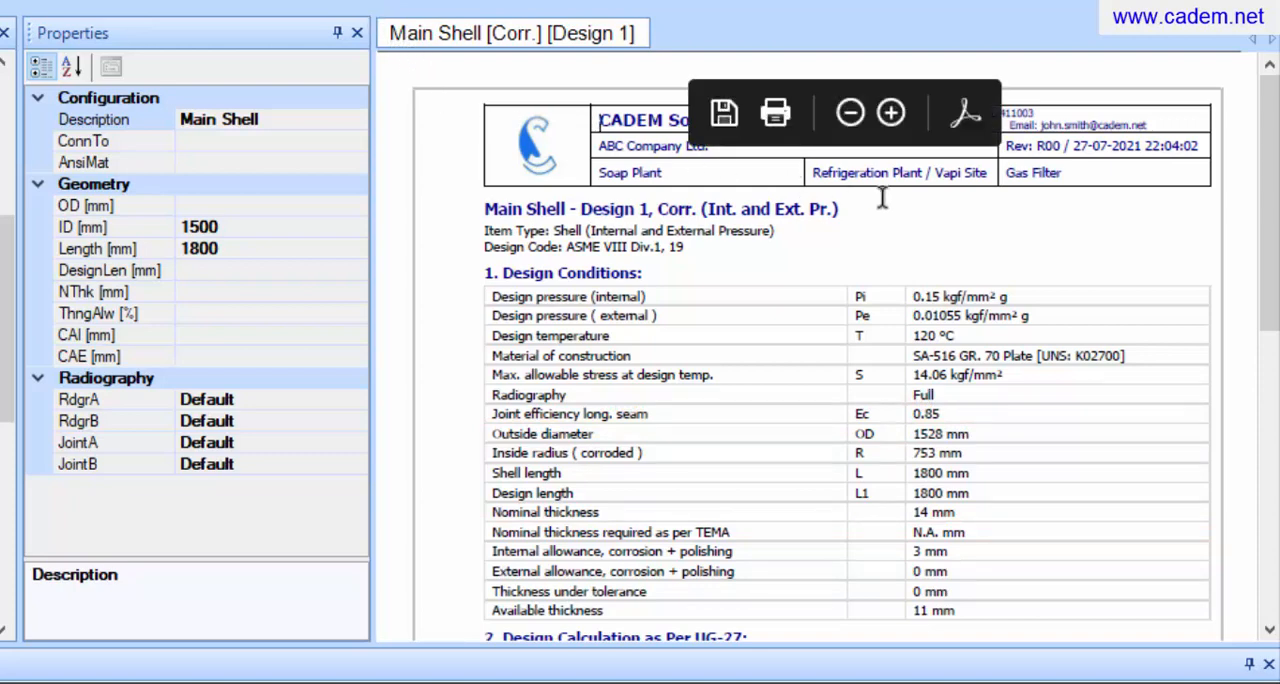
Read the rest of the Main Shell report, and generate and review the code report for the Lifting Lugs
left_click_drag(1270, 198, 1268, 495)
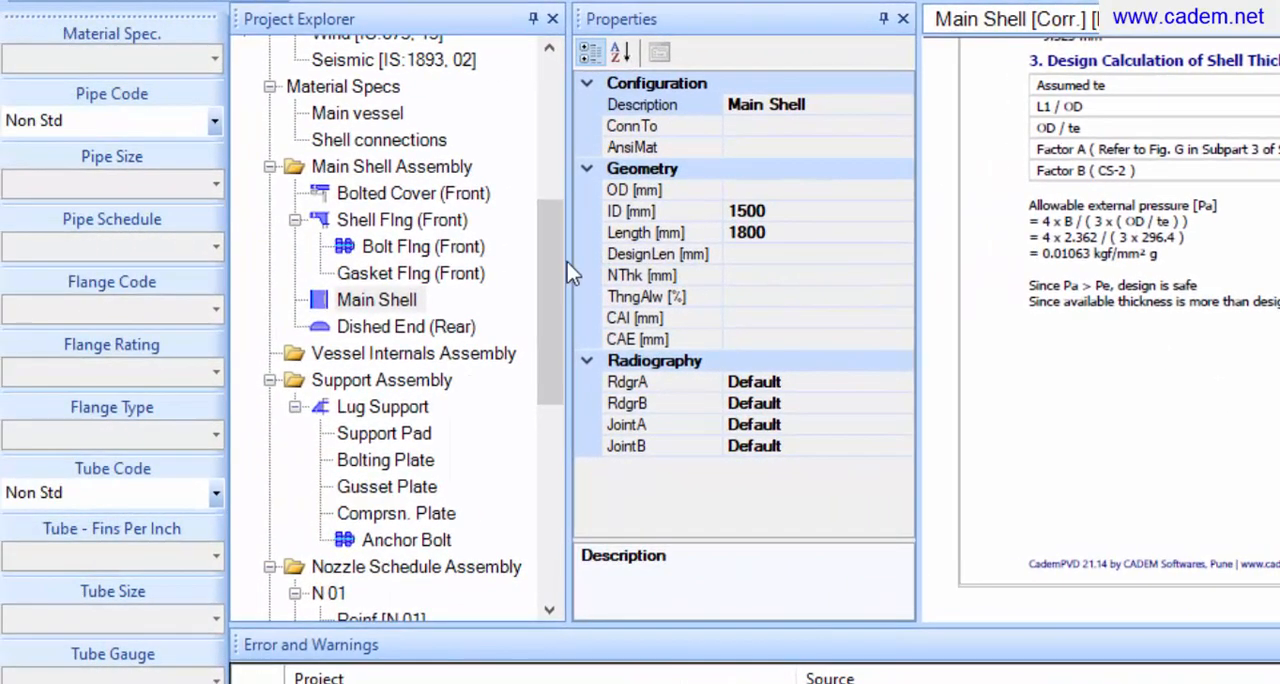
left_click_drag(547, 275, 503, 482)
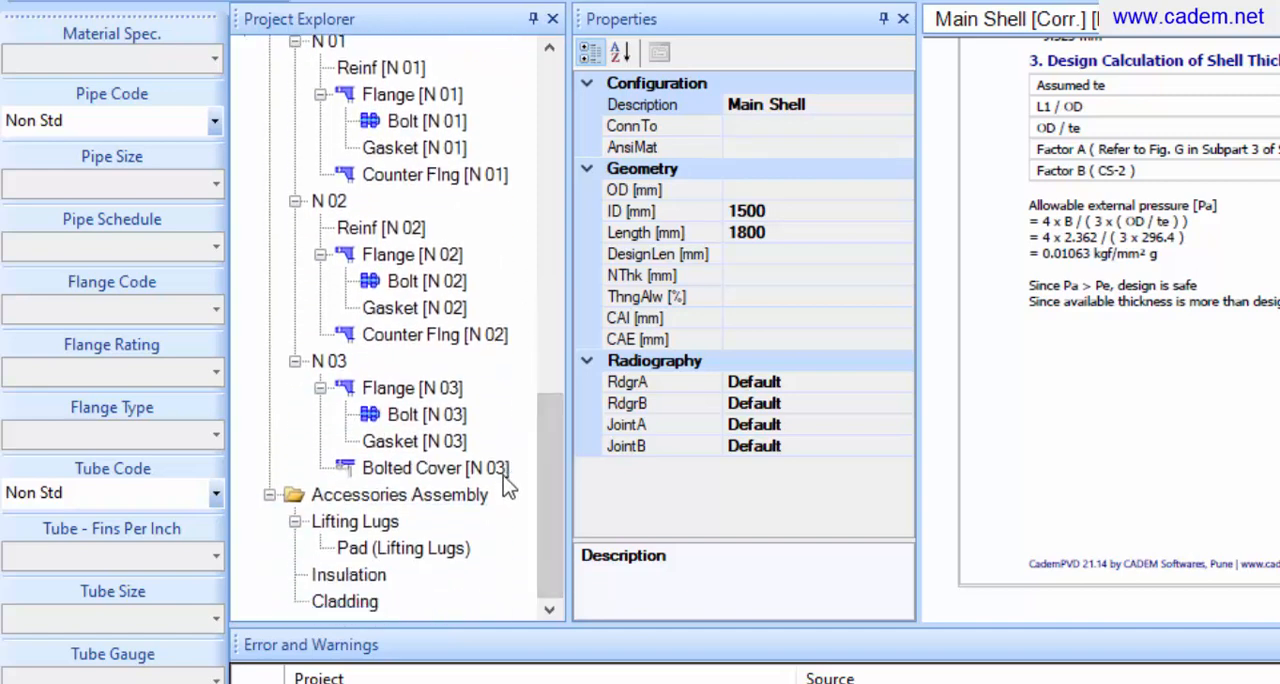
left_click(384, 524)
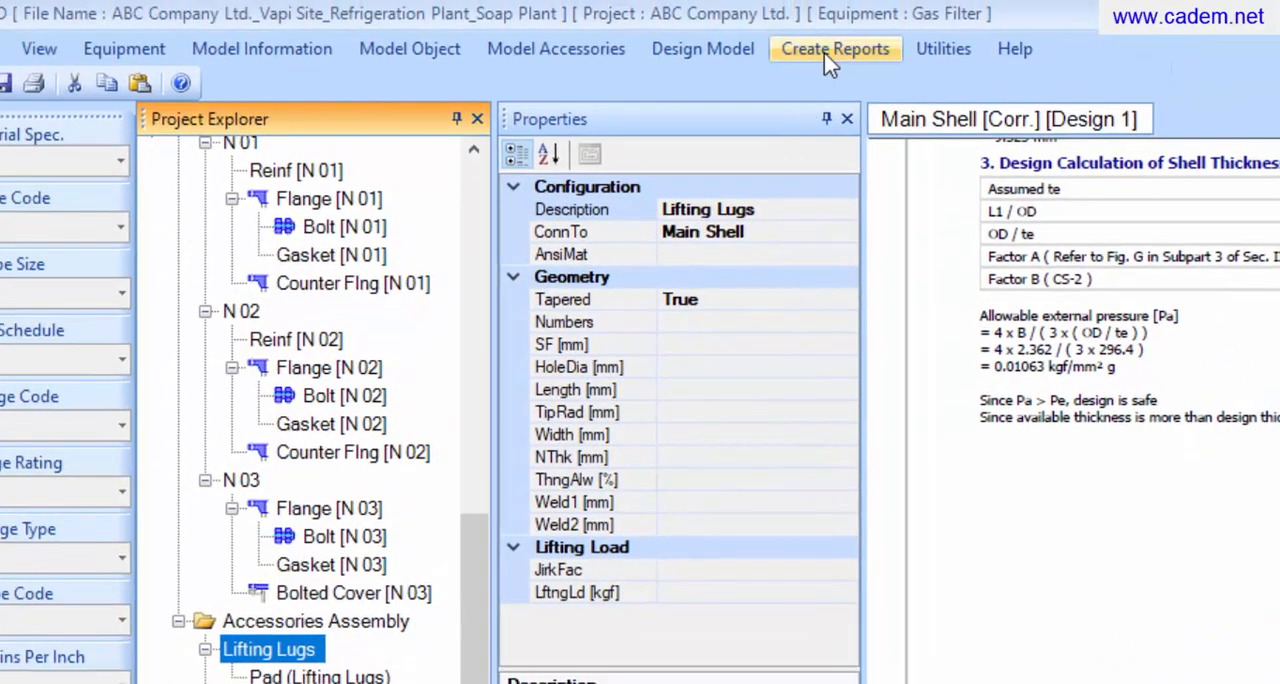
left_click(828, 60)
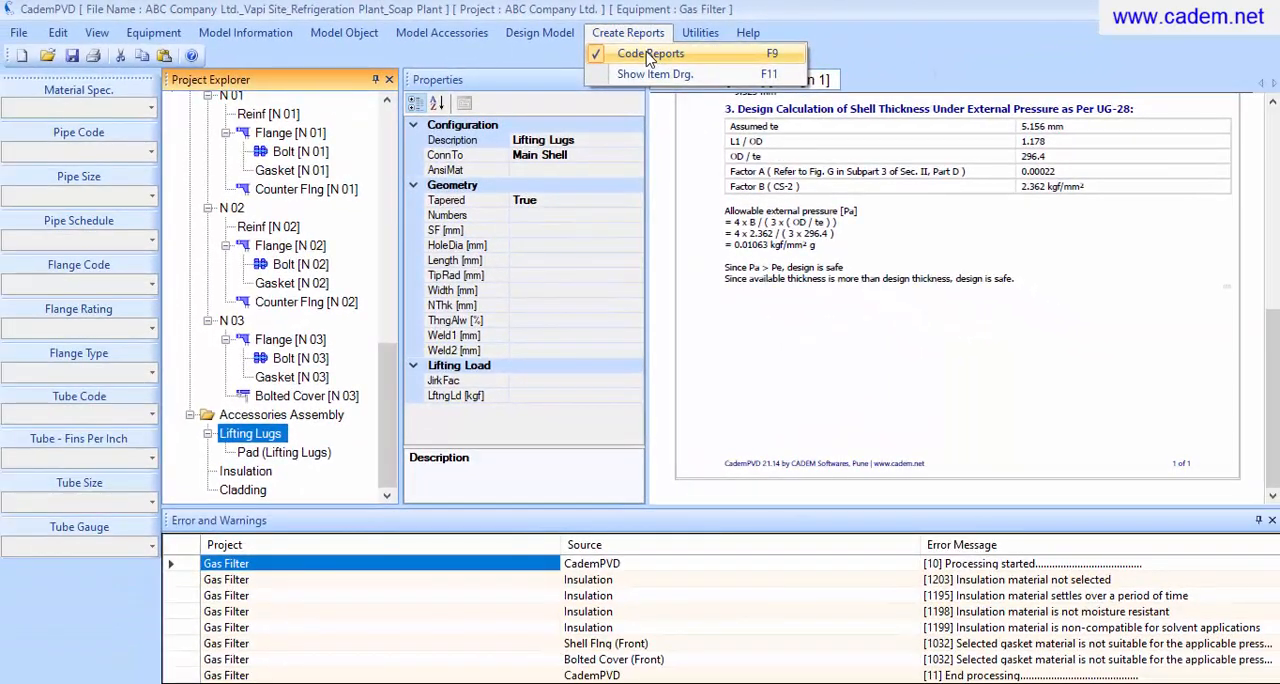
left_click(650, 55)
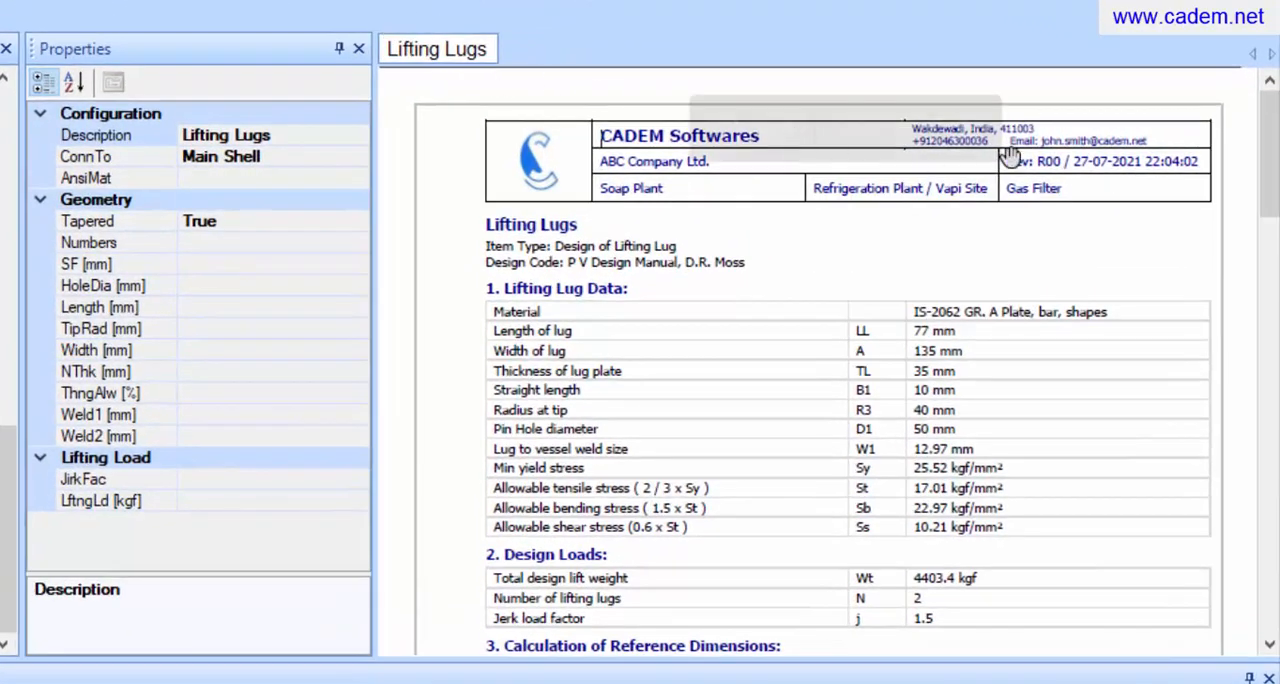
scroll(1010, 157, "down", 4)
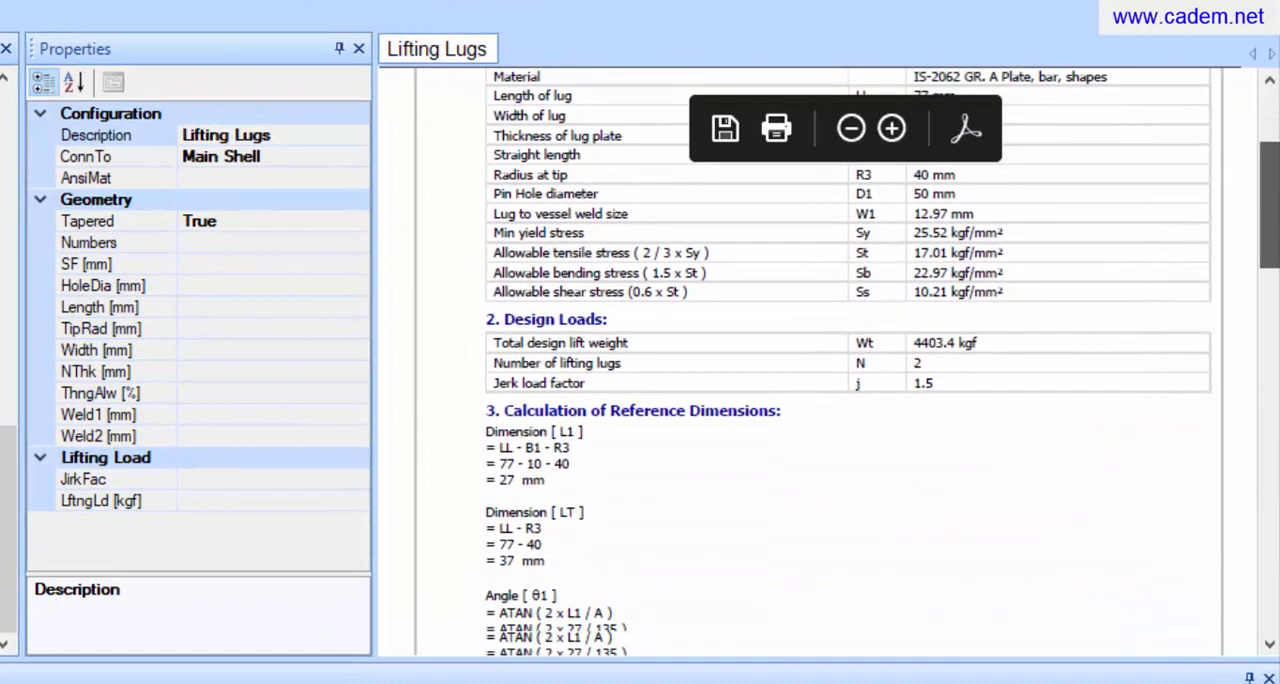
left_click_drag(1276, 209, 1278, 567)
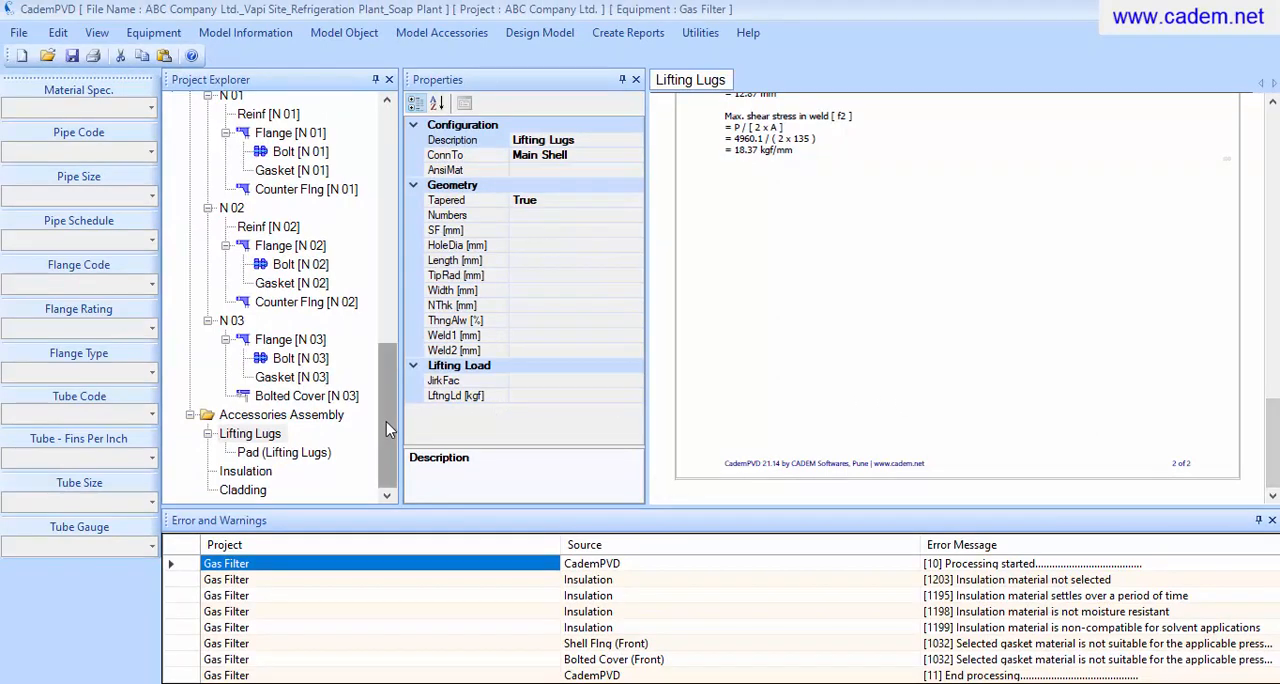
Generate the code report for the Lug Support and read through it to its last page
left_click_drag(386, 421, 384, 287)
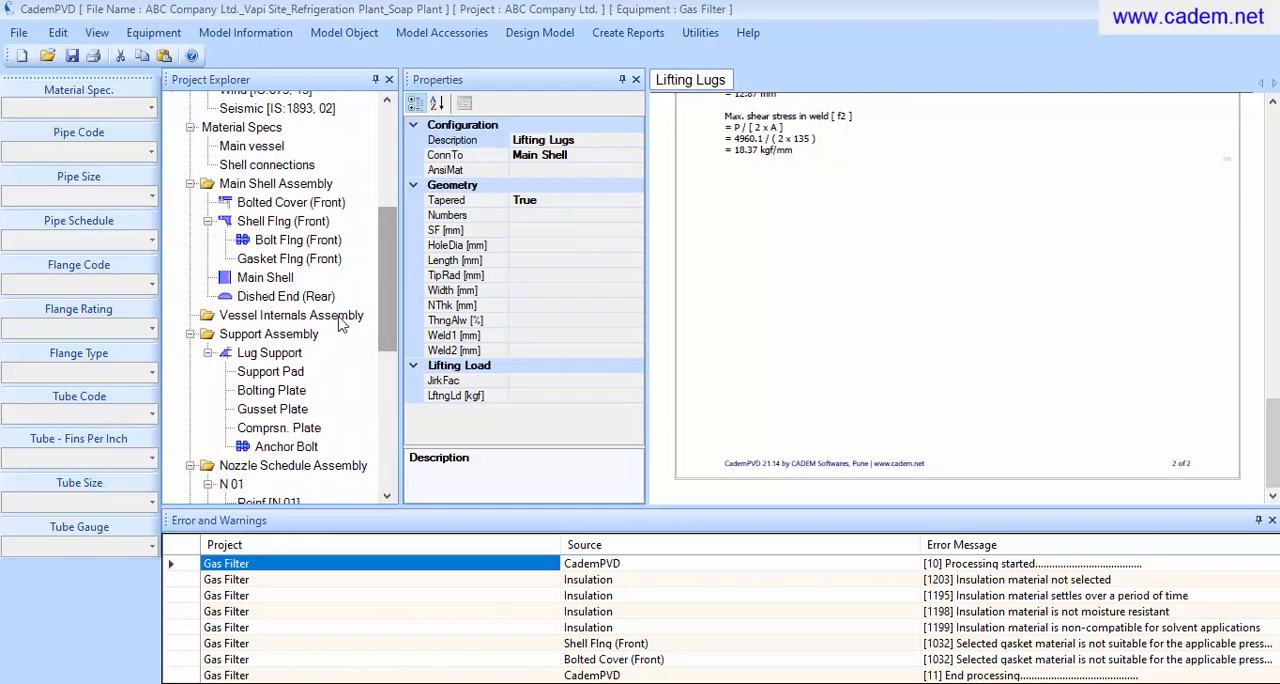
left_click(289, 354)
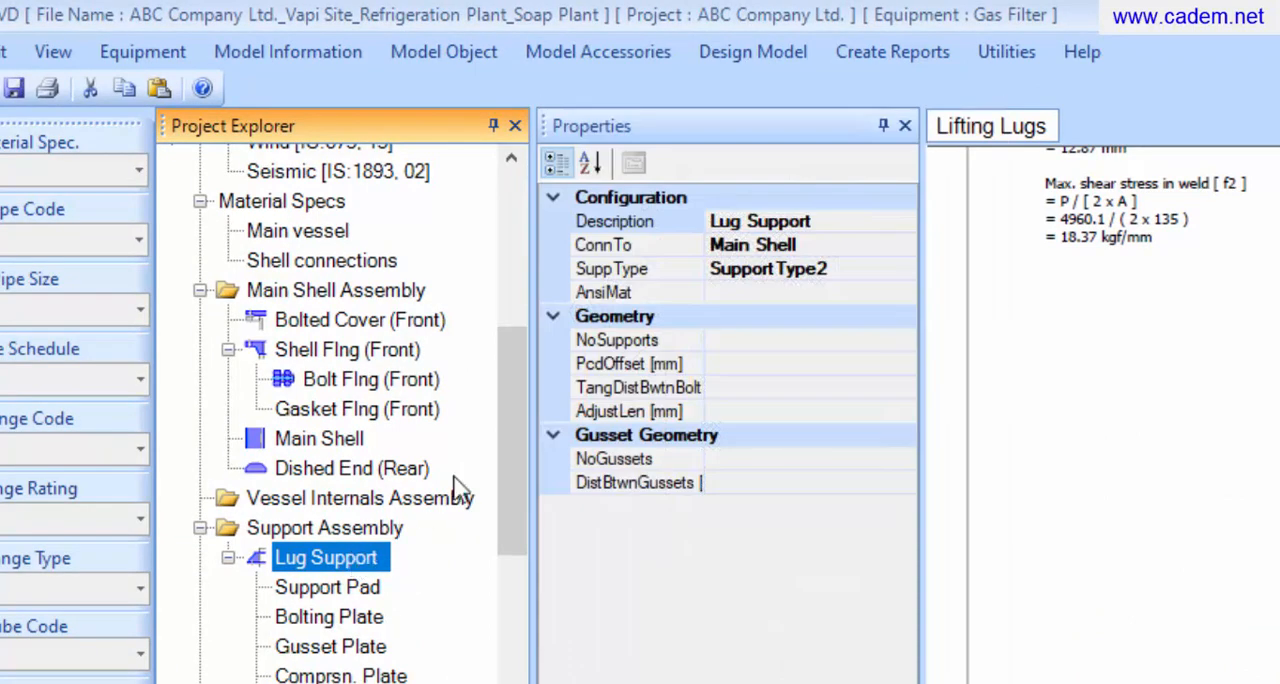
left_click(867, 60)
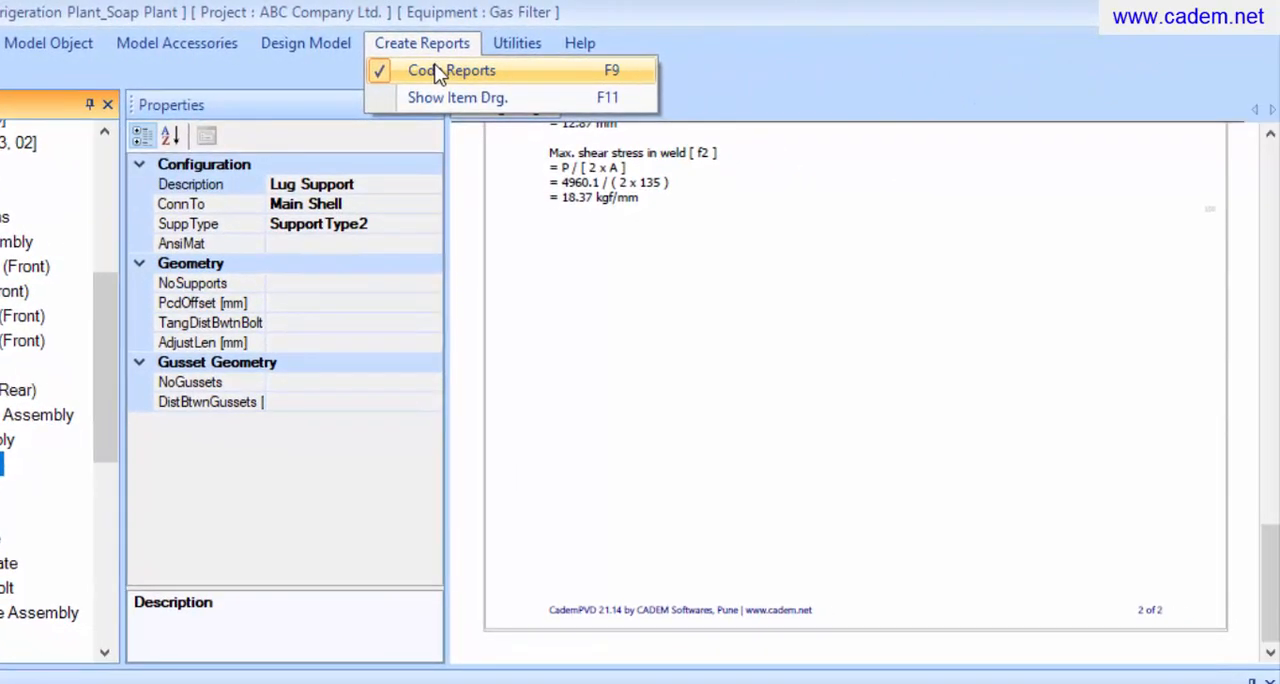
left_click(445, 71)
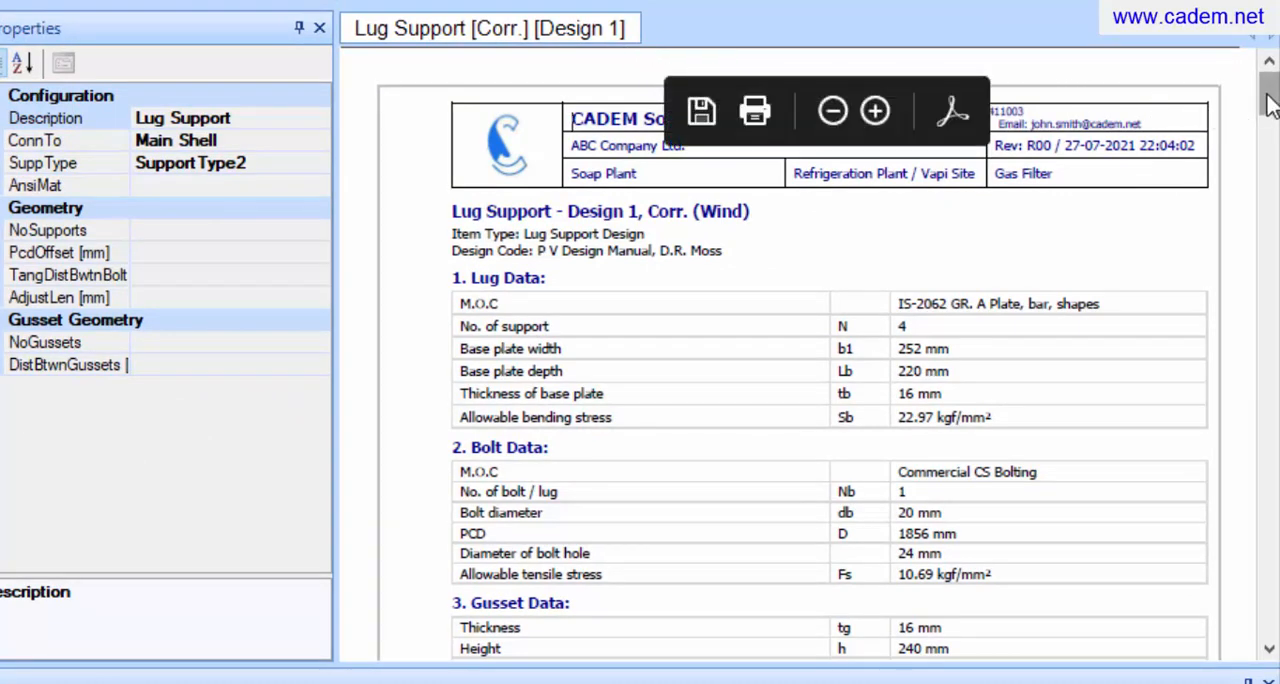
left_click_drag(1271, 94, 1272, 136)
scroll(1272, 160, "down", 5)
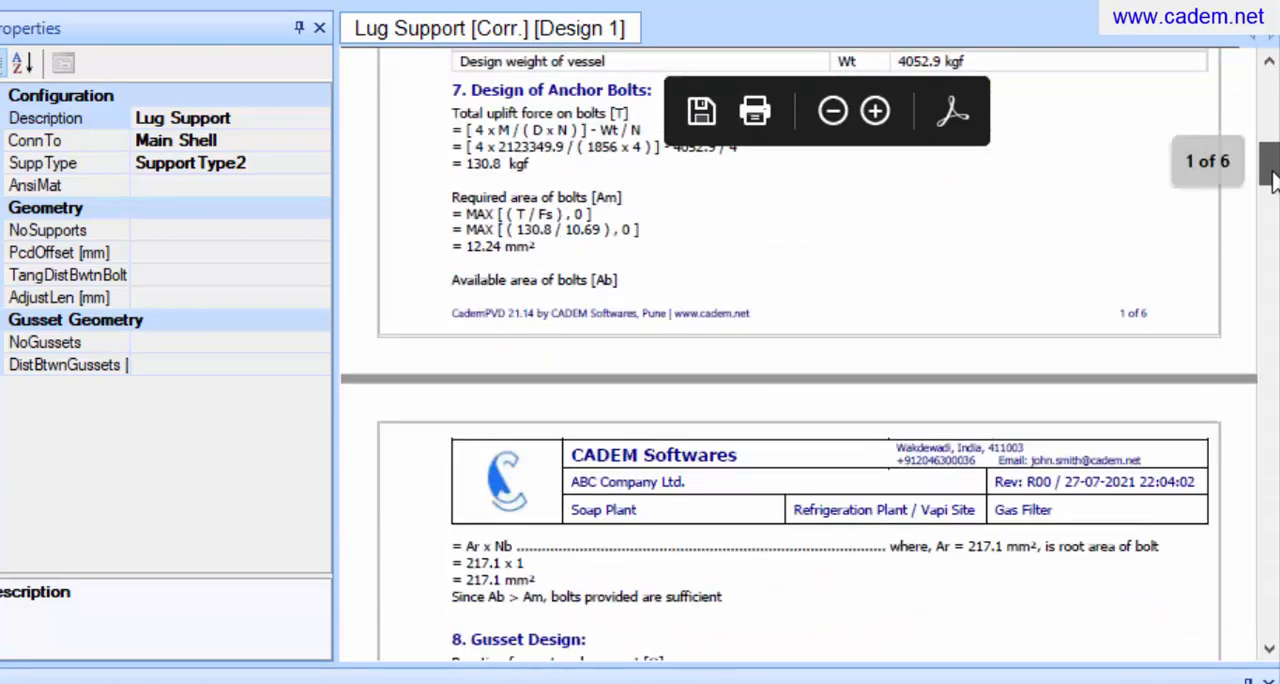
left_click_drag(1272, 196, 1272, 640)
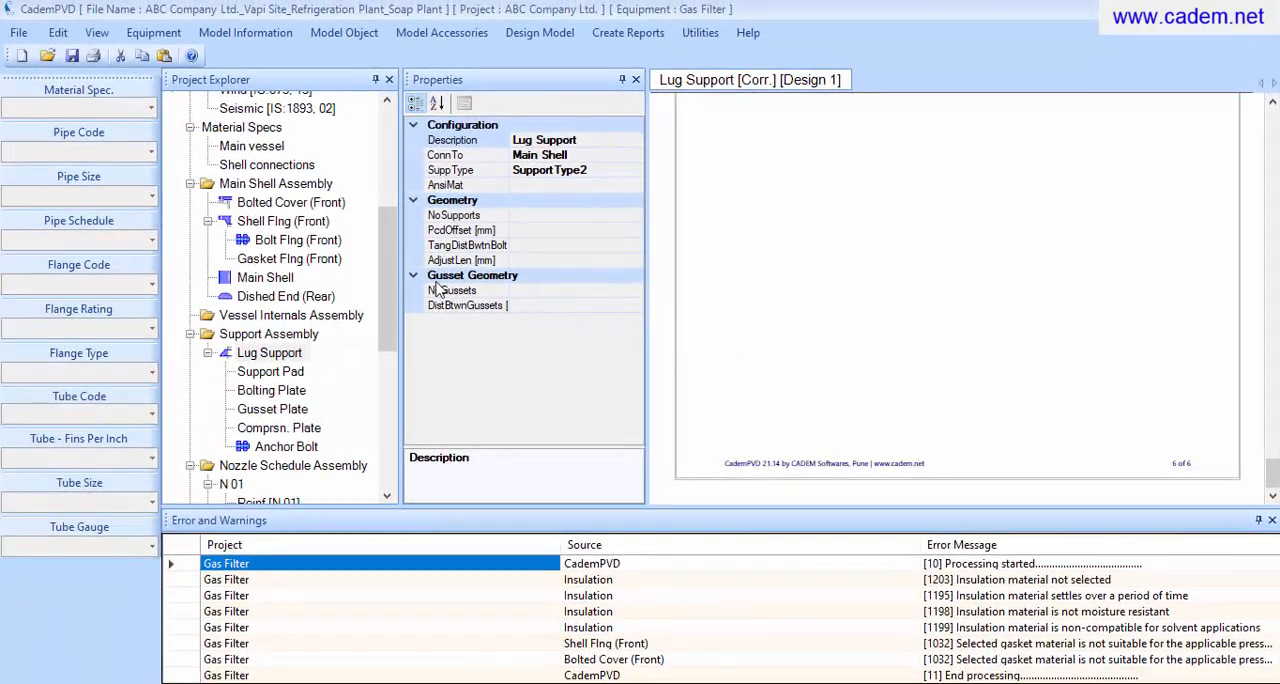
Open a print preview of the complete Gas Filter equipment report and browse through its pages
left_click_drag(397, 280, 391, 182)
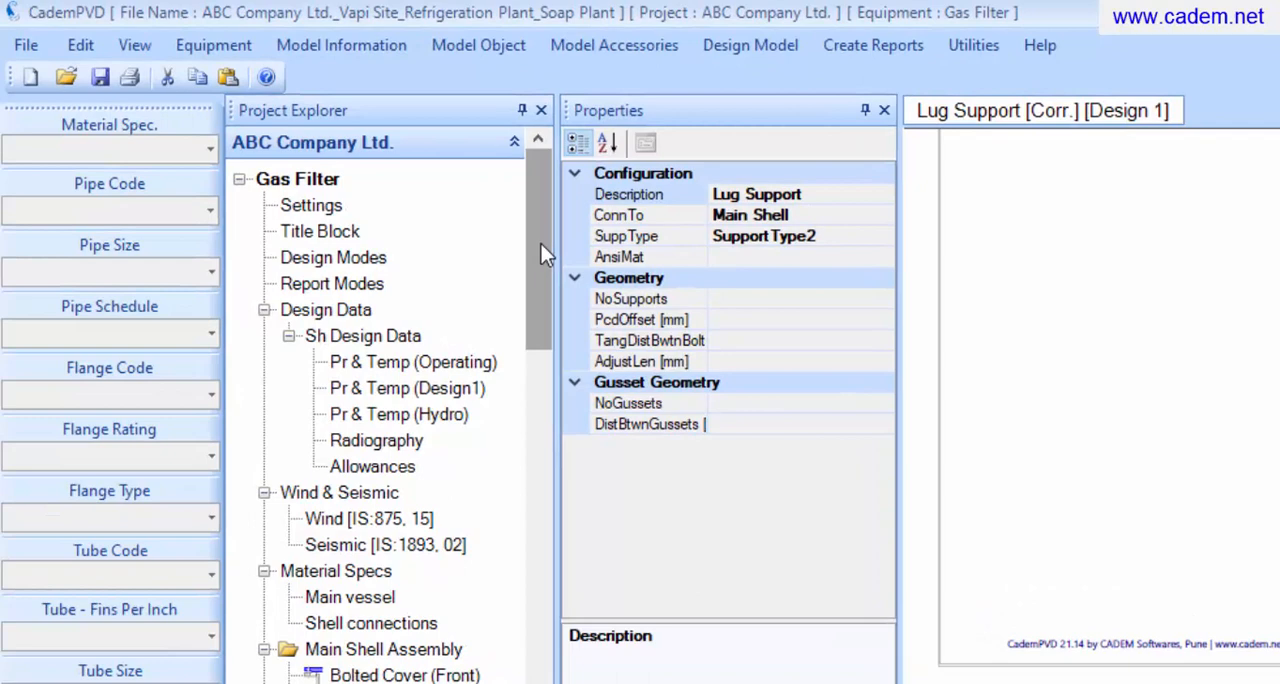
left_click(311, 181)
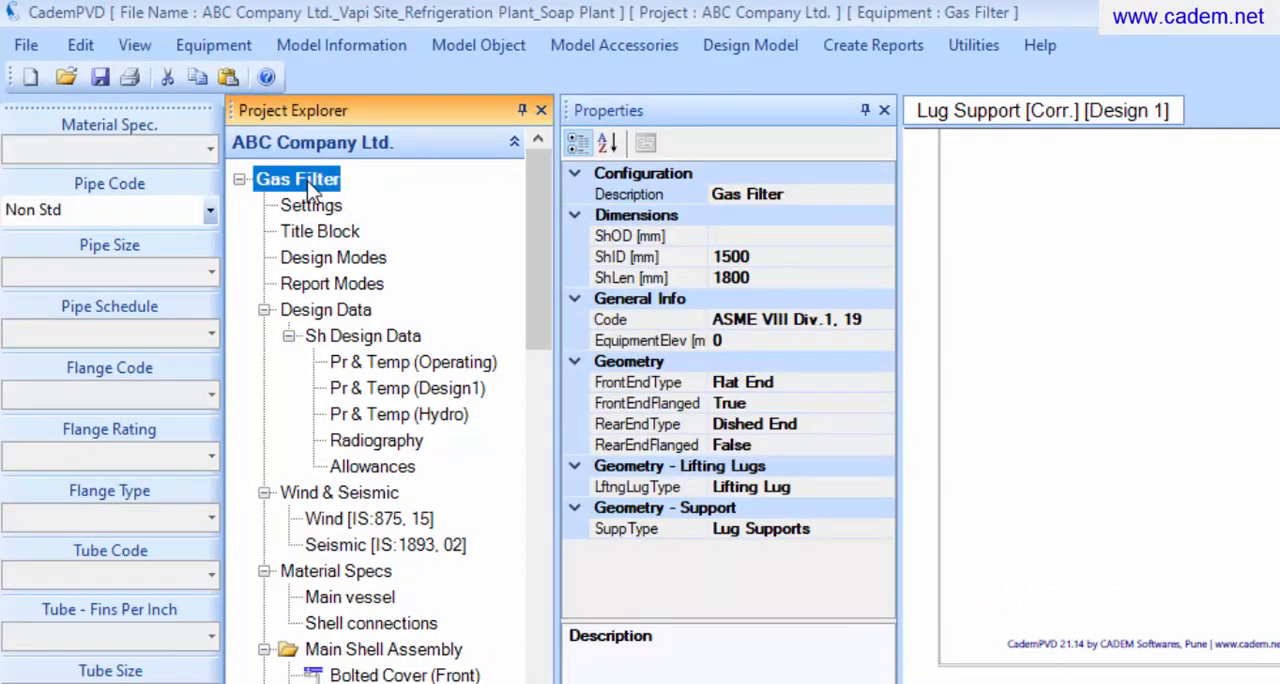
left_click(33, 48)
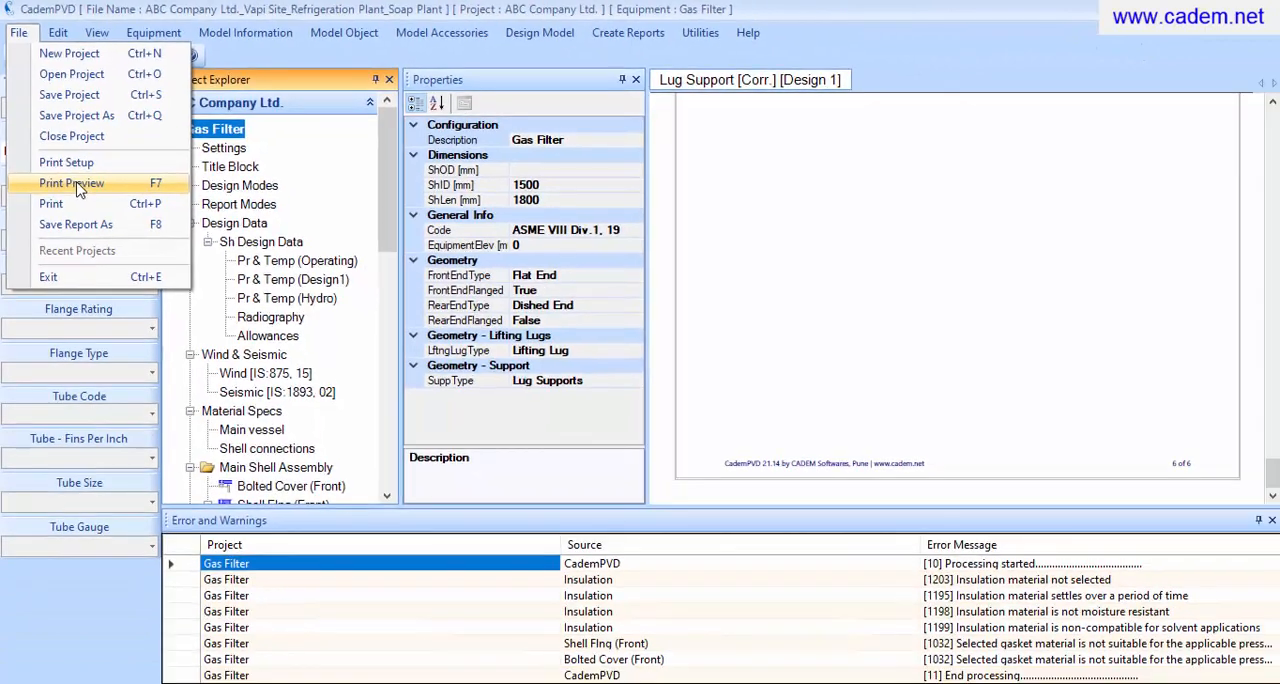
left_click(78, 195)
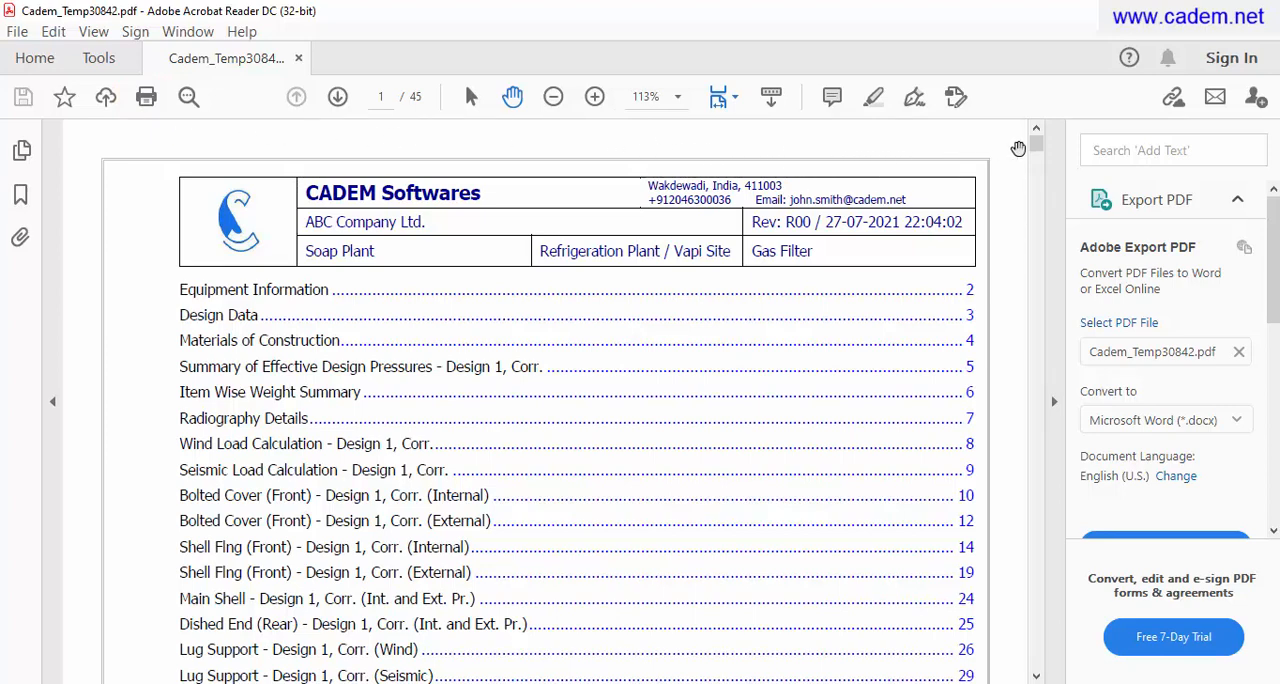
left_click_drag(1037, 152, 1045, 327)
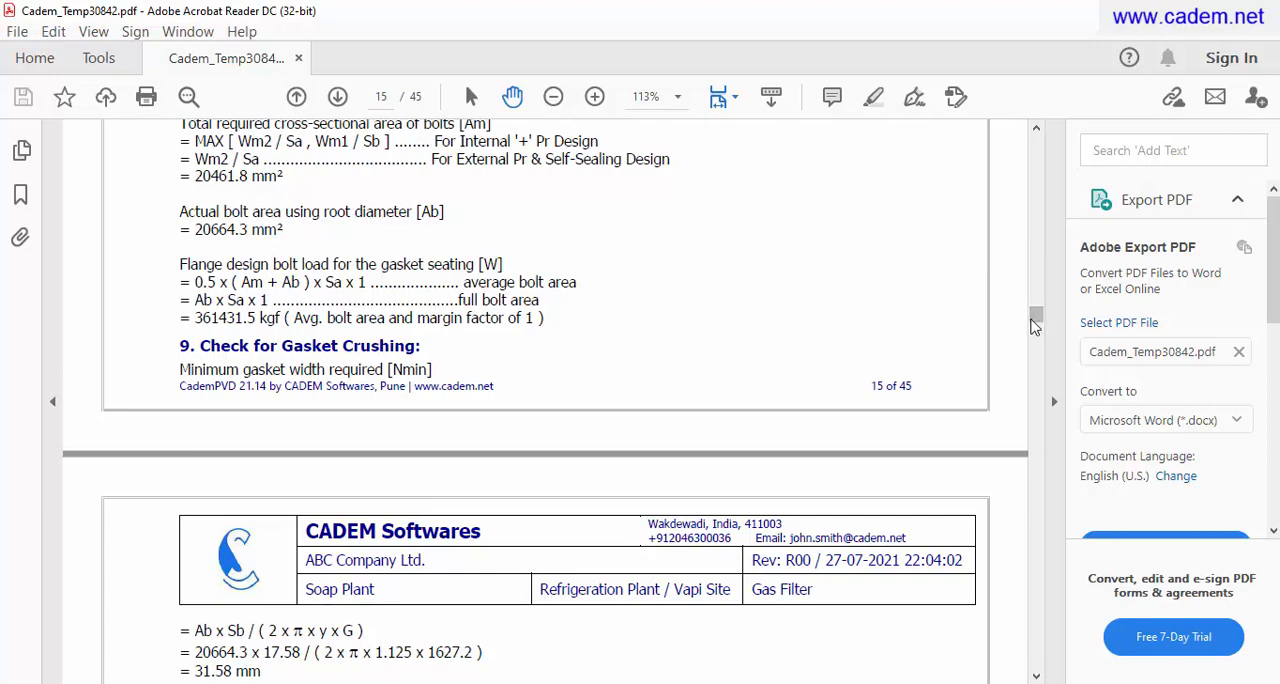
left_click_drag(1034, 325, 1036, 147)
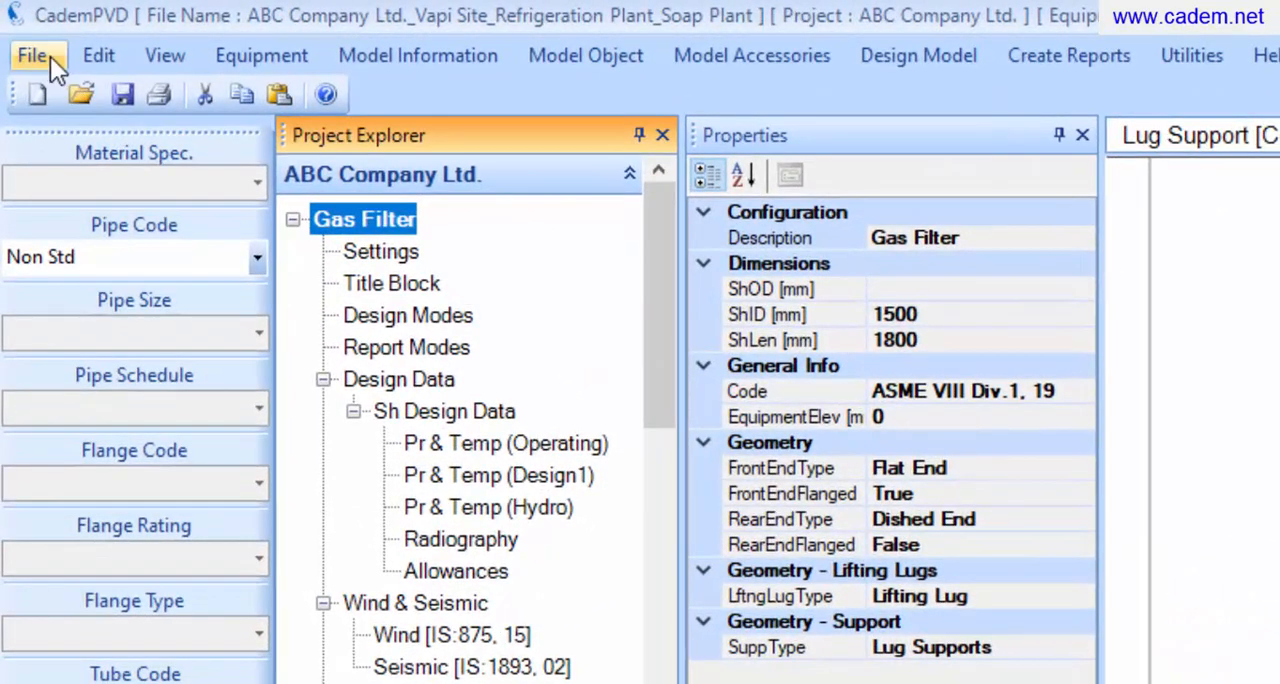
Save the complete Gas Filter report to the Desktop as a Word (*.docx) file named ABC Company Ltd_Gas Filter
left_click(27, 32)
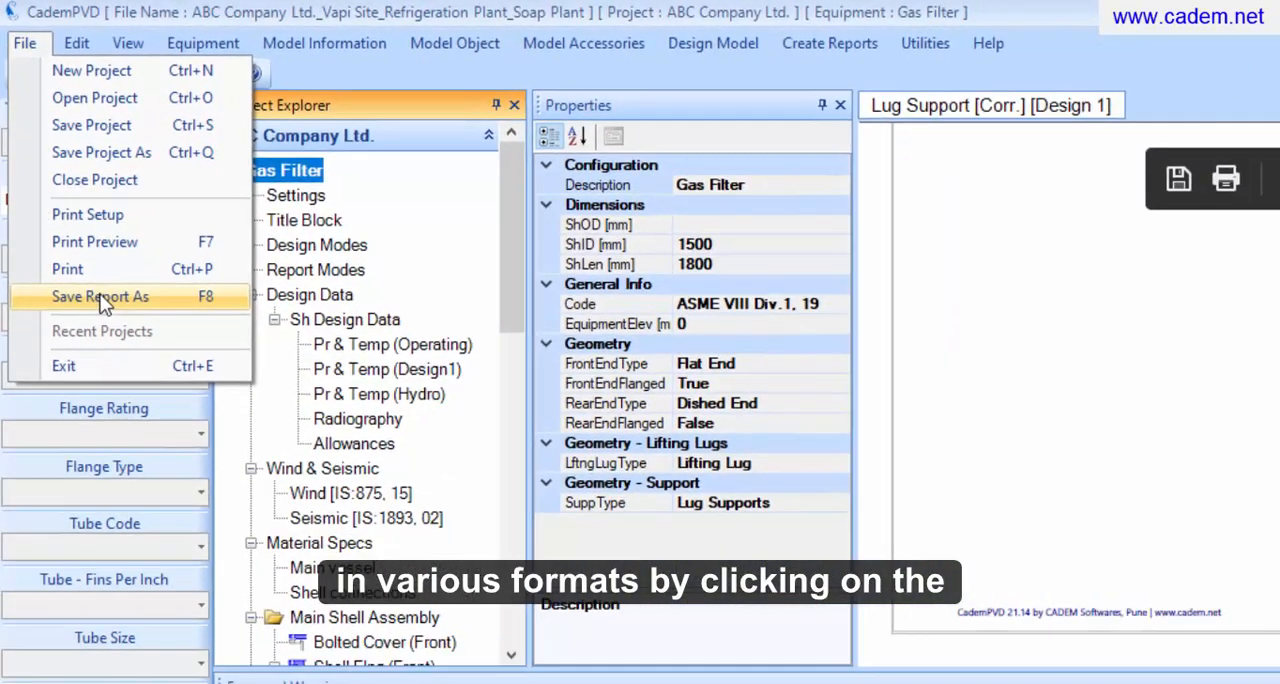
left_click(100, 297)
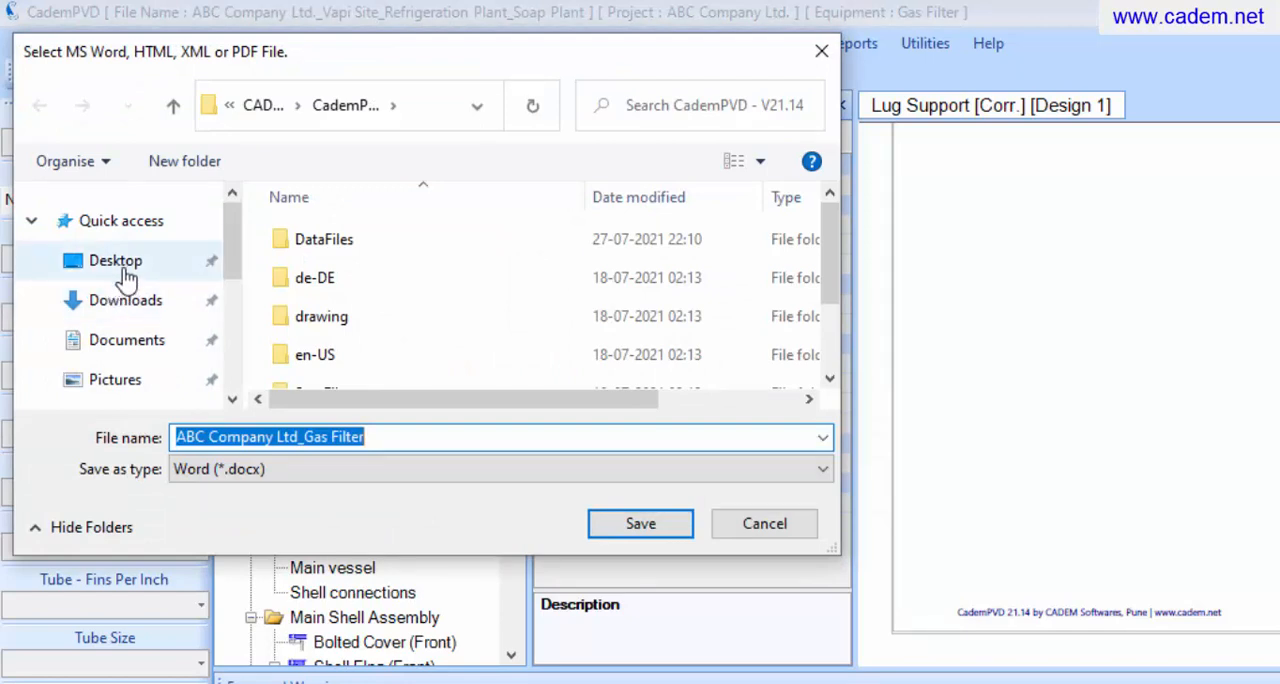
left_click(122, 270)
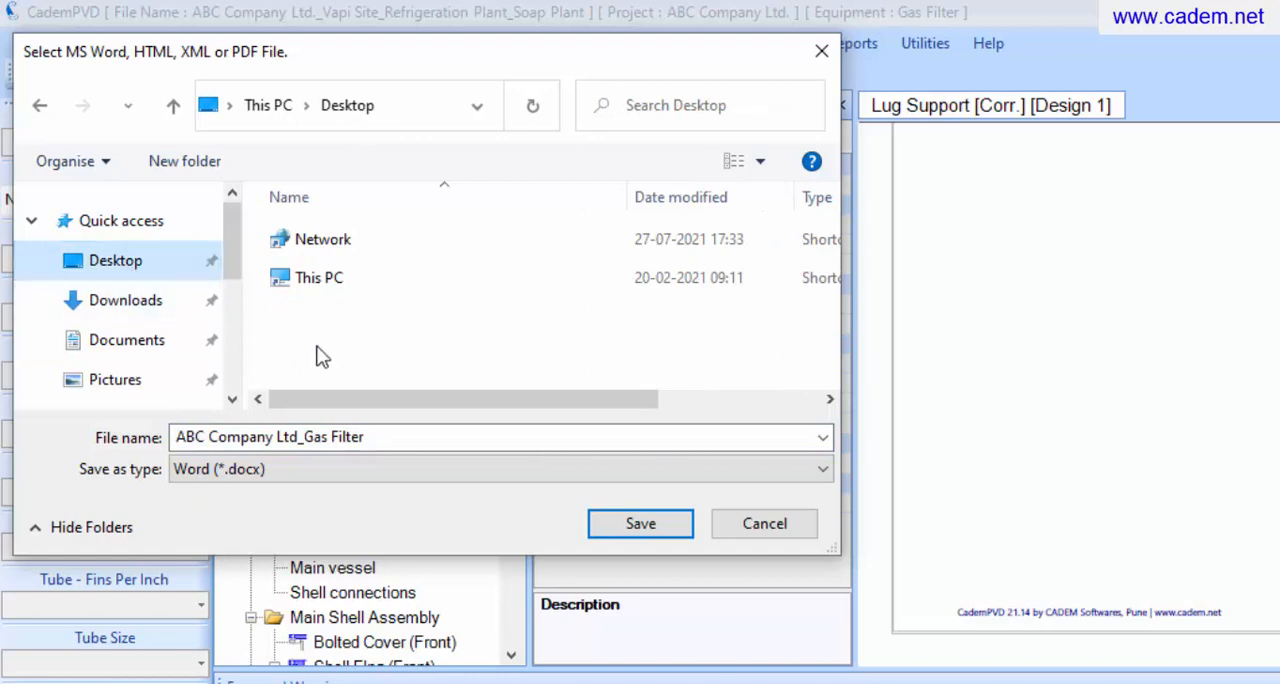
left_click(634, 466)
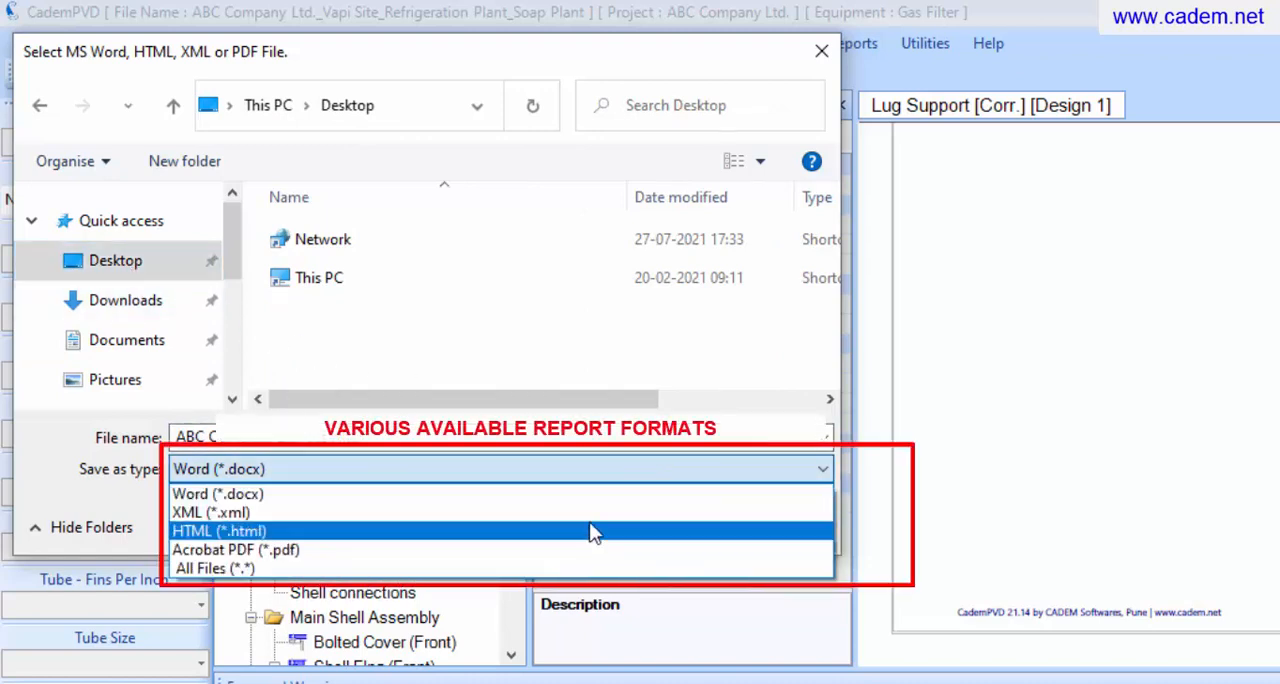
left_click(606, 467)
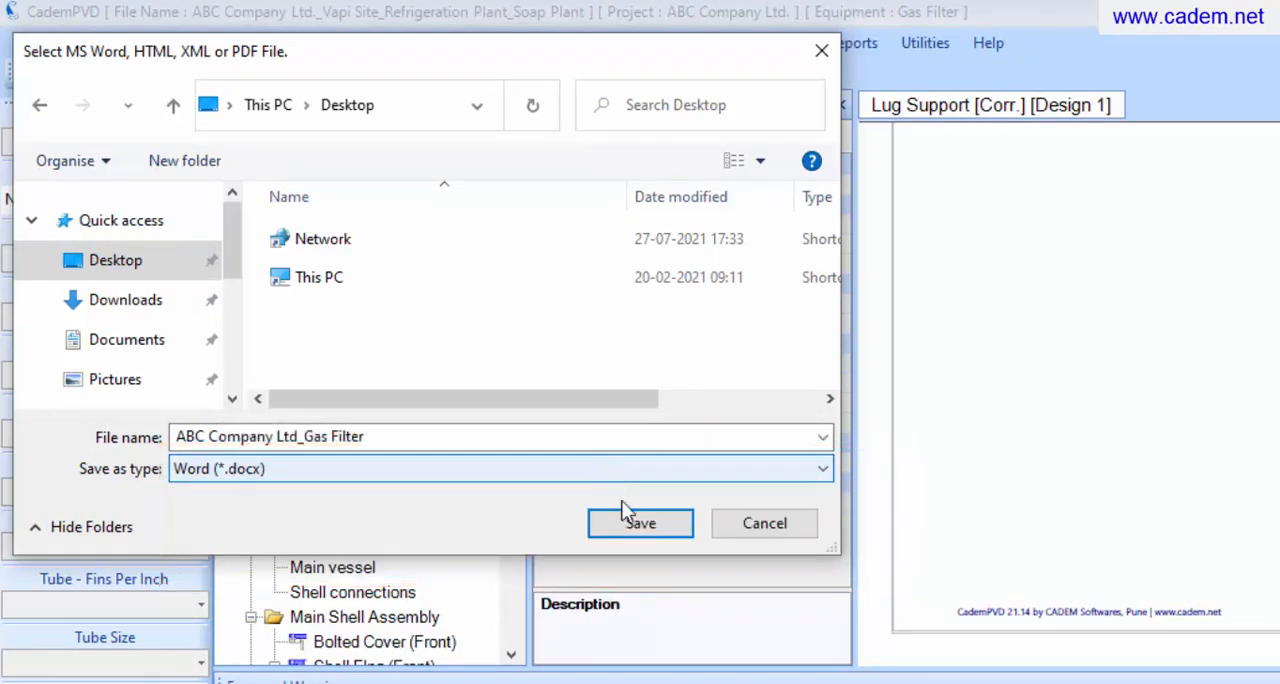
left_click(626, 515)
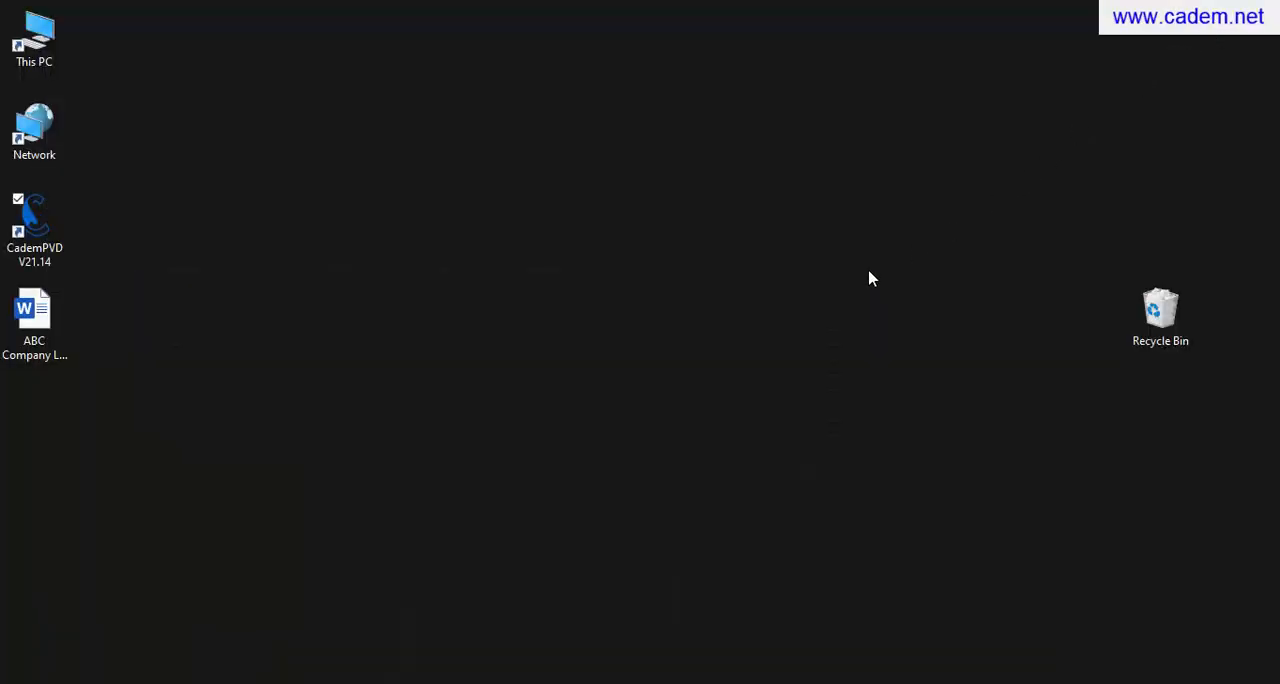
Open the saved Gas Filter report from the desktop in Word, look through its sections, and return to the desktop
left_click(62, 329)
double_click(62, 329)
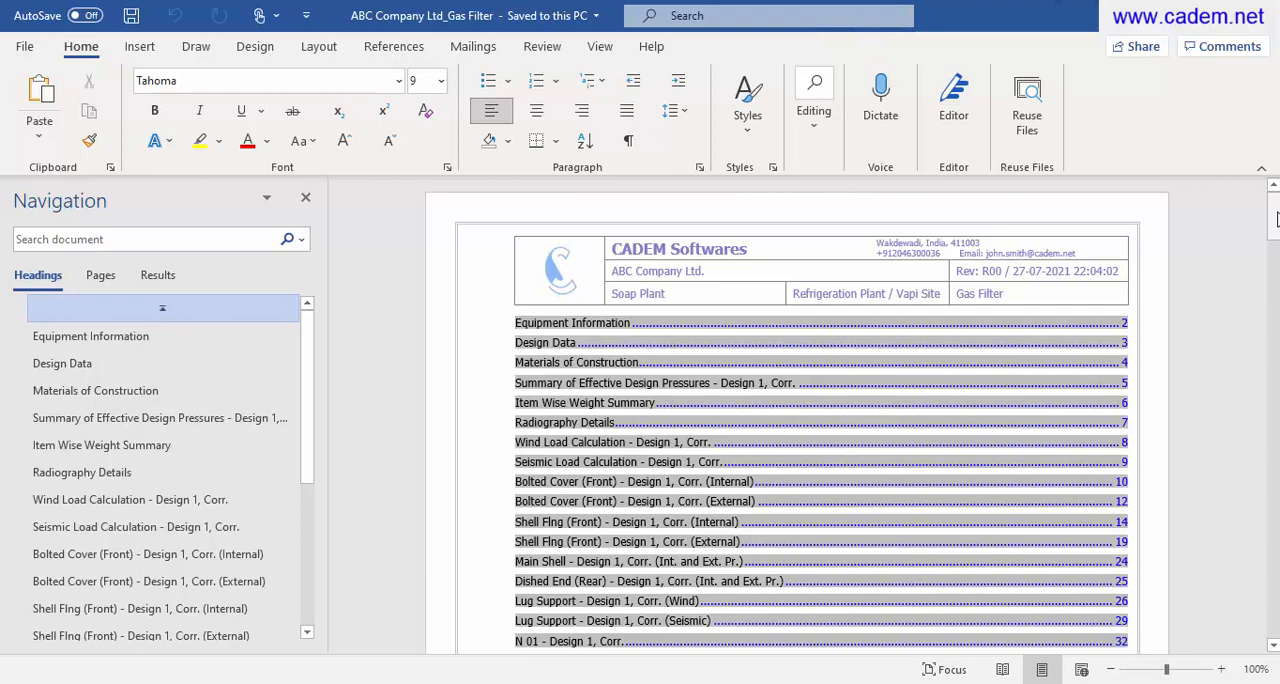
left_click_drag(1276, 219, 1258, 453)
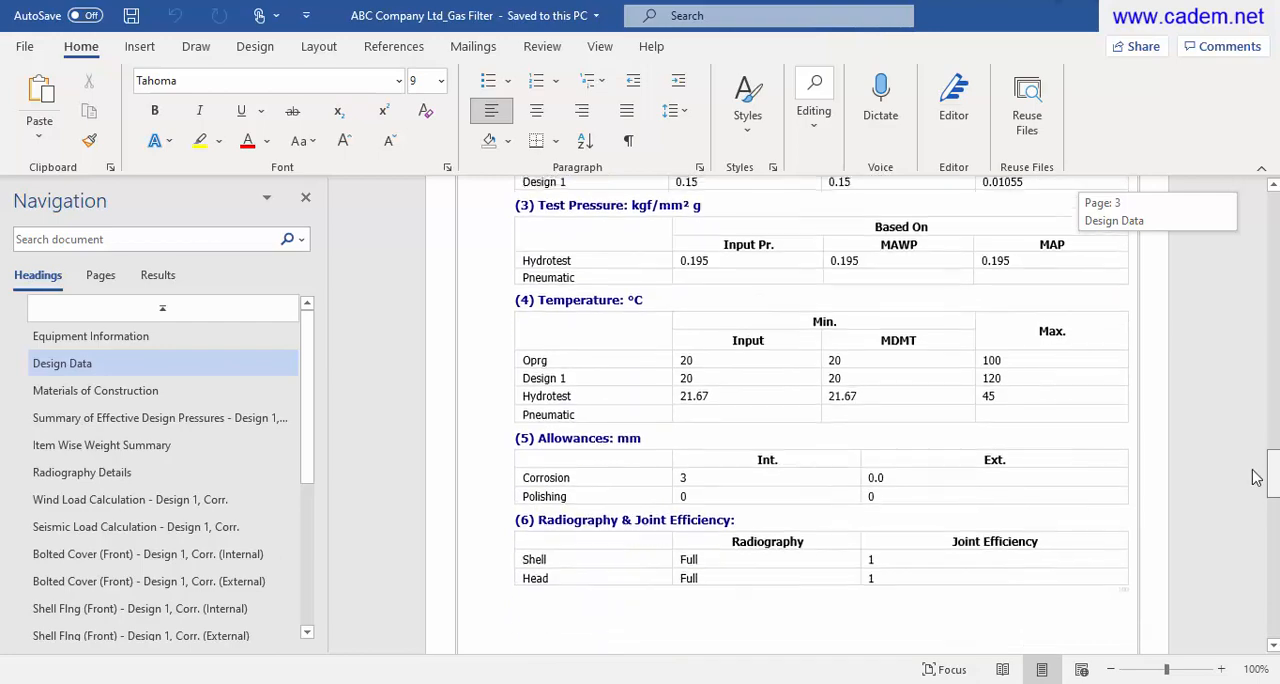
left_click_drag(1256, 475, 1262, 205)
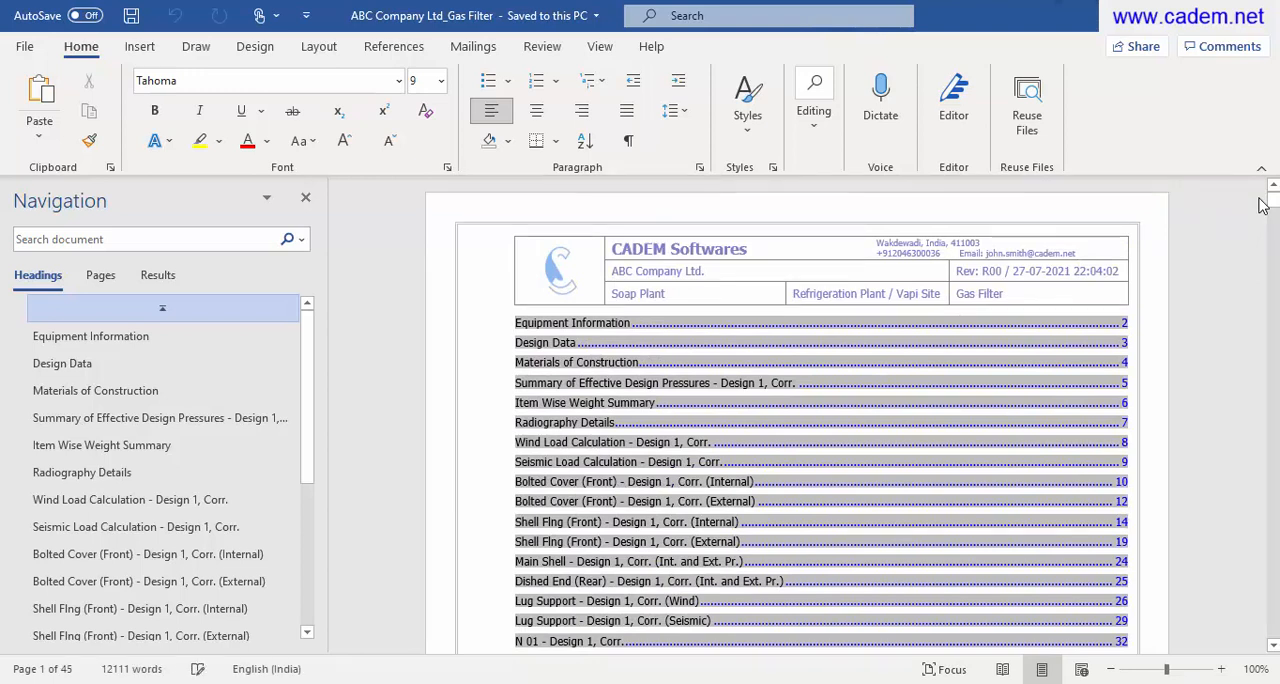
left_click(1177, 33)
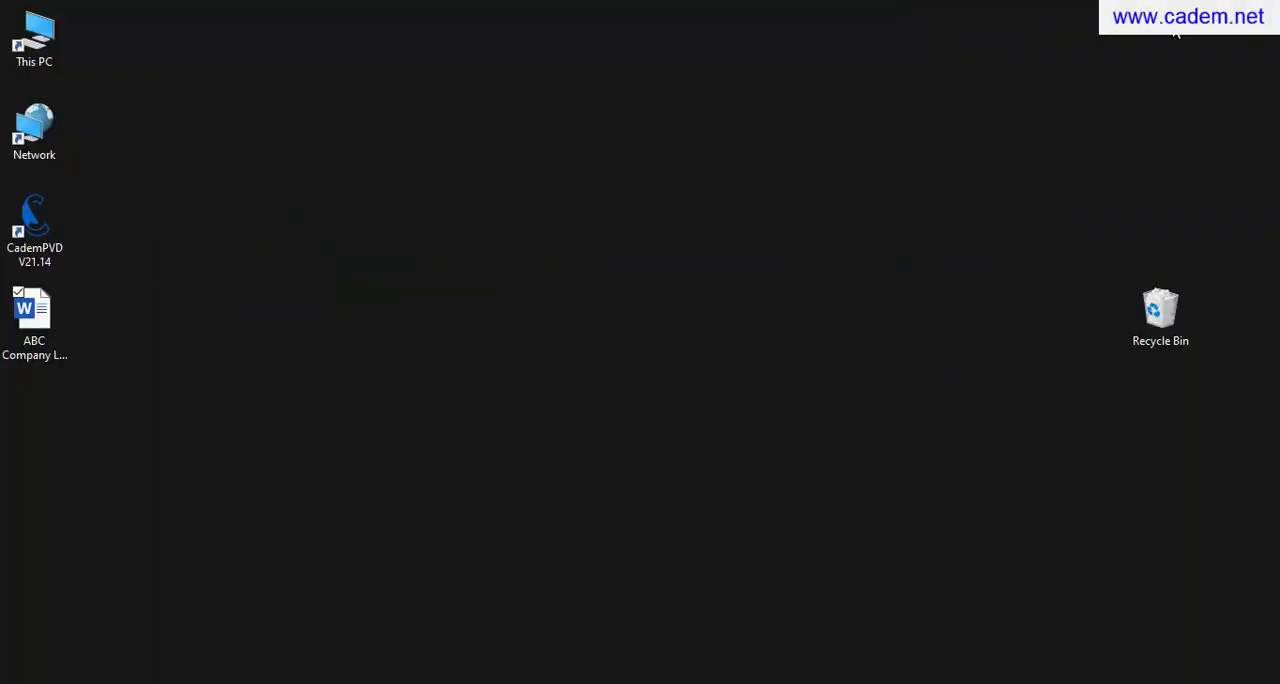